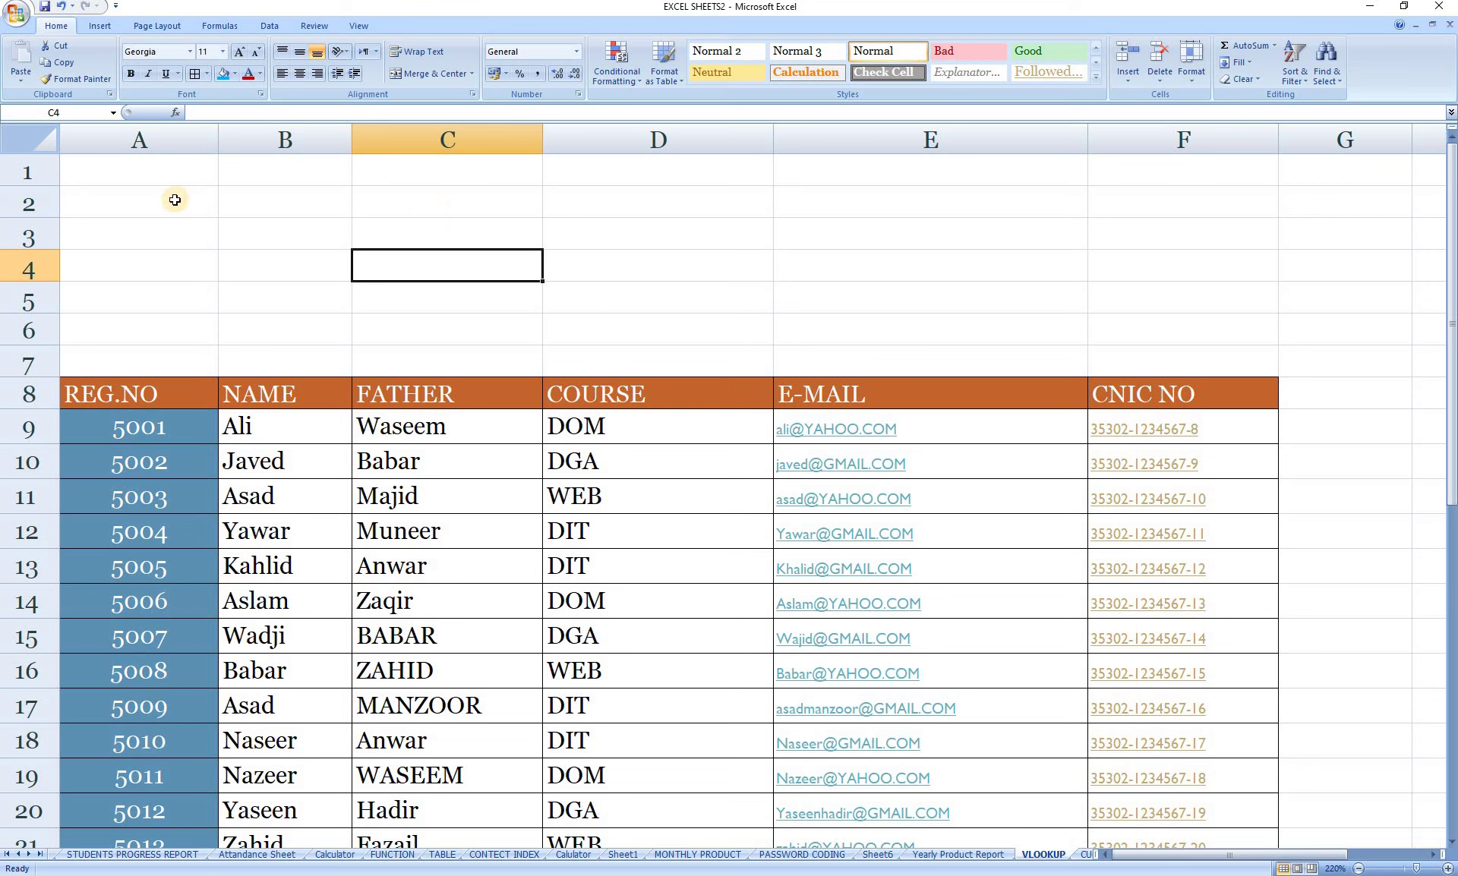
Copy the REG.NO header from A8 into D2 and centre it
{"action": "left_click_drag", "start_coordinate": [175, 200], "coordinate": [417, 235]}
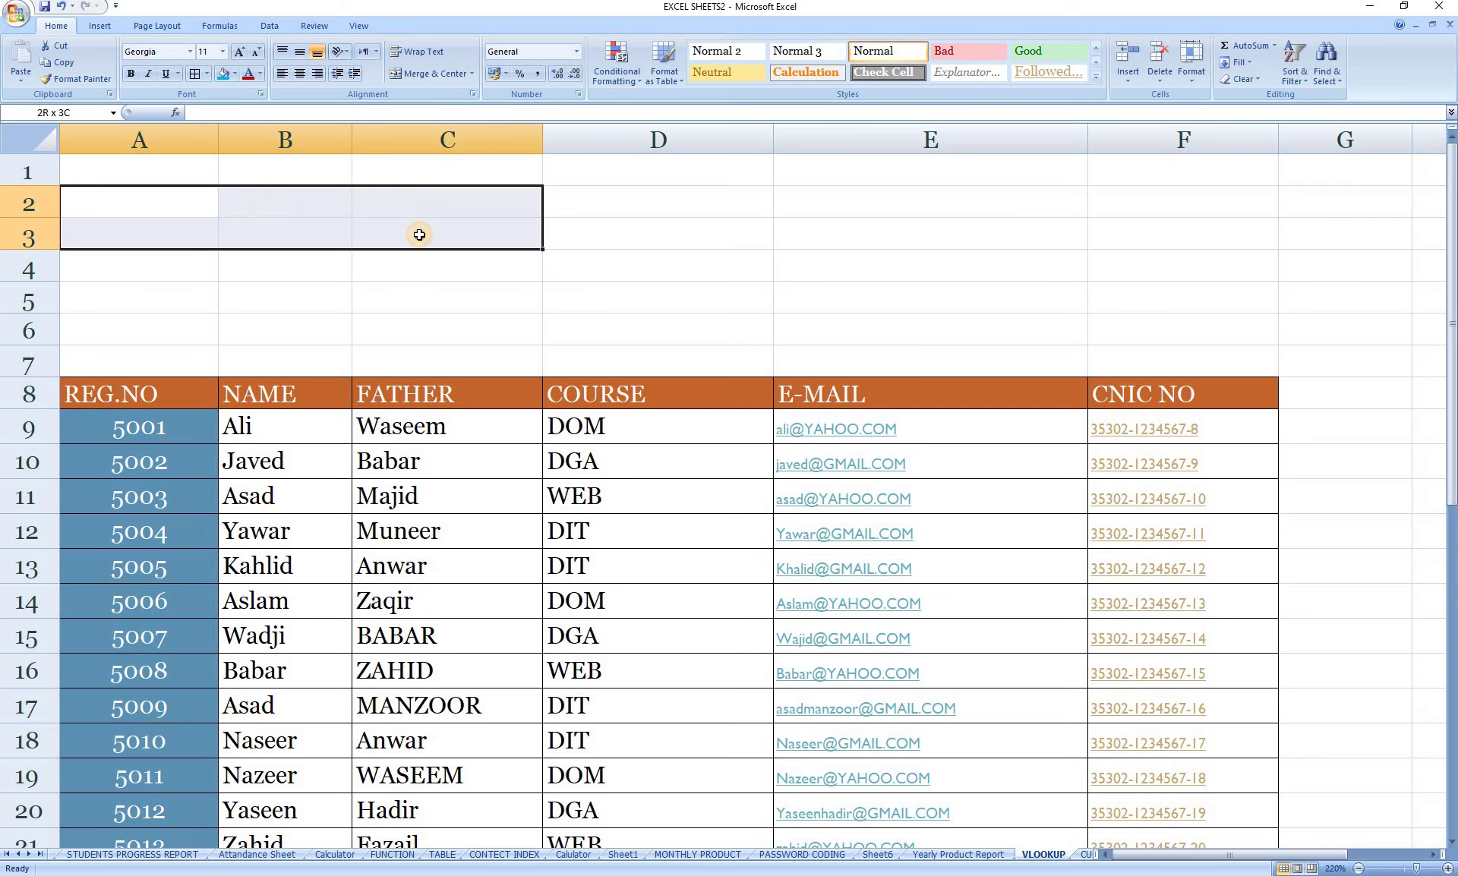
{"action": "left_click", "coordinate": [685, 197]}
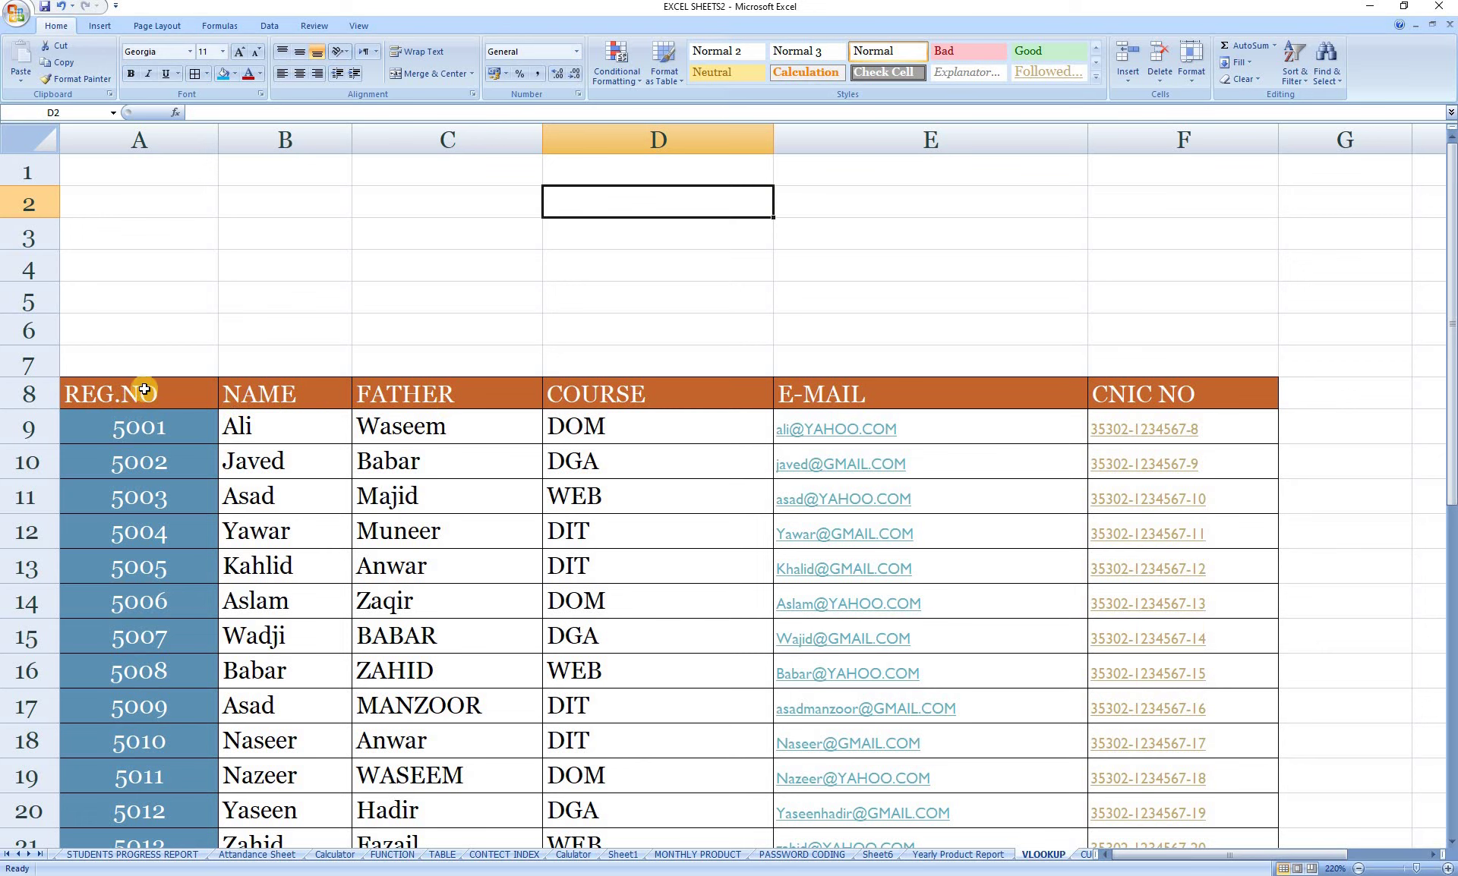
{"action": "left_click", "coordinate": [143, 391]}
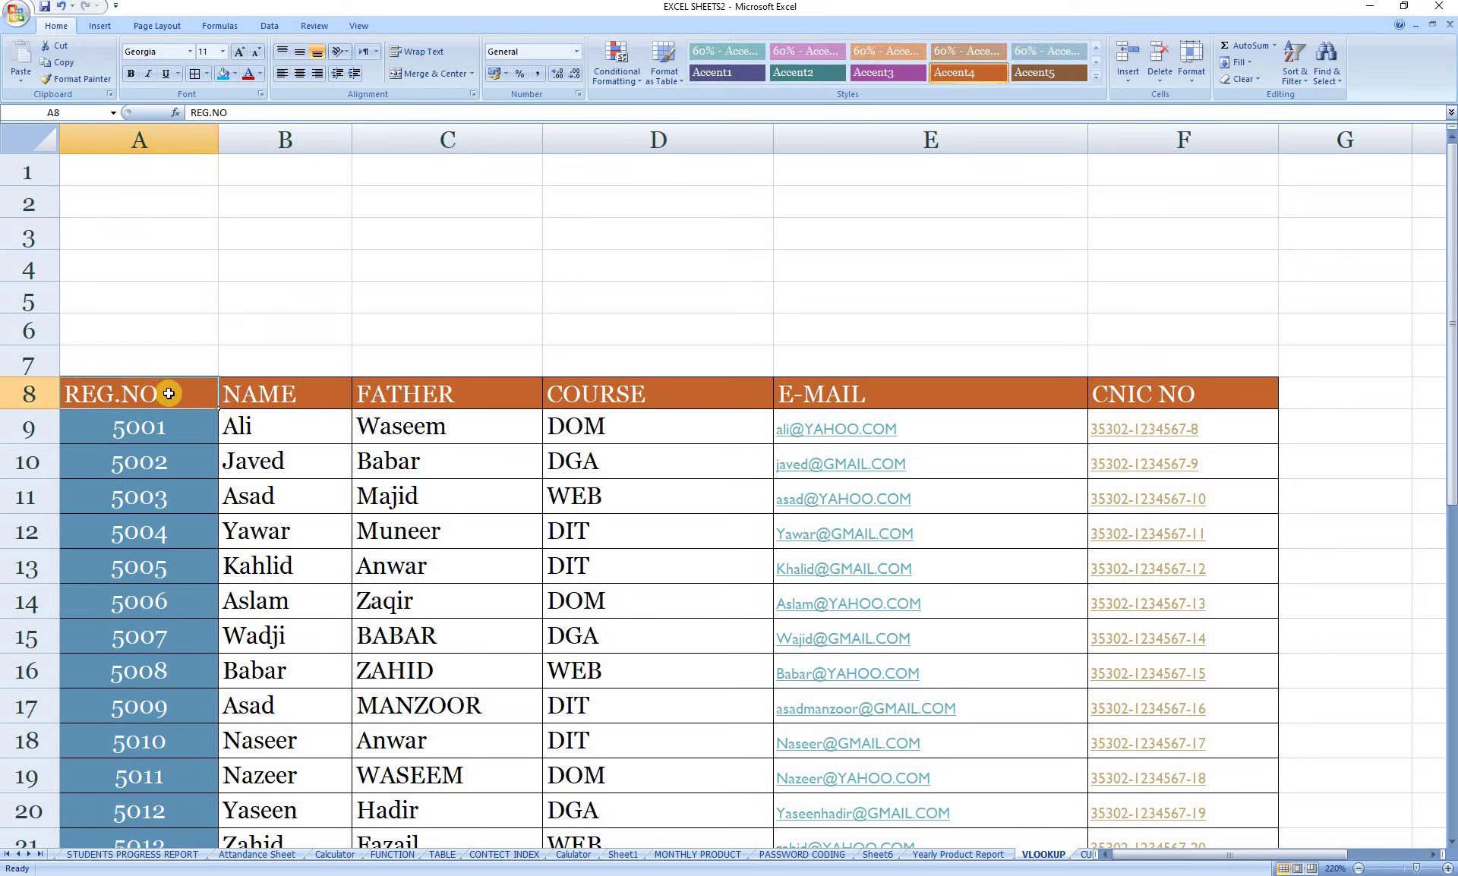
{"action": "key", "text": "ctrl+c"}
{"action": "left_click", "coordinate": [751, 193]}
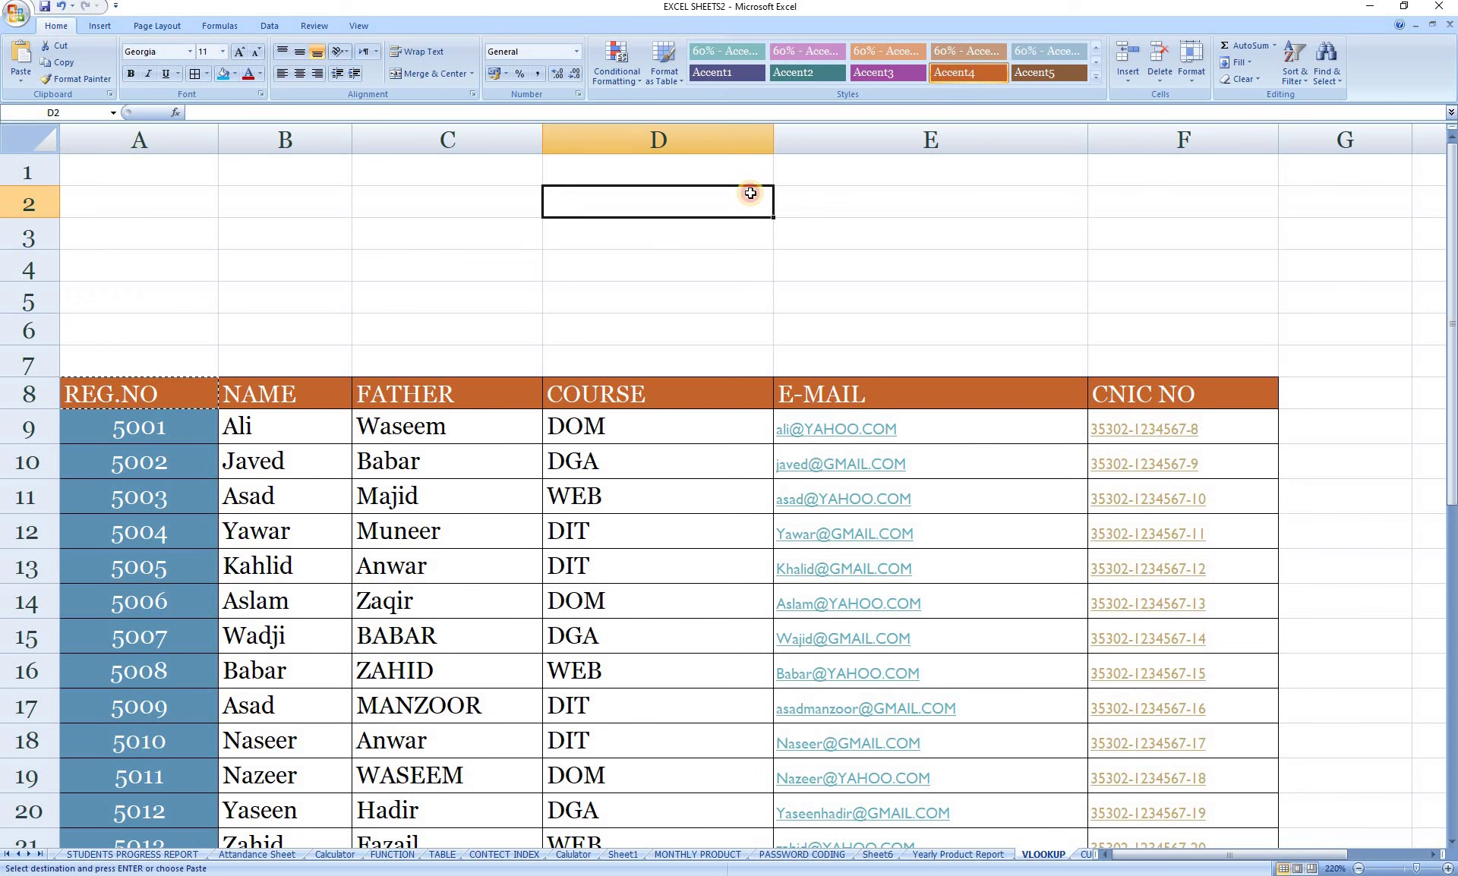
{"action": "key", "text": "Return"}
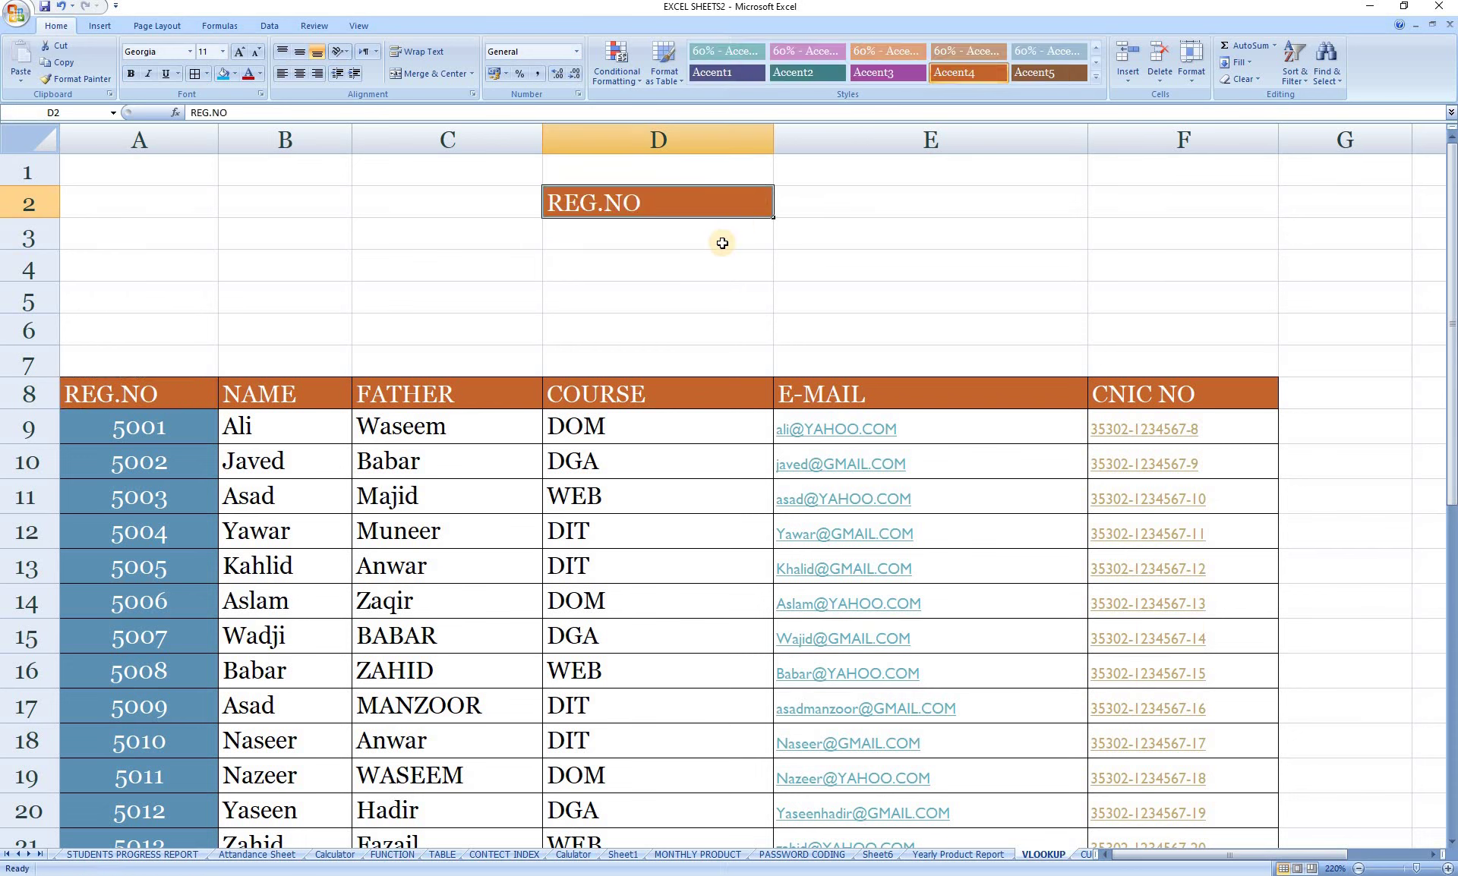
{"action": "left_click", "coordinate": [300, 74]}
Copy the E-MAIL header from E8 into E2
{"action": "left_click", "coordinate": [807, 394]}
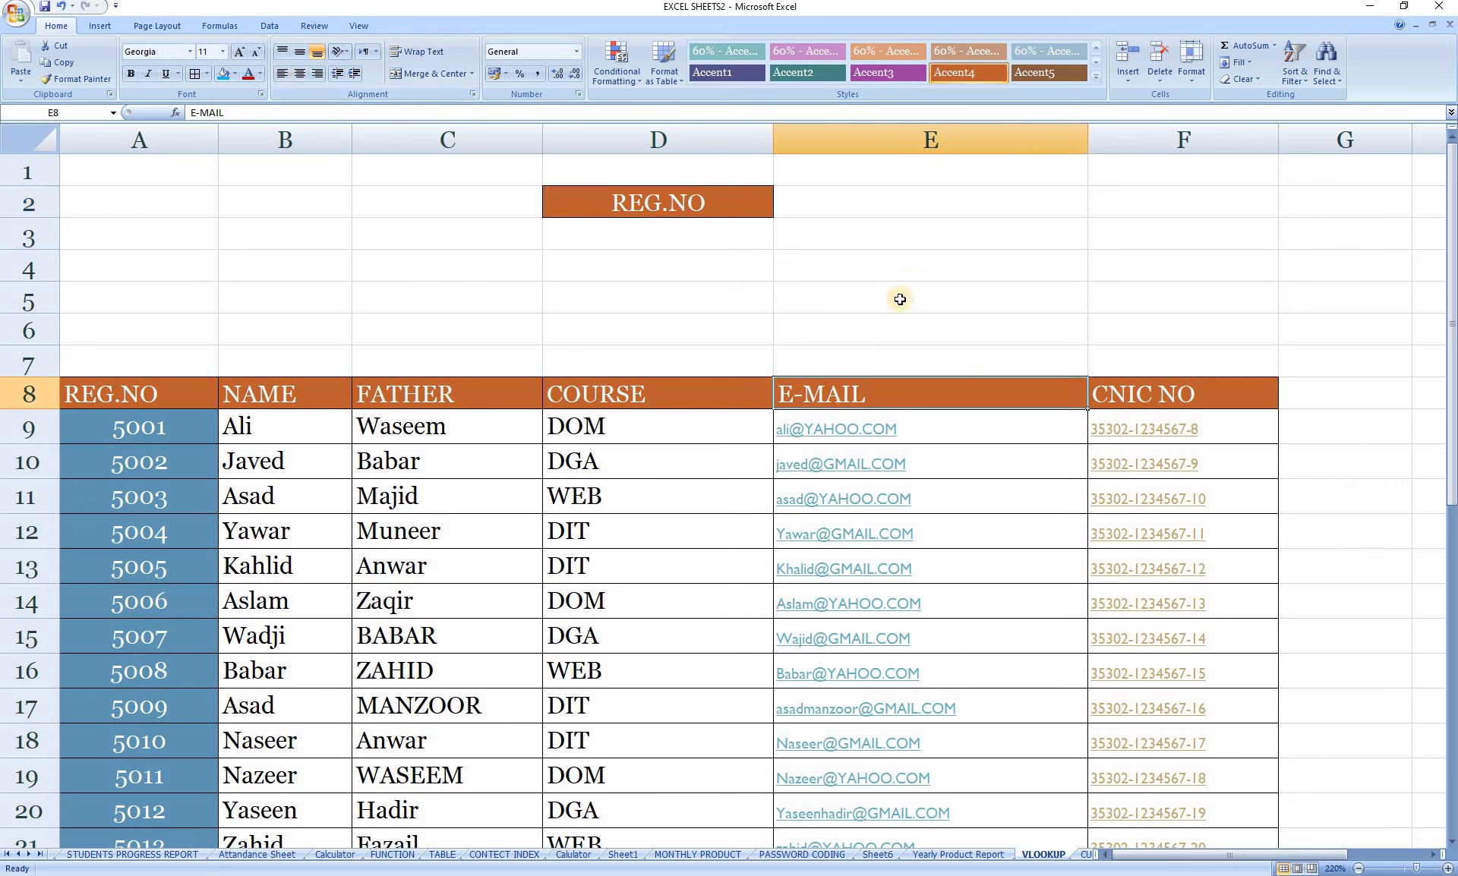
{"action": "key", "text": "ctrl+c"}
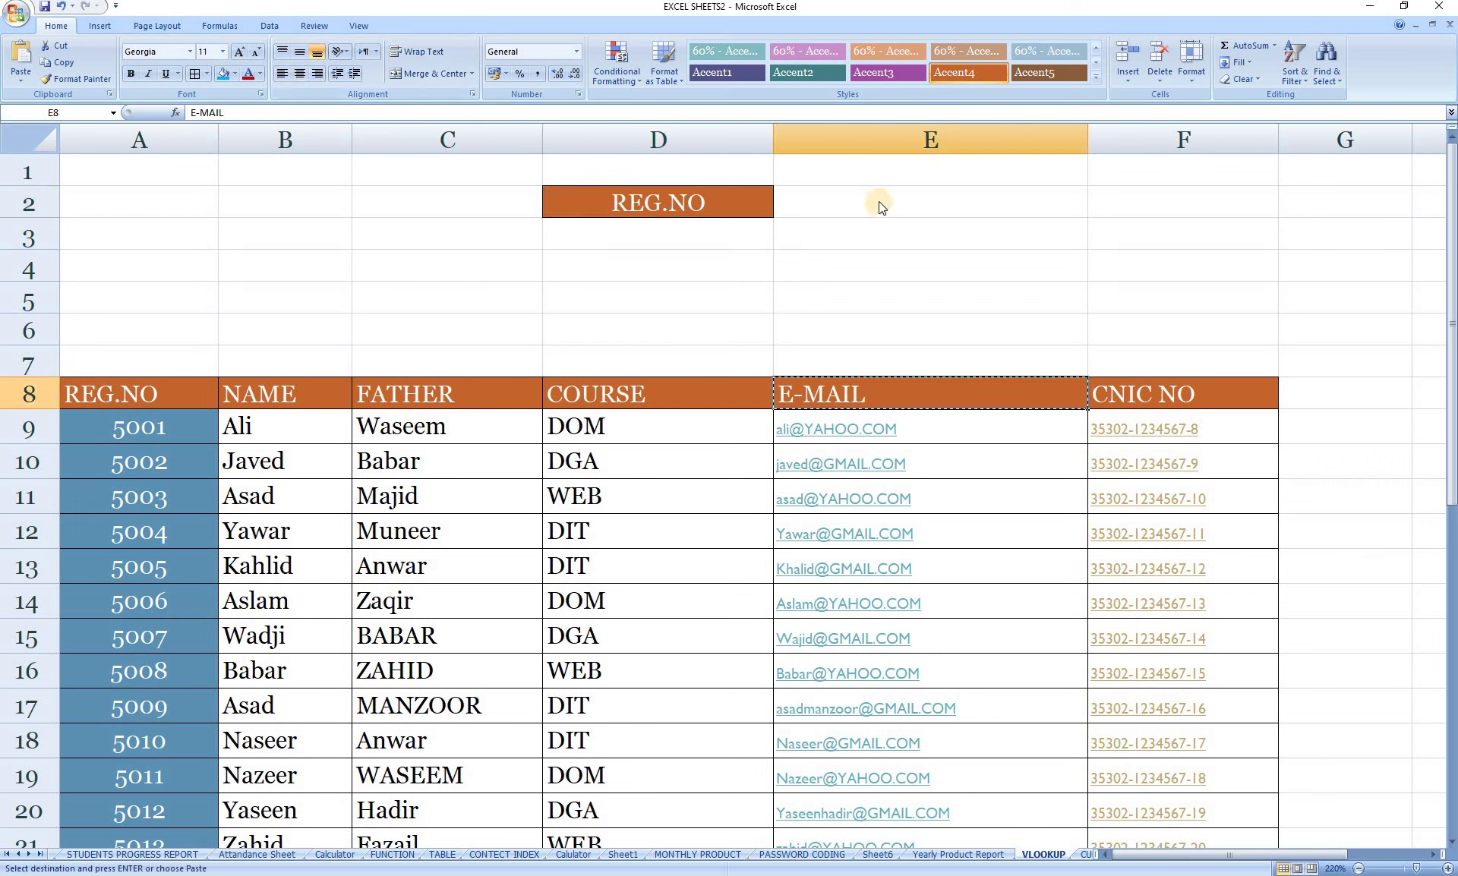
{"action": "left_click", "coordinate": [877, 202]}
{"action": "key", "text": "ctrl+v"}
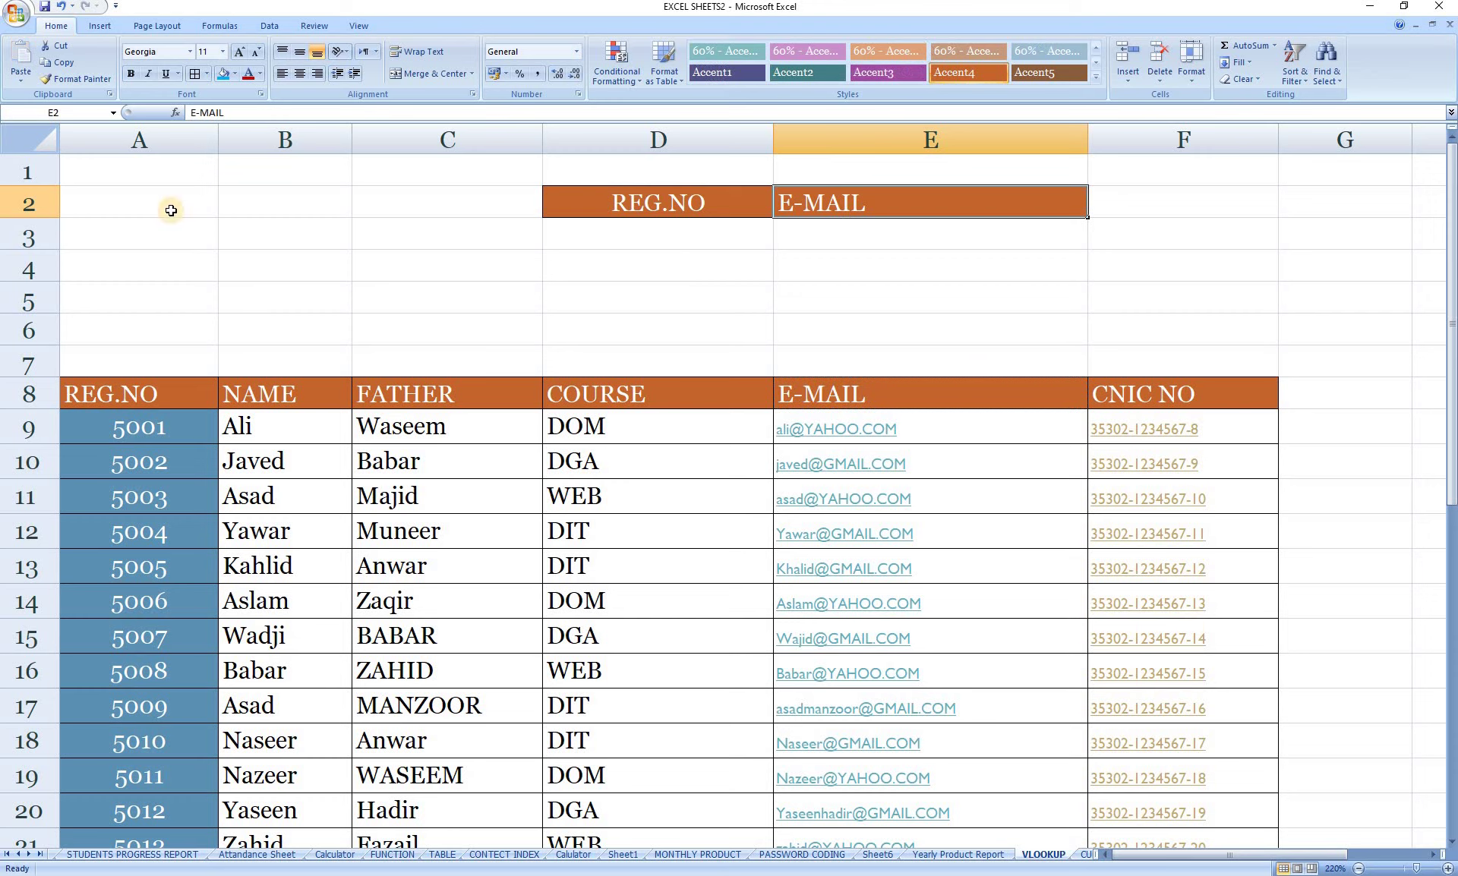
{"action": "left_click", "coordinate": [172, 217]}
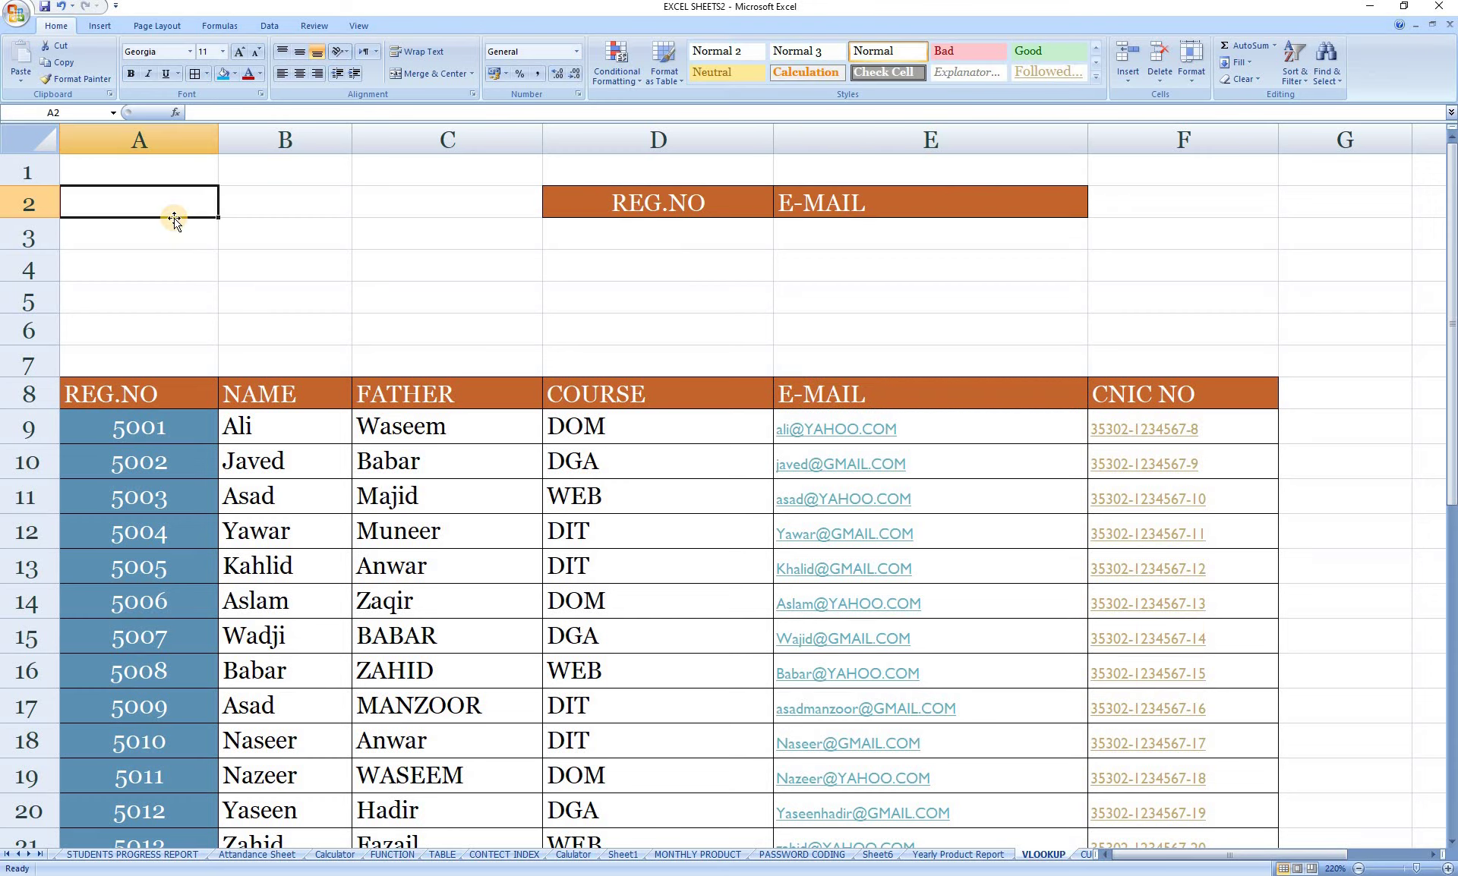
Enter 'Search Record' in A2 and merge it across A2:C3, centred and middle-aligned
{"action": "type", "text": "s"}
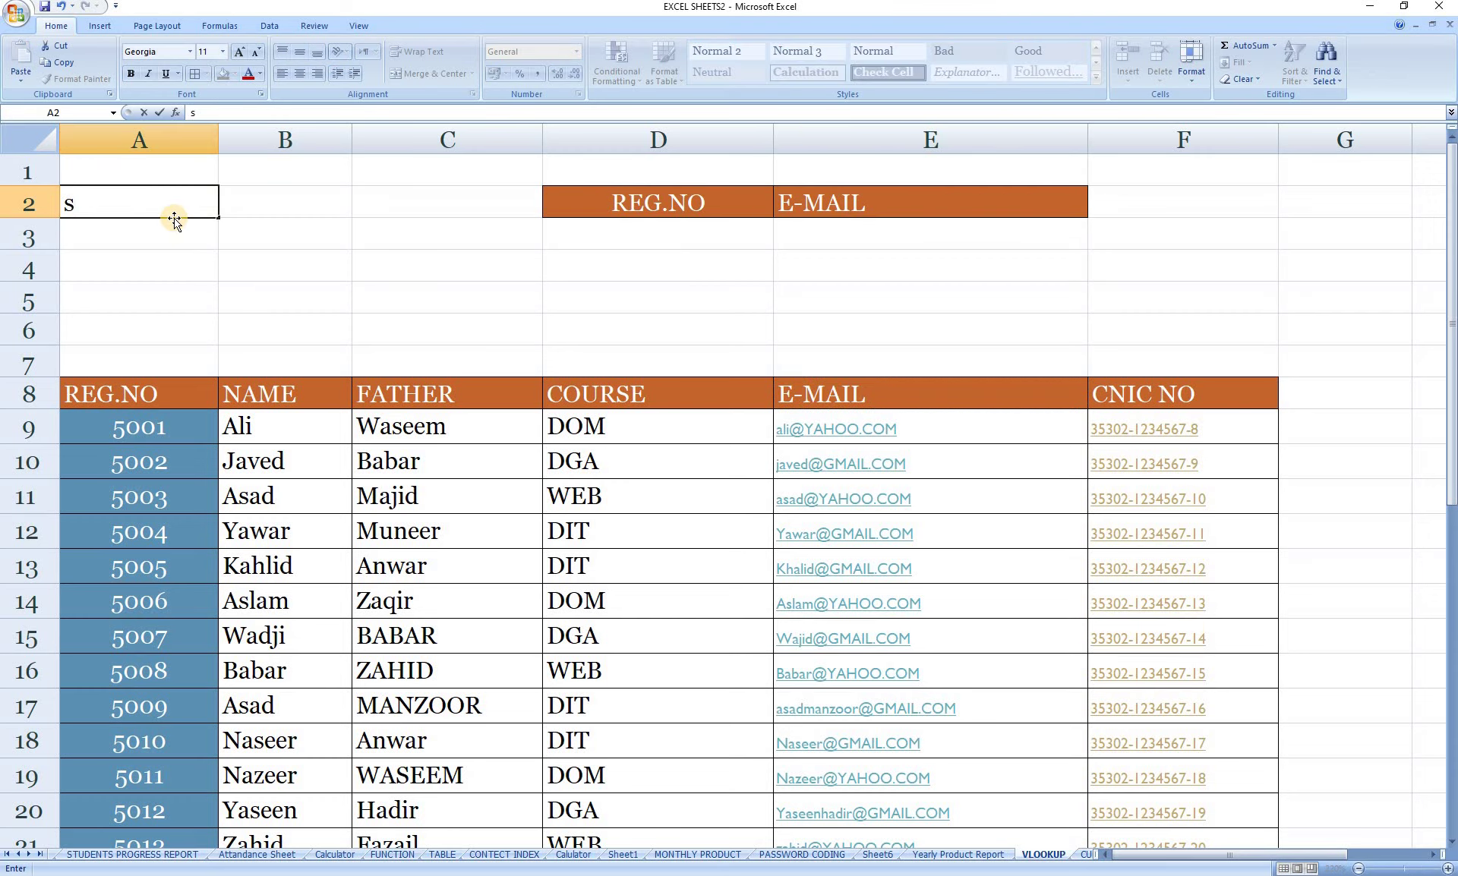
{"action": "type", "text": "S"}
{"action": "type", "text": "h"}
{"action": "type", "text": " Rec"}
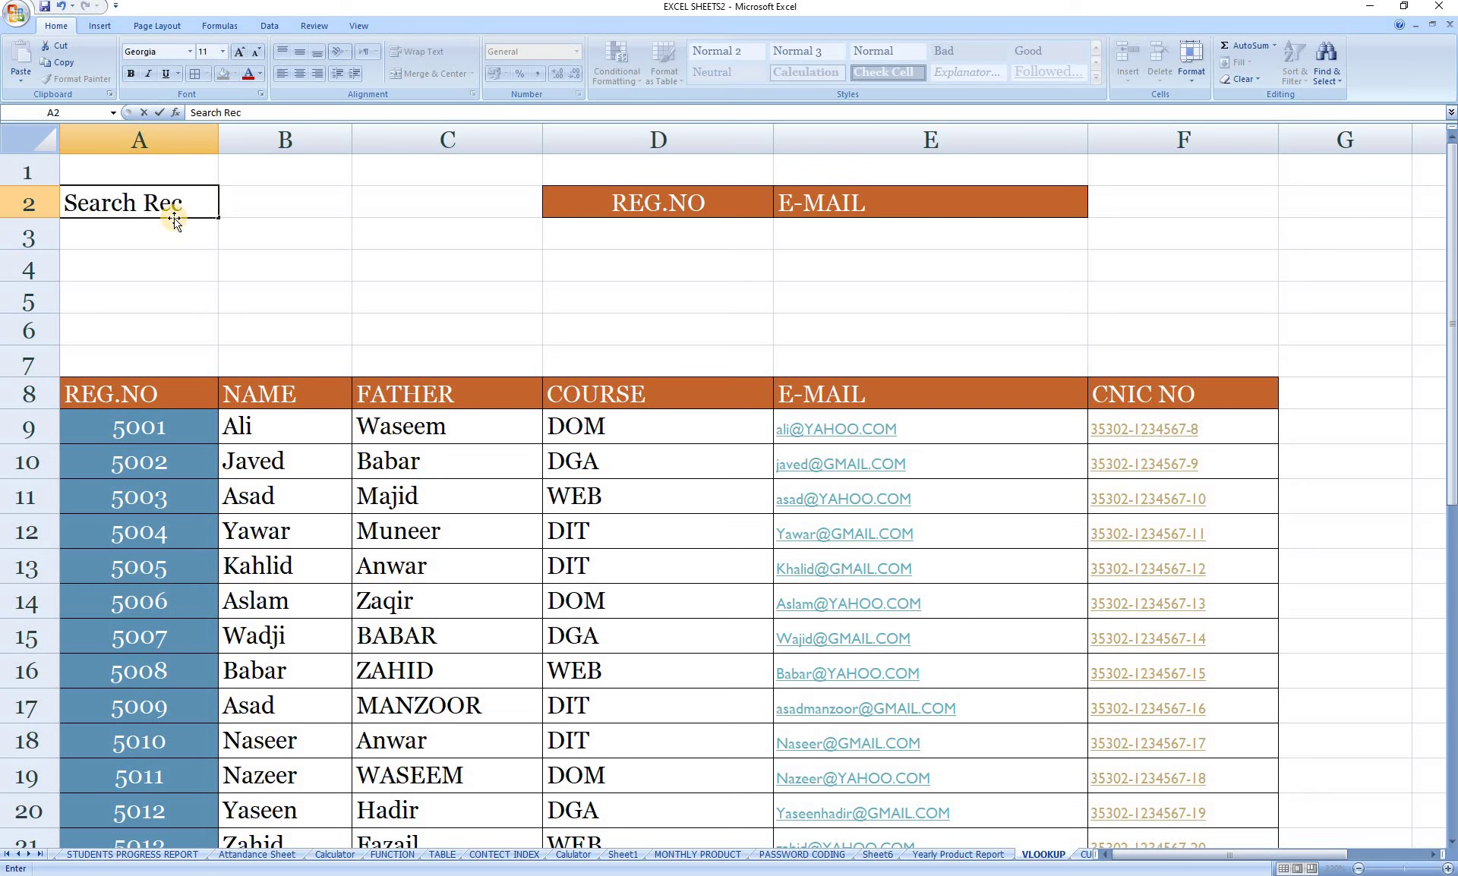
{"action": "type", "text": "ord"}
{"action": "key", "text": "Return"}
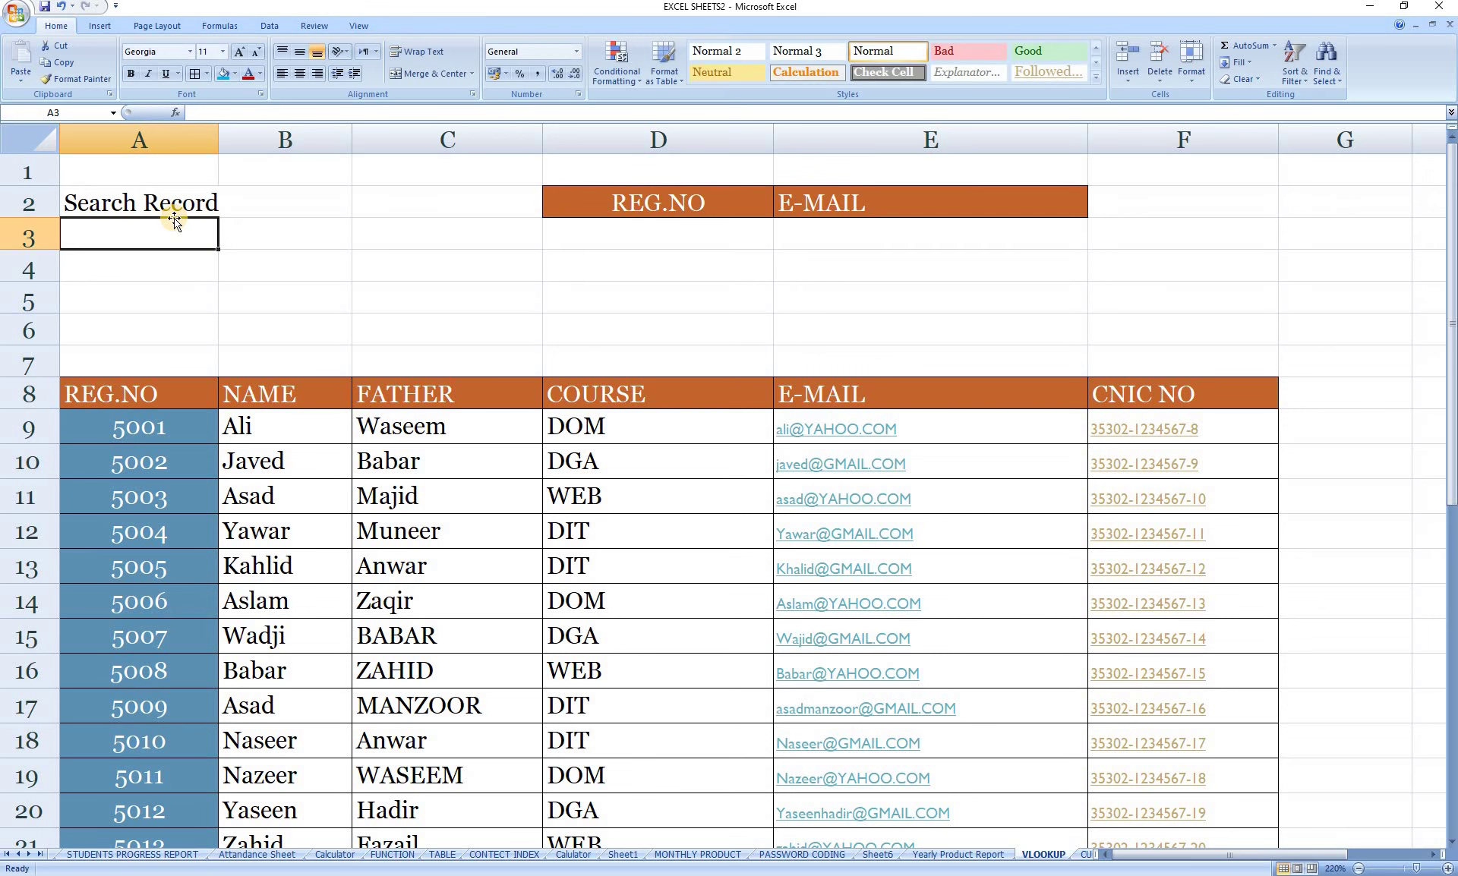
{"action": "left_click_drag", "start_coordinate": [144, 204], "coordinate": [449, 228]}
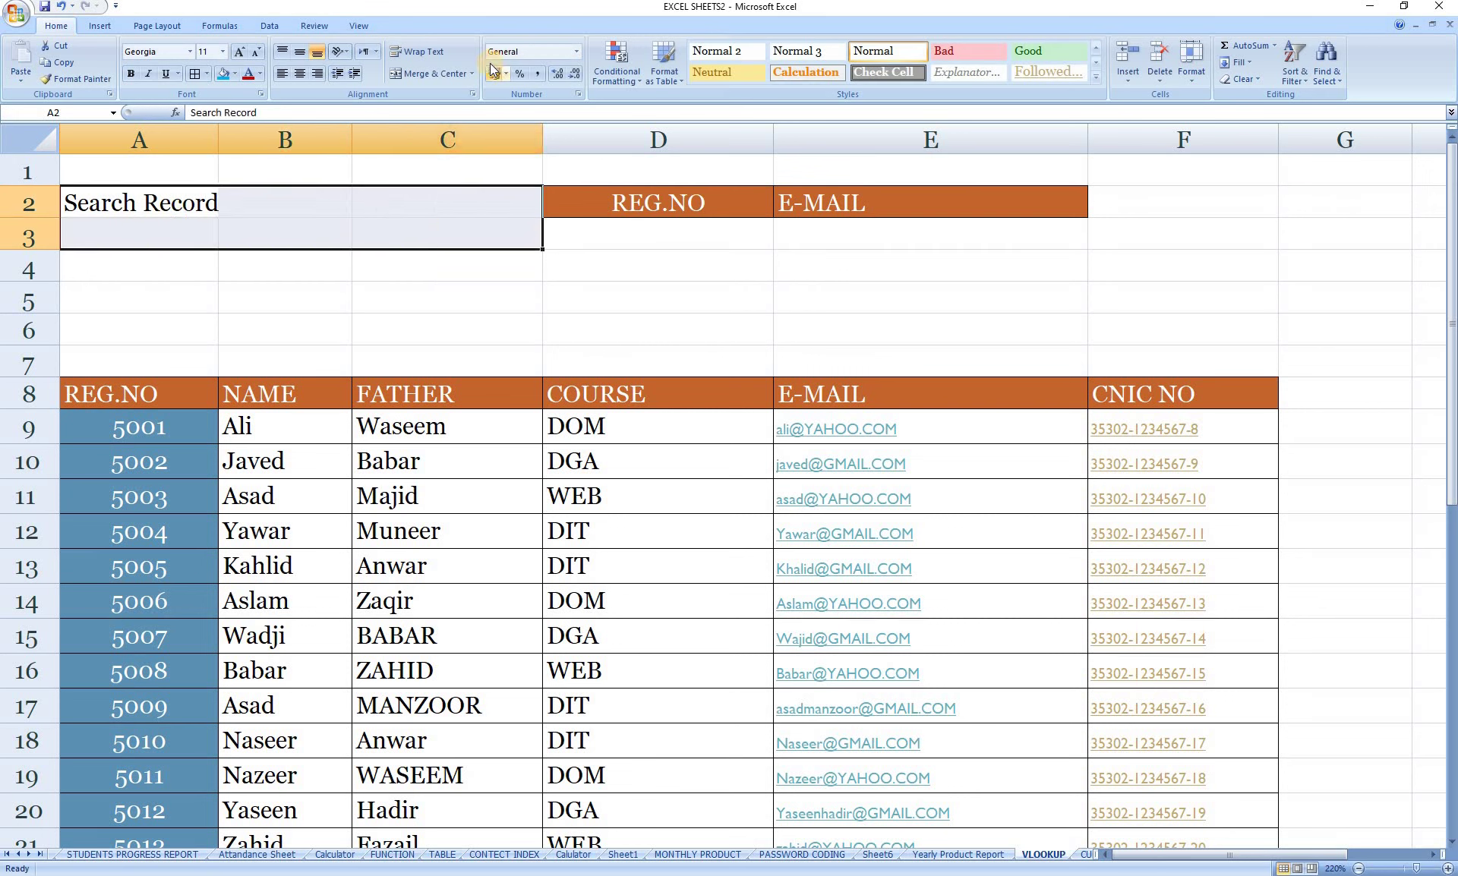
{"action": "left_click", "coordinate": [429, 72]}
{"action": "left_click", "coordinate": [300, 52]}
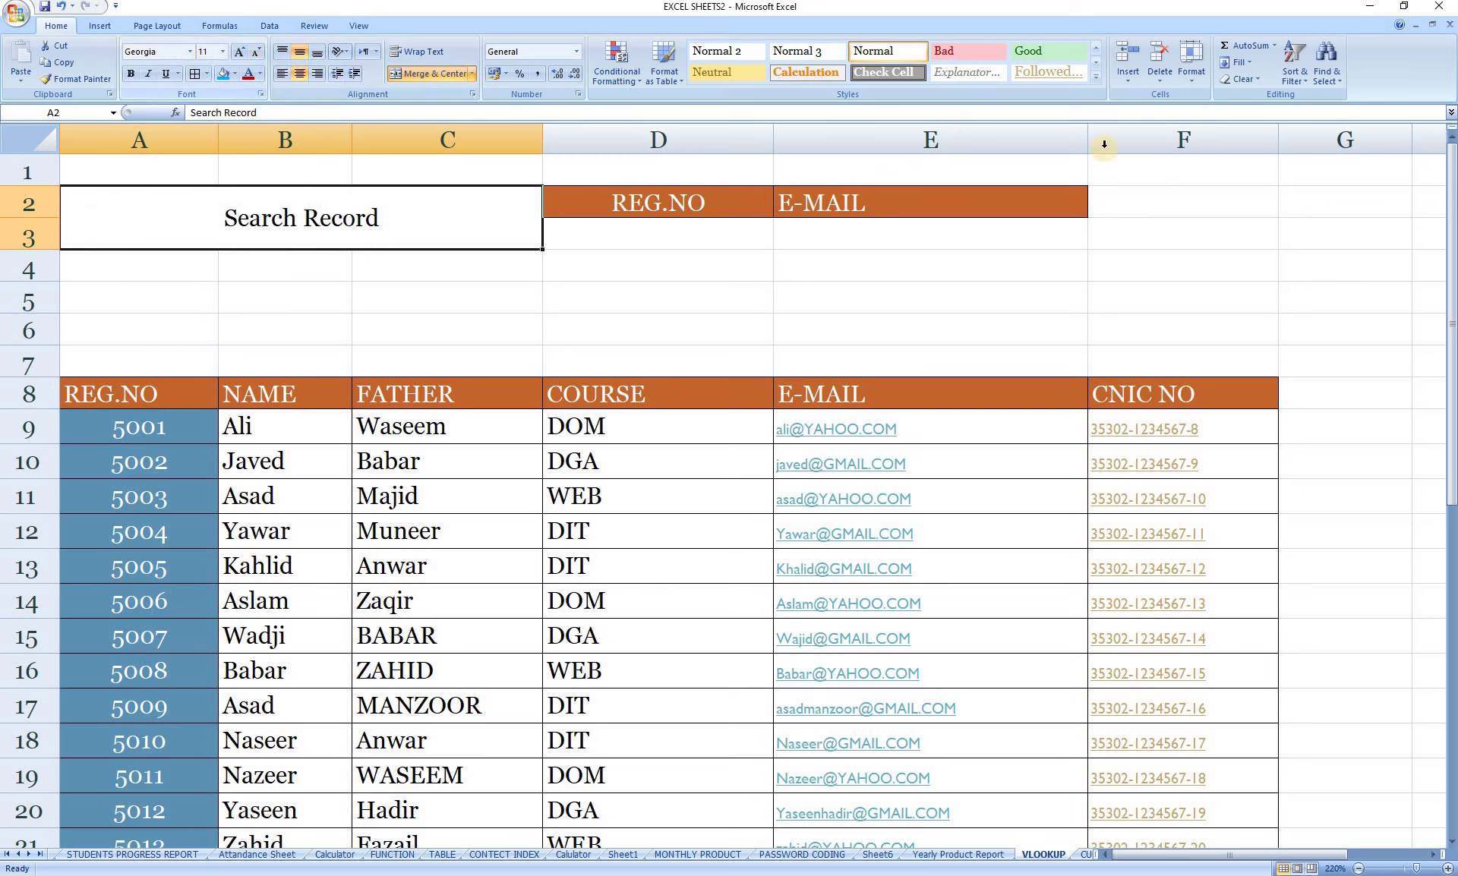
Give the title the purple Accent3 cell style and increase its font size three steps
{"action": "left_click", "coordinate": [1096, 77]}
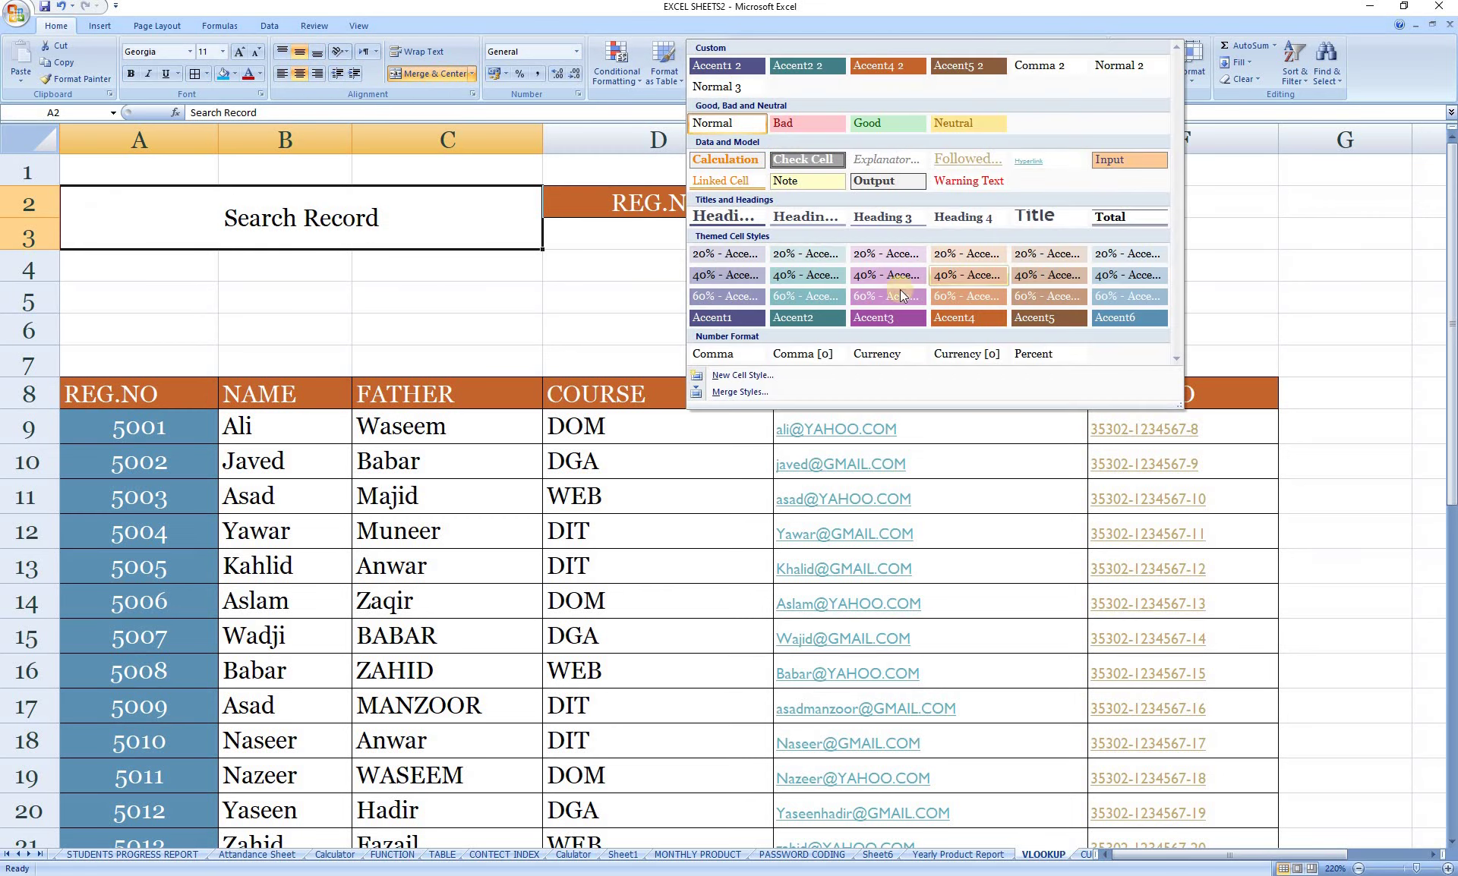
{"action": "left_click", "coordinate": [881, 317]}
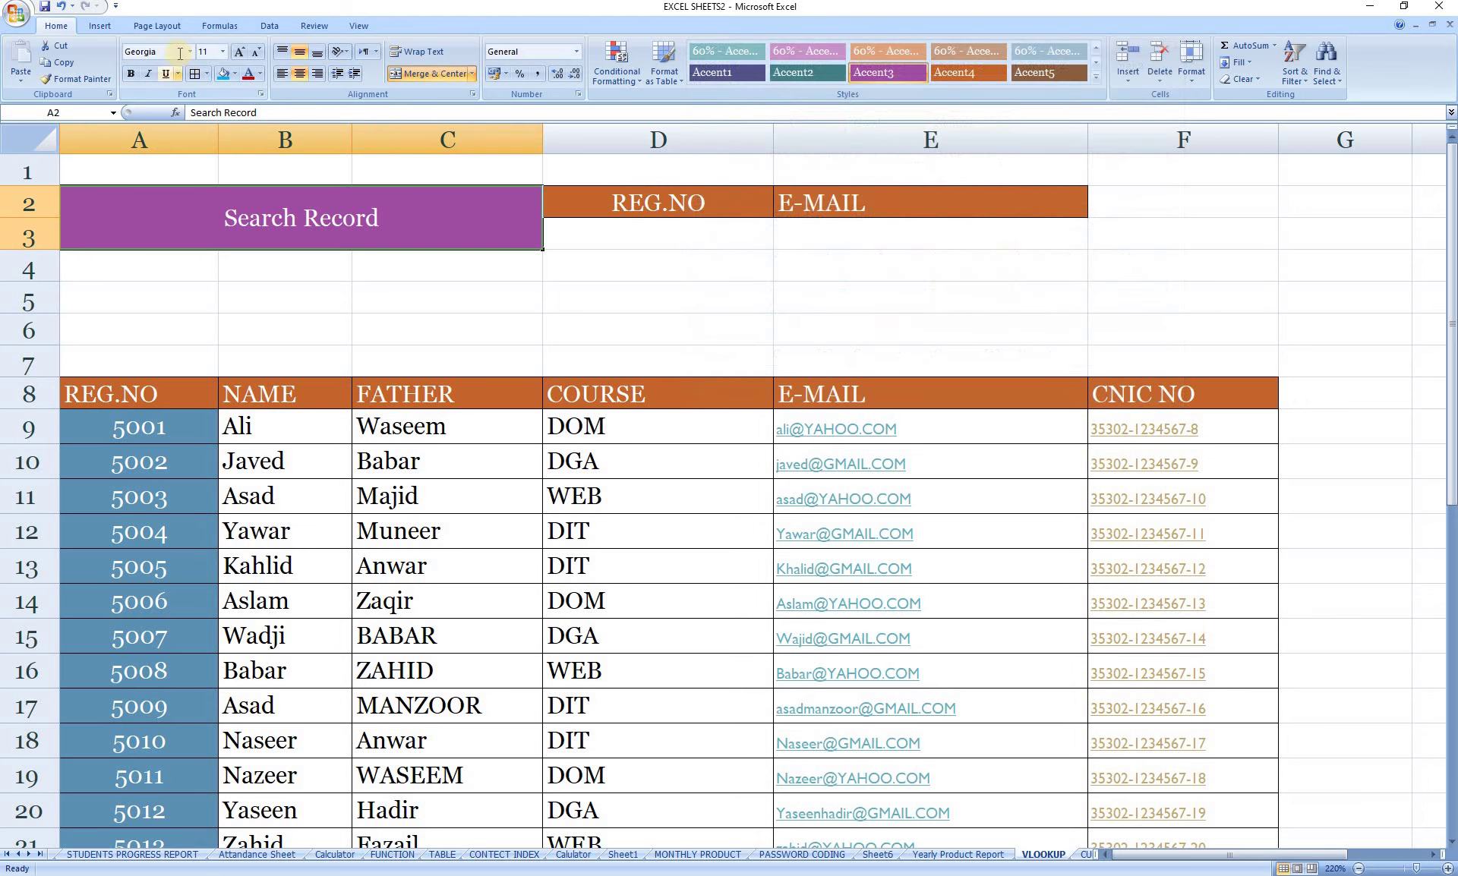
{"action": "left_click", "coordinate": [245, 53]}
{"action": "left_click", "coordinate": [245, 54]}
{"action": "left_click", "coordinate": [245, 53]}
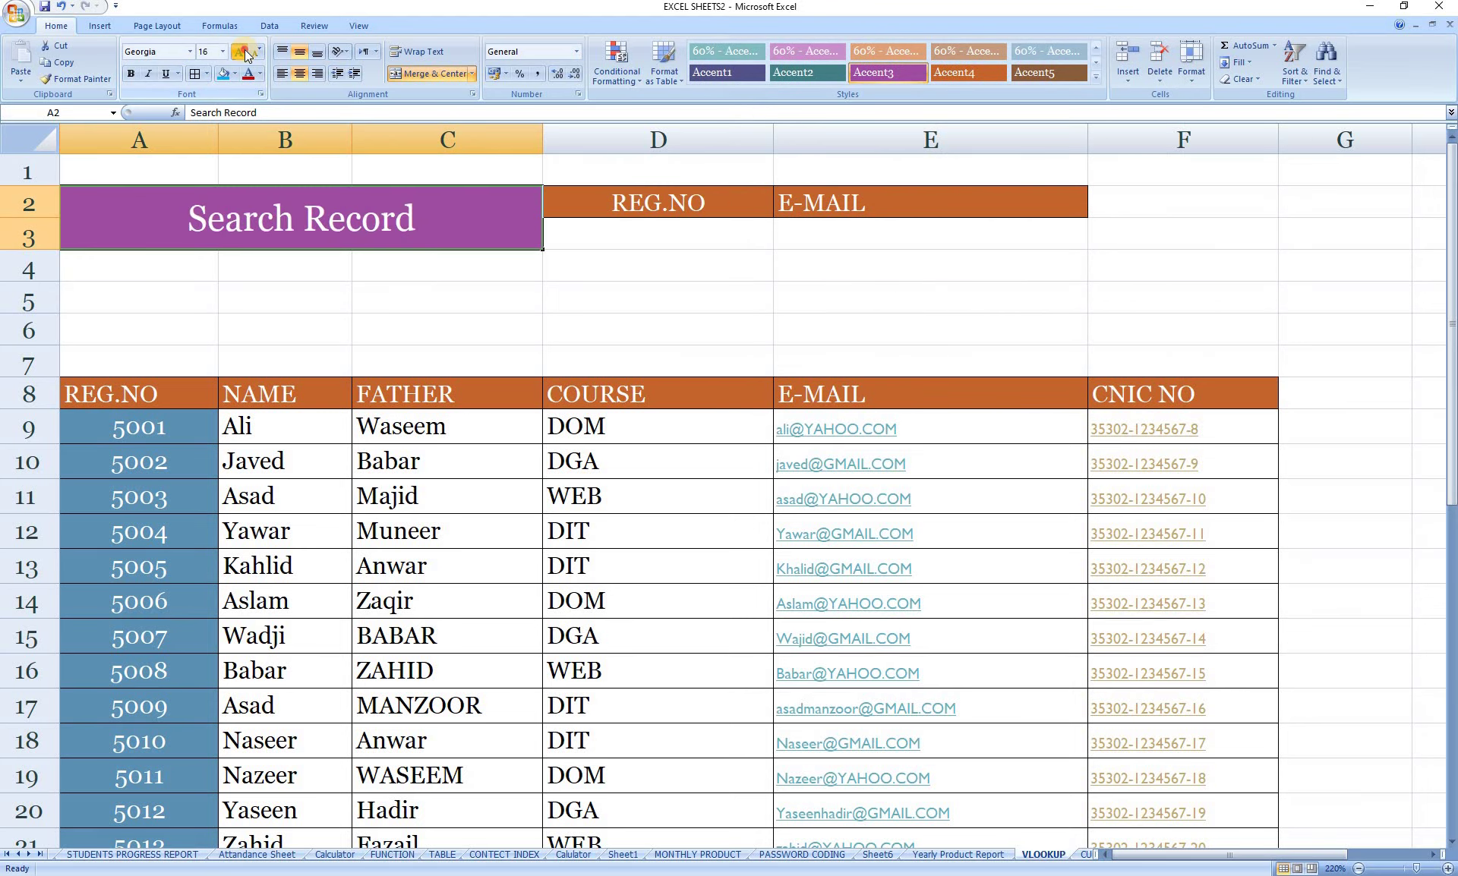
{"action": "left_click", "coordinate": [245, 53]}
{"action": "left_click", "coordinate": [246, 53]}
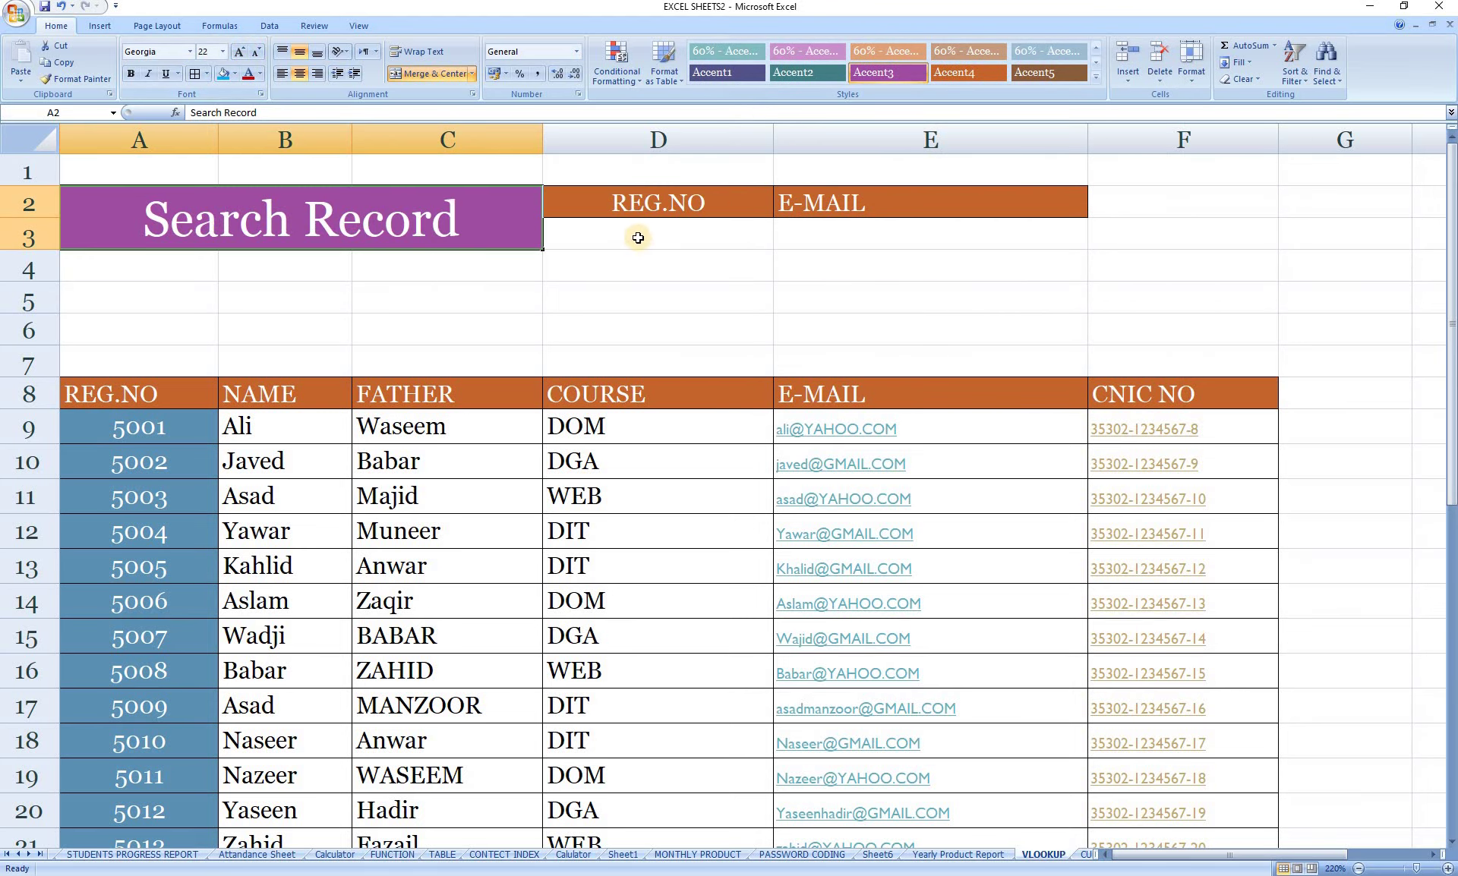
{"action": "mouse_move", "coordinate": [638, 235]}
{"action": "left_mouse_down"}
{"action": "mouse_move", "coordinate": [998, 251]}
{"action": "mouse_move", "coordinate": [998, 233]}
{"action": "left_mouse_up"}
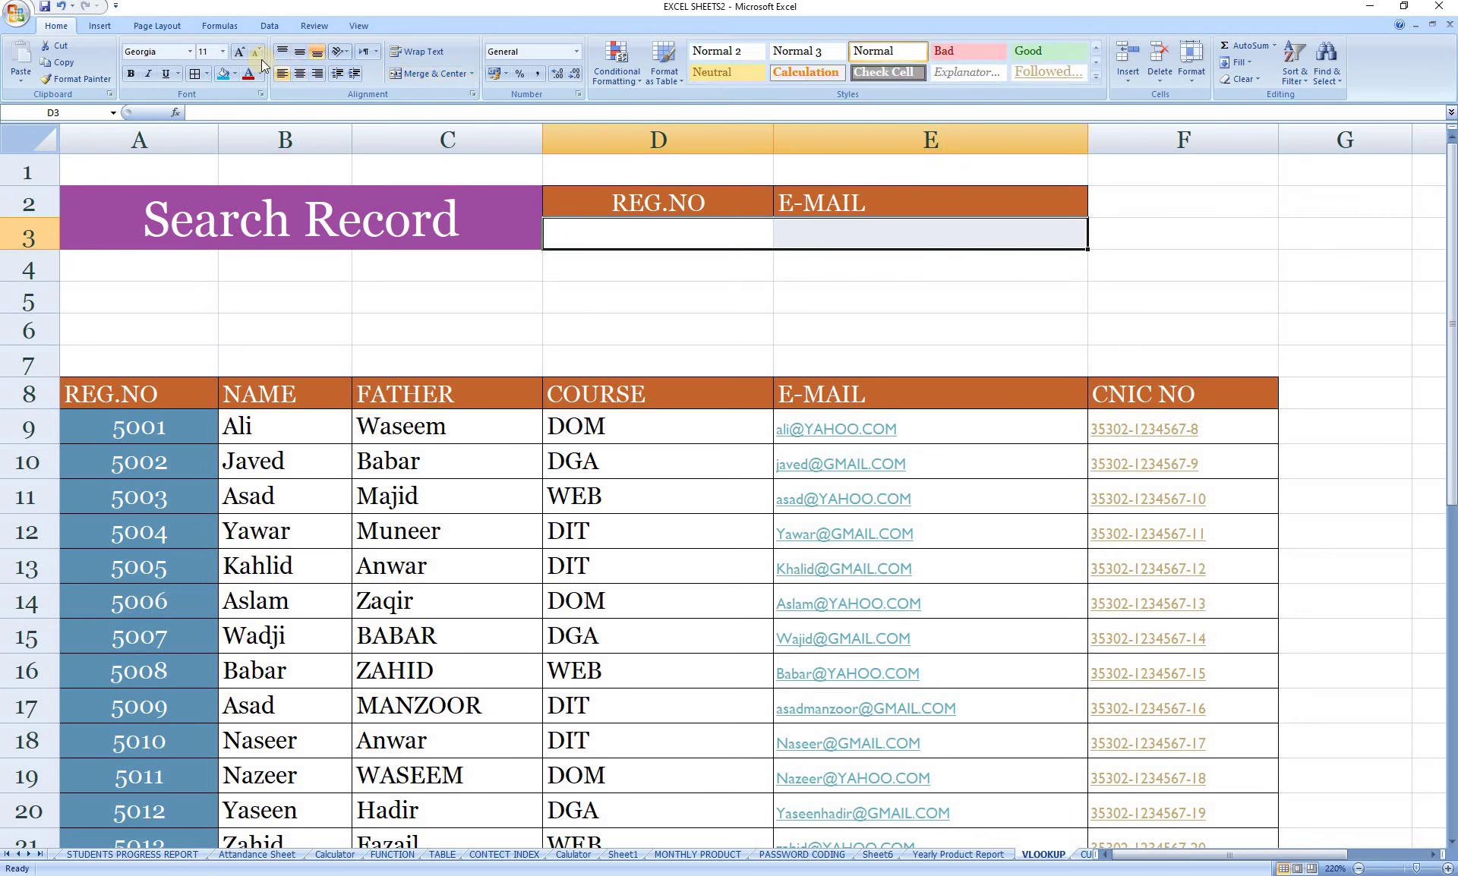
Apply All Borders to the D3:E3 entry cells under REG.NO and E-MAIL
{"action": "left_click", "coordinate": [201, 76]}
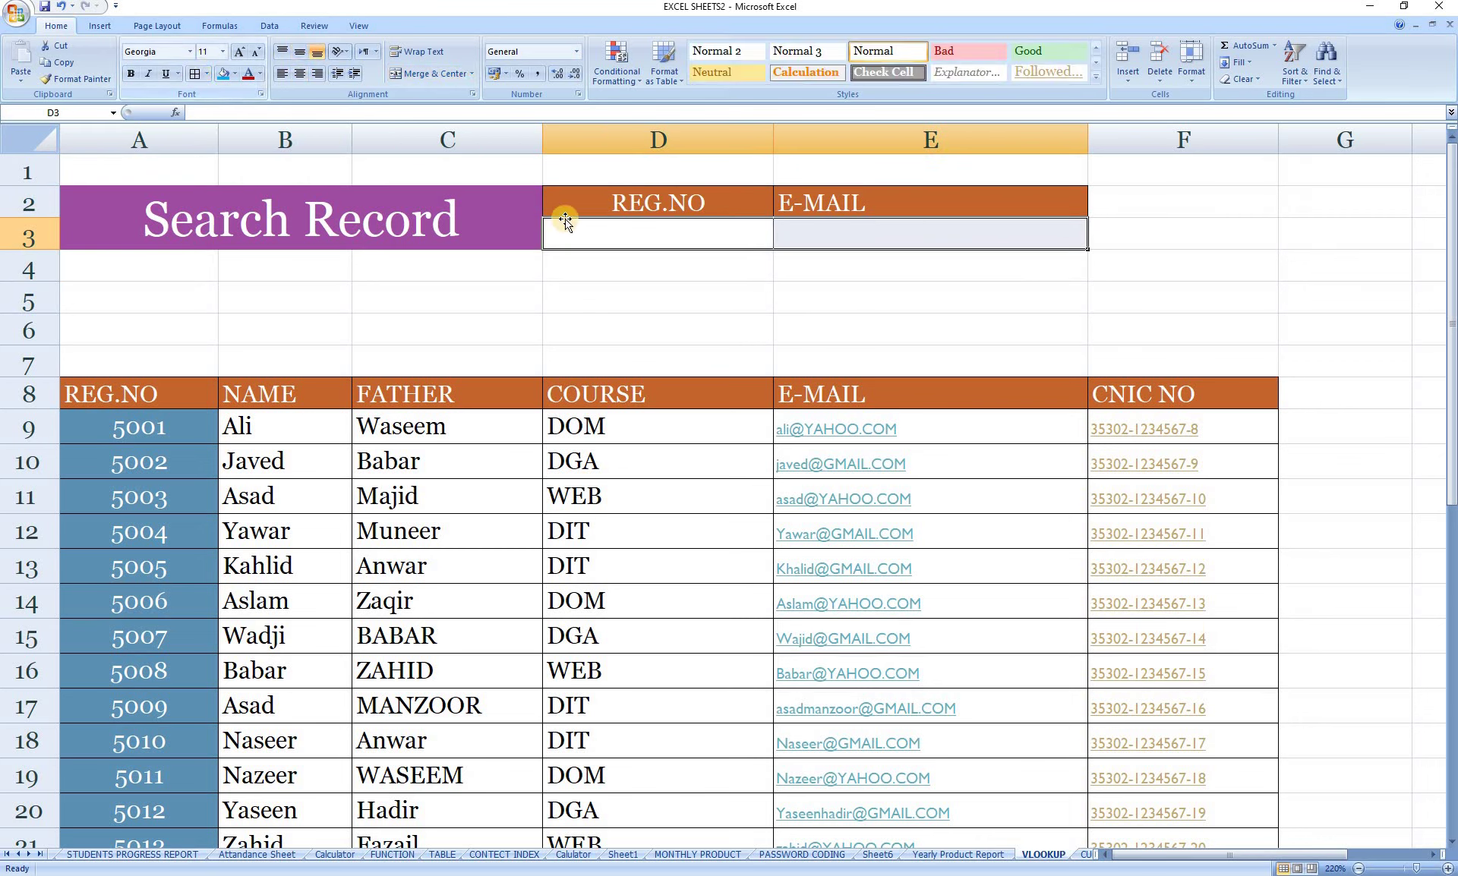
{"action": "left_click", "coordinate": [638, 236]}
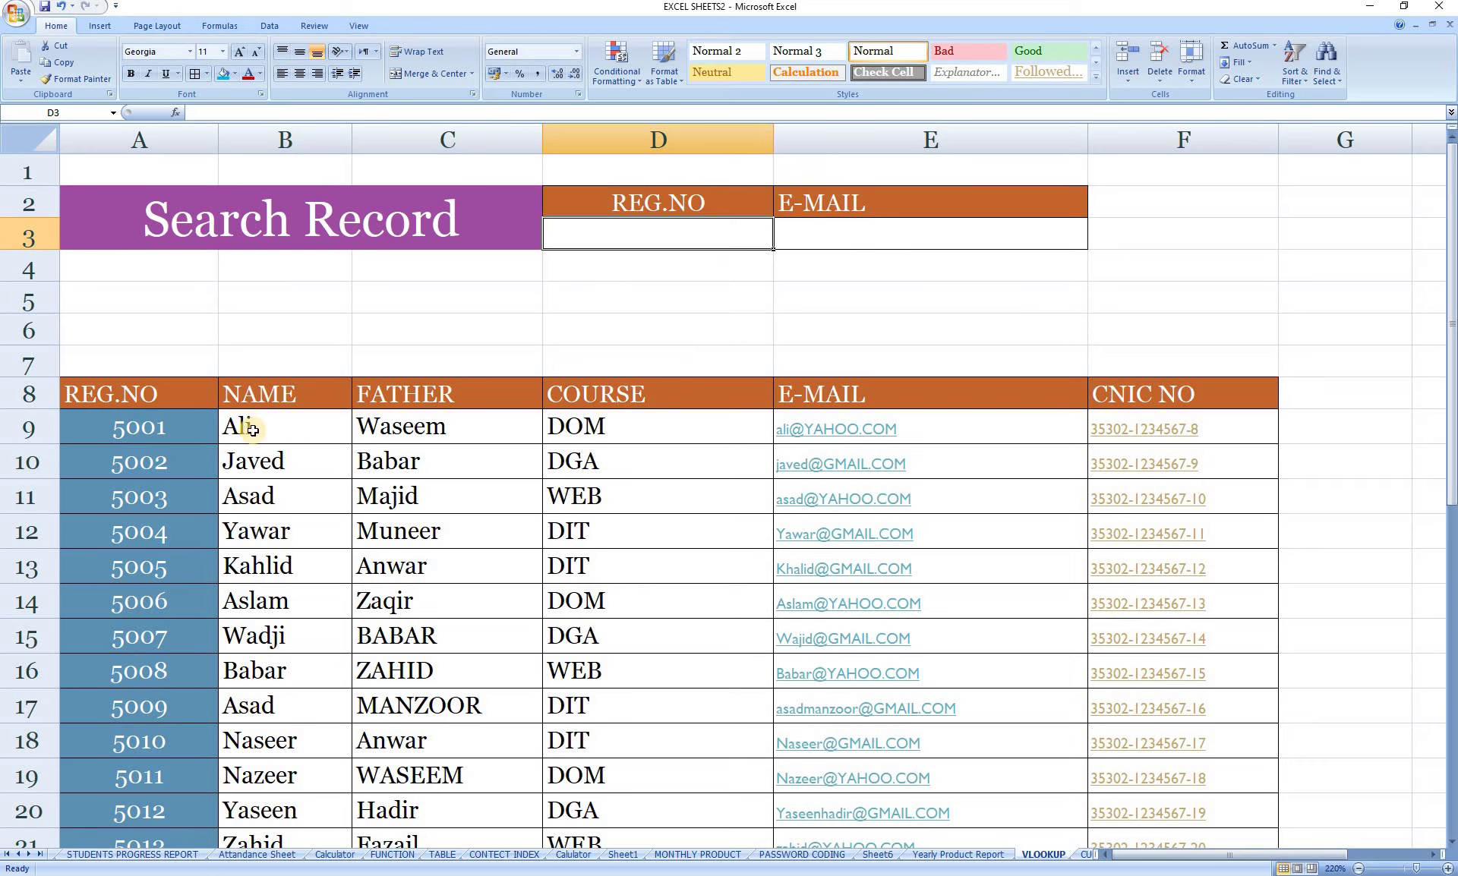
{"action": "scroll", "coordinate": [129, 448], "scroll_direction": "down", "scroll_amount": 1}
{"action": "scroll", "coordinate": [140, 451], "scroll_direction": "down", "scroll_amount": 1}
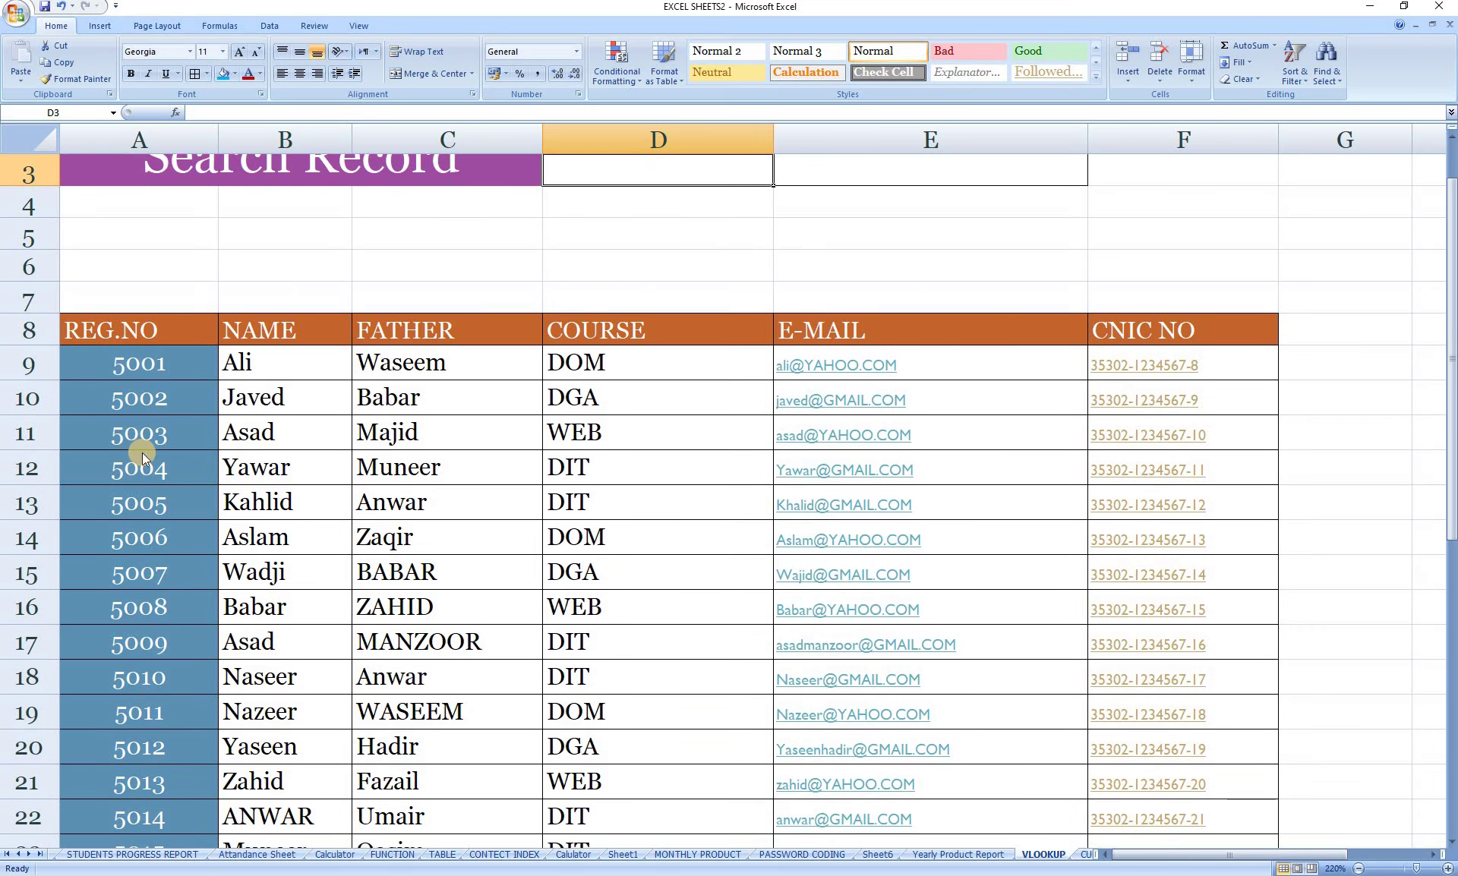
{"action": "scroll", "coordinate": [142, 452], "scroll_direction": "down", "scroll_amount": 1}
{"action": "scroll", "coordinate": [142, 452], "scroll_direction": "down", "scroll_amount": 1}
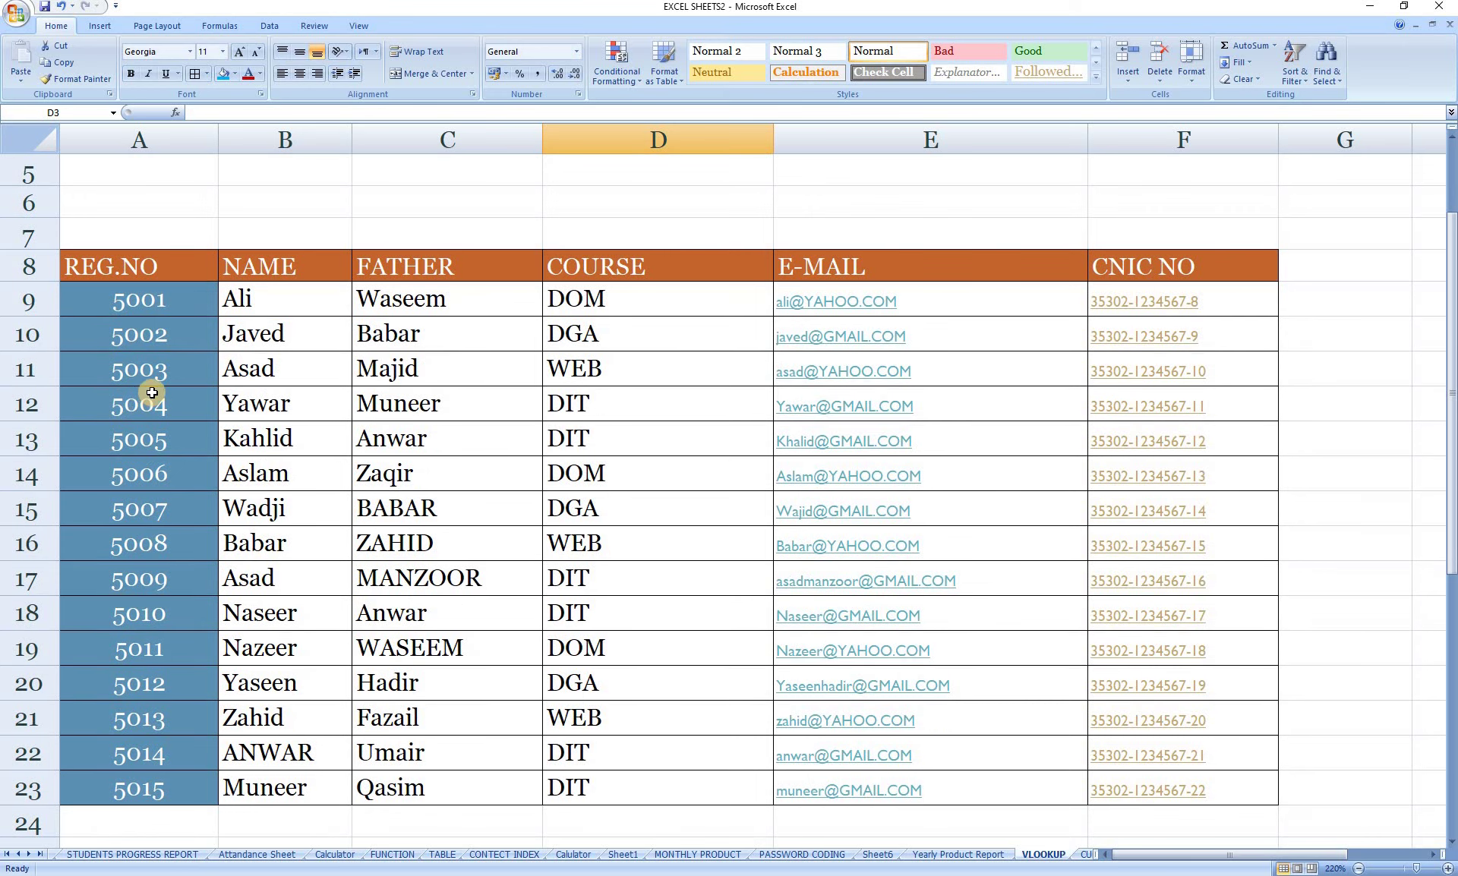
Review the student names in column B, selecting Asad in B11
{"action": "scroll", "coordinate": [100, 368], "scroll_direction": "up", "scroll_amount": 1}
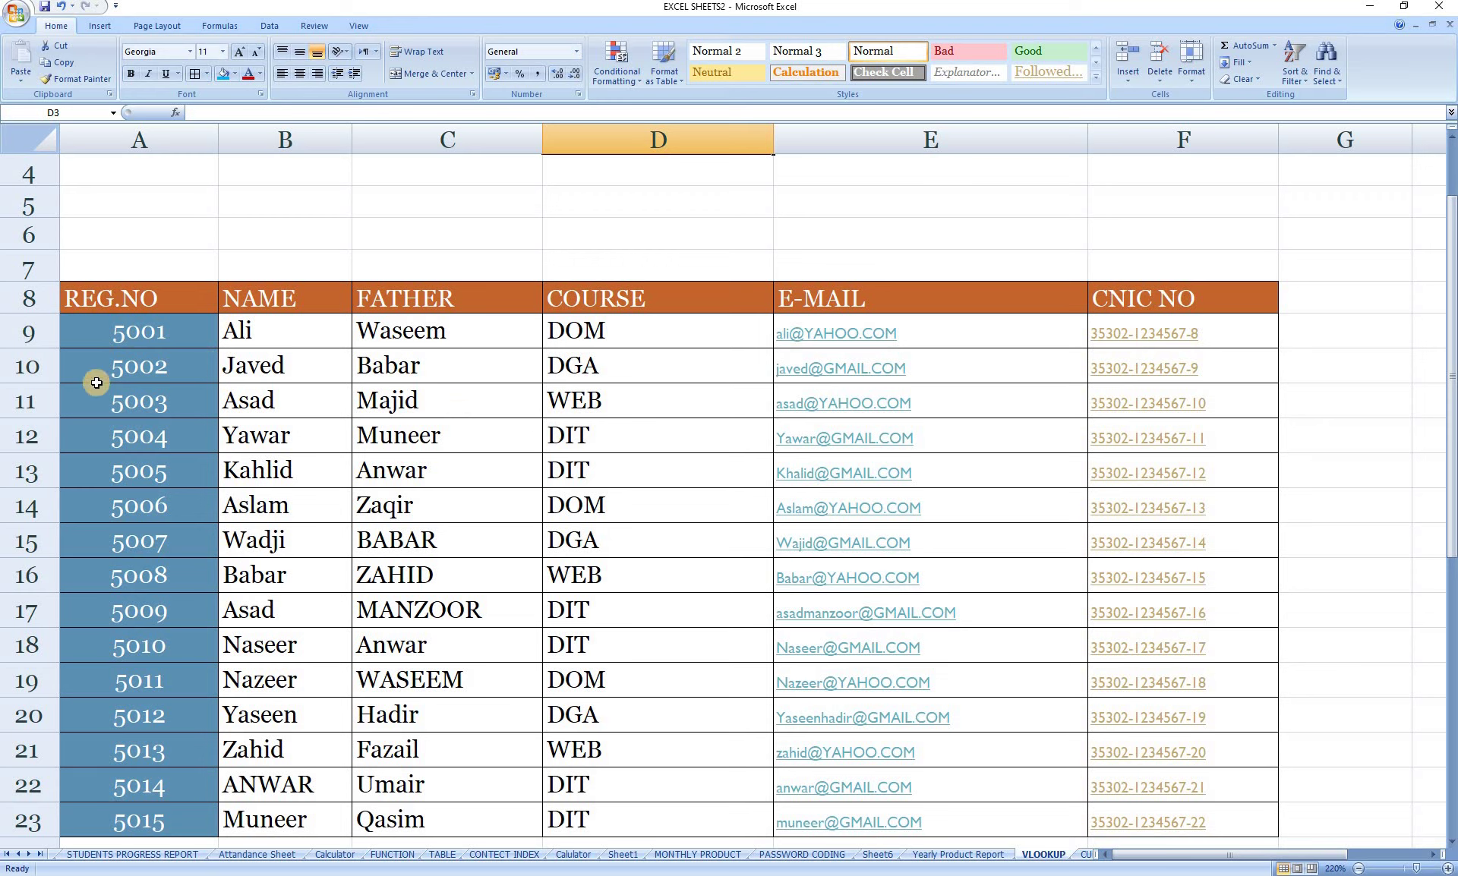
{"action": "left_click_drag", "start_coordinate": [275, 333], "coordinate": [258, 818]}
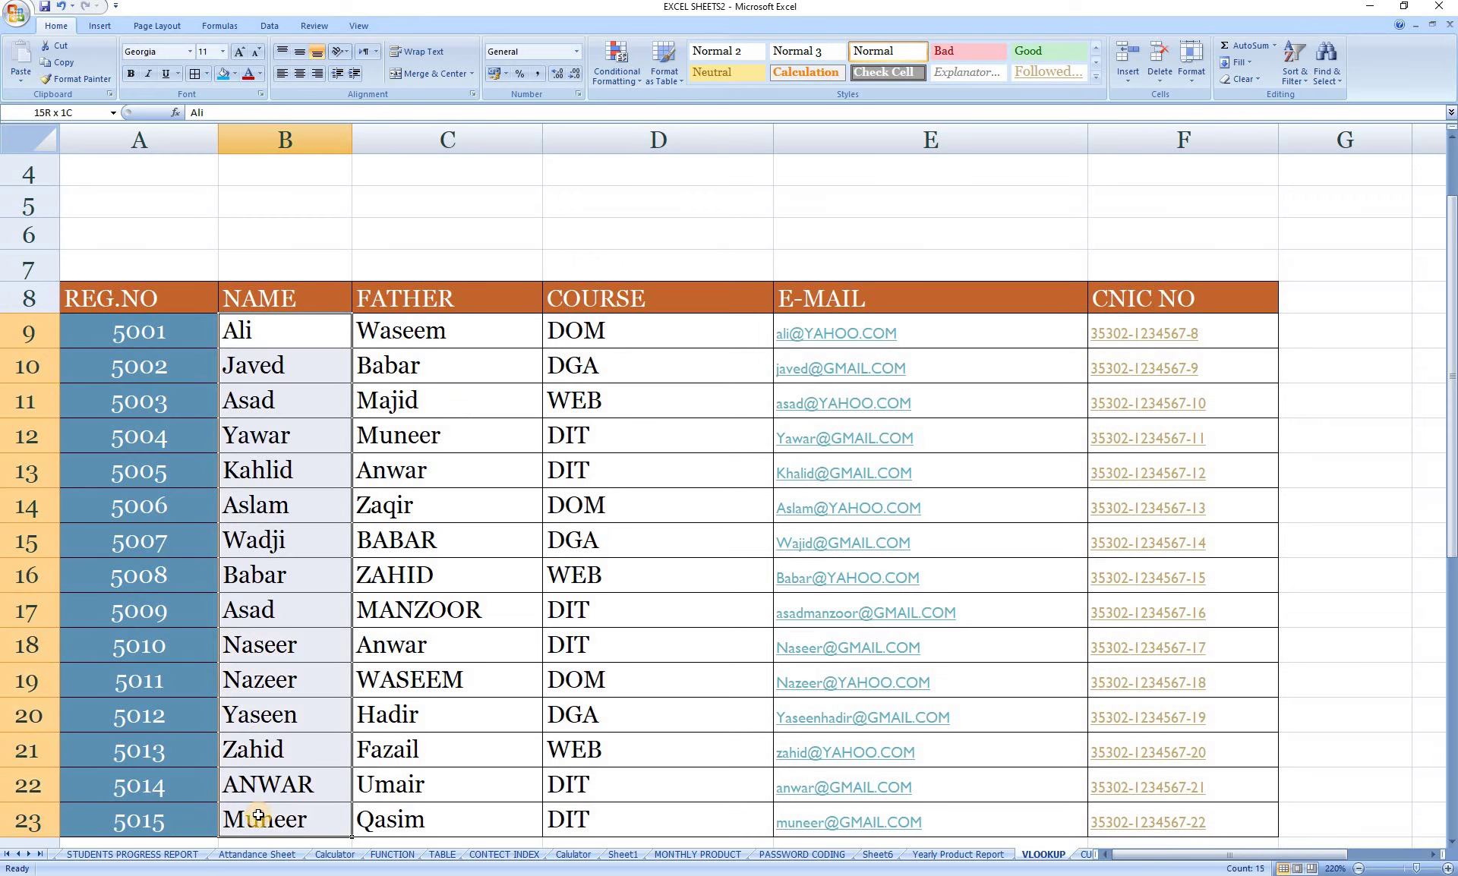
{"action": "left_click", "coordinate": [226, 402]}
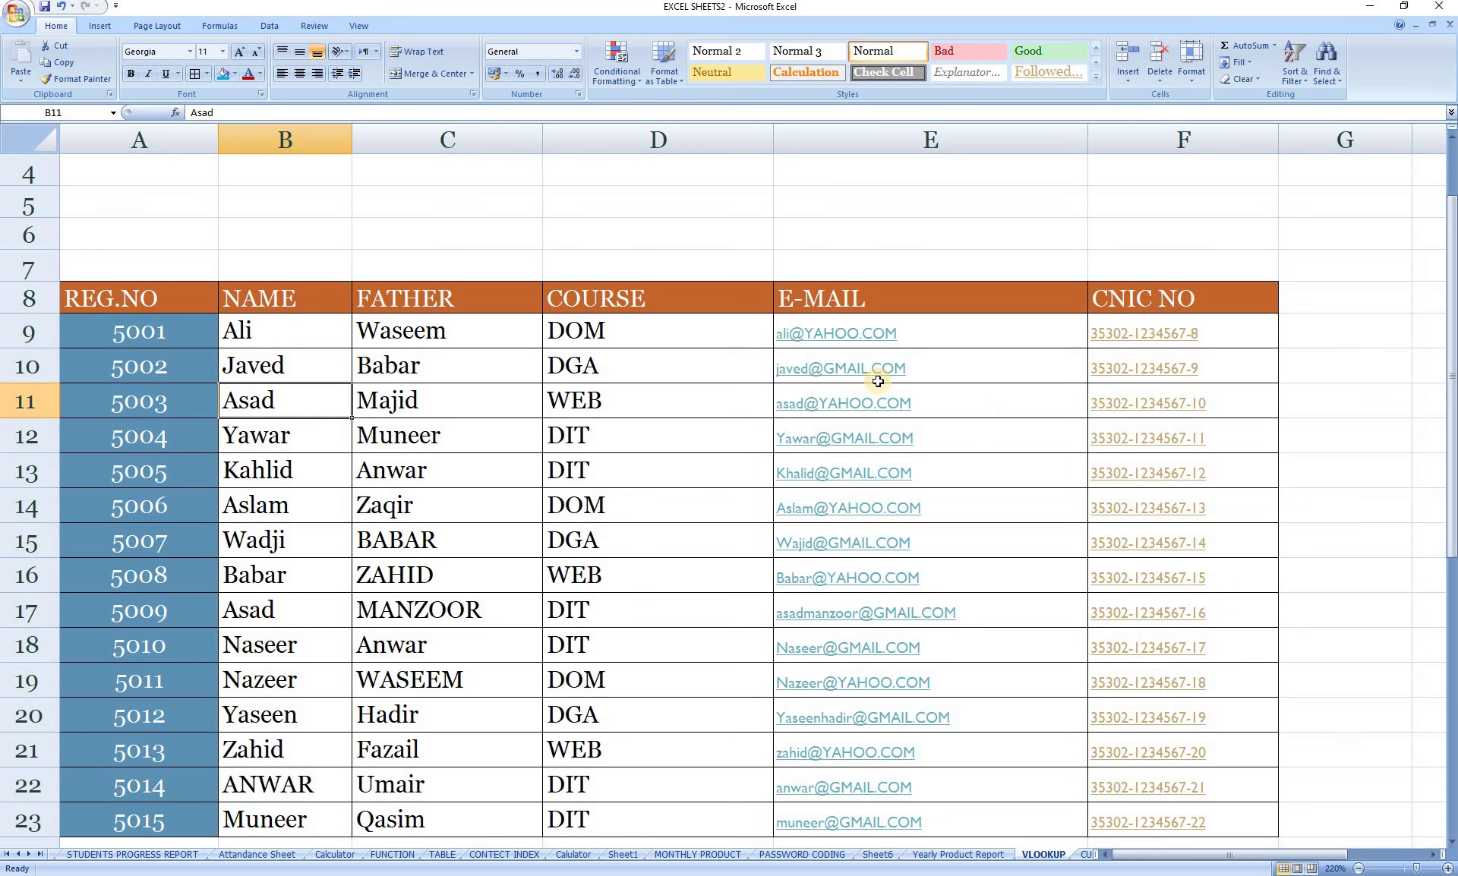
{"action": "scroll", "coordinate": [1007, 252], "scroll_direction": "up", "scroll_amount": 1}
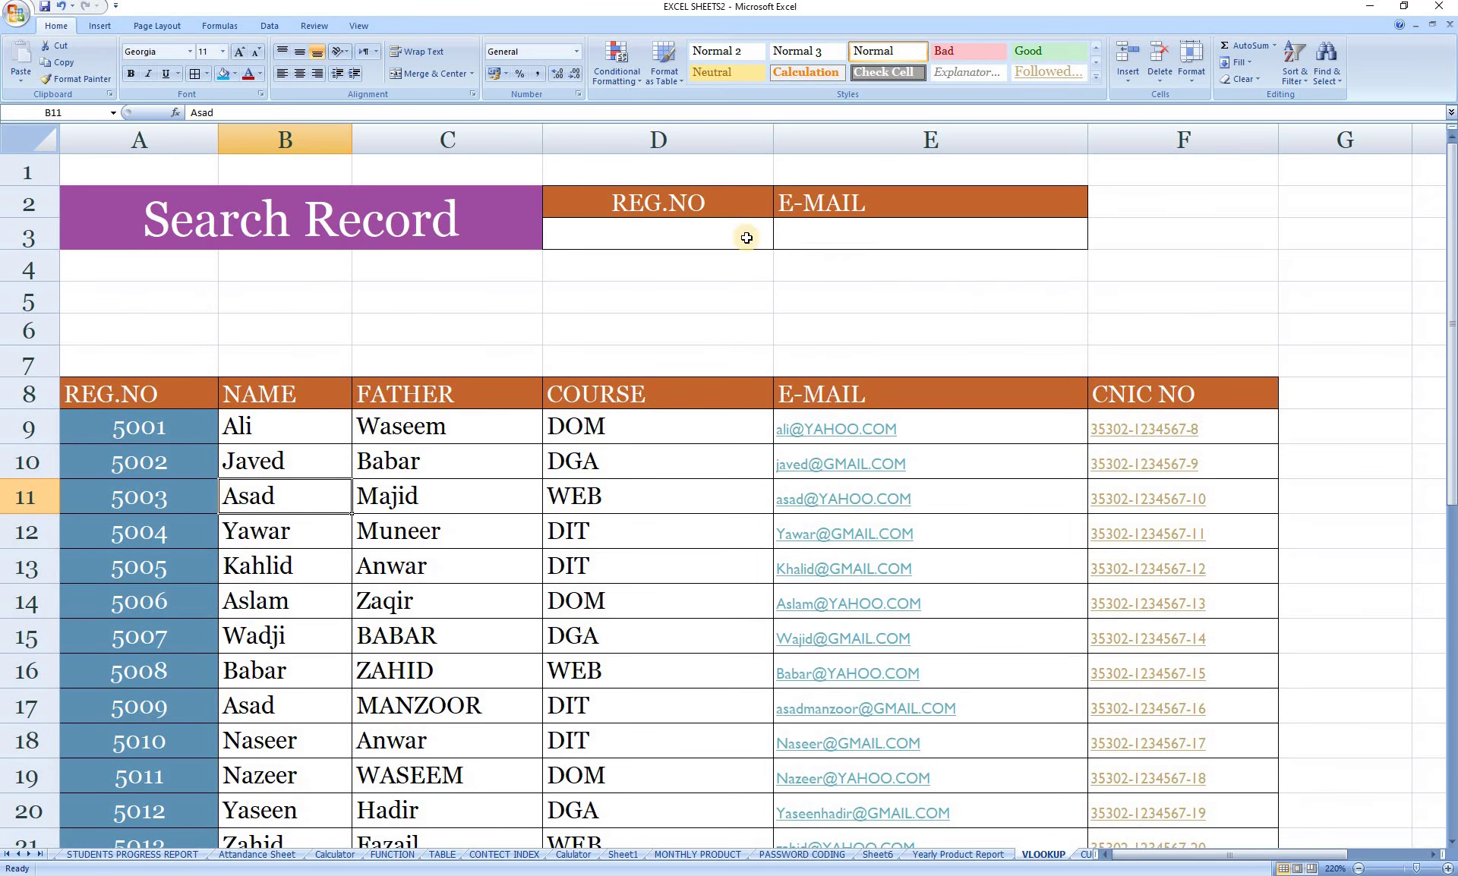
Enter registration number 5001 in D3 and centre it
{"action": "left_click", "coordinate": [676, 232]}
{"action": "type", "text": "5"}
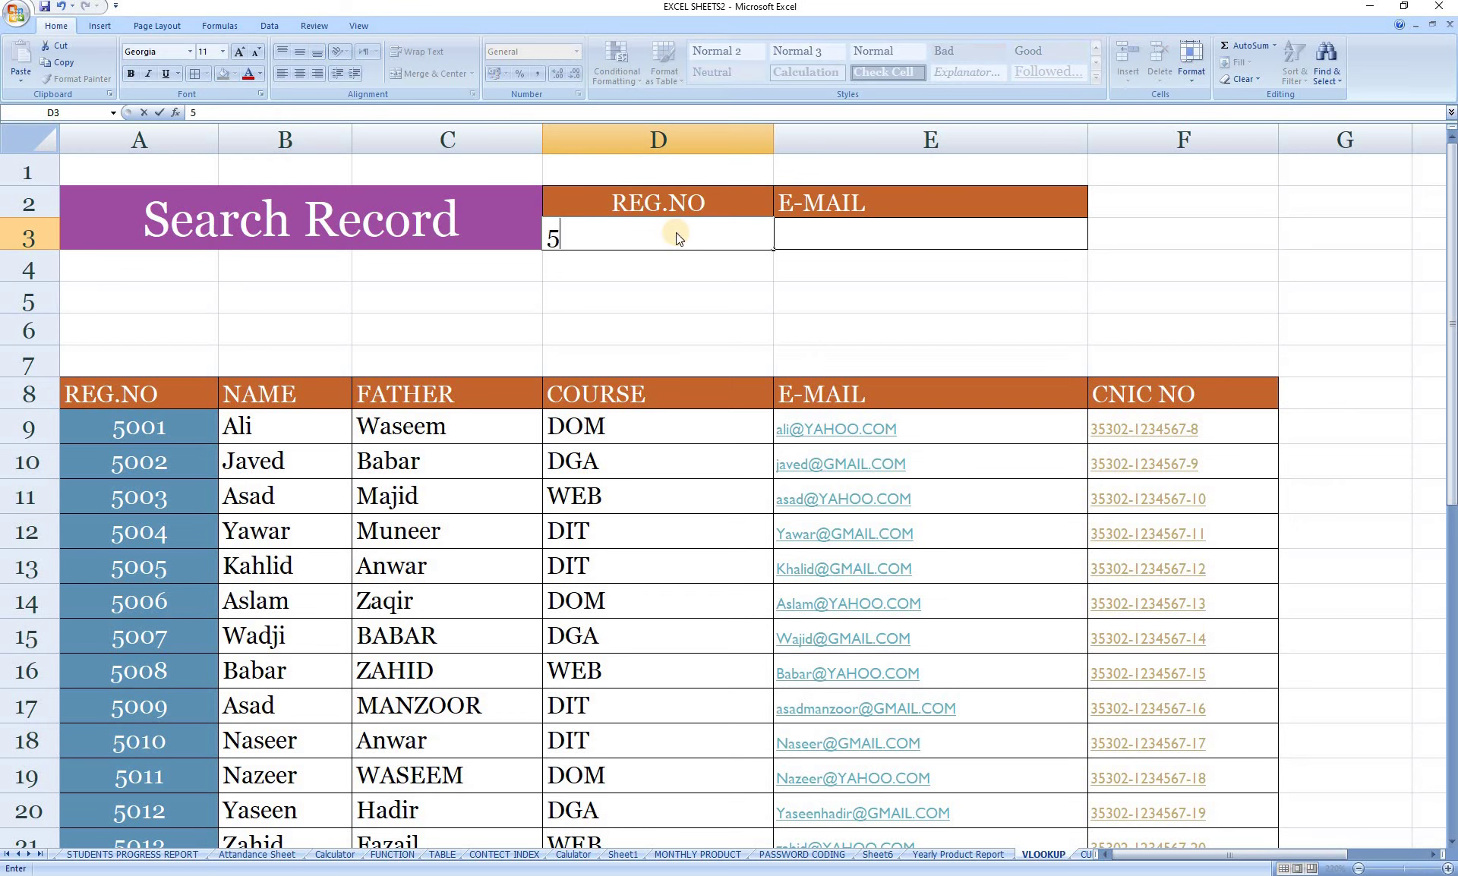
{"action": "type", "text": "001"}
{"action": "key", "text": "Return"}
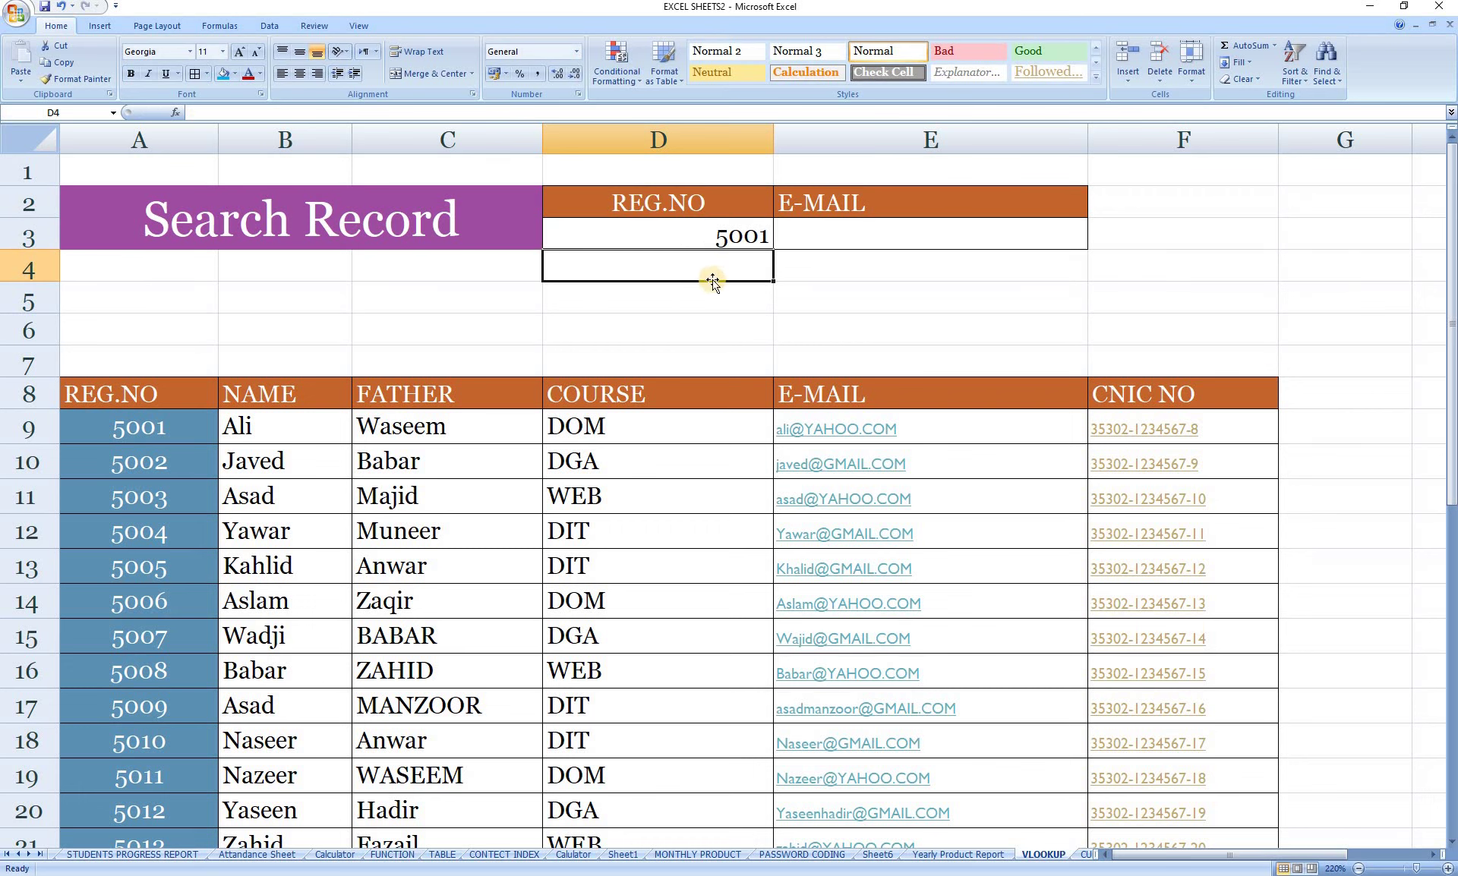
{"action": "left_click", "coordinate": [709, 236]}
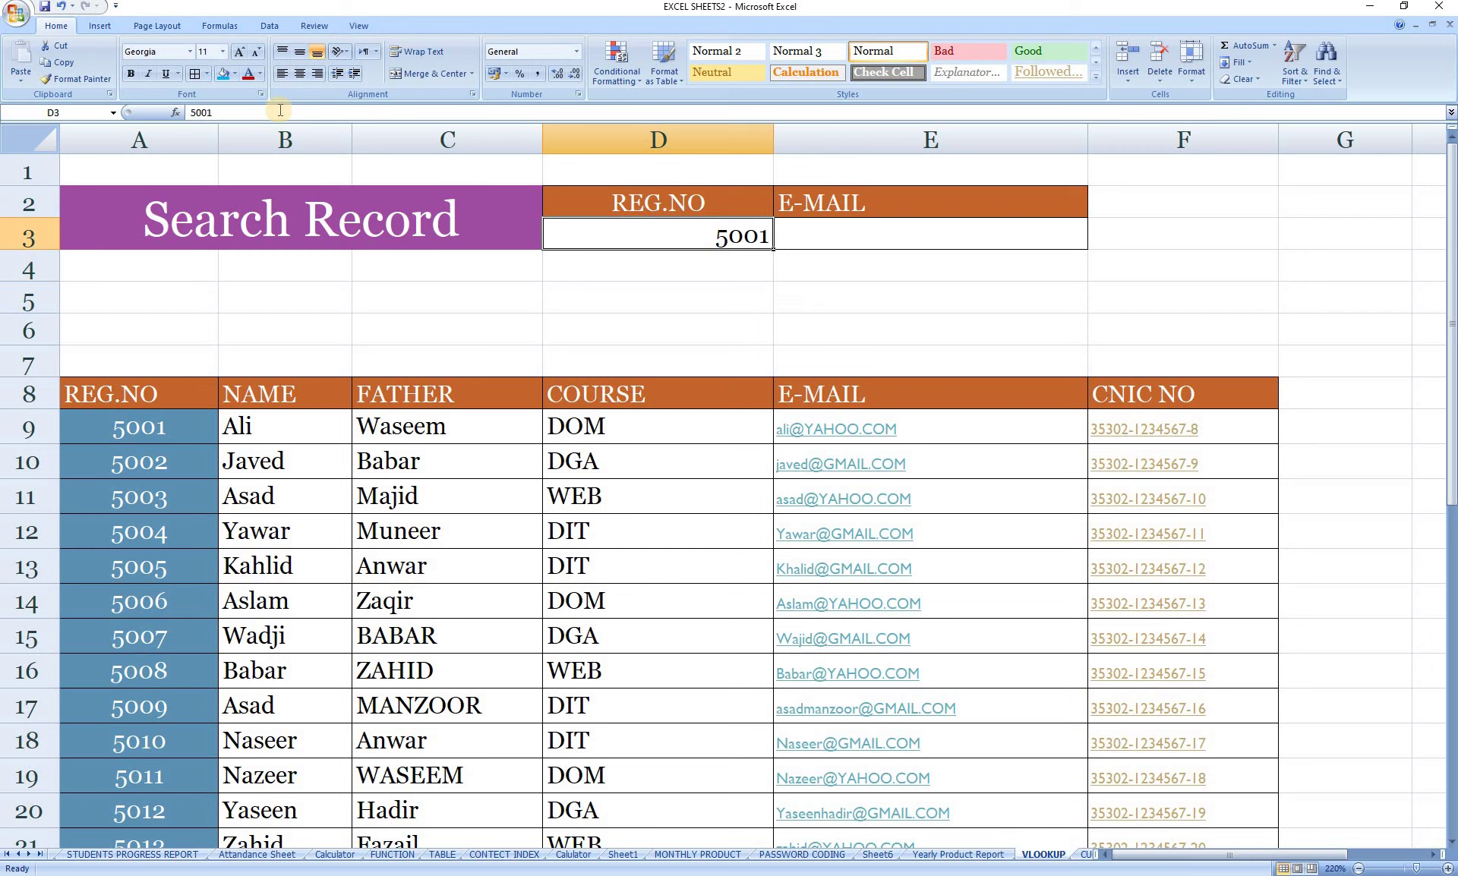
{"action": "left_click", "coordinate": [300, 73]}
Begin the formula =VLOOKUP(D3, in E3 using D3 as the lookup value
{"action": "left_click", "coordinate": [843, 230]}
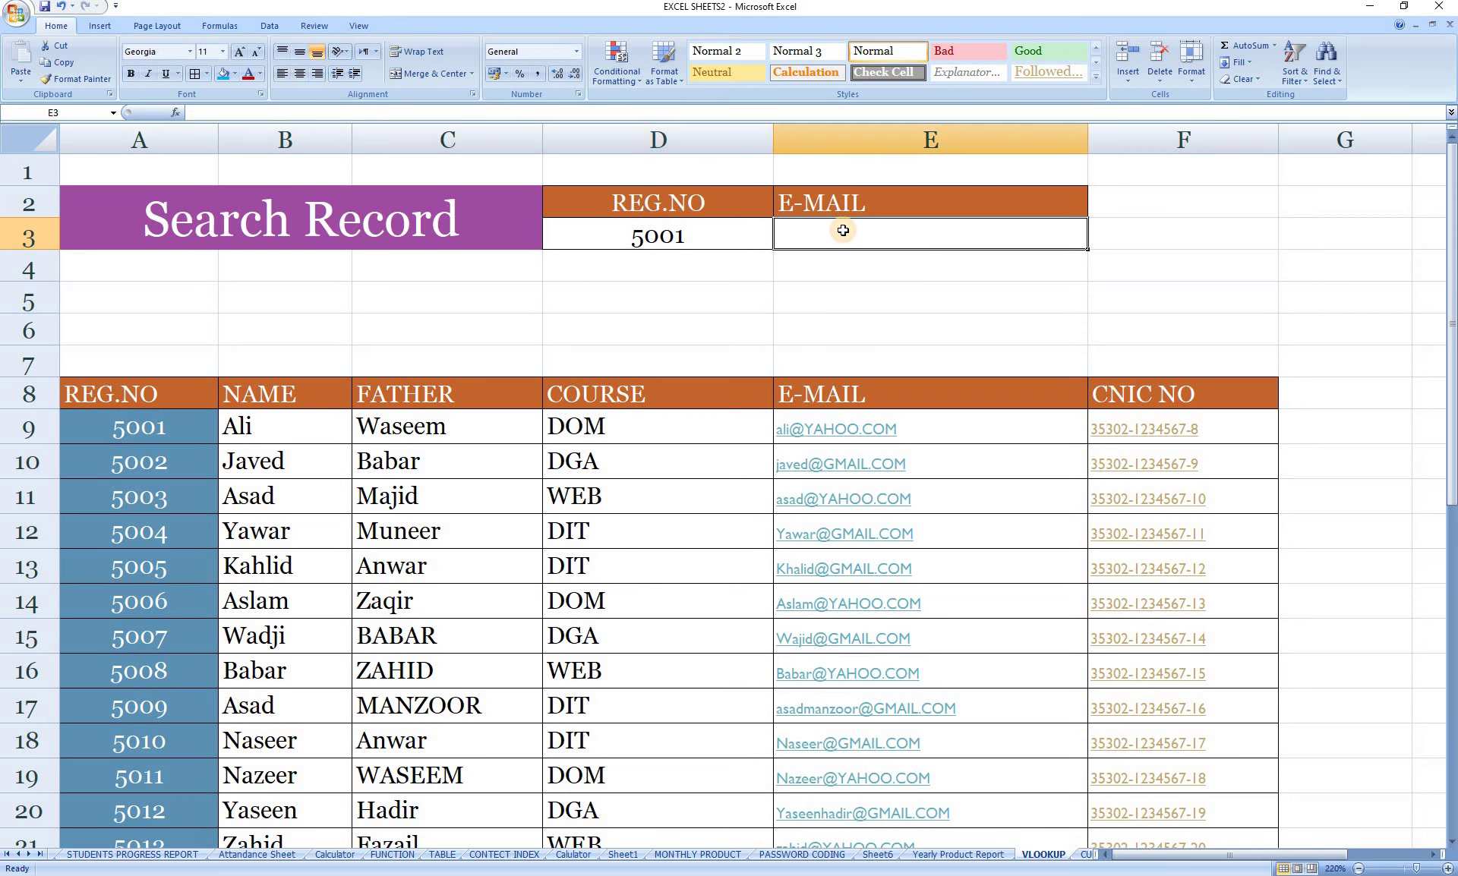
{"action": "type", "text": "=v"}
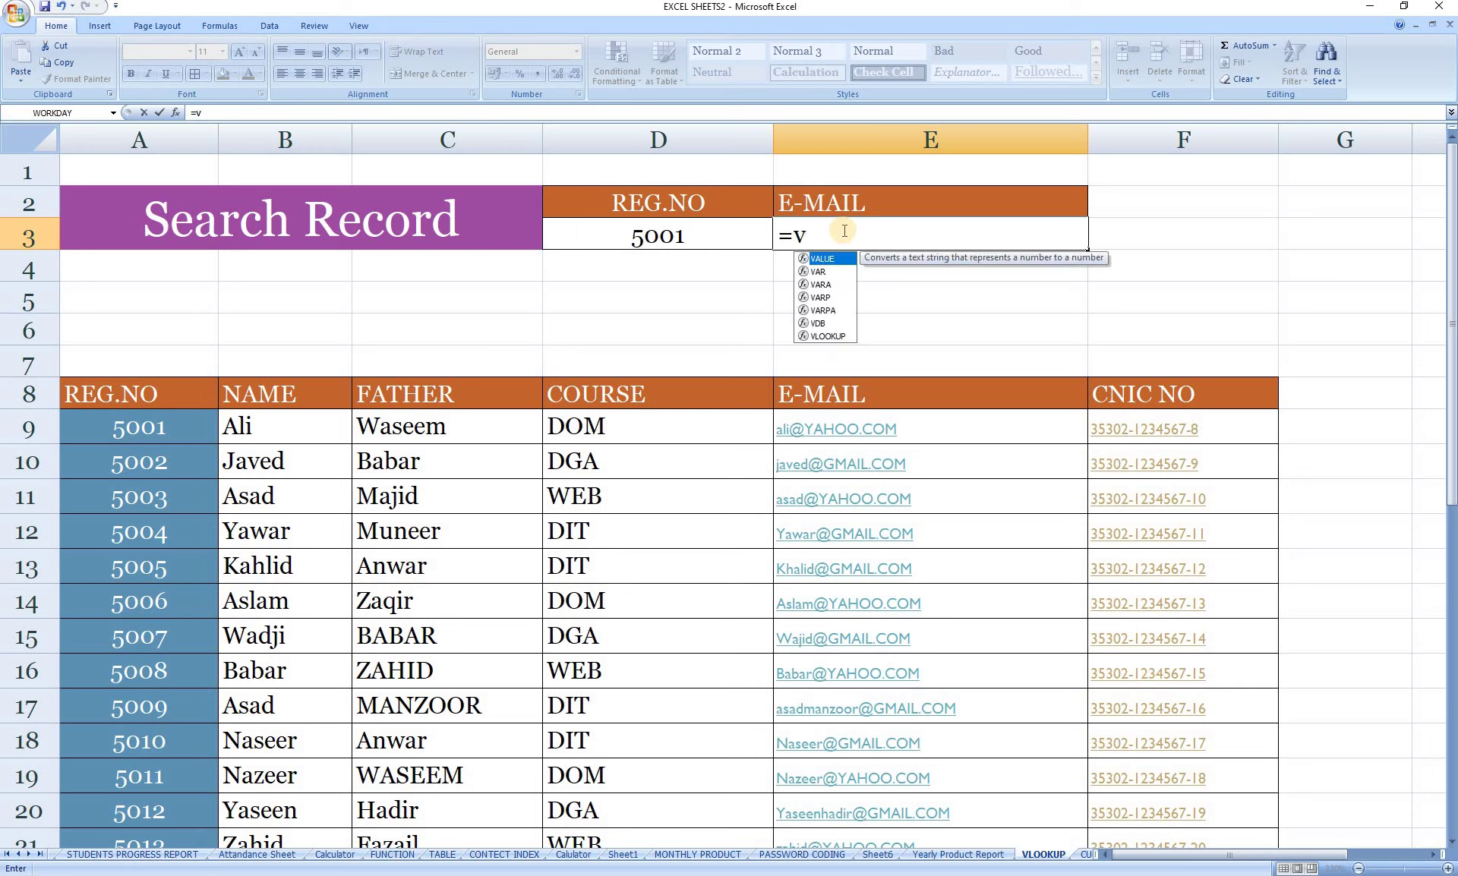
{"action": "type", "text": "l"}
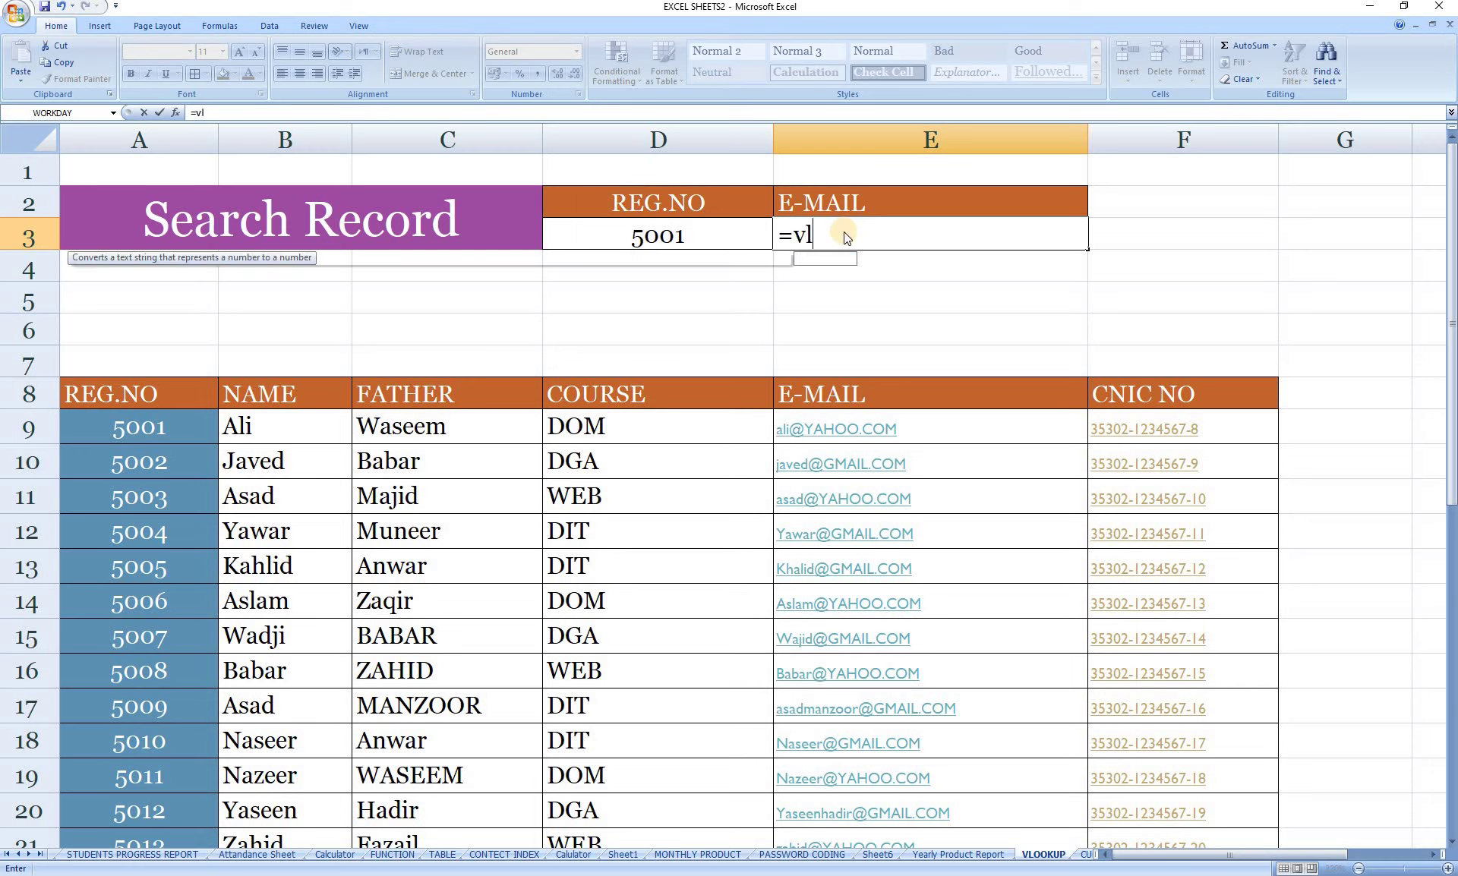
{"action": "type", "text": "o"}
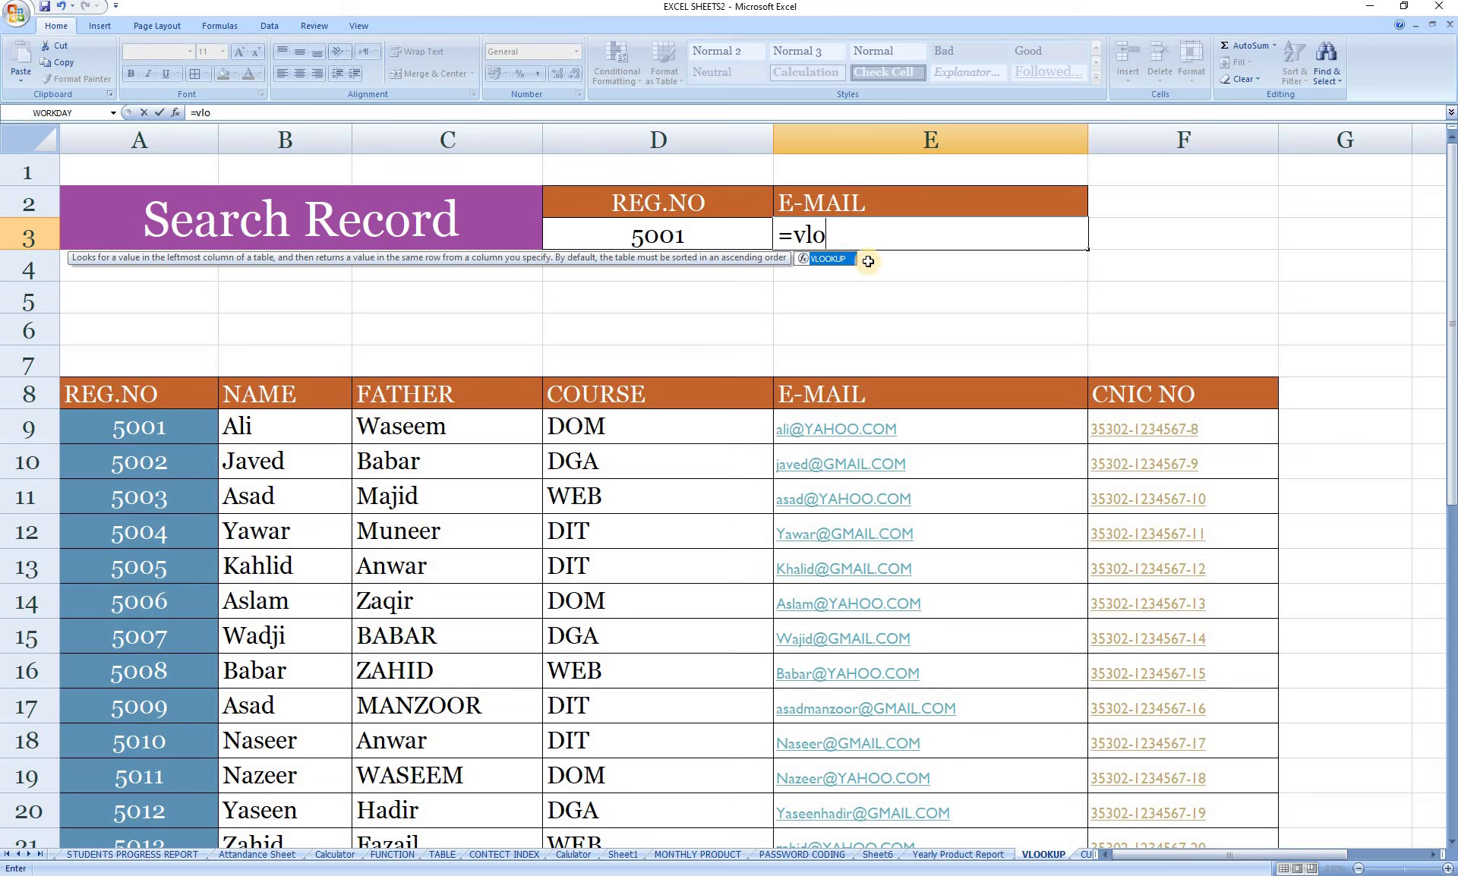
{"action": "double_click", "coordinate": [819, 258]}
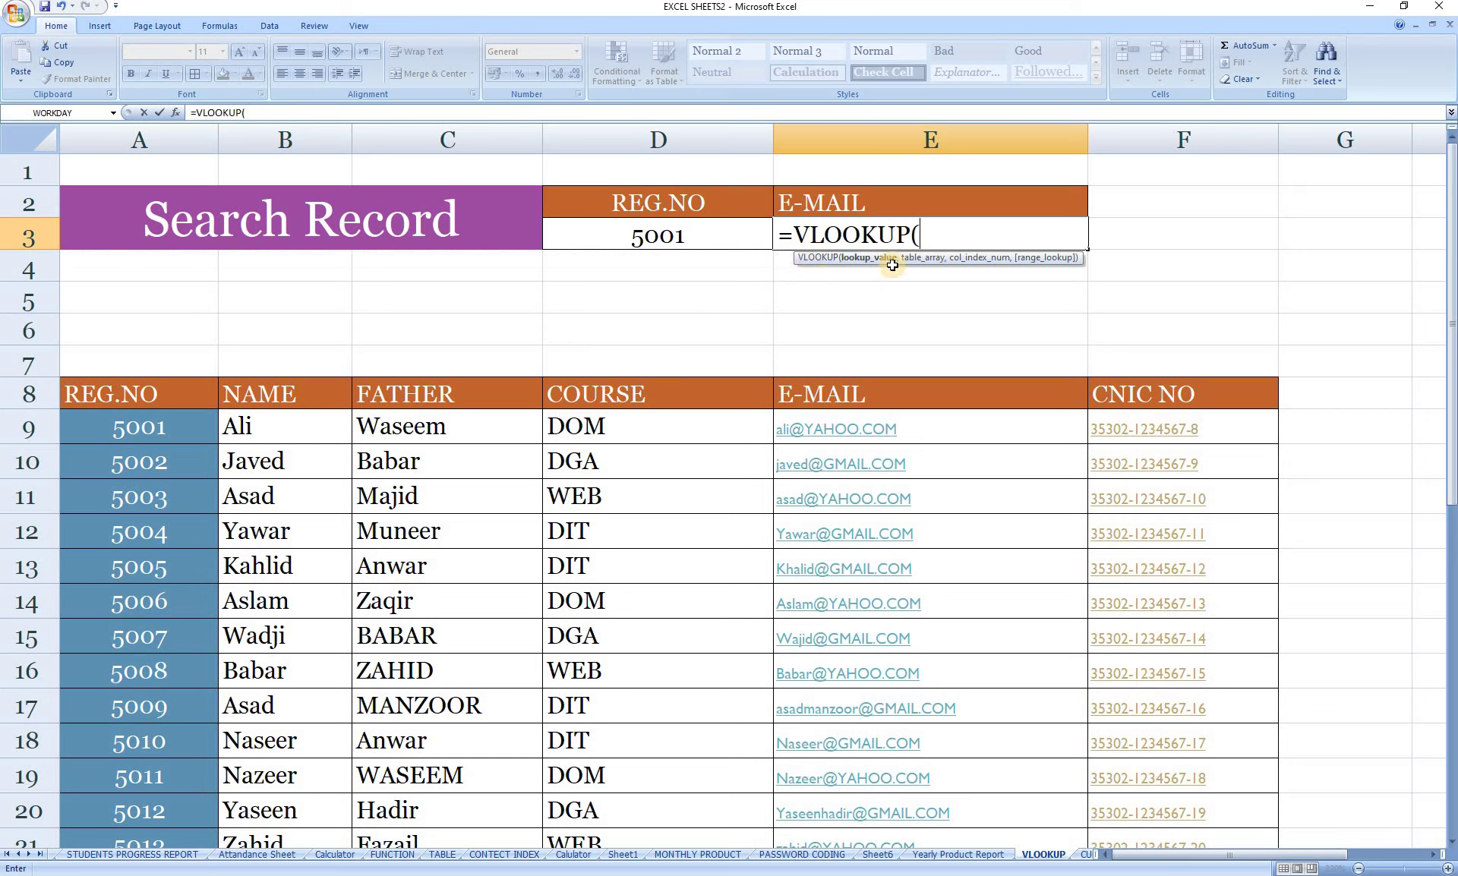
{"action": "left_click", "coordinate": [672, 240]}
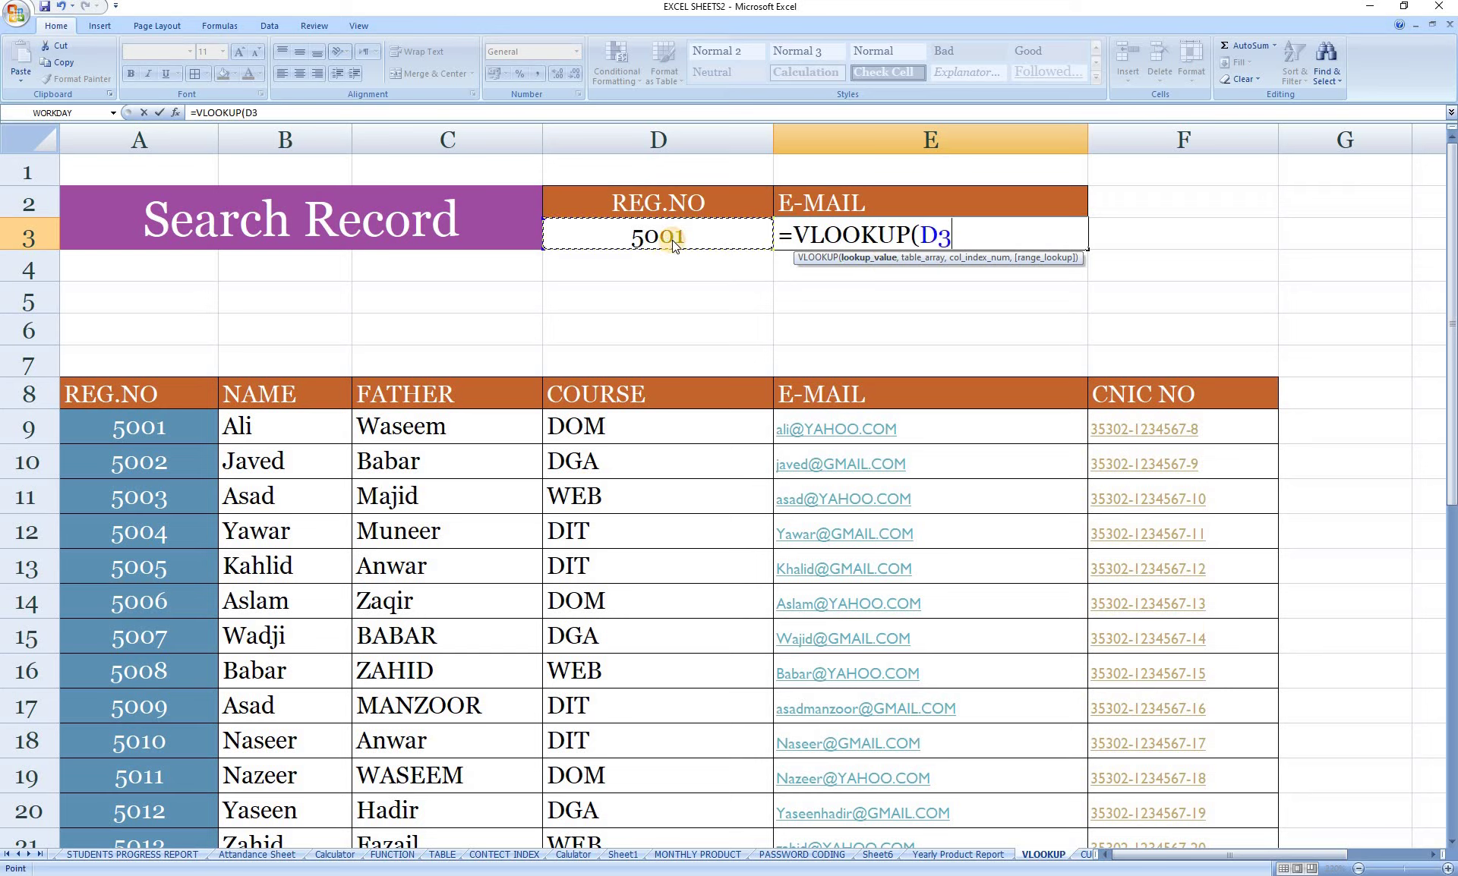
{"action": "type", "text": ","}
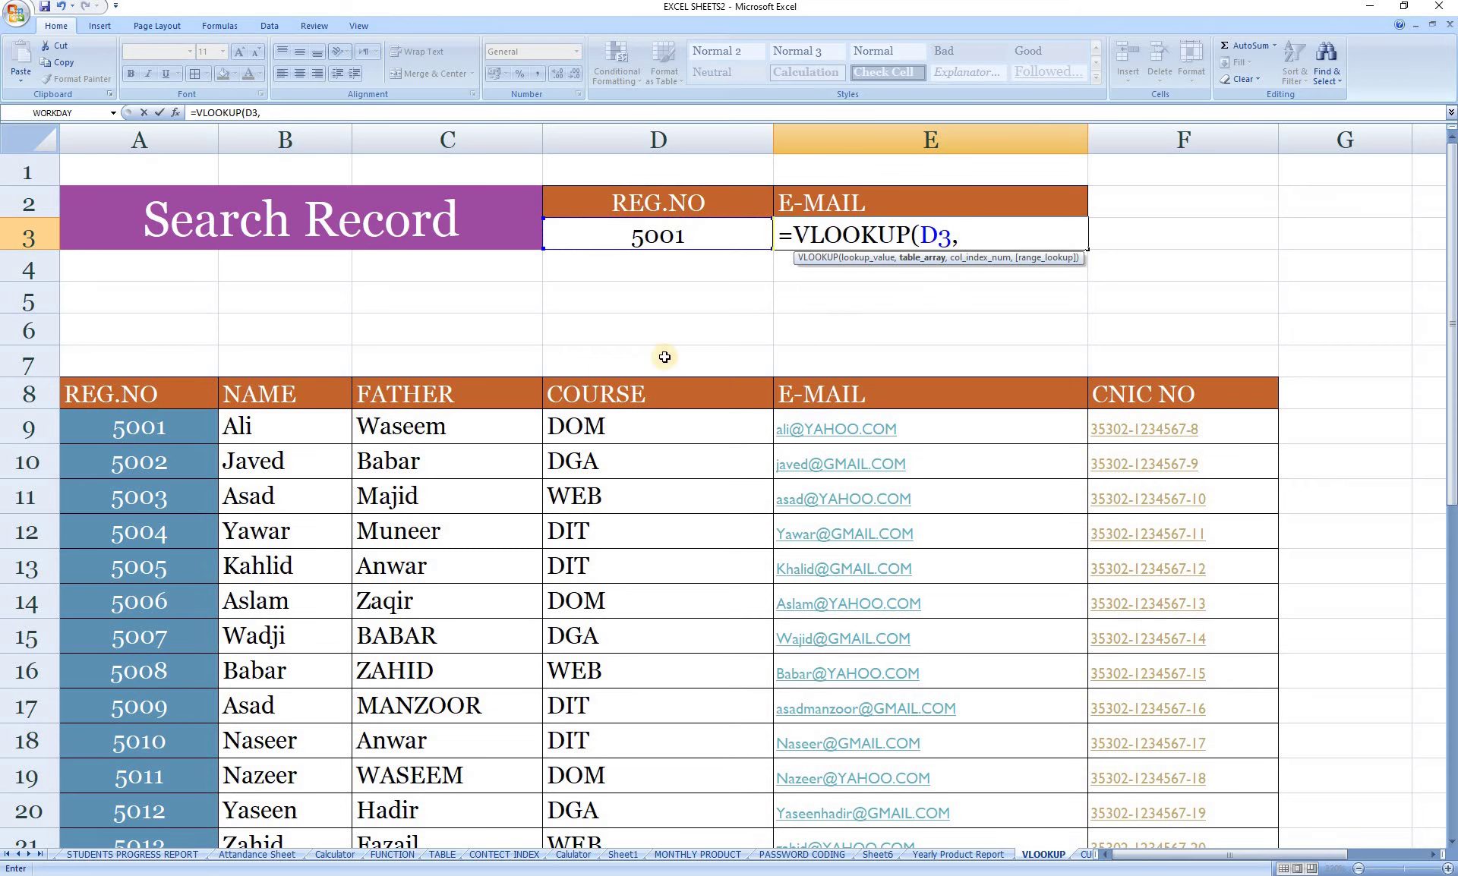
Add the student table A9:F23 as the VLOOKUP table range
{"action": "scroll", "coordinate": [732, 394], "scroll_direction": "down", "scroll_amount": 1}
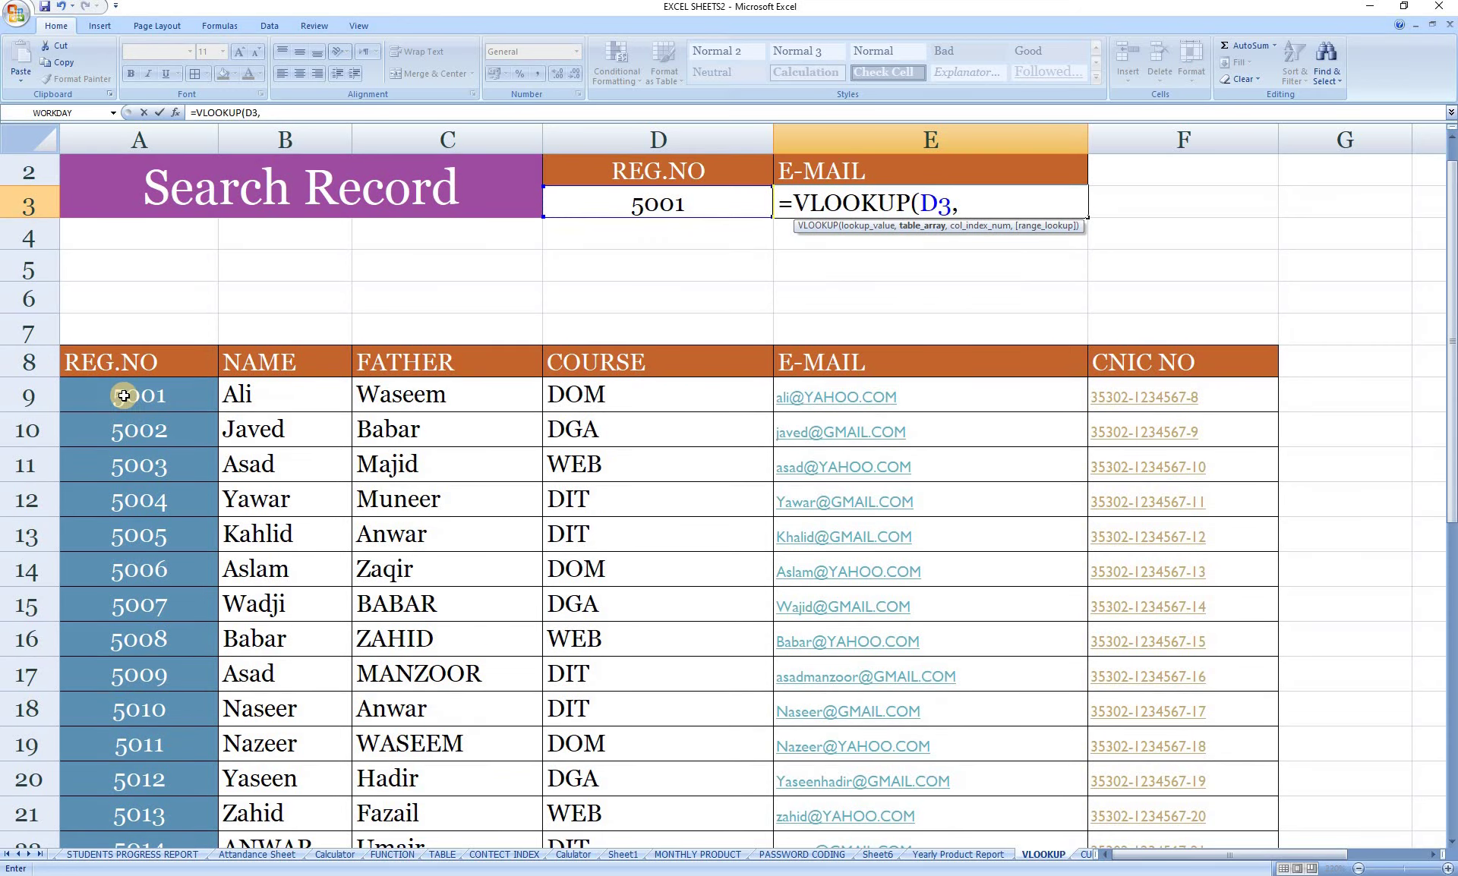
{"action": "left_click_drag", "start_coordinate": [120, 393], "coordinate": [1253, 828]}
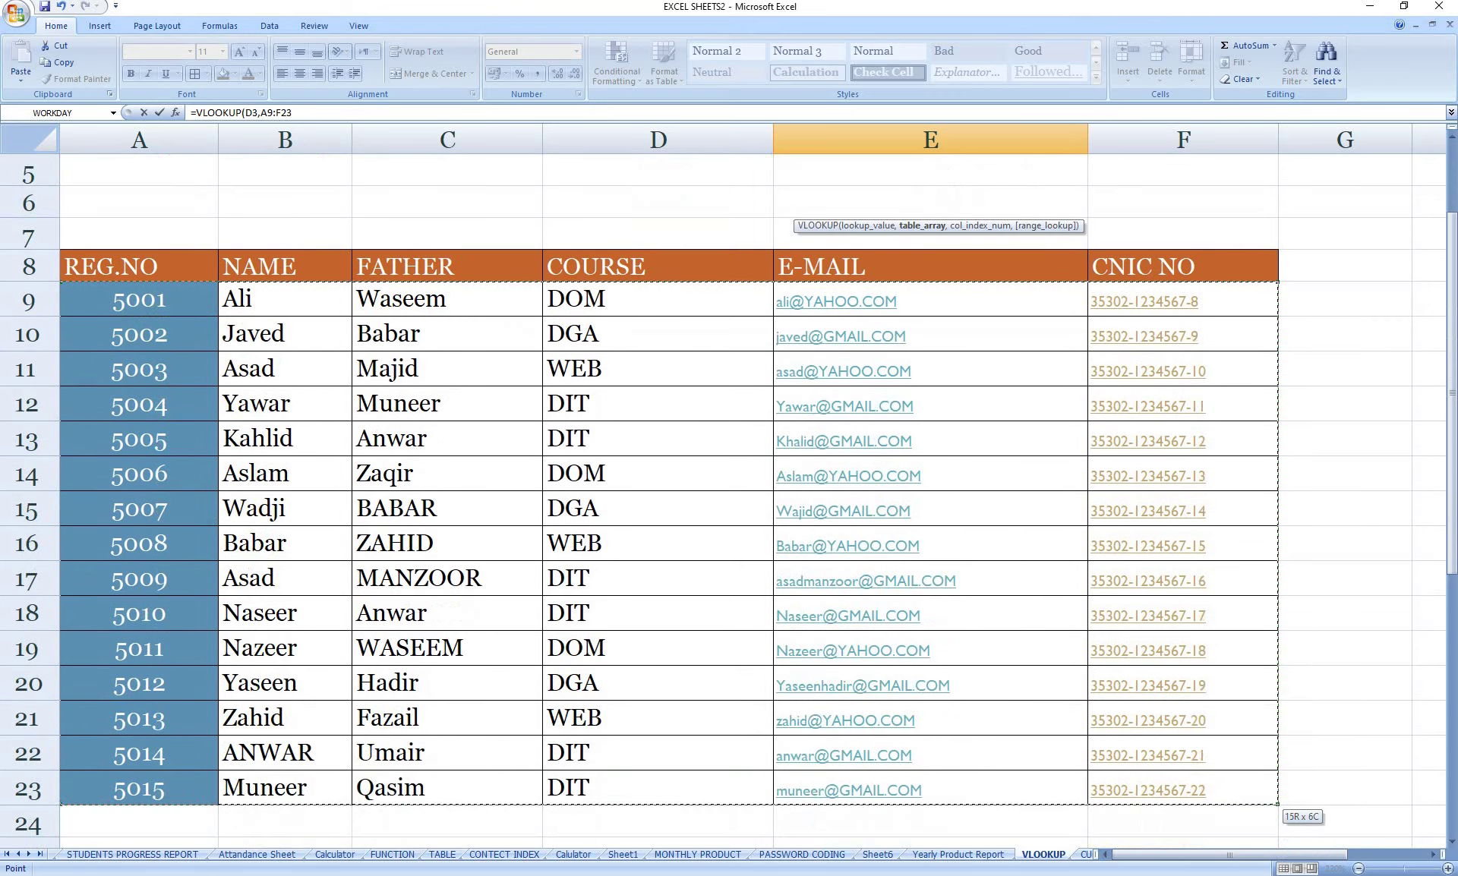
{"action": "left_click_drag", "start_coordinate": [1276, 830], "coordinate": [1253, 794]}
{"action": "scroll", "coordinate": [628, 521], "scroll_direction": "up", "scroll_amount": 1}
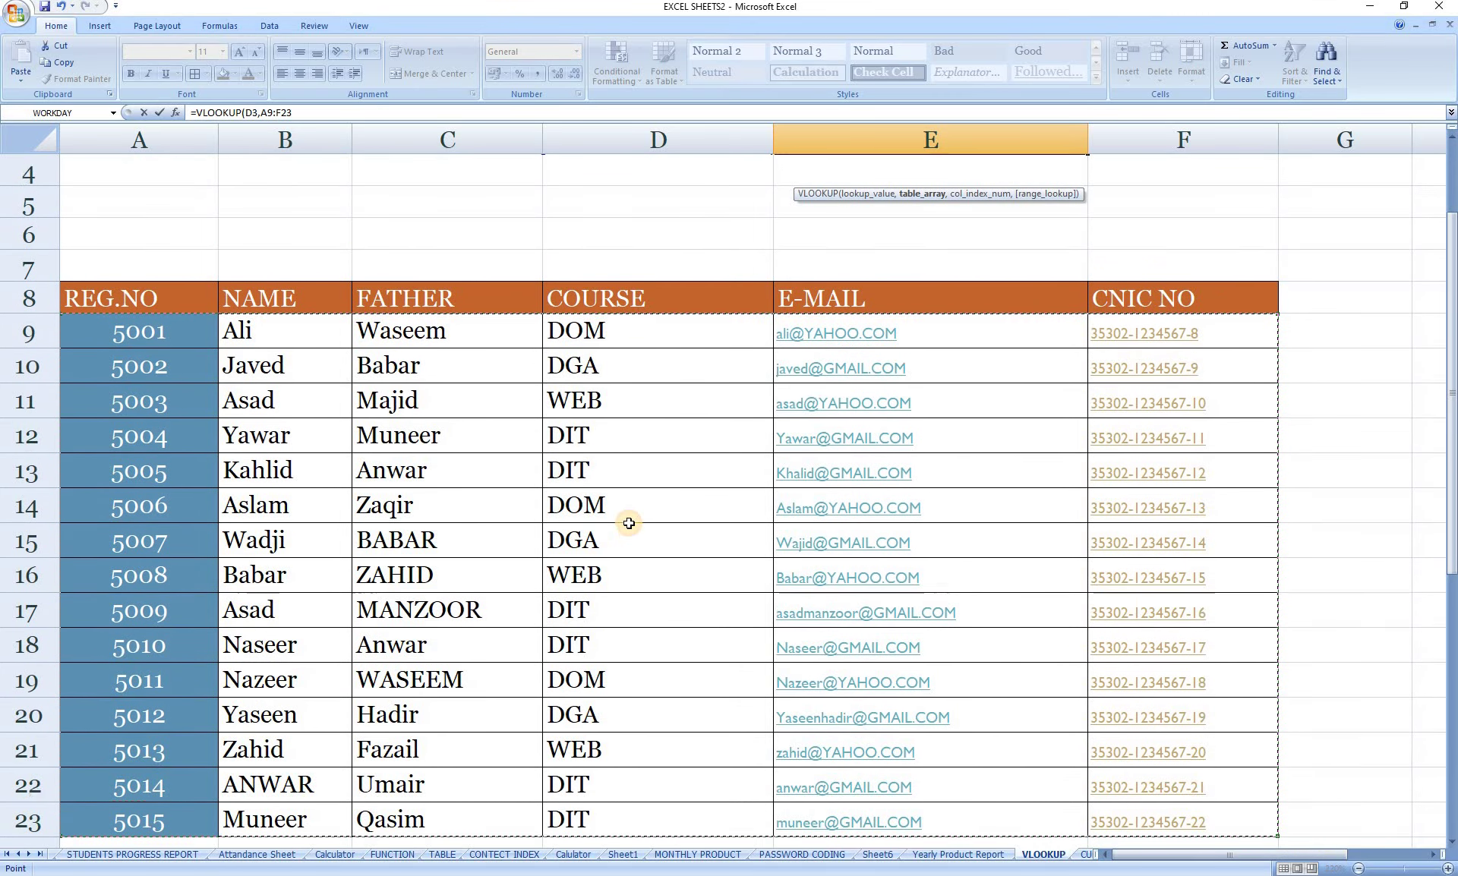
{"action": "scroll", "coordinate": [628, 521], "scroll_direction": "up", "scroll_amount": 1}
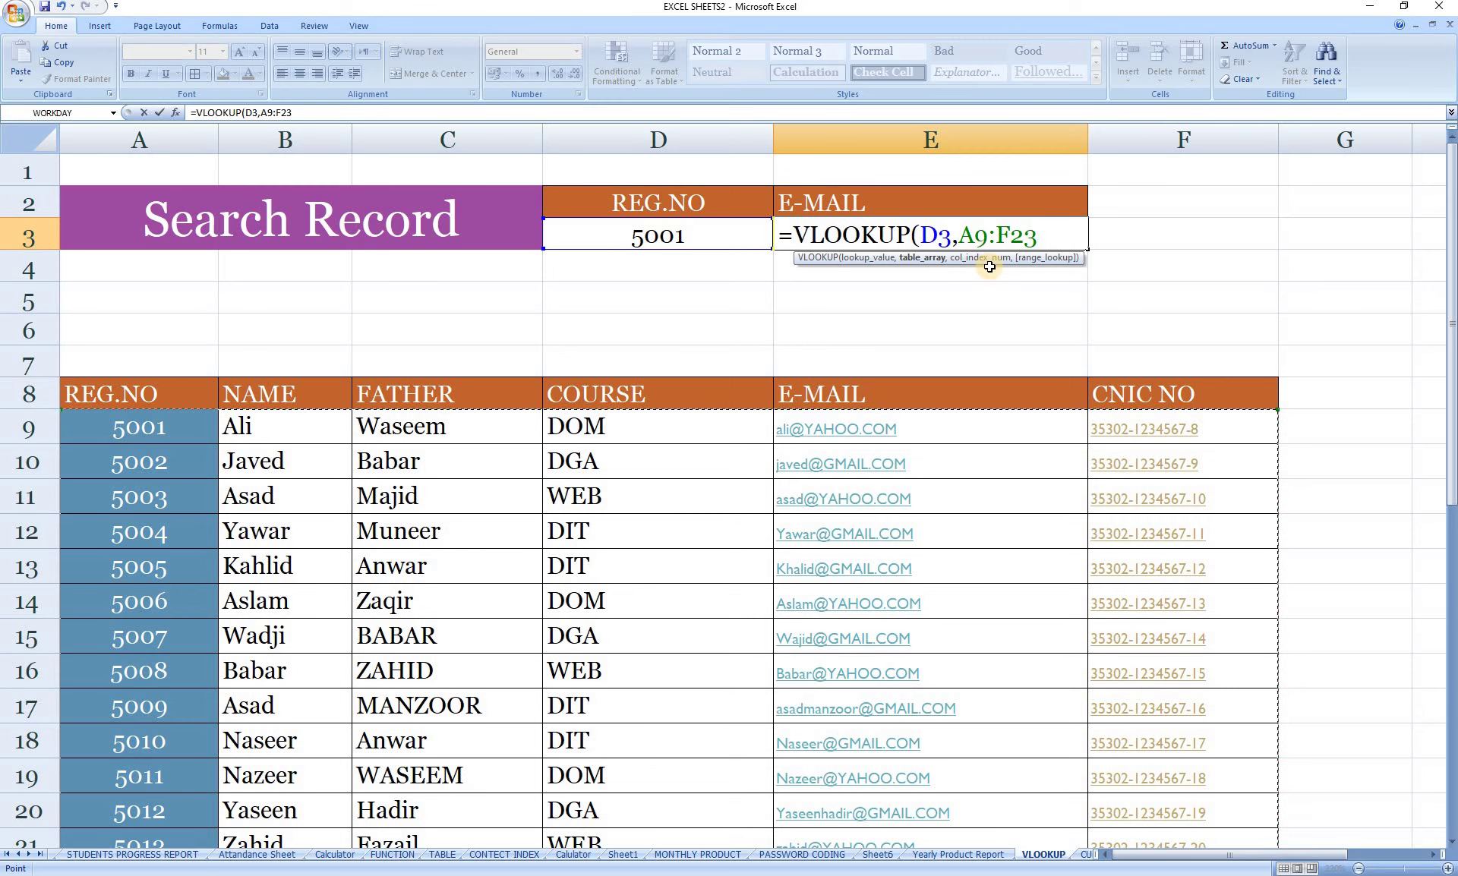
{"action": "type", "text": ","}
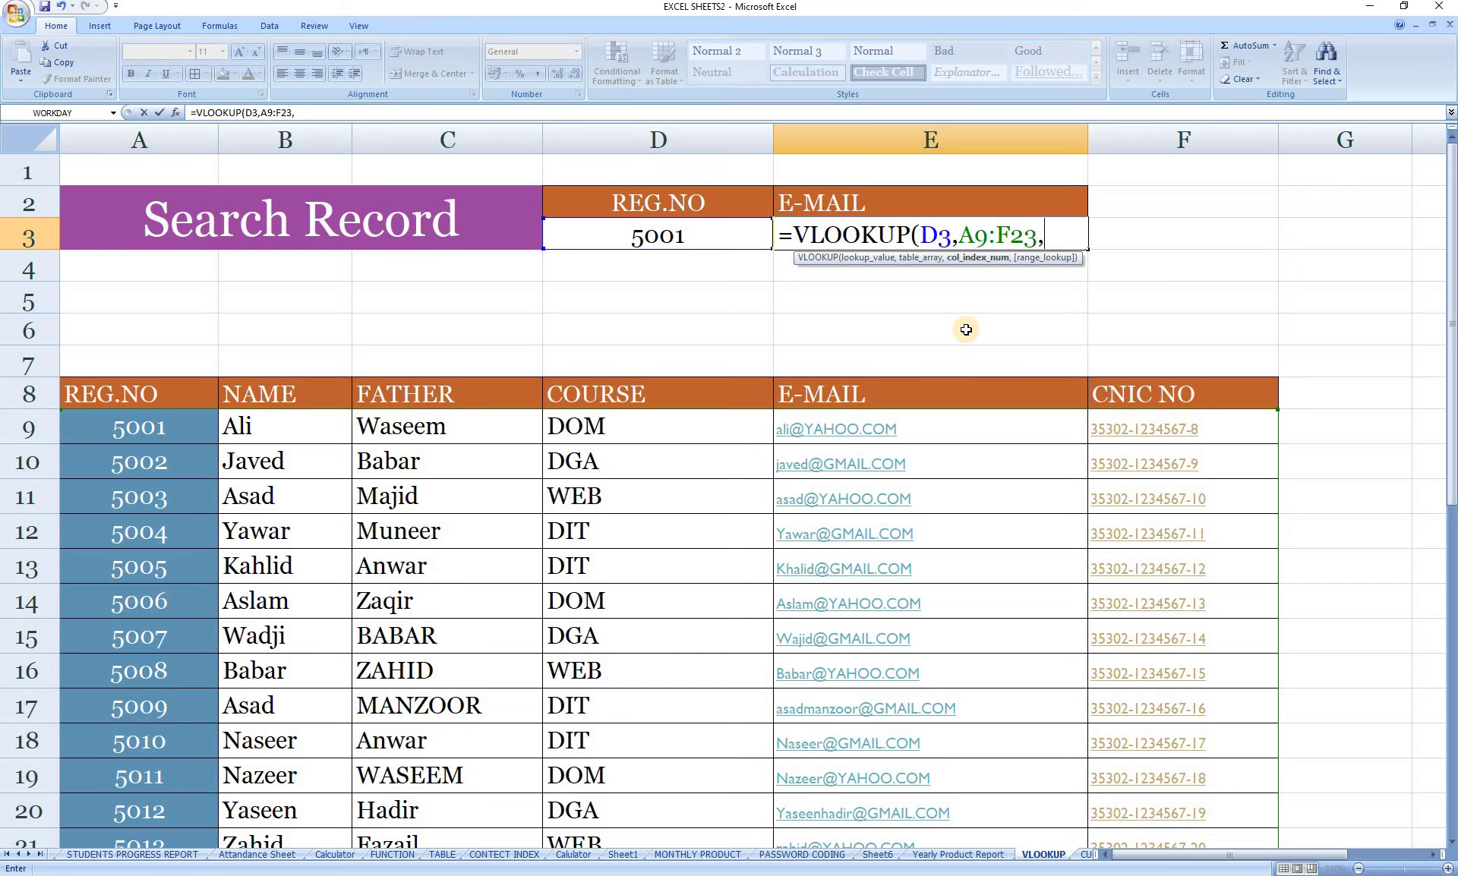
Complete the formula as =VLOOKUP(D3,A9:F23,5,FALSE) for an exact-match e-mail lookup
{"action": "type", "text": "5"}
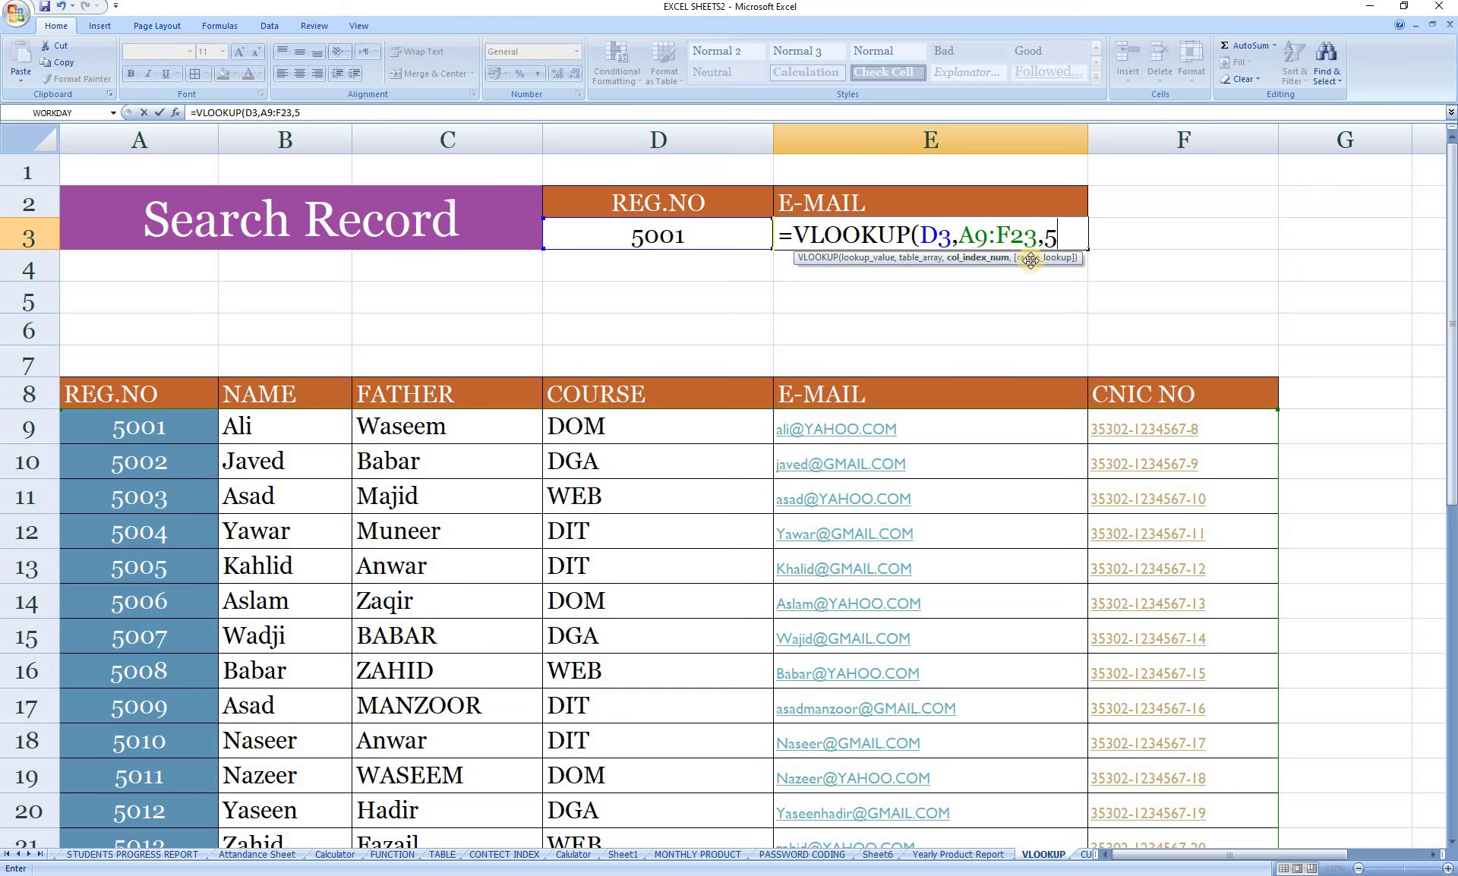
{"action": "type", "text": ","}
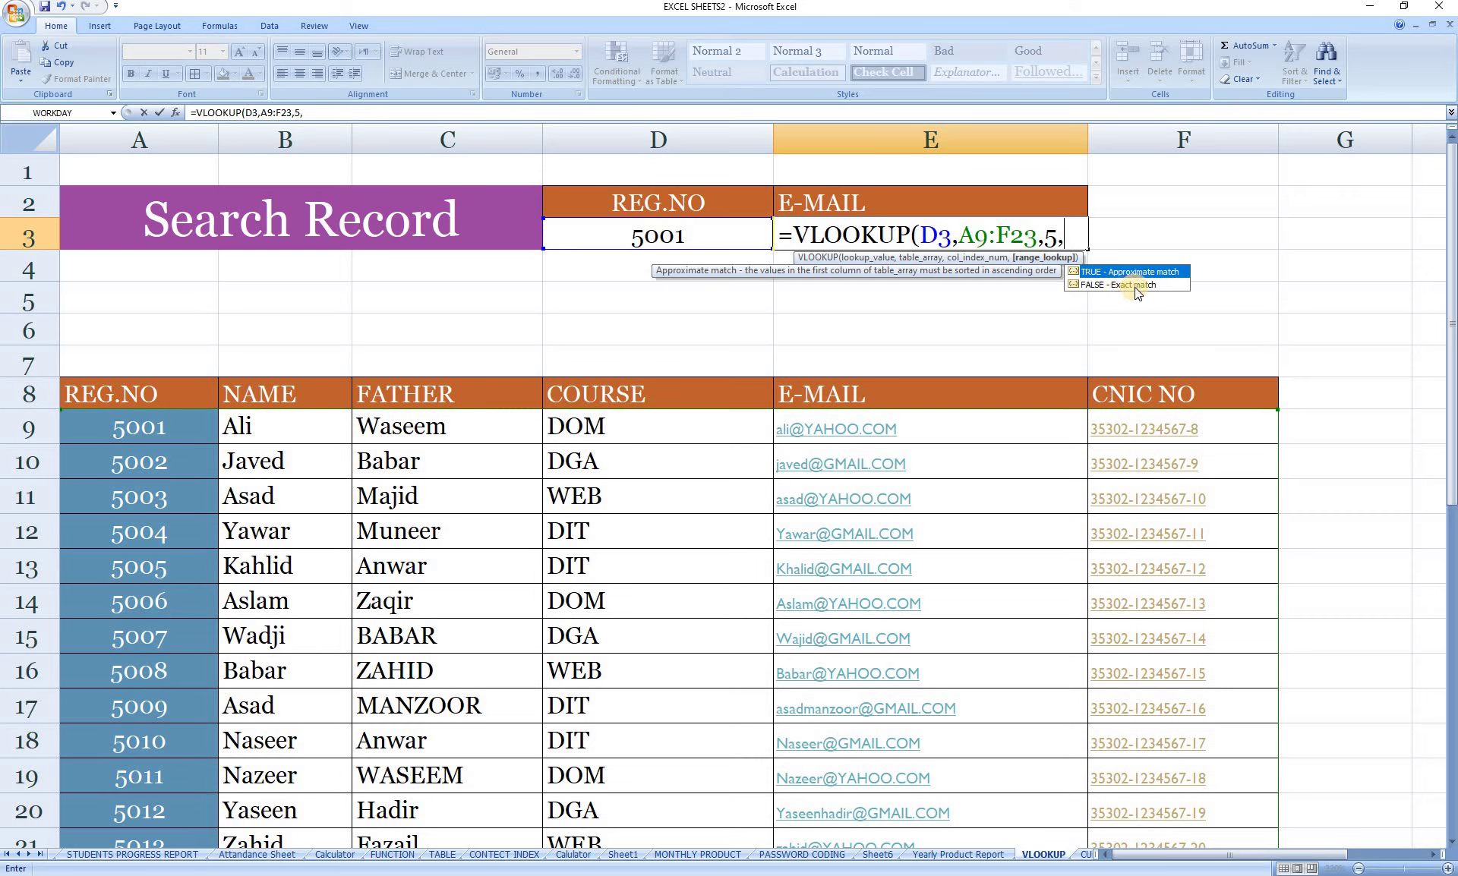
{"action": "left_click", "coordinate": [1137, 285]}
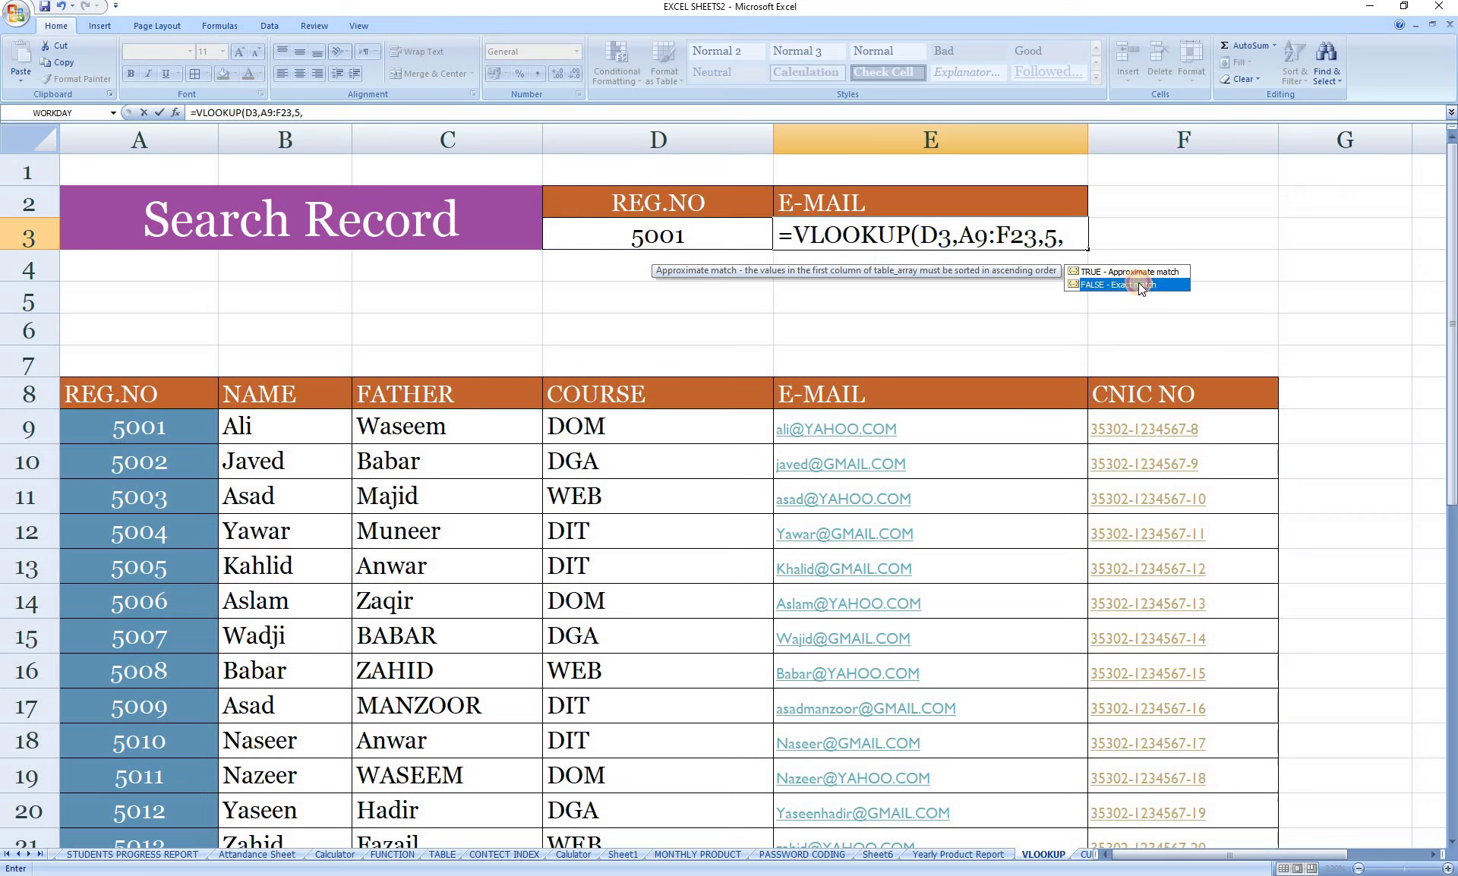
{"action": "double_click", "coordinate": [1139, 286]}
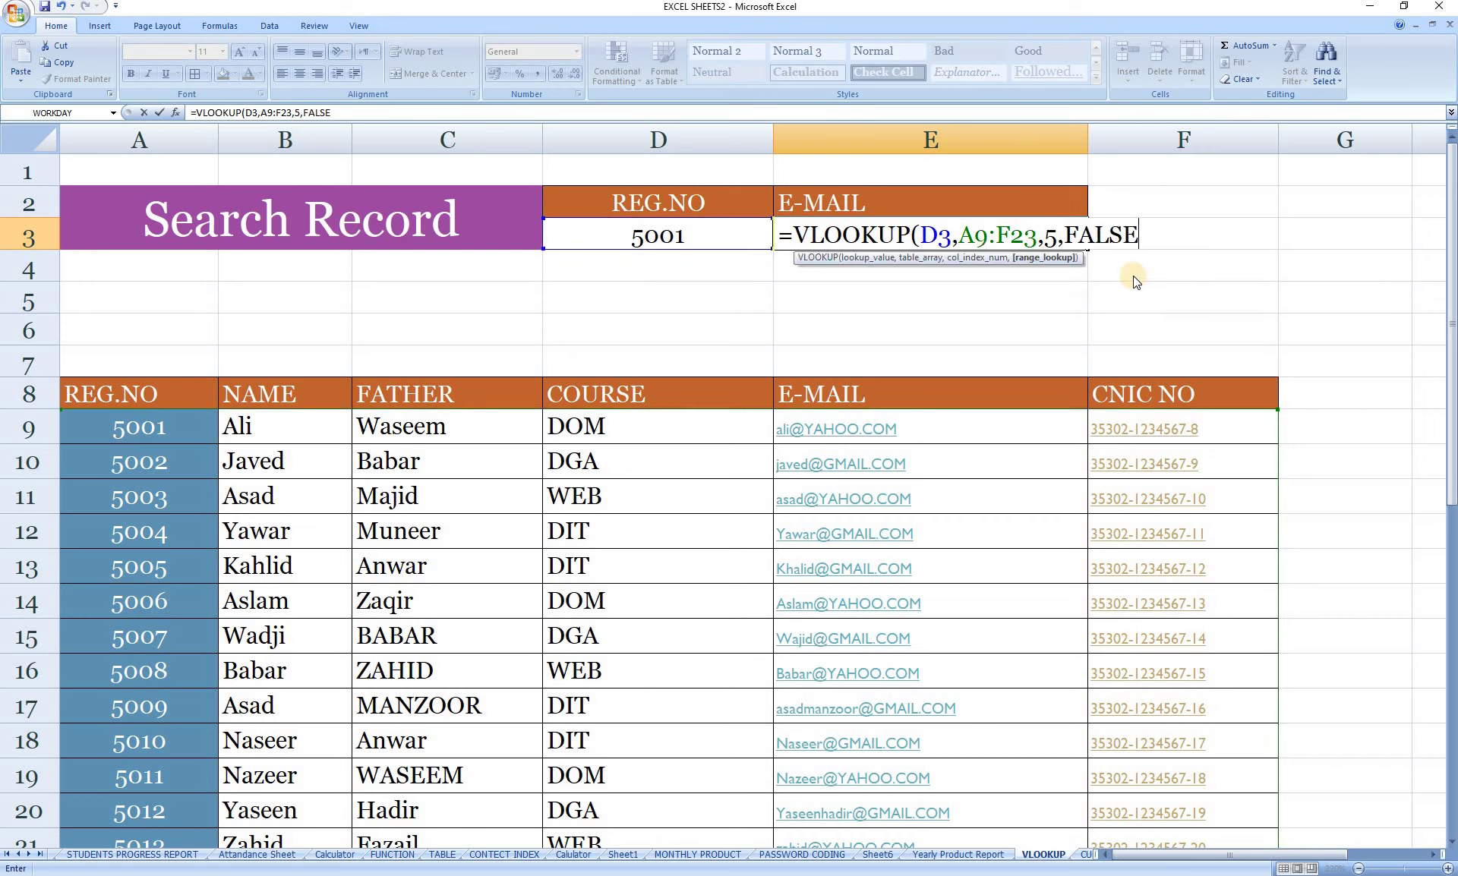
{"action": "type", "text": ")"}
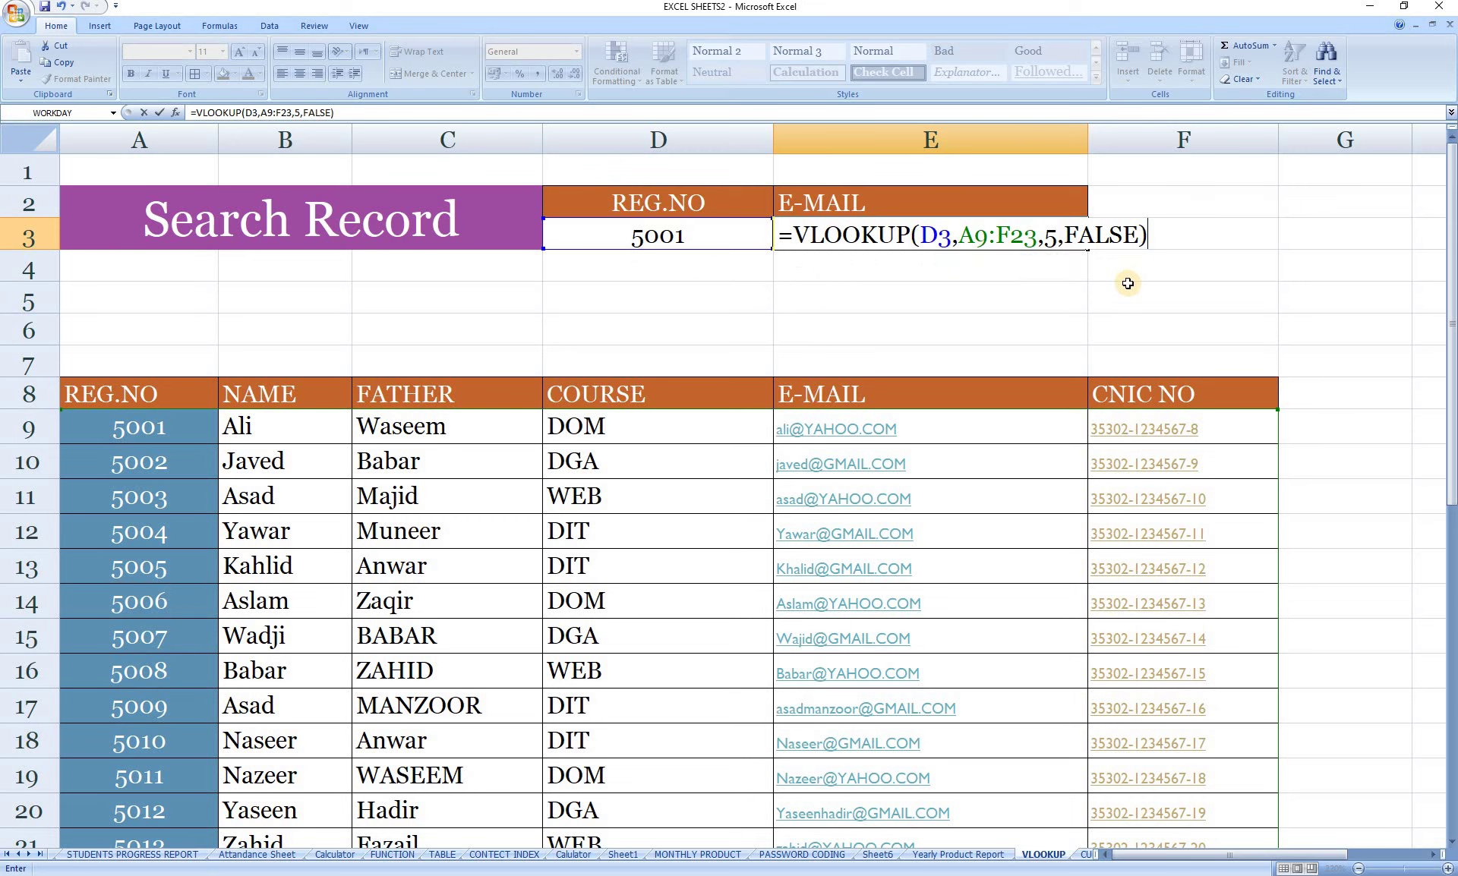
{"action": "key", "text": "Return"}
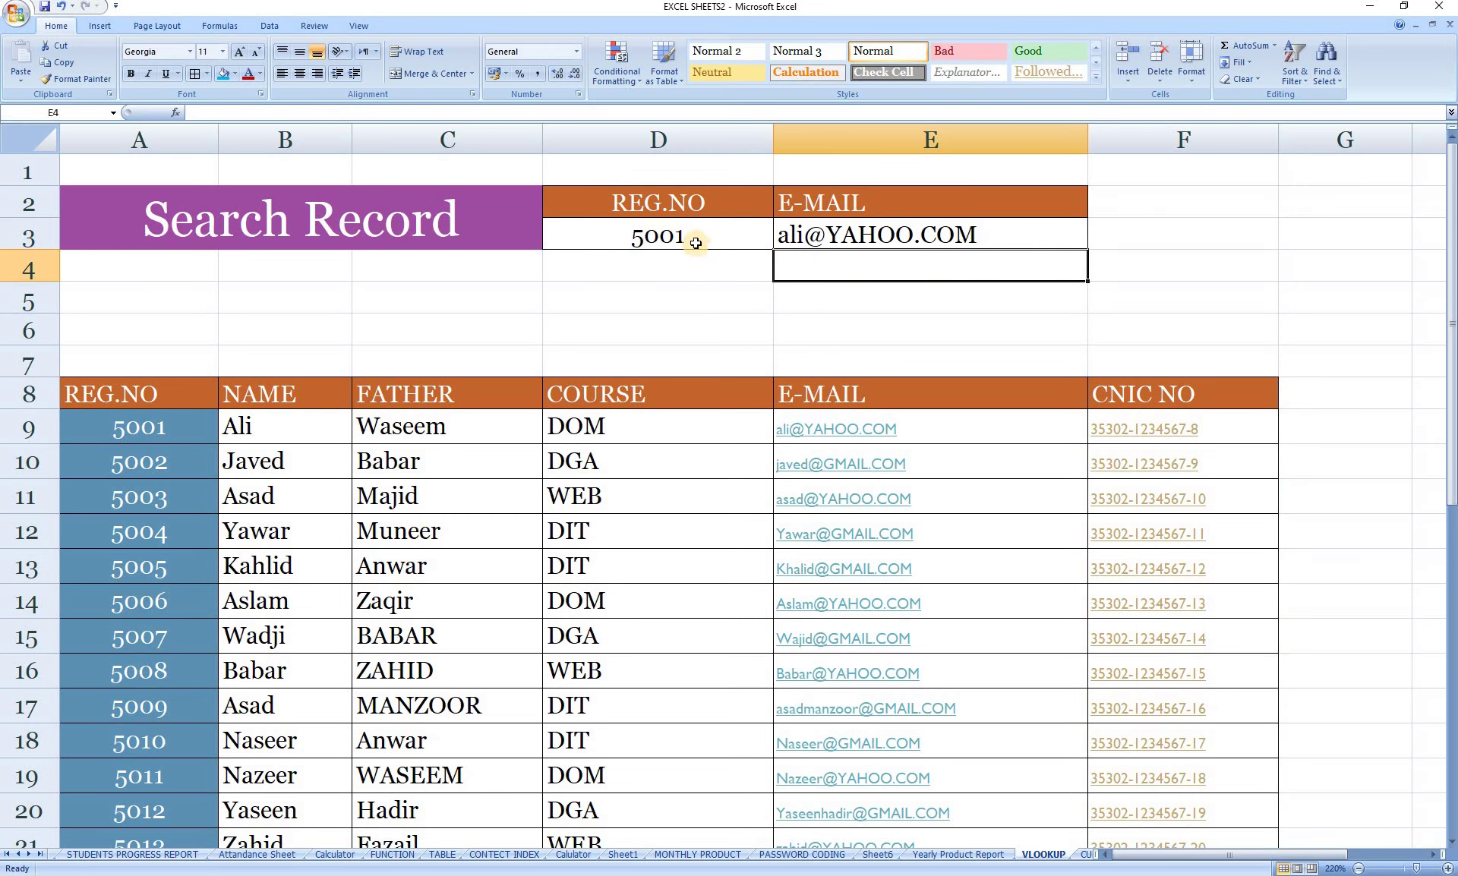
{"action": "left_click", "coordinate": [733, 244]}
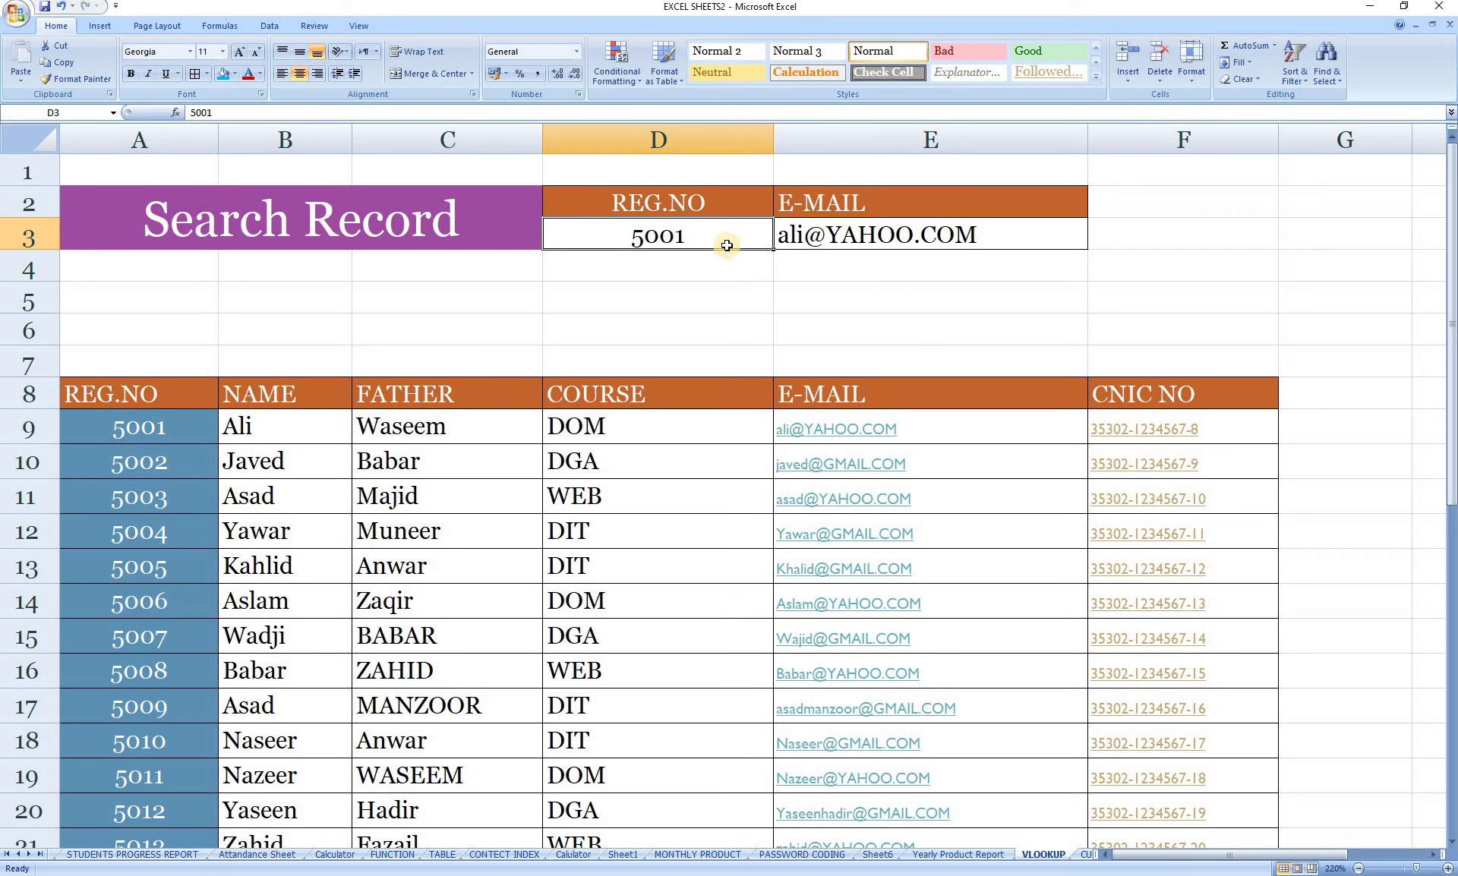
Look up REG.NO 5002 in D3 and check the result against its table row
{"action": "type", "text": "5"}
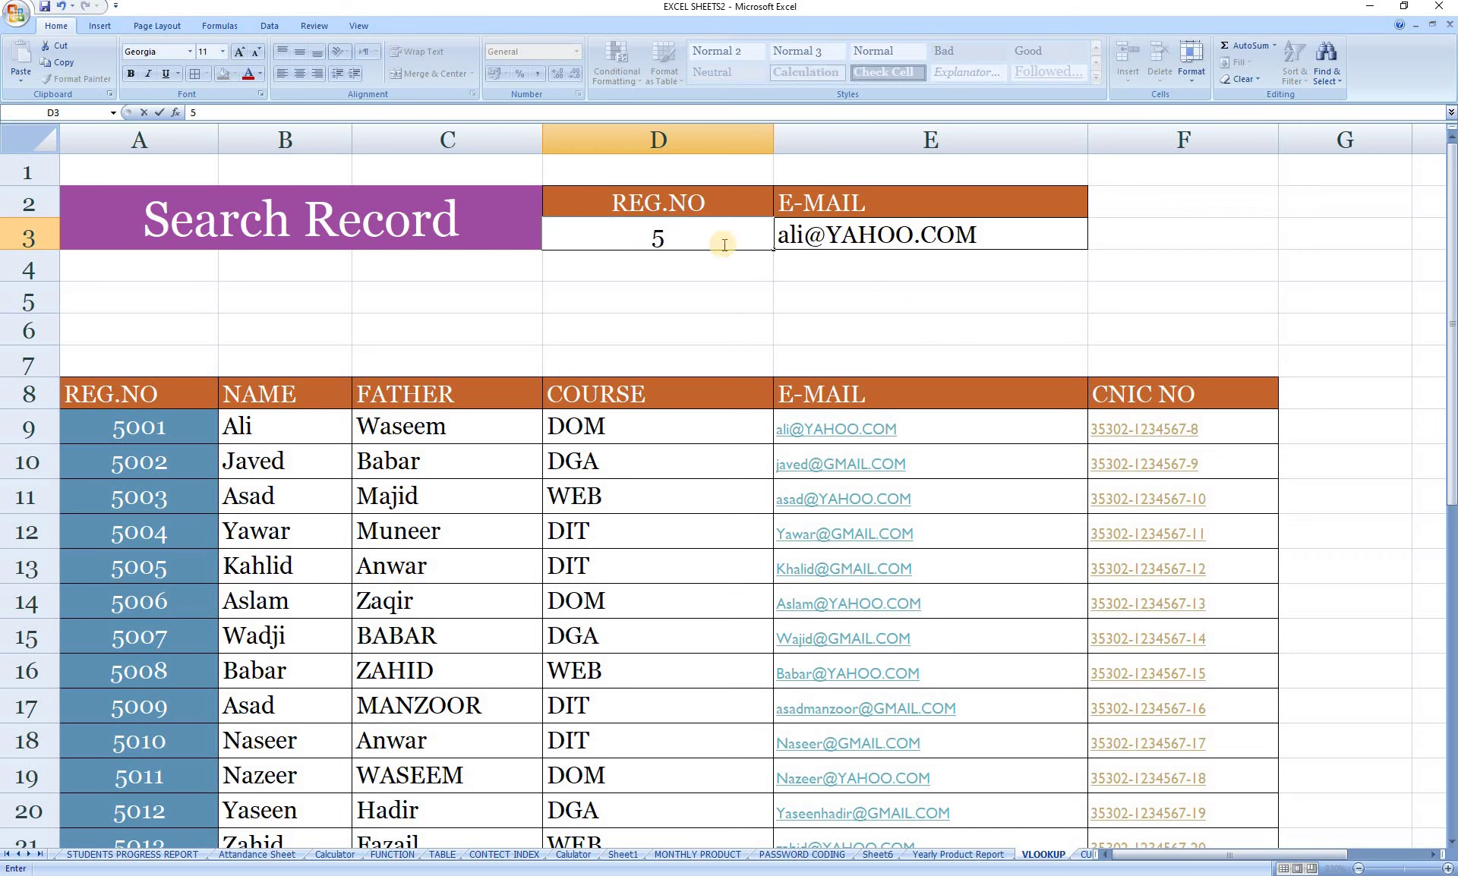
{"action": "type", "text": "002"}
{"action": "key", "text": "Return"}
{"action": "left_click", "coordinate": [722, 243]}
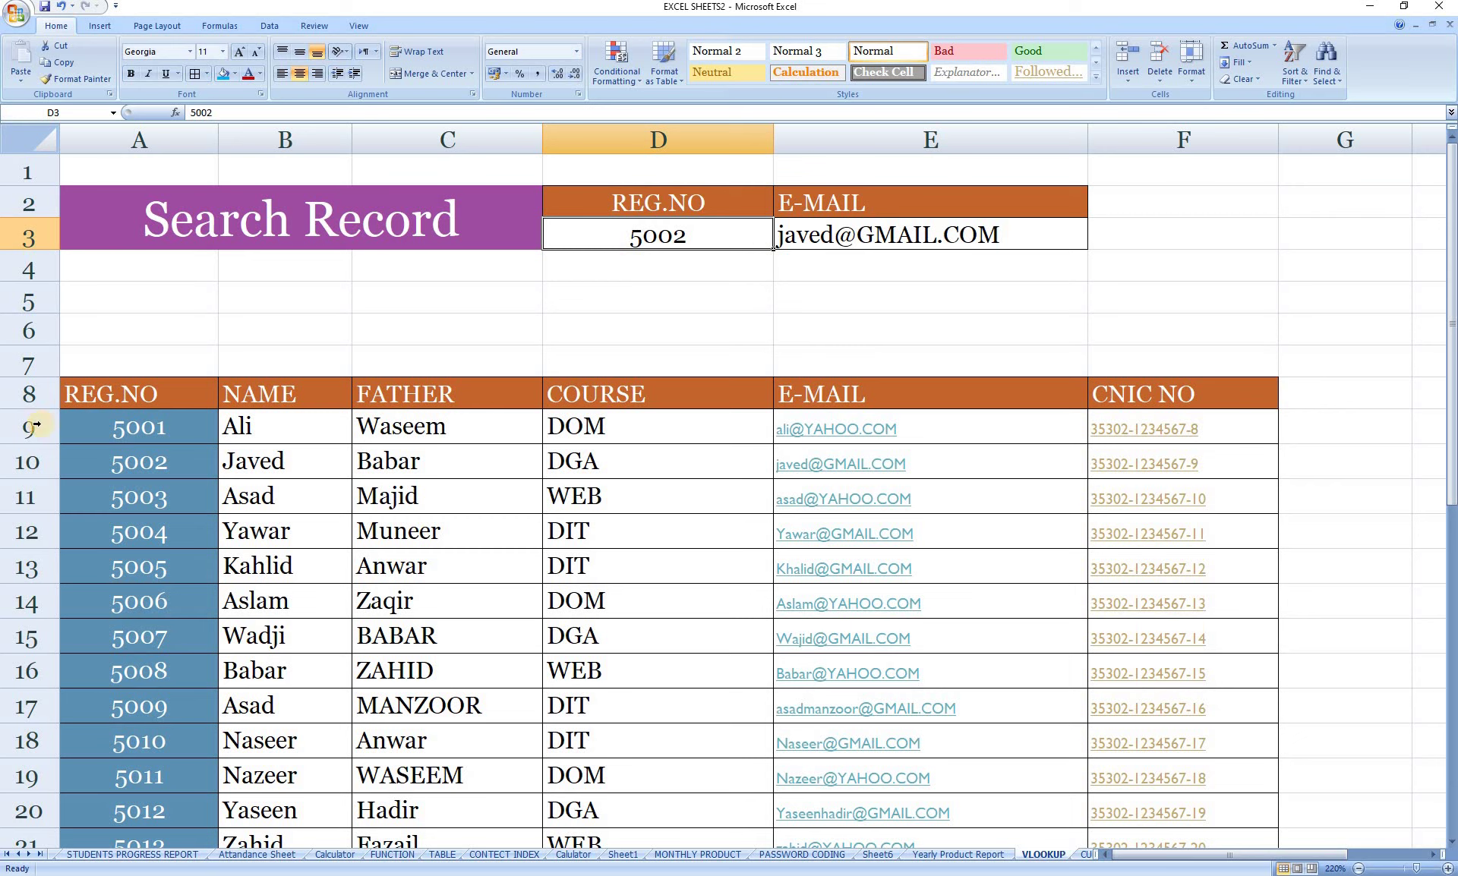
{"action": "left_click_drag", "start_coordinate": [34, 461], "coordinate": [250, 458]}
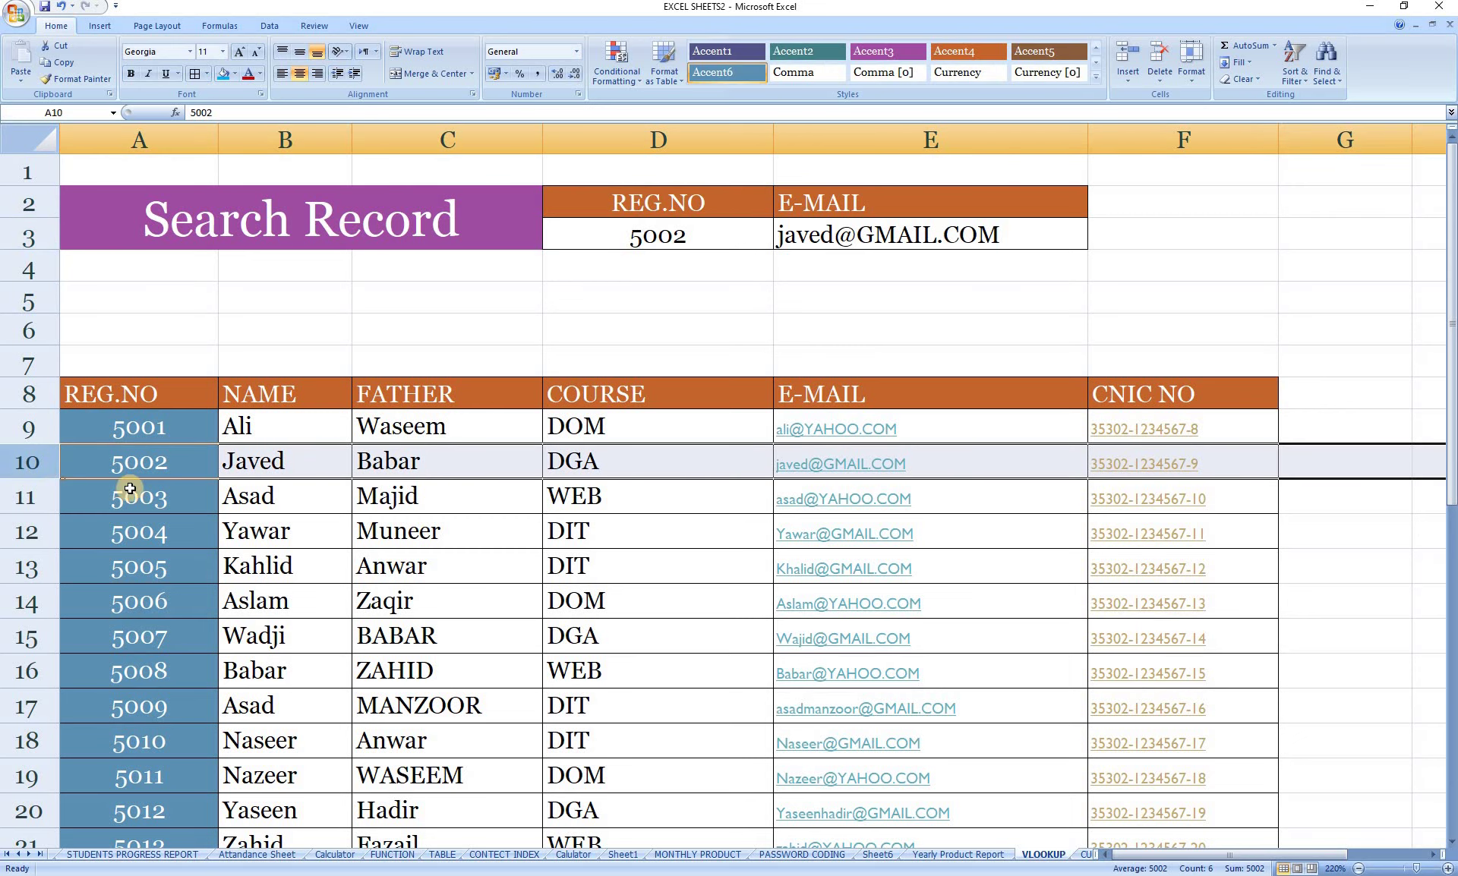
Enter 5004 in D3 and compare E3's e-mail with that student's row
{"action": "left_click", "coordinate": [30, 531]}
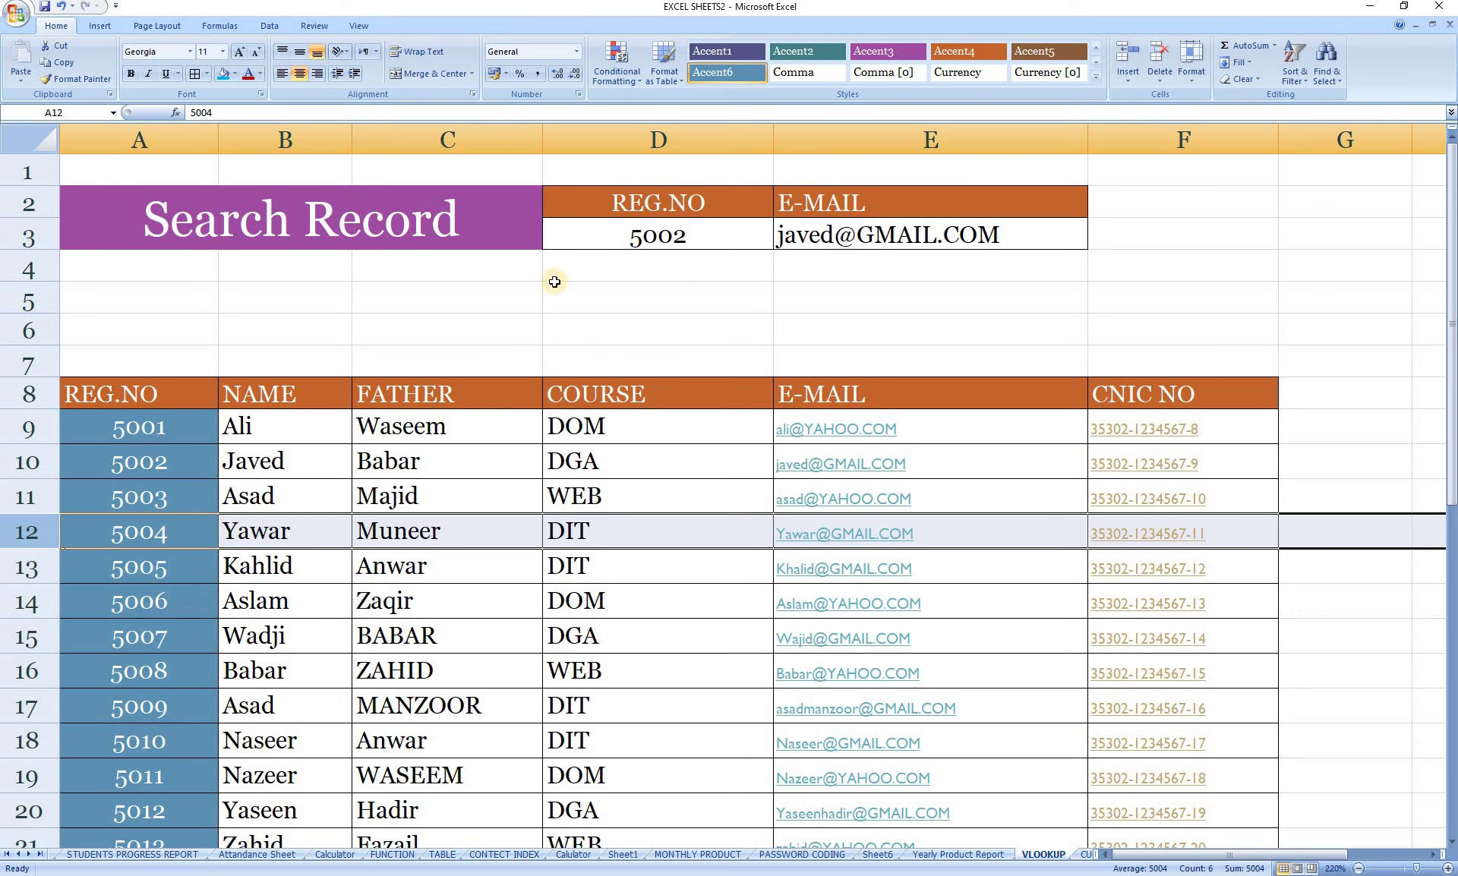
{"action": "left_click", "coordinate": [691, 238]}
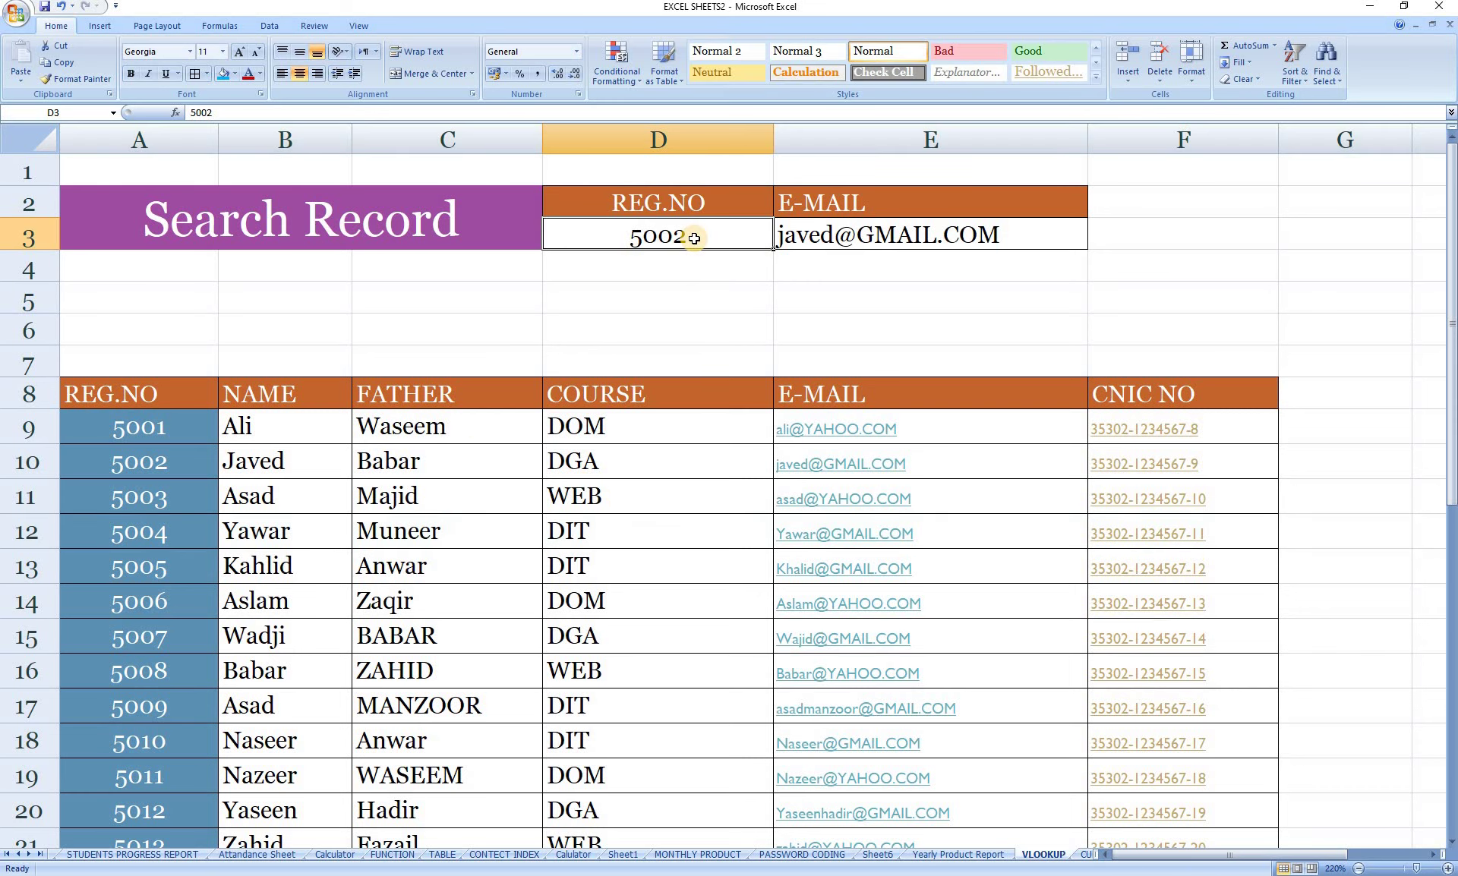
{"action": "type", "text": "5004"}
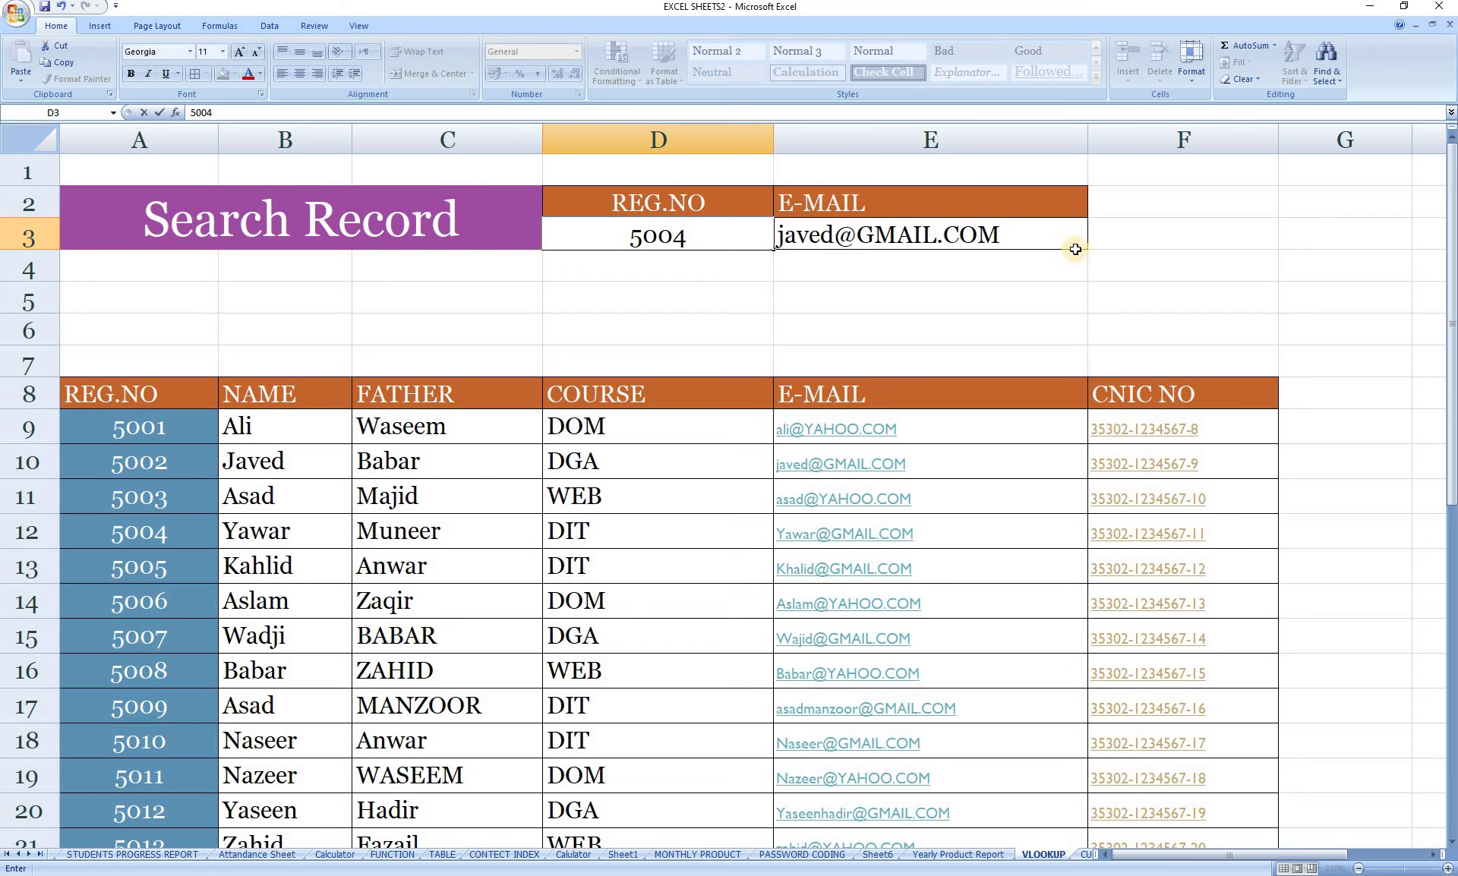
{"action": "left_click", "coordinate": [25, 530]}
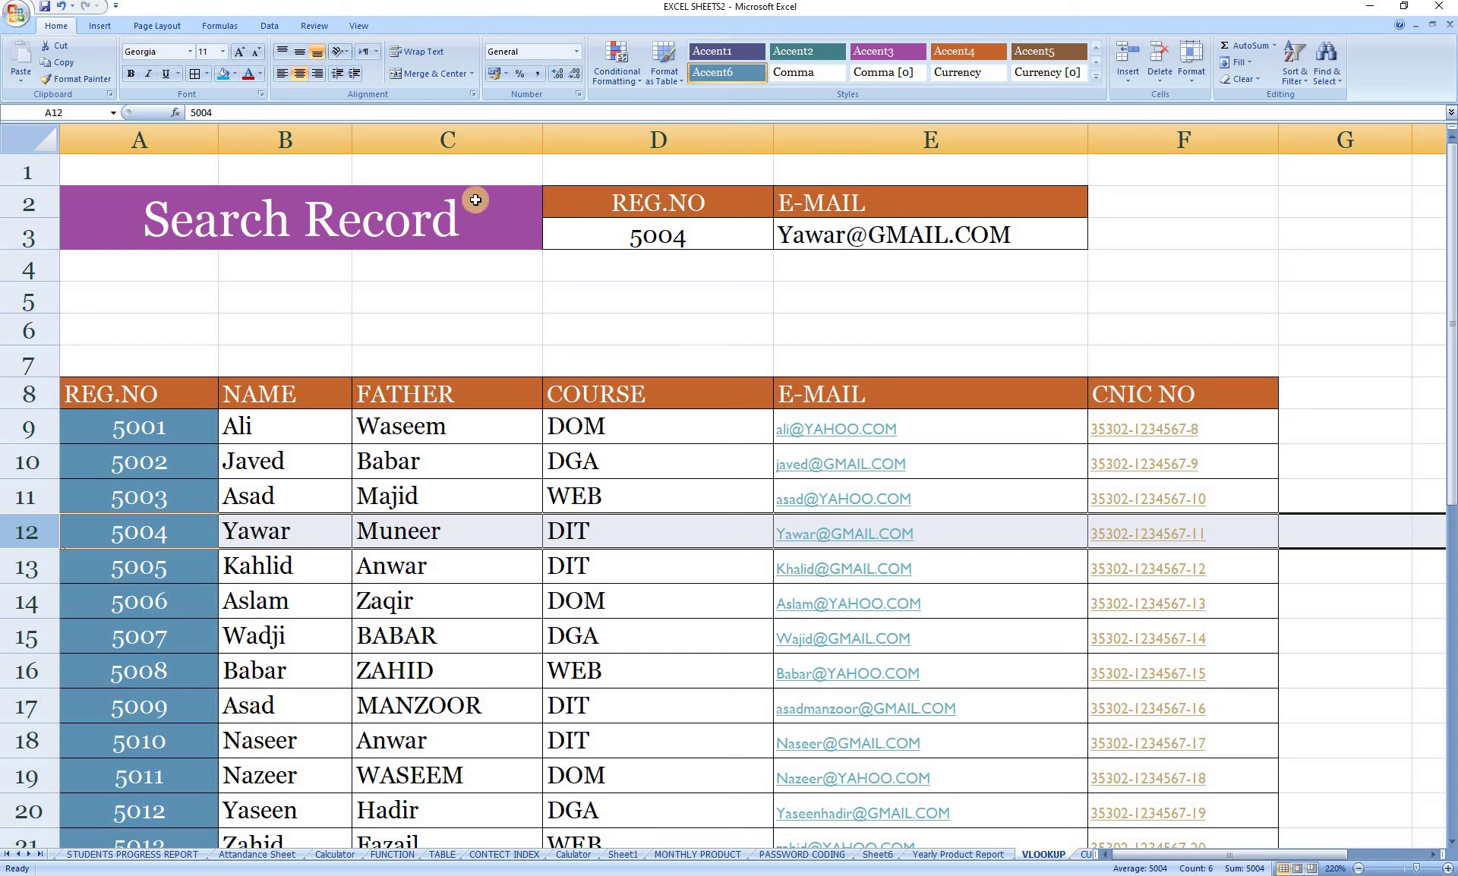
Select the old panel area A1:F5 and Clear All its contents and formatting
{"action": "left_click", "coordinate": [442, 213]}
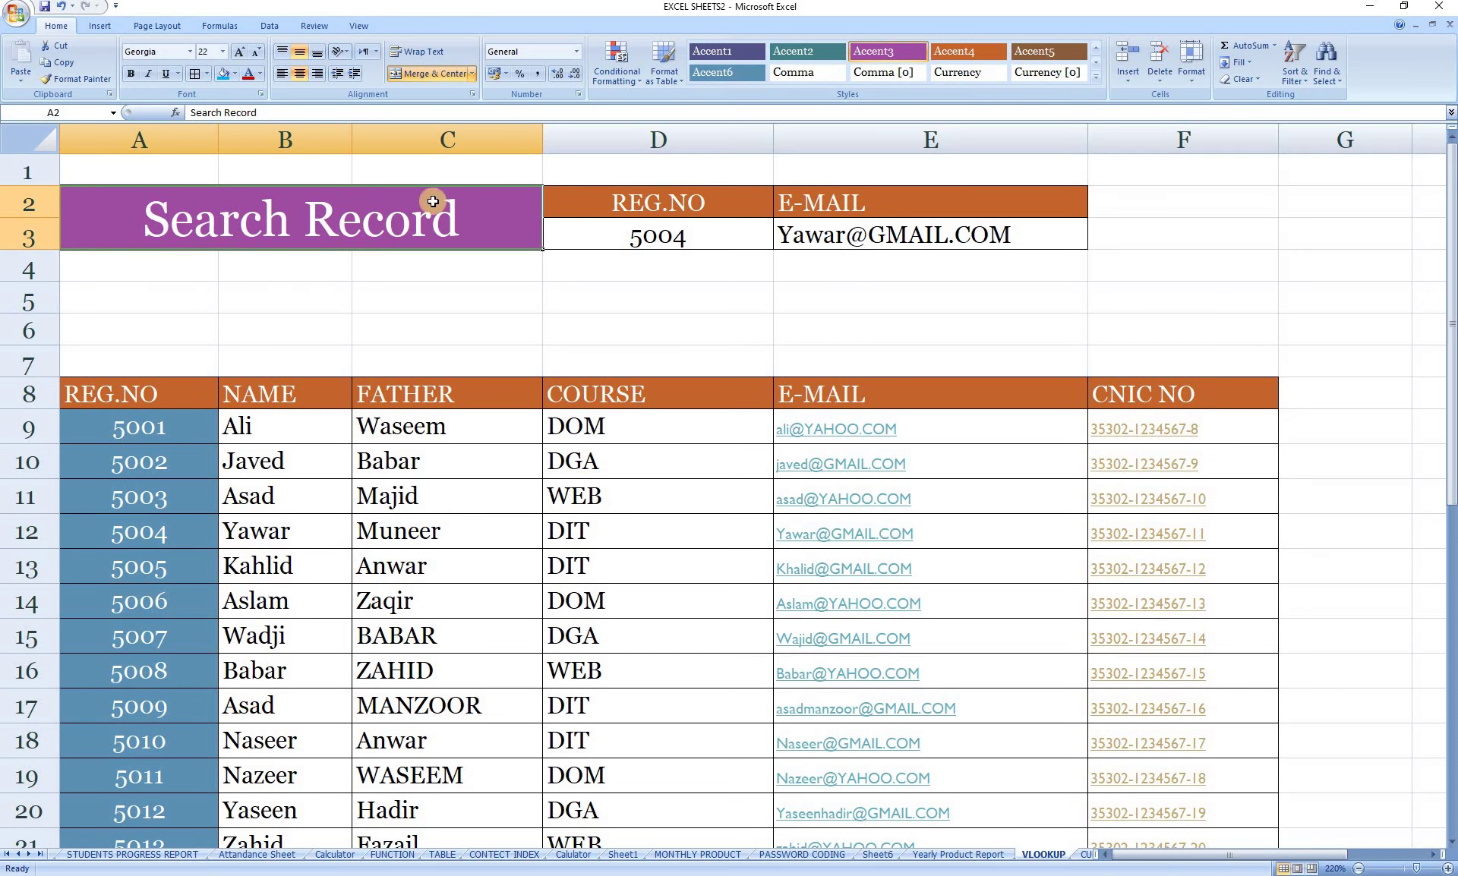
{"action": "left_click_drag", "start_coordinate": [258, 112], "coordinate": [129, 114]}
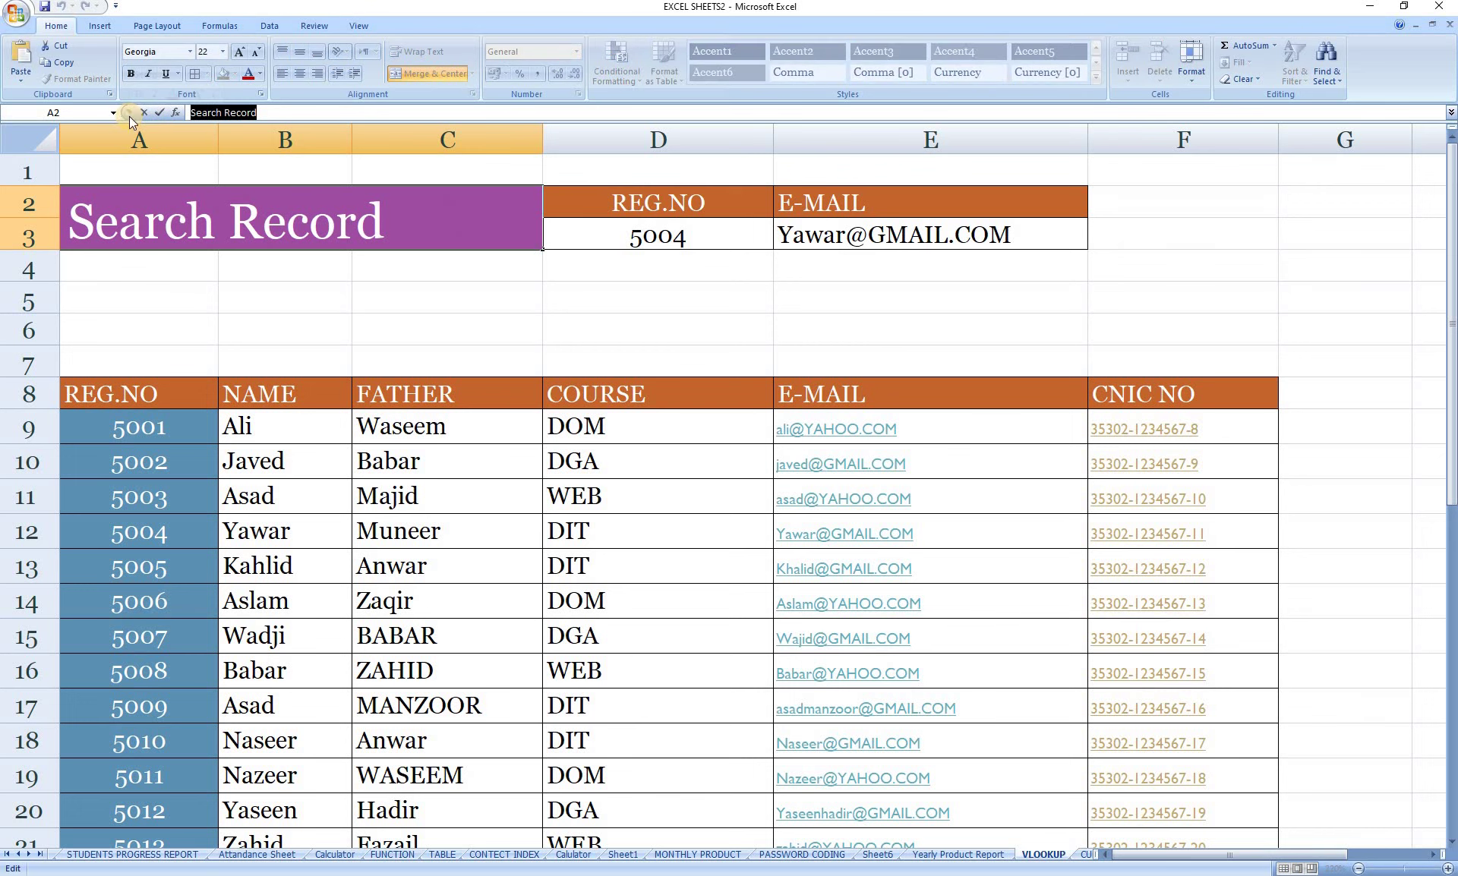
{"action": "left_click", "coordinate": [160, 113]}
{"action": "left_click", "coordinate": [134, 172]}
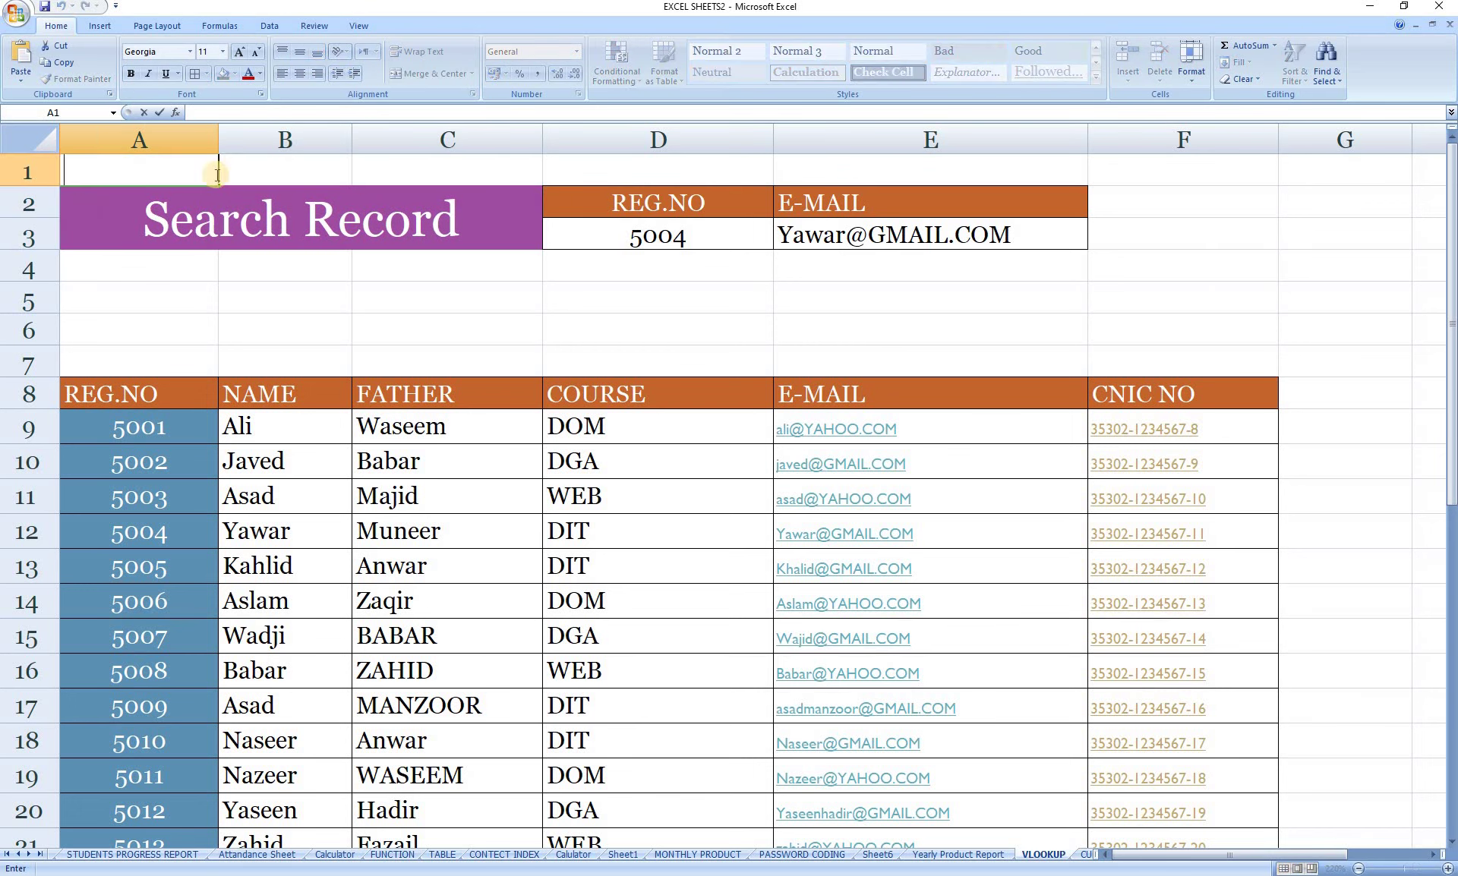
{"action": "mouse_move", "coordinate": [1098, 298]}
{"action": "left_mouse_down"}
{"action": "mouse_move", "coordinate": [168, 148]}
{"action": "mouse_move", "coordinate": [131, 186]}
{"action": "left_mouse_up"}
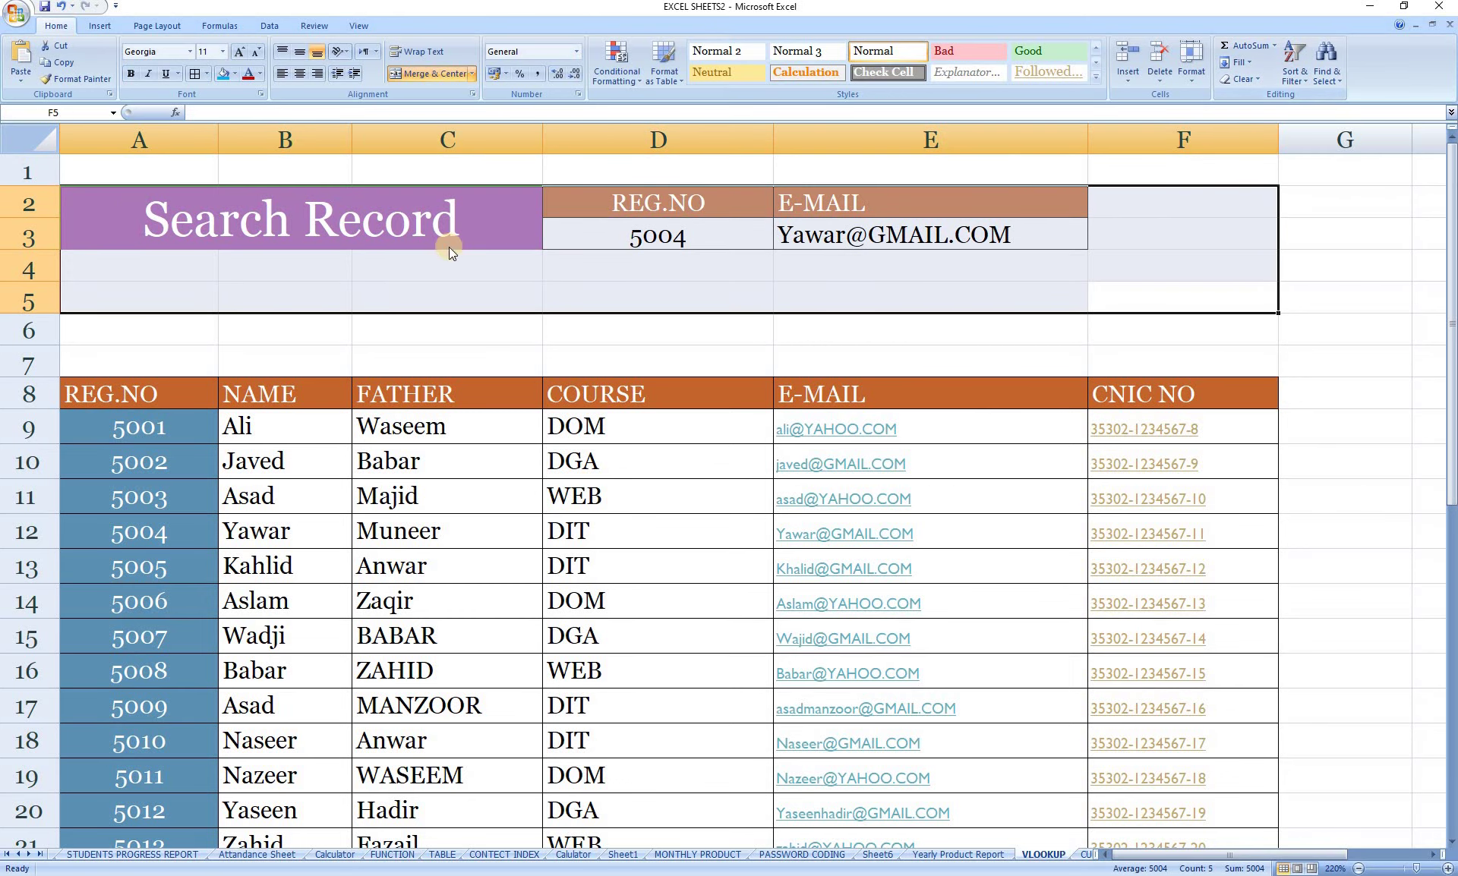
{"action": "left_click", "coordinate": [513, 247]}
{"action": "left_click_drag", "start_coordinate": [1123, 307], "coordinate": [174, 171]}
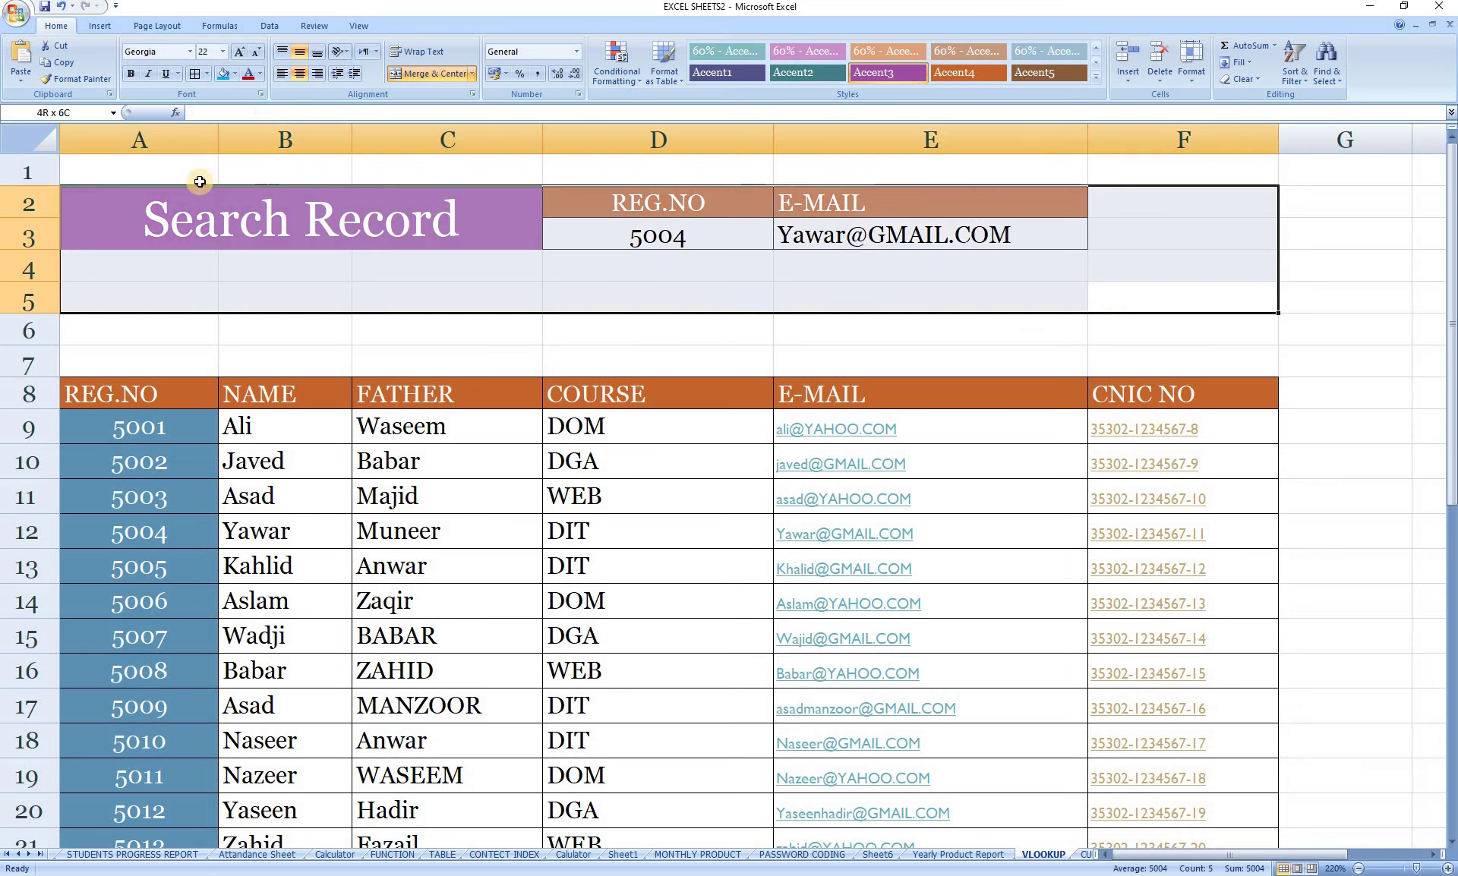
{"action": "left_click", "coordinate": [1244, 79]}
{"action": "left_click", "coordinate": [1251, 99]}
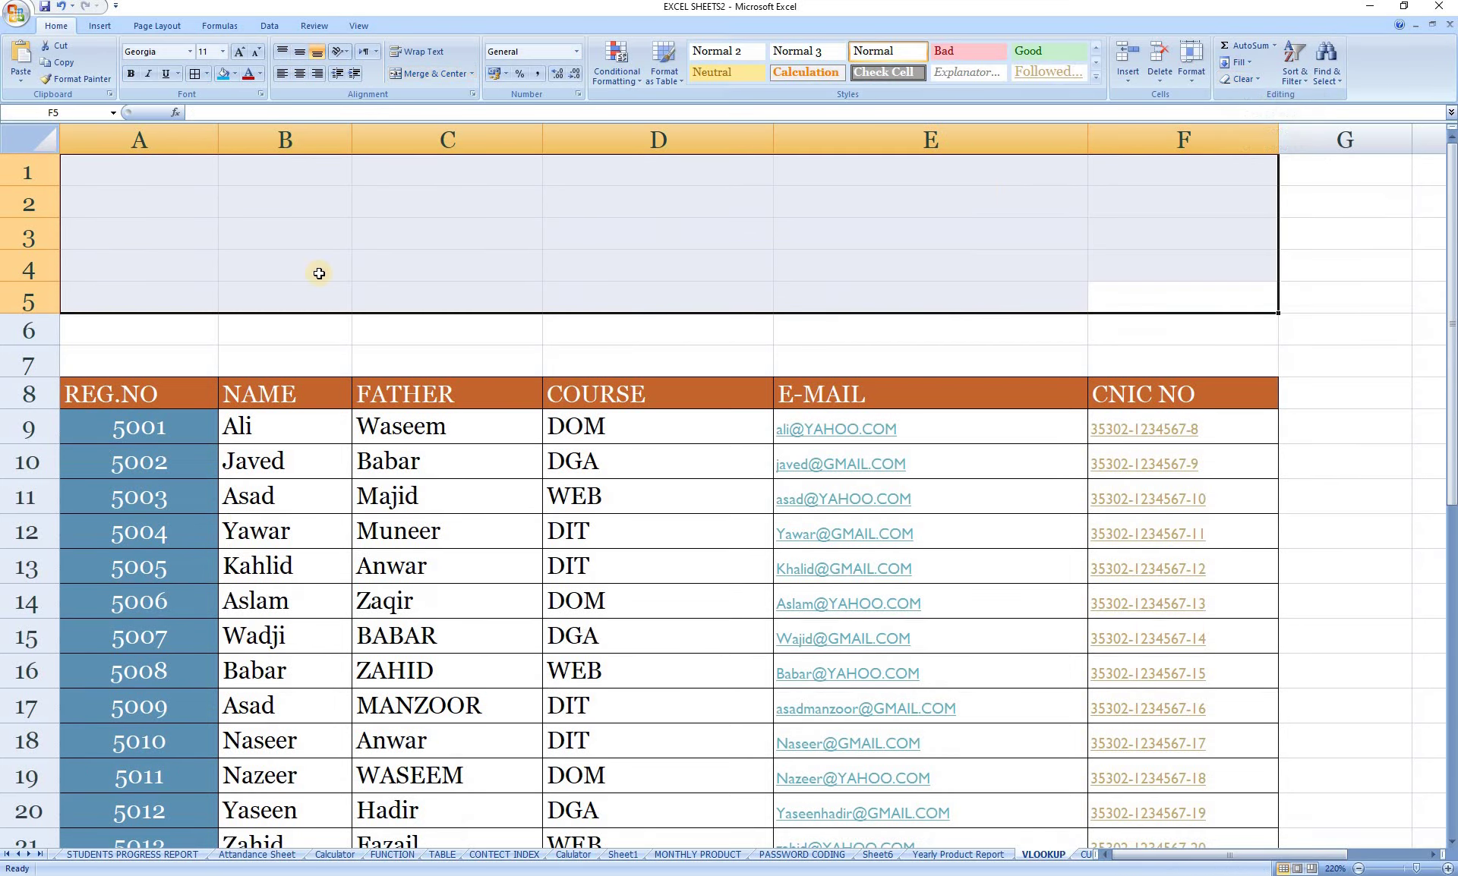
{"action": "left_click", "coordinate": [101, 173]}
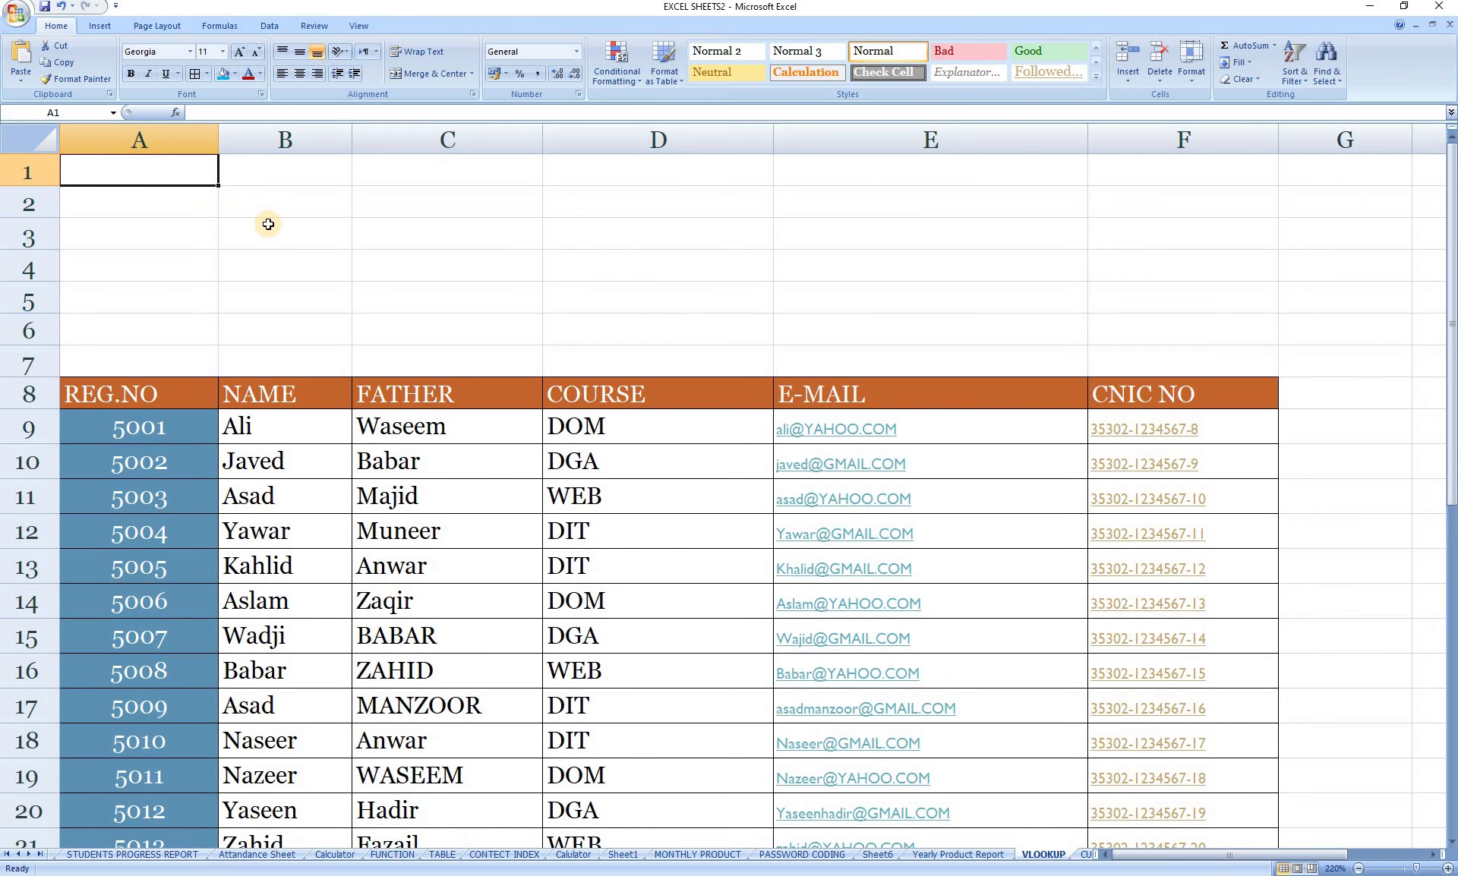
Type 'Search Record' in A1, merge-centre it across A1:F1, and apply Accent3 style
{"action": "double_click", "coordinate": [174, 169]}
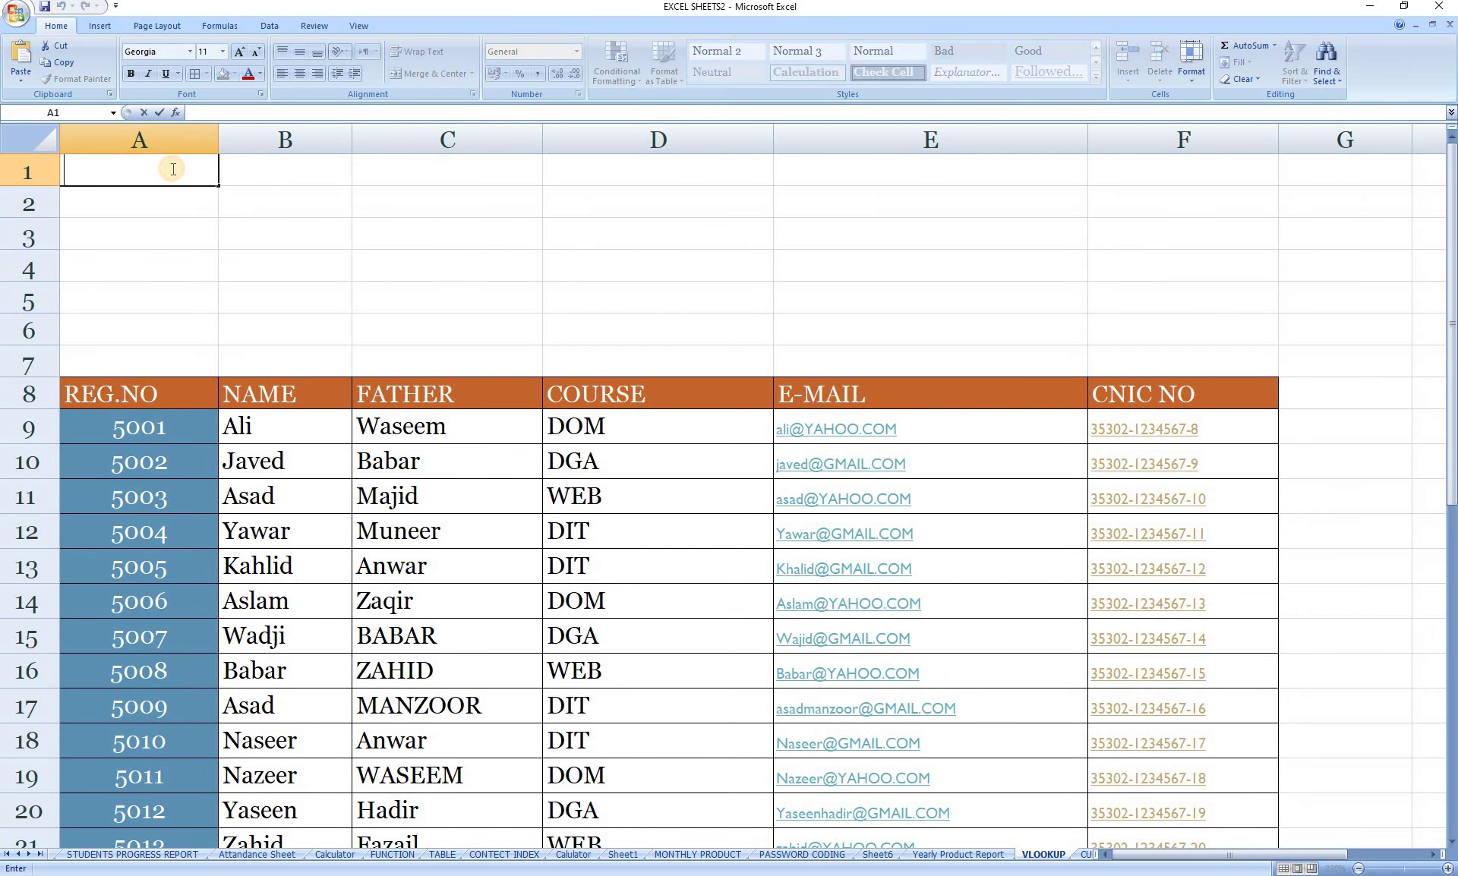
{"action": "type", "text": "Search Record"}
{"action": "key", "text": "Return"}
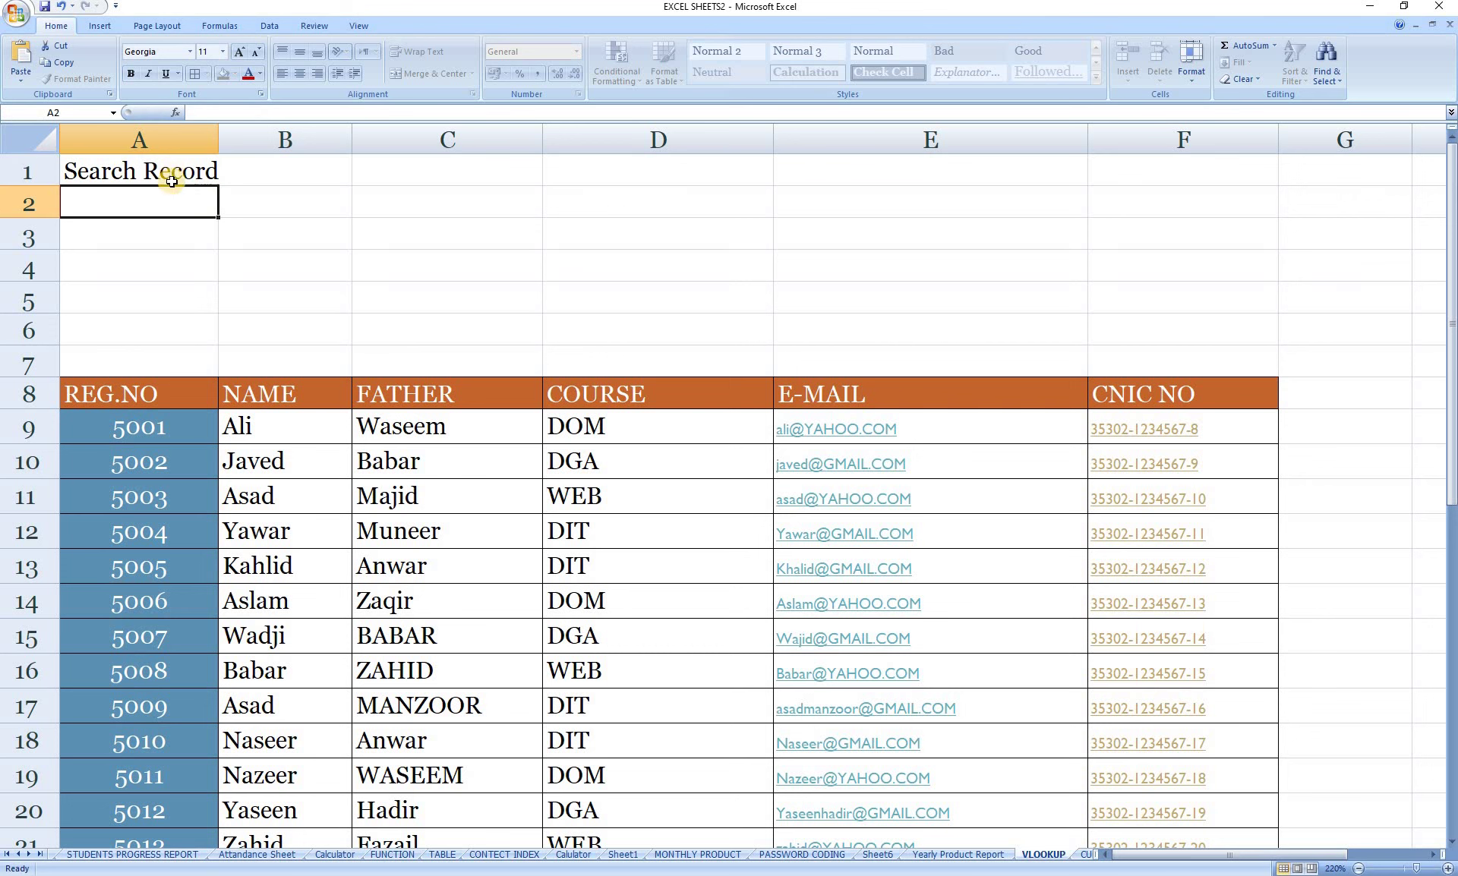
{"action": "left_click_drag", "start_coordinate": [170, 171], "coordinate": [1184, 181]}
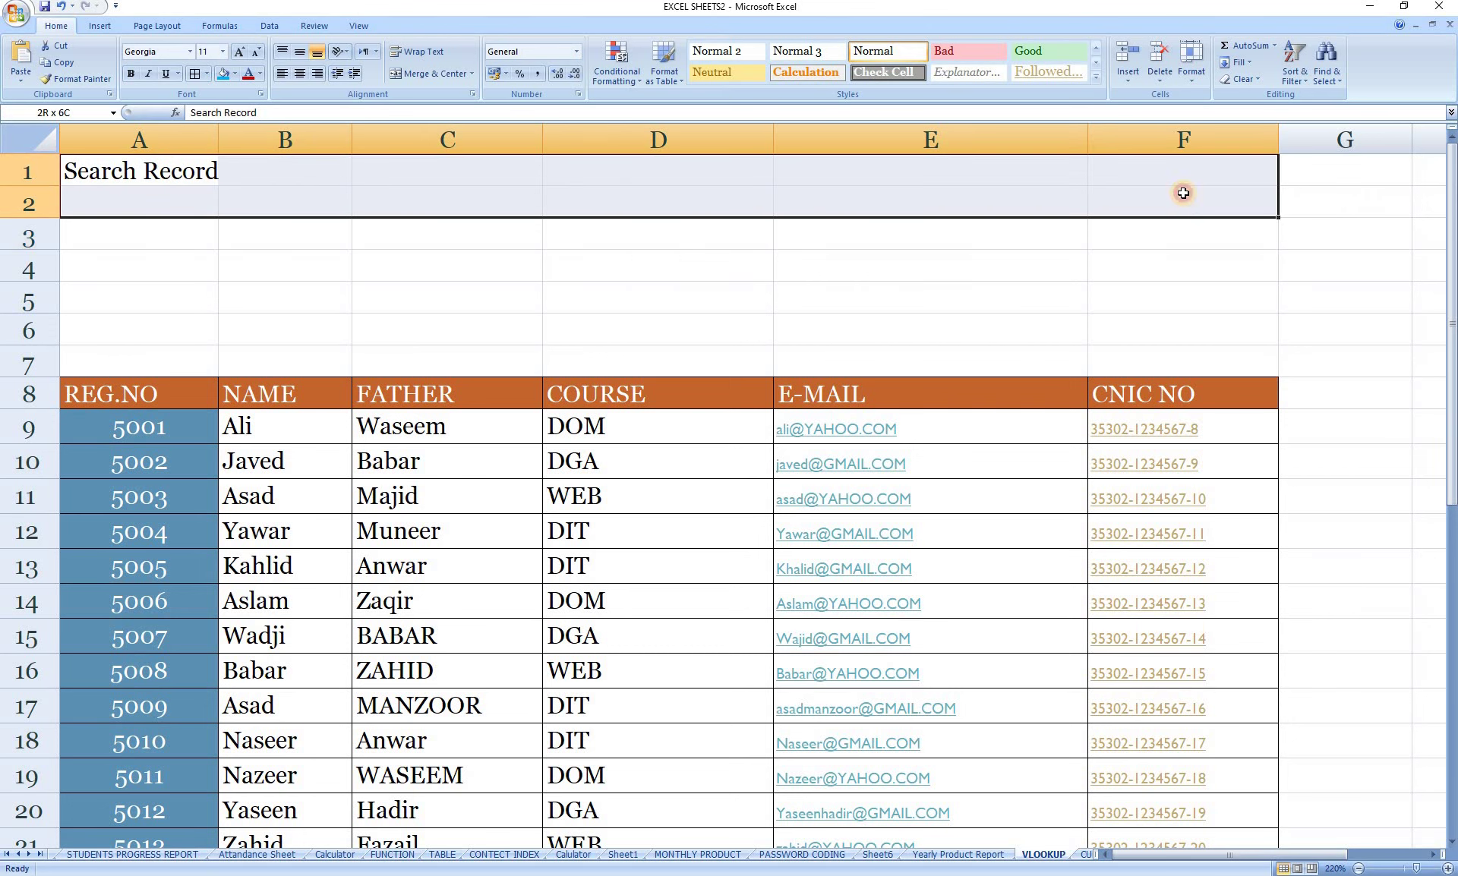
{"action": "left_click", "coordinate": [434, 75]}
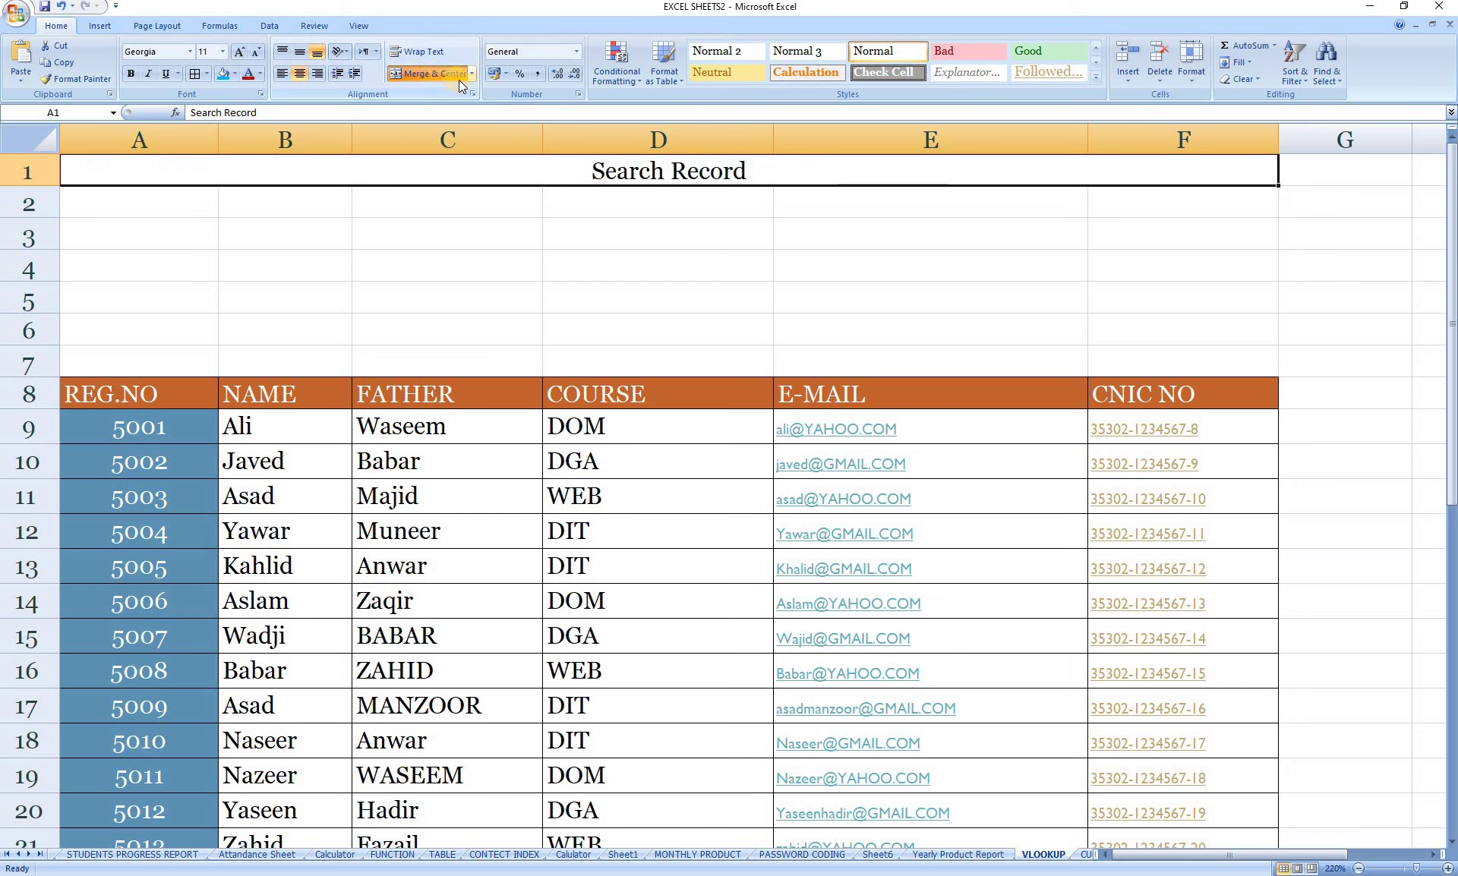
{"action": "left_click", "coordinate": [1098, 76]}
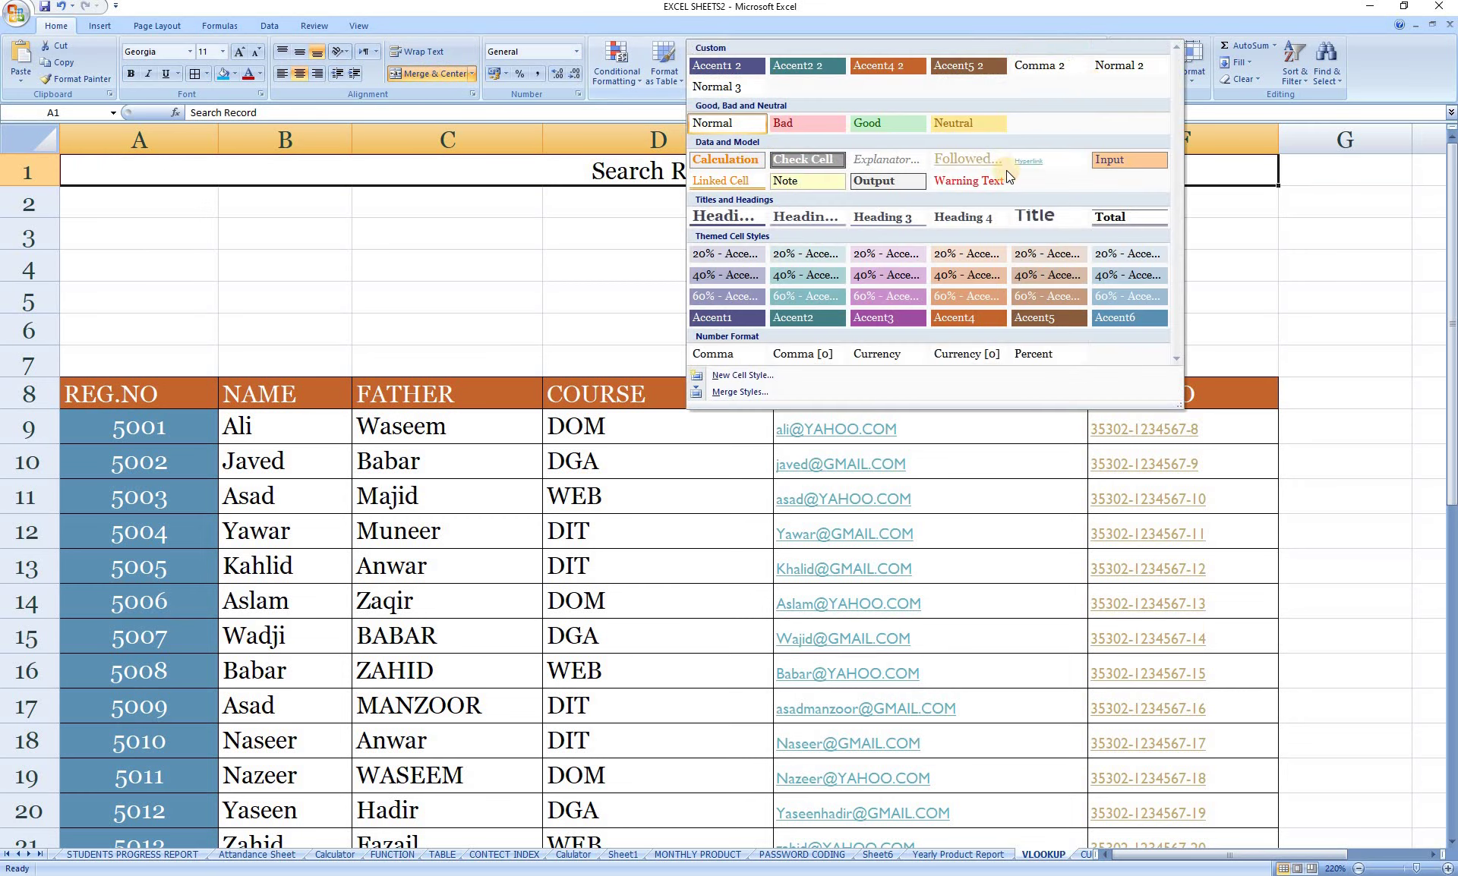
{"action": "left_click", "coordinate": [872, 318]}
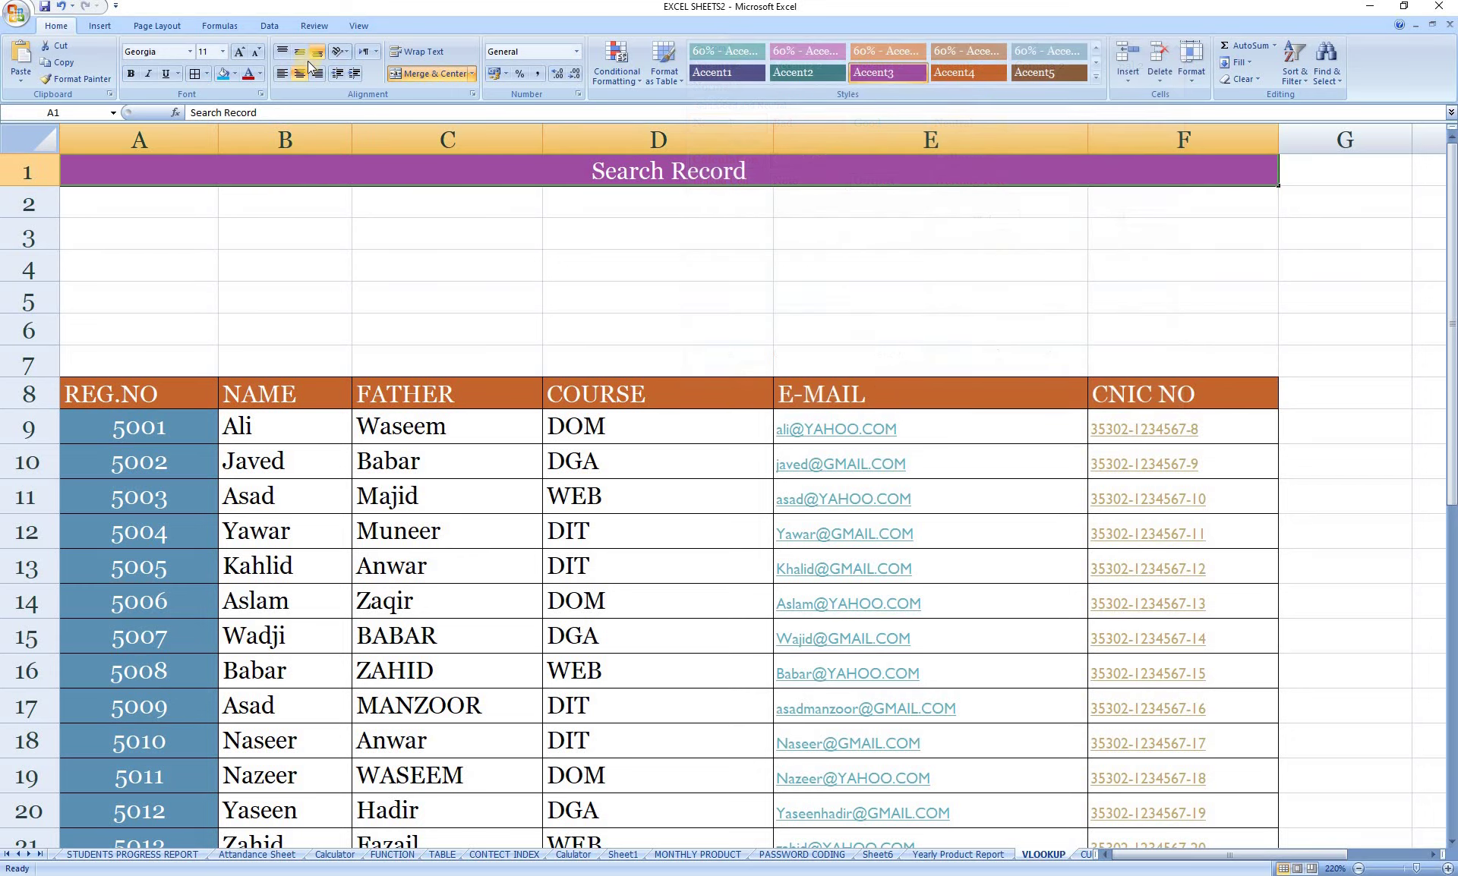
Set the title font to Arial Black and enlarge it to size 20
{"action": "left_click", "coordinate": [190, 55]}
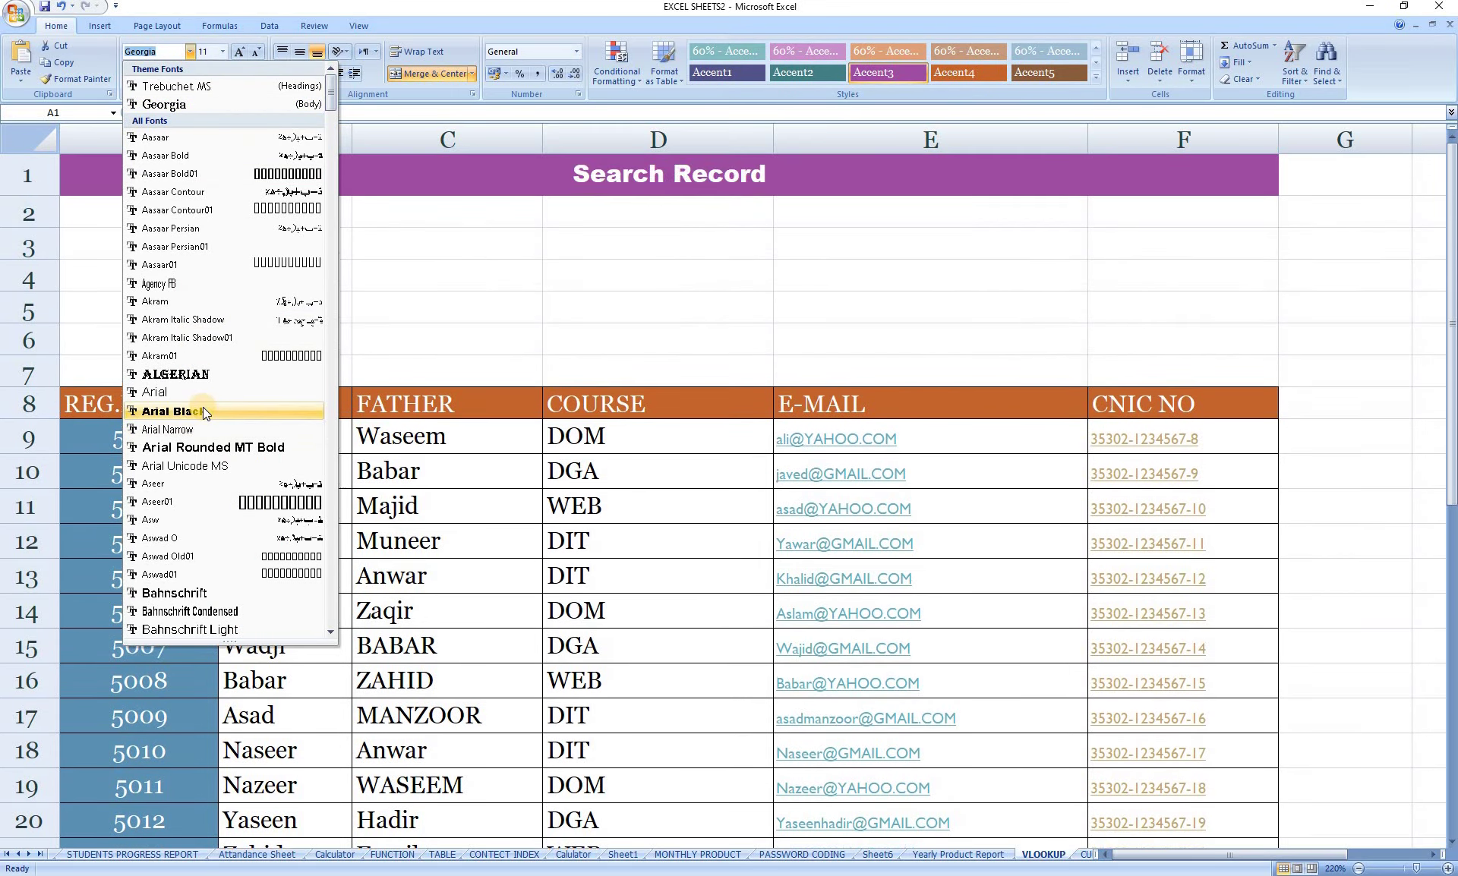
{"action": "left_click", "coordinate": [203, 411]}
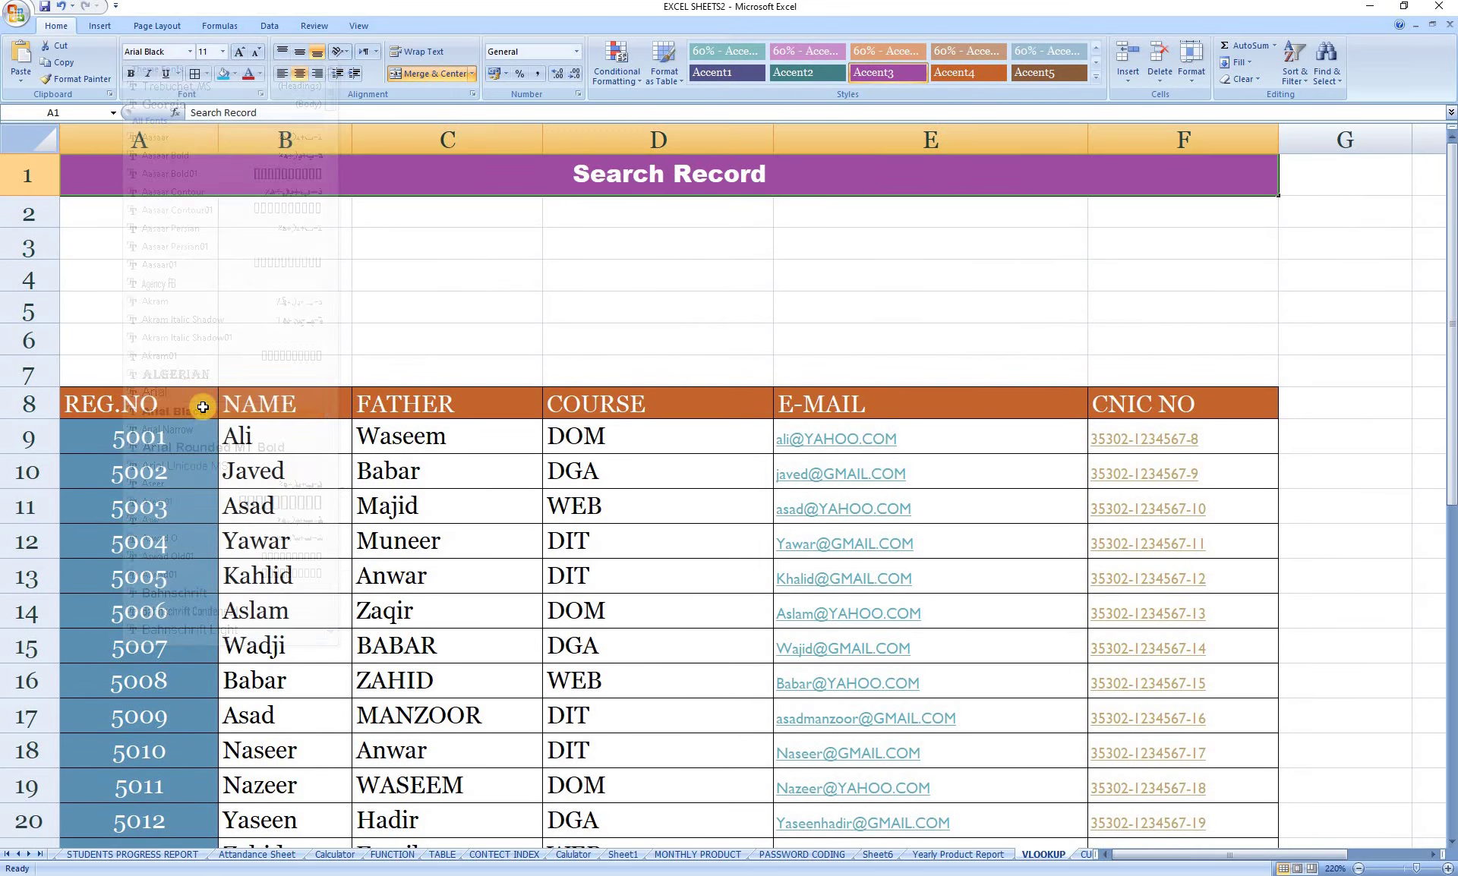
{"action": "left_click", "coordinate": [240, 52]}
{"action": "left_click", "coordinate": [240, 51]}
{"action": "left_click", "coordinate": [240, 51]}
{"action": "left_click", "coordinate": [240, 51]}
{"action": "left_click", "coordinate": [240, 52]}
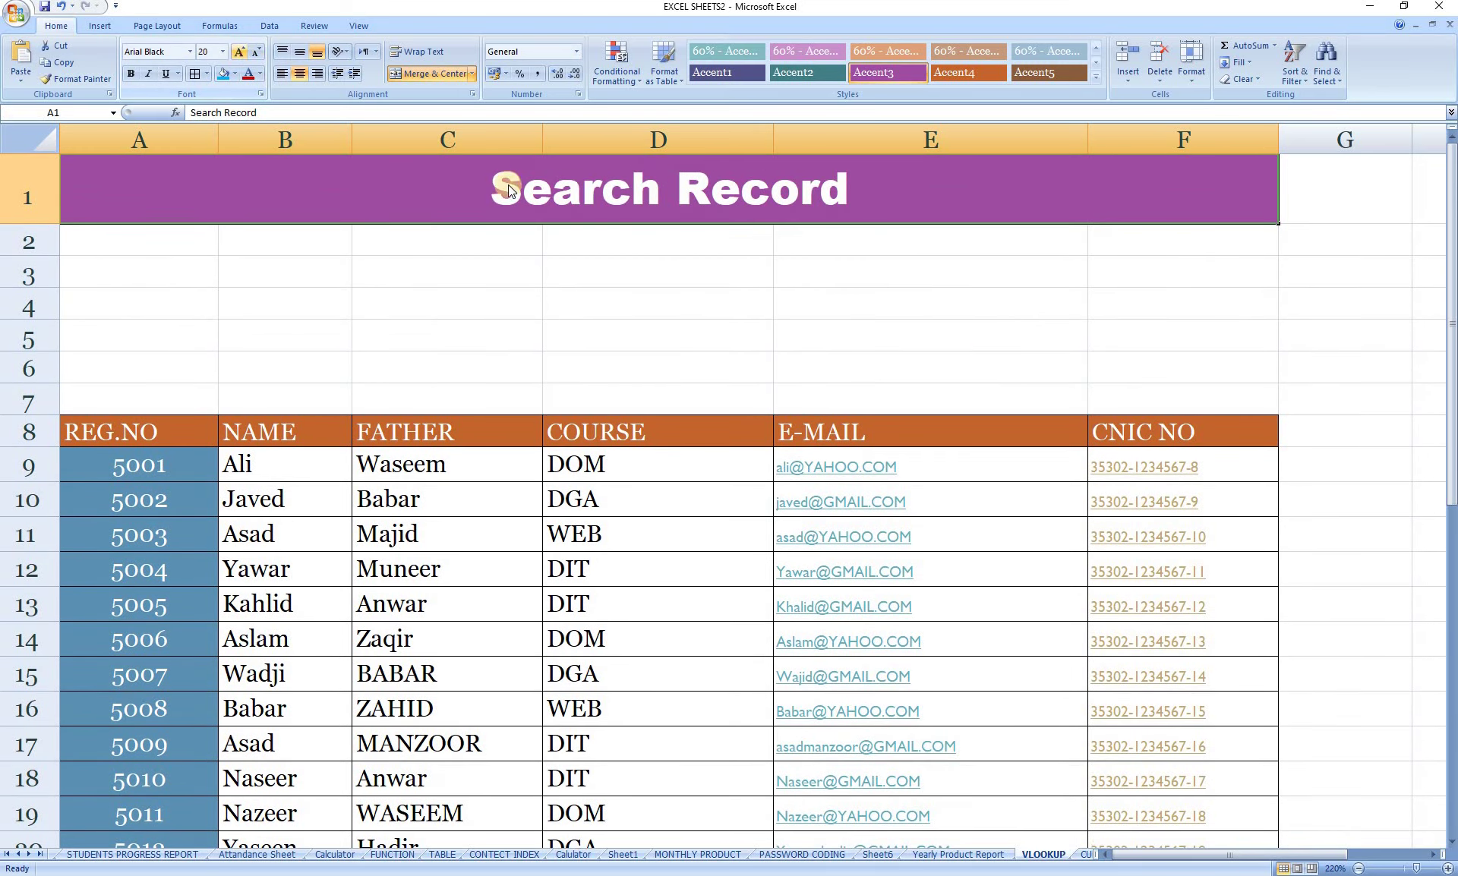
Copy the table's header row A8:F8 and paste it into row 4 starting at A4
{"action": "left_click", "coordinate": [144, 244]}
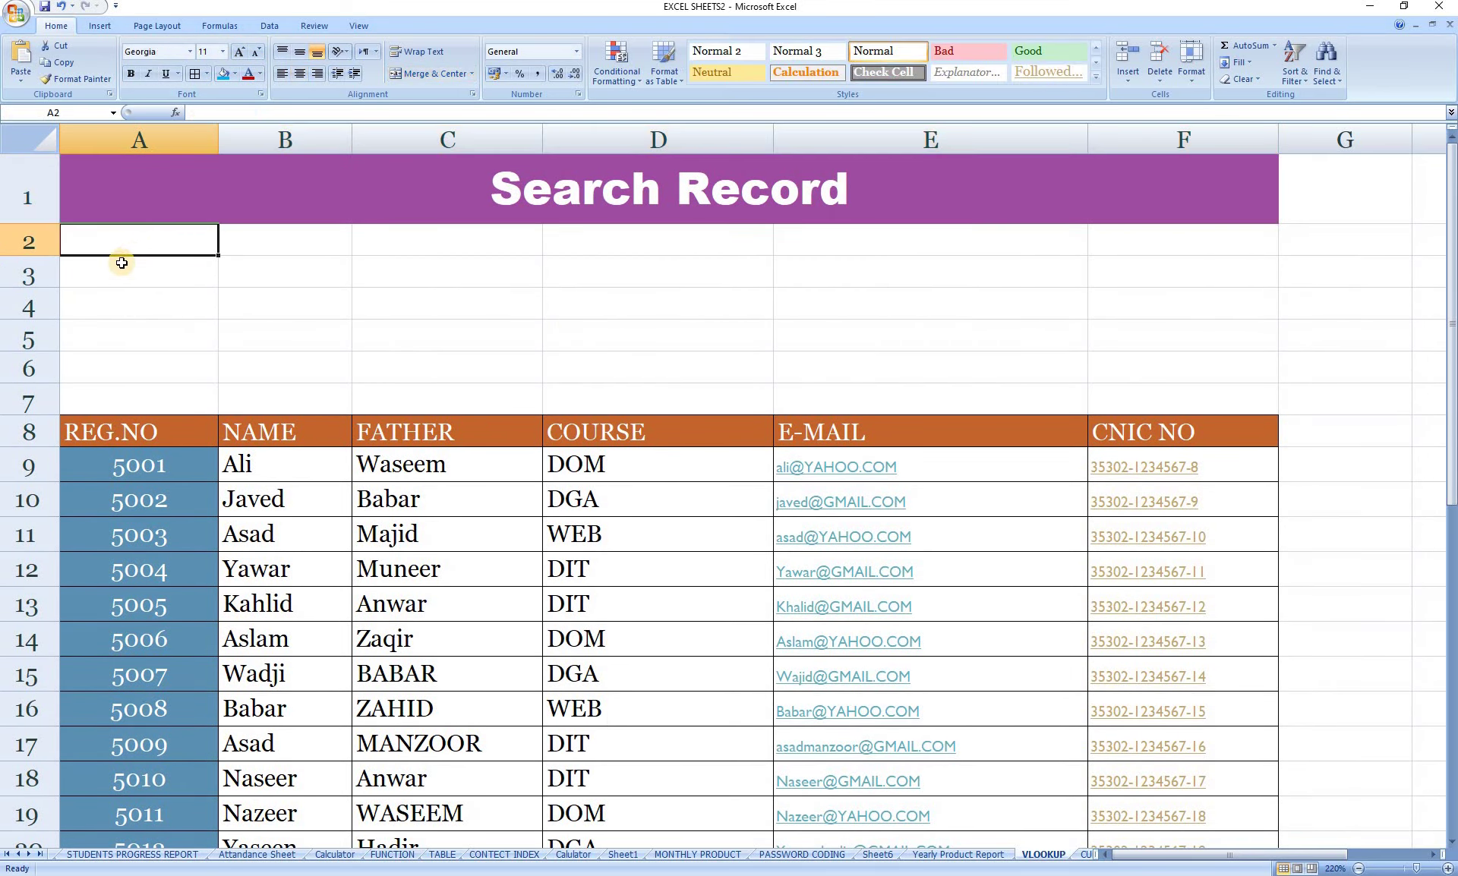
{"action": "mouse_move", "coordinate": [104, 433]}
{"action": "left_mouse_down"}
{"action": "mouse_move", "coordinate": [1274, 429]}
{"action": "mouse_move", "coordinate": [1261, 430]}
{"action": "left_mouse_up"}
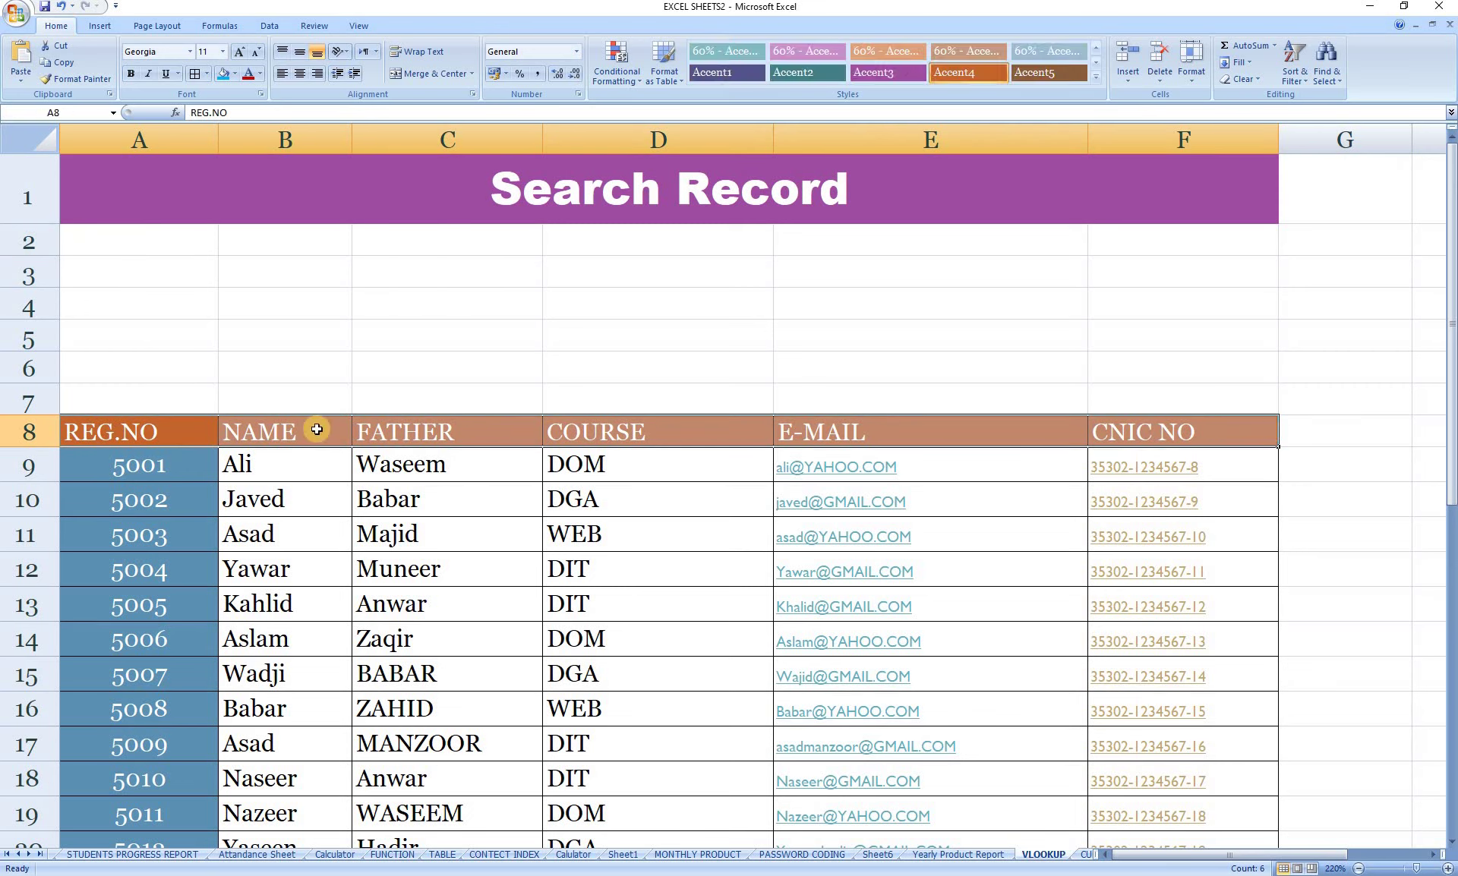
{"action": "key", "text": "ctrl+c"}
{"action": "left_click", "coordinate": [135, 251]}
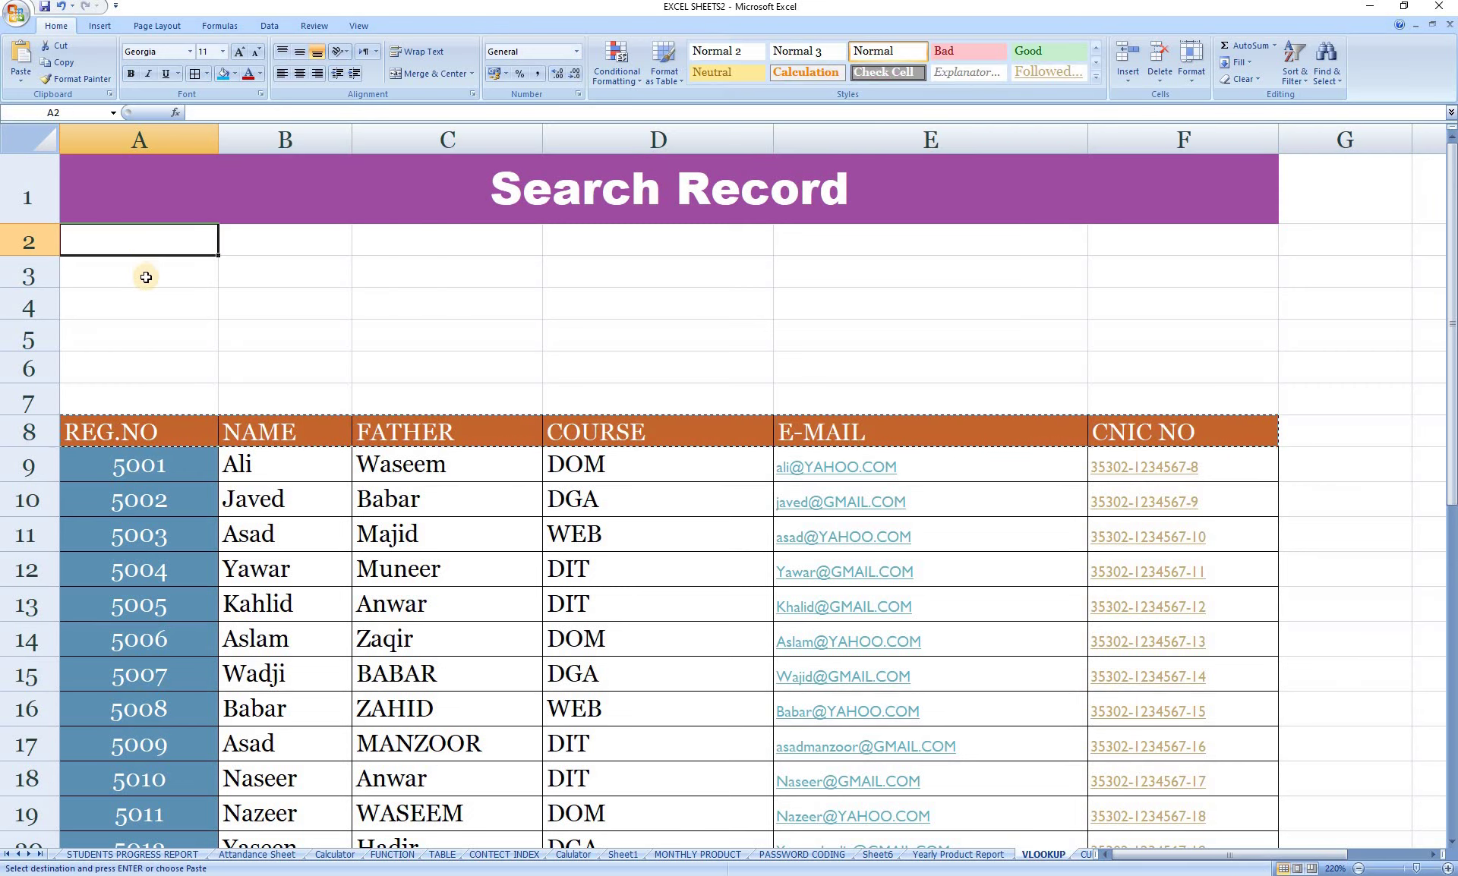
{"action": "left_click", "coordinate": [150, 274]}
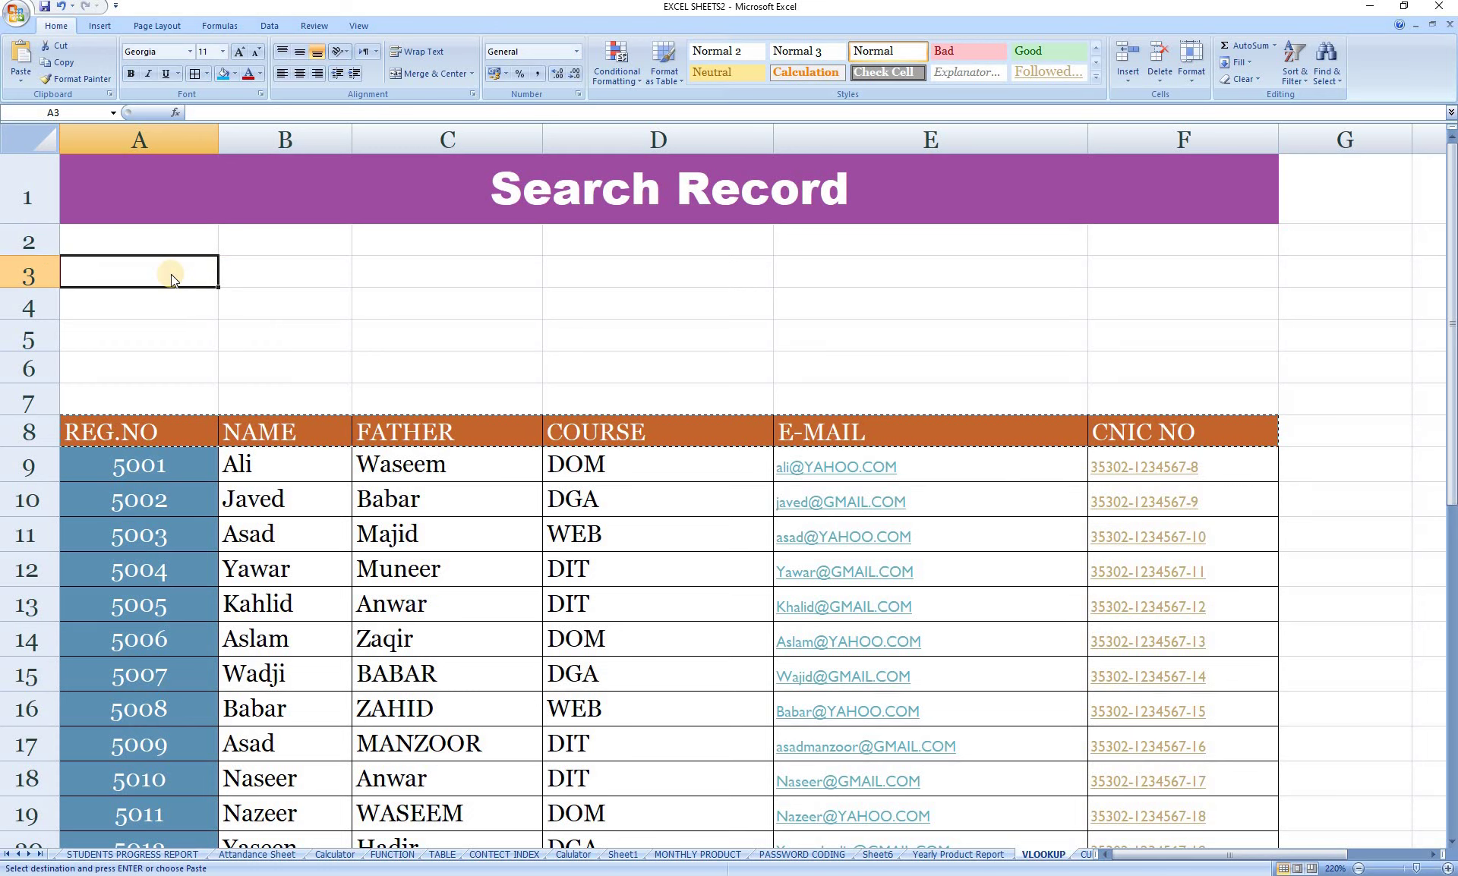
{"action": "left_click", "coordinate": [169, 296]}
{"action": "key", "text": "Return"}
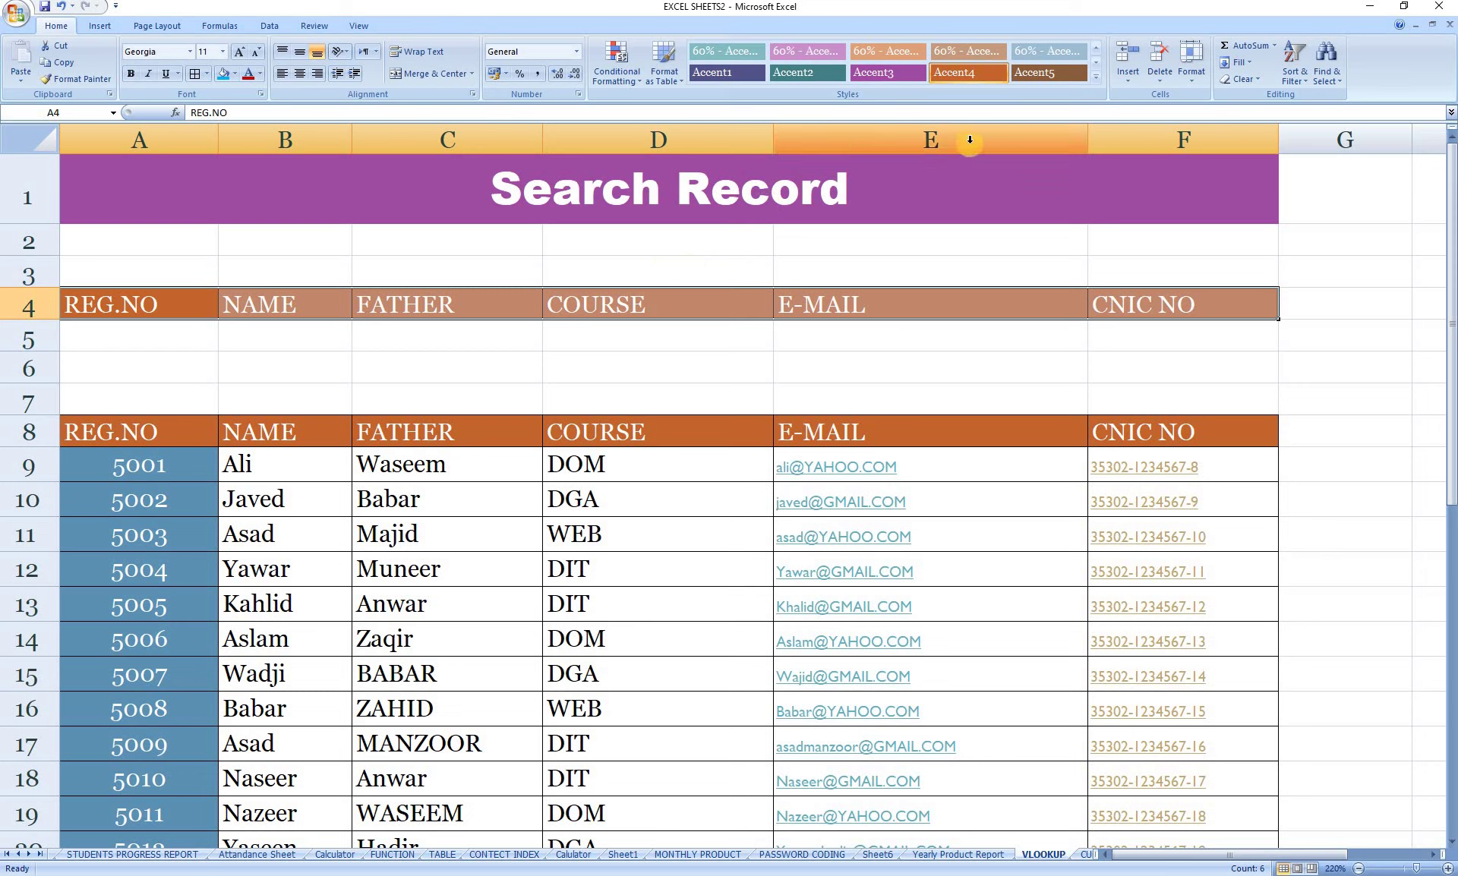
Apply the teal Accent2 cell style to the copied header row
{"action": "left_click", "coordinate": [1246, 80]}
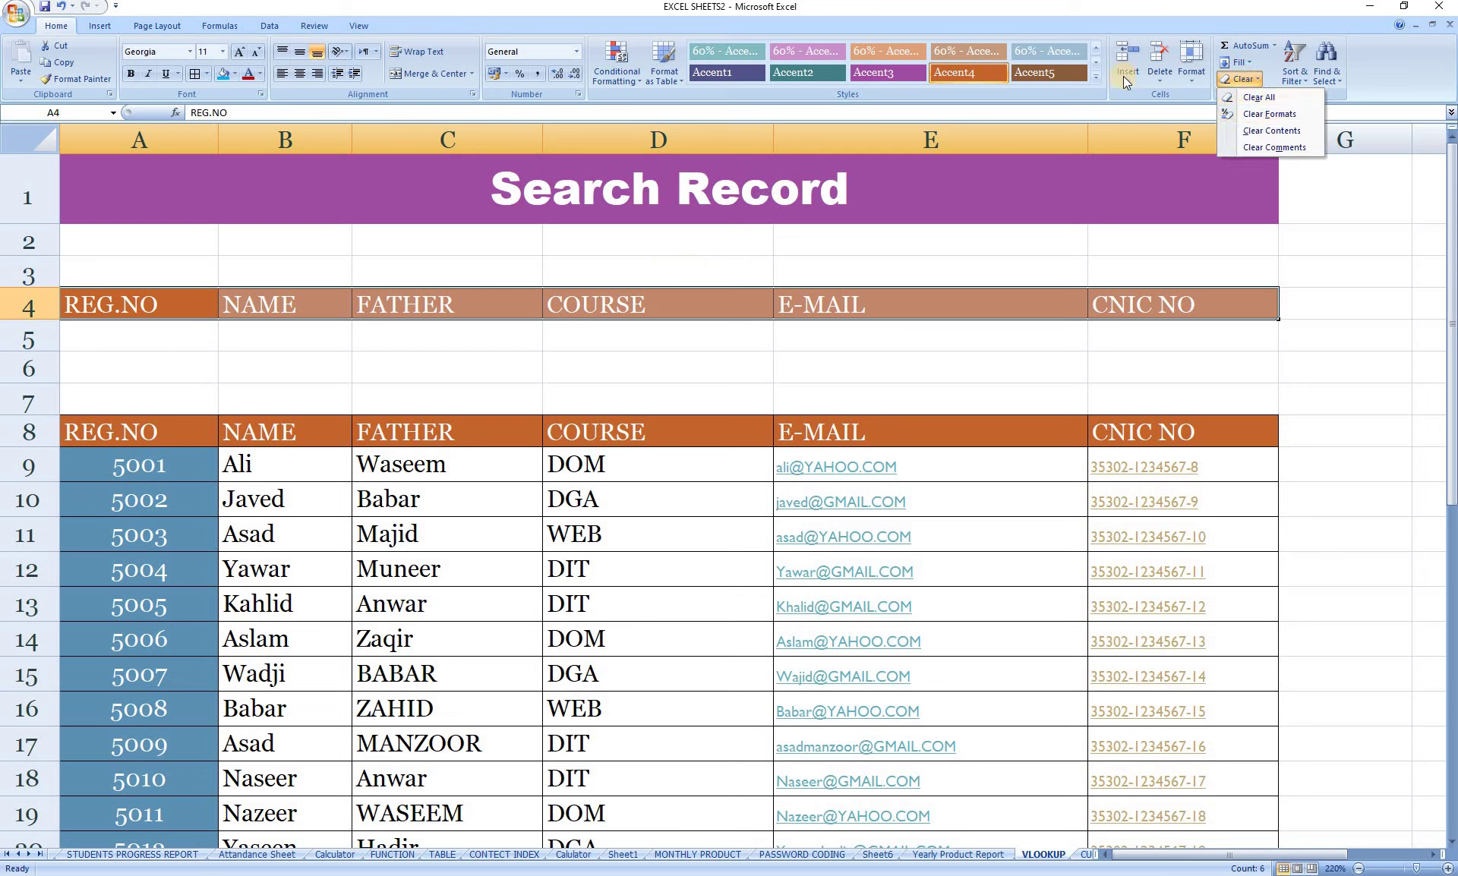
{"action": "left_click", "coordinate": [811, 73]}
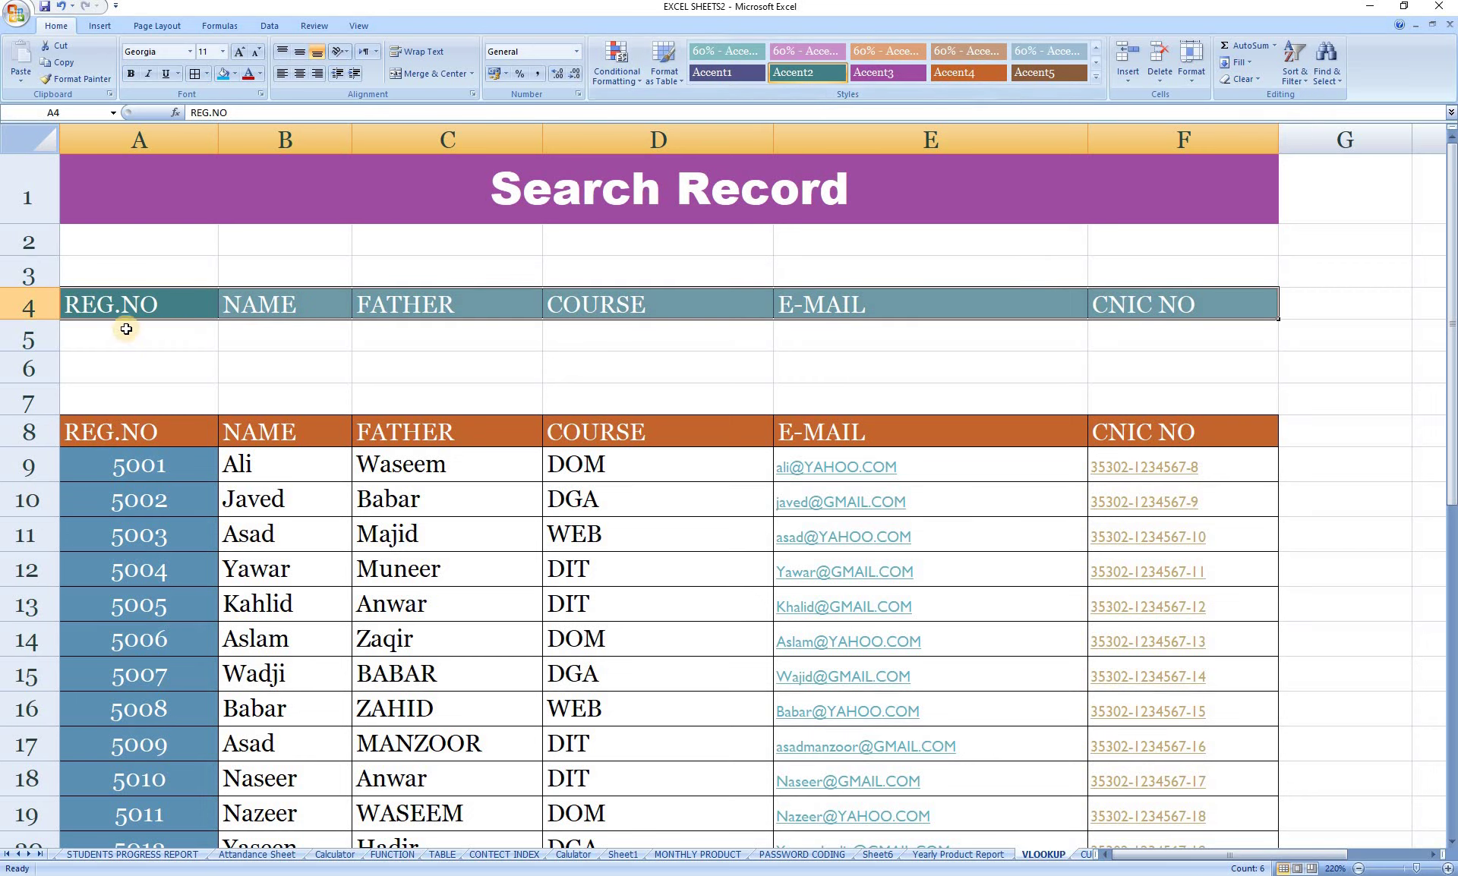
{"action": "left_click_drag", "start_coordinate": [126, 329], "coordinate": [1173, 332]}
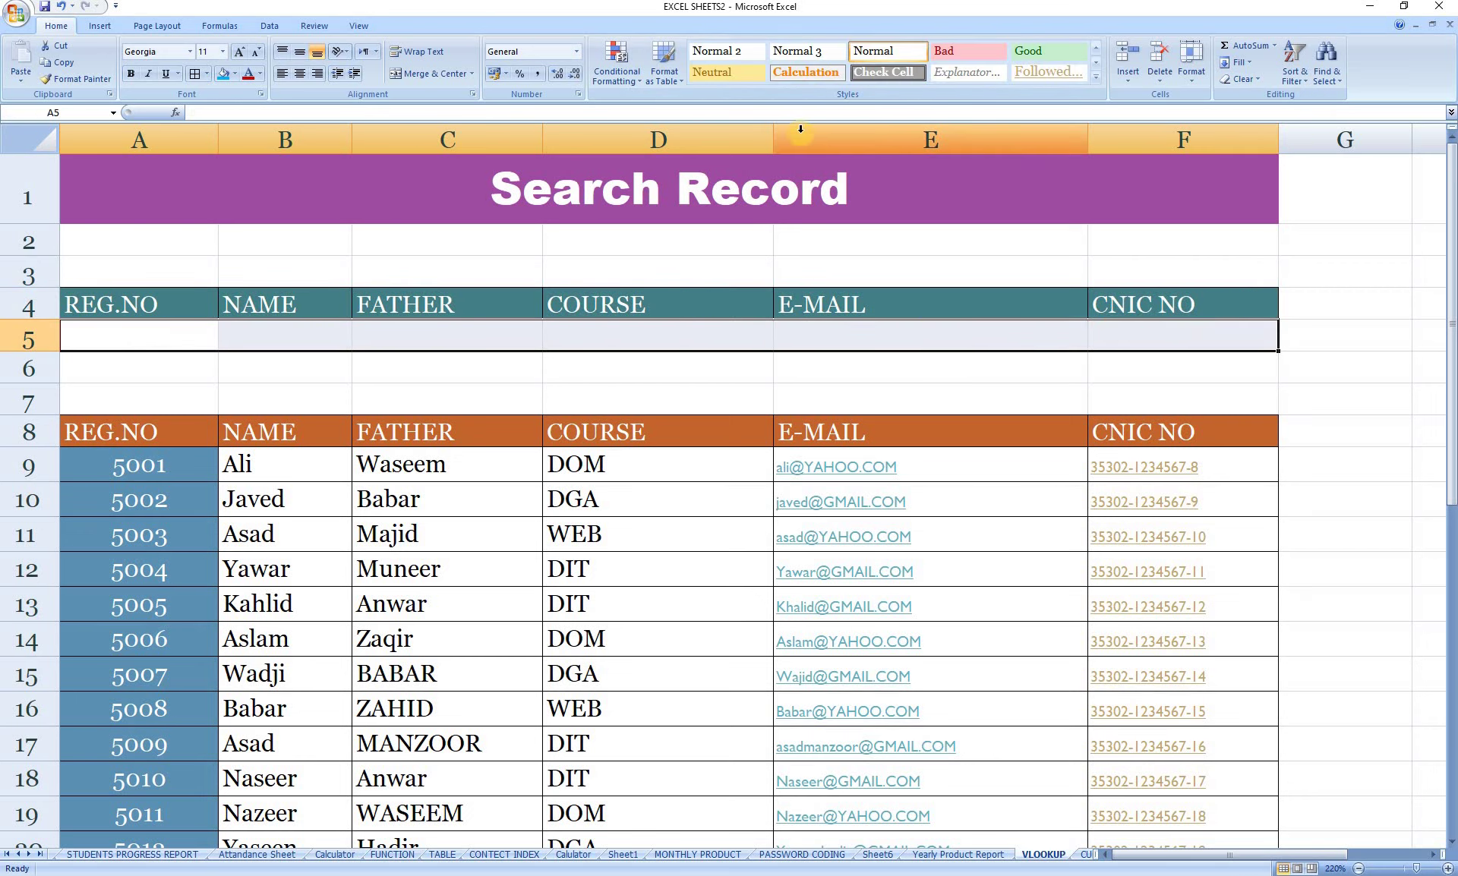
{"action": "left_click", "coordinate": [1095, 73]}
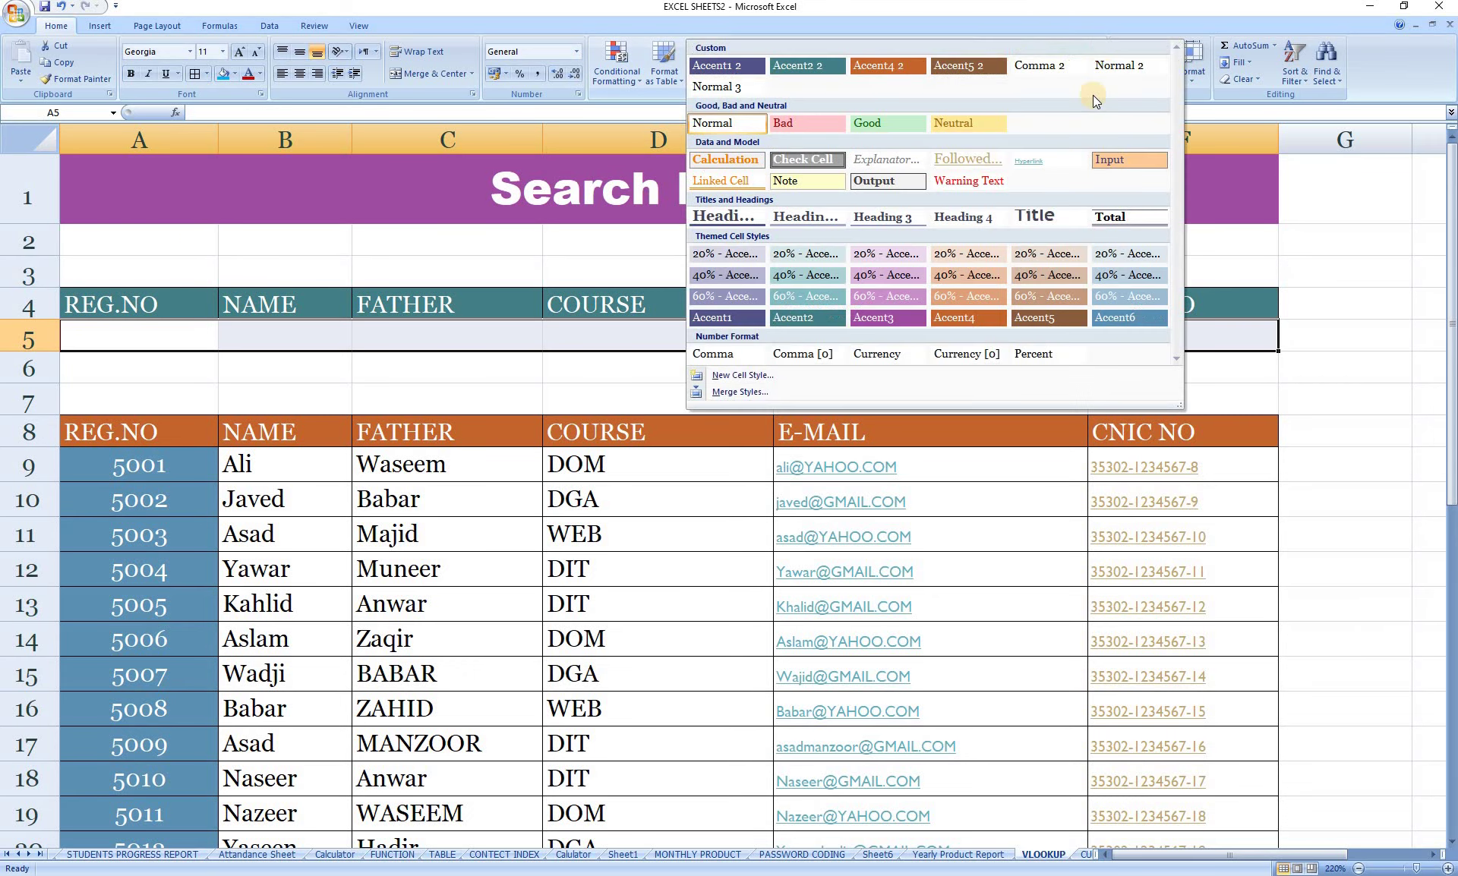
{"action": "left_click", "coordinate": [1132, 255]}
{"action": "left_click", "coordinate": [194, 73]}
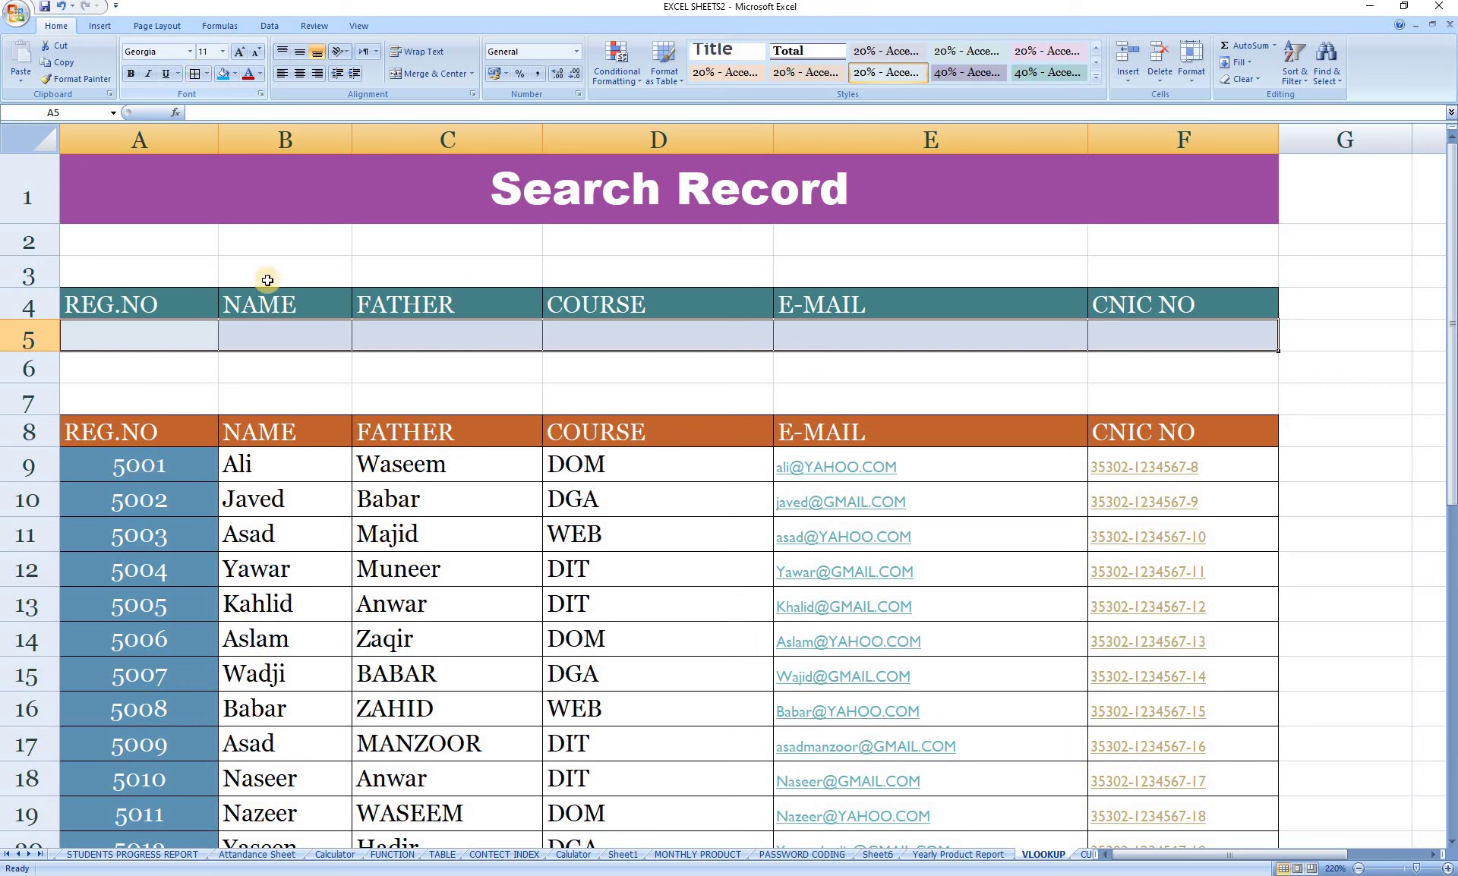
{"action": "left_click", "coordinate": [134, 304]}
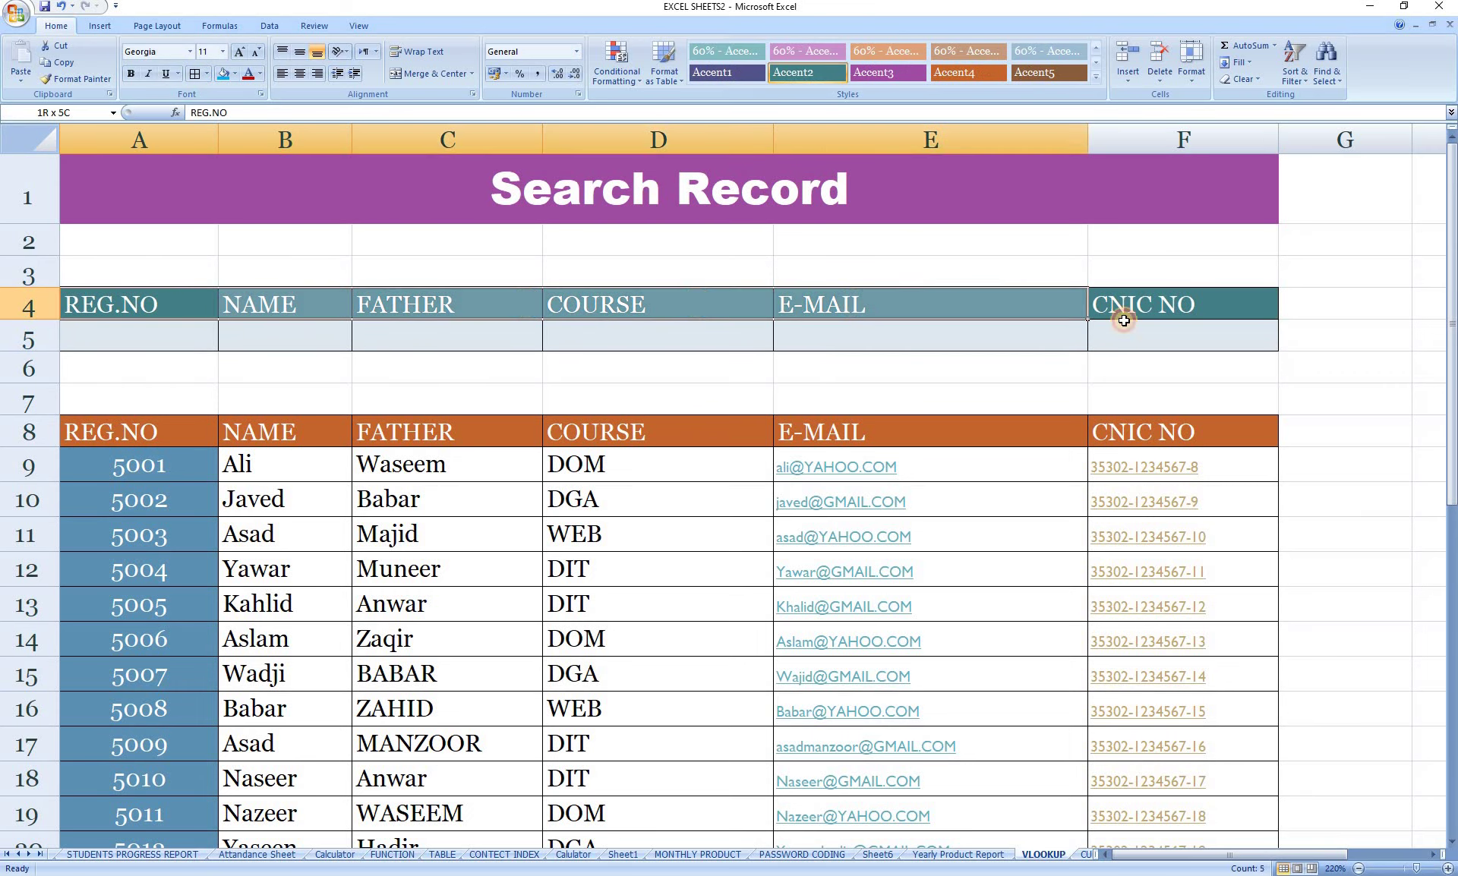
{"action": "left_click_drag", "start_coordinate": [393, 303], "coordinate": [1219, 340]}
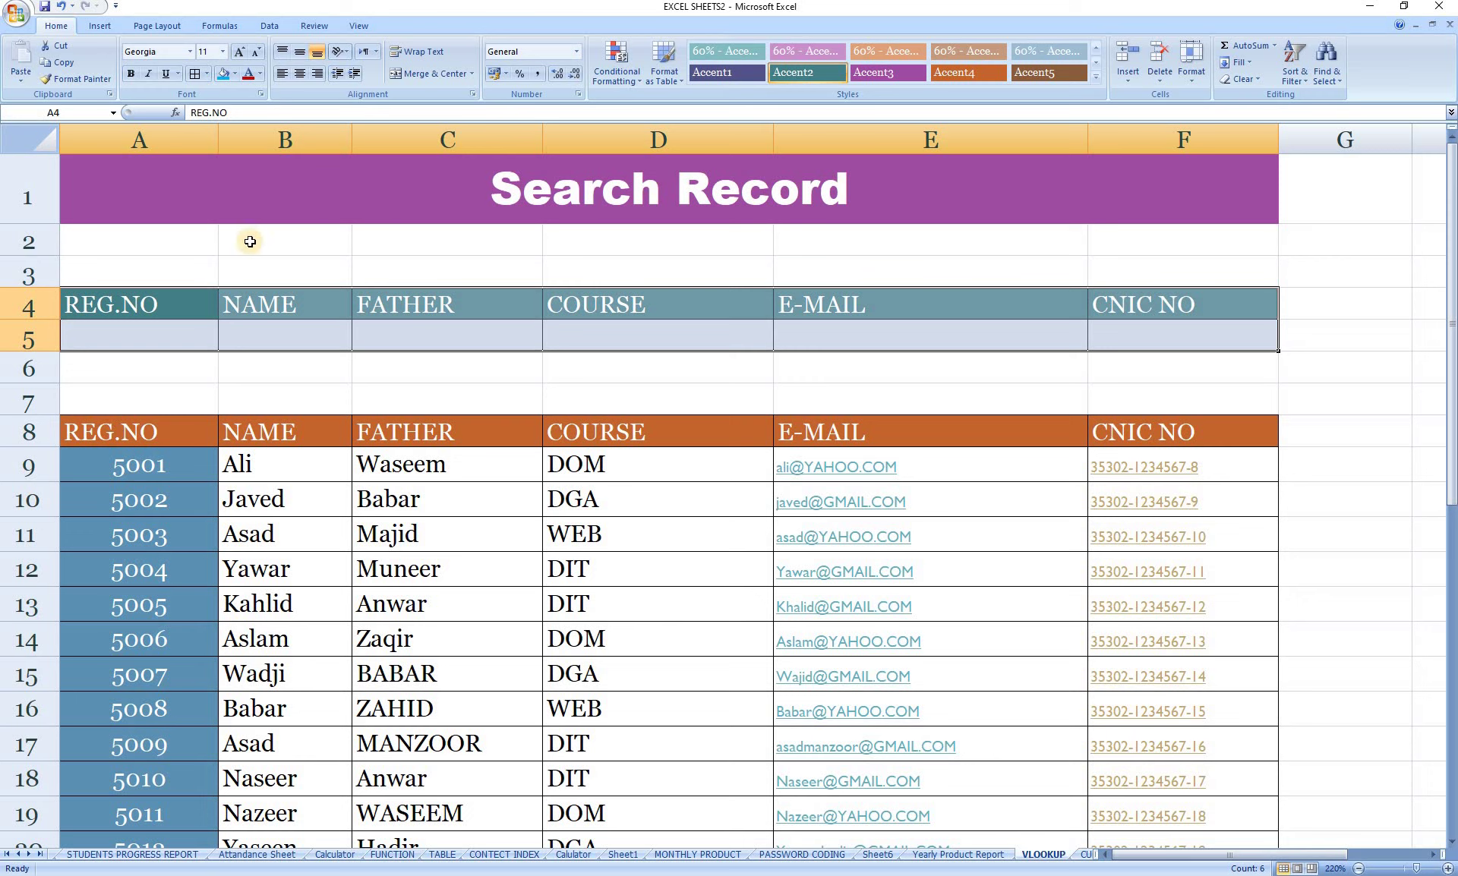
{"action": "left_click", "coordinate": [169, 240]}
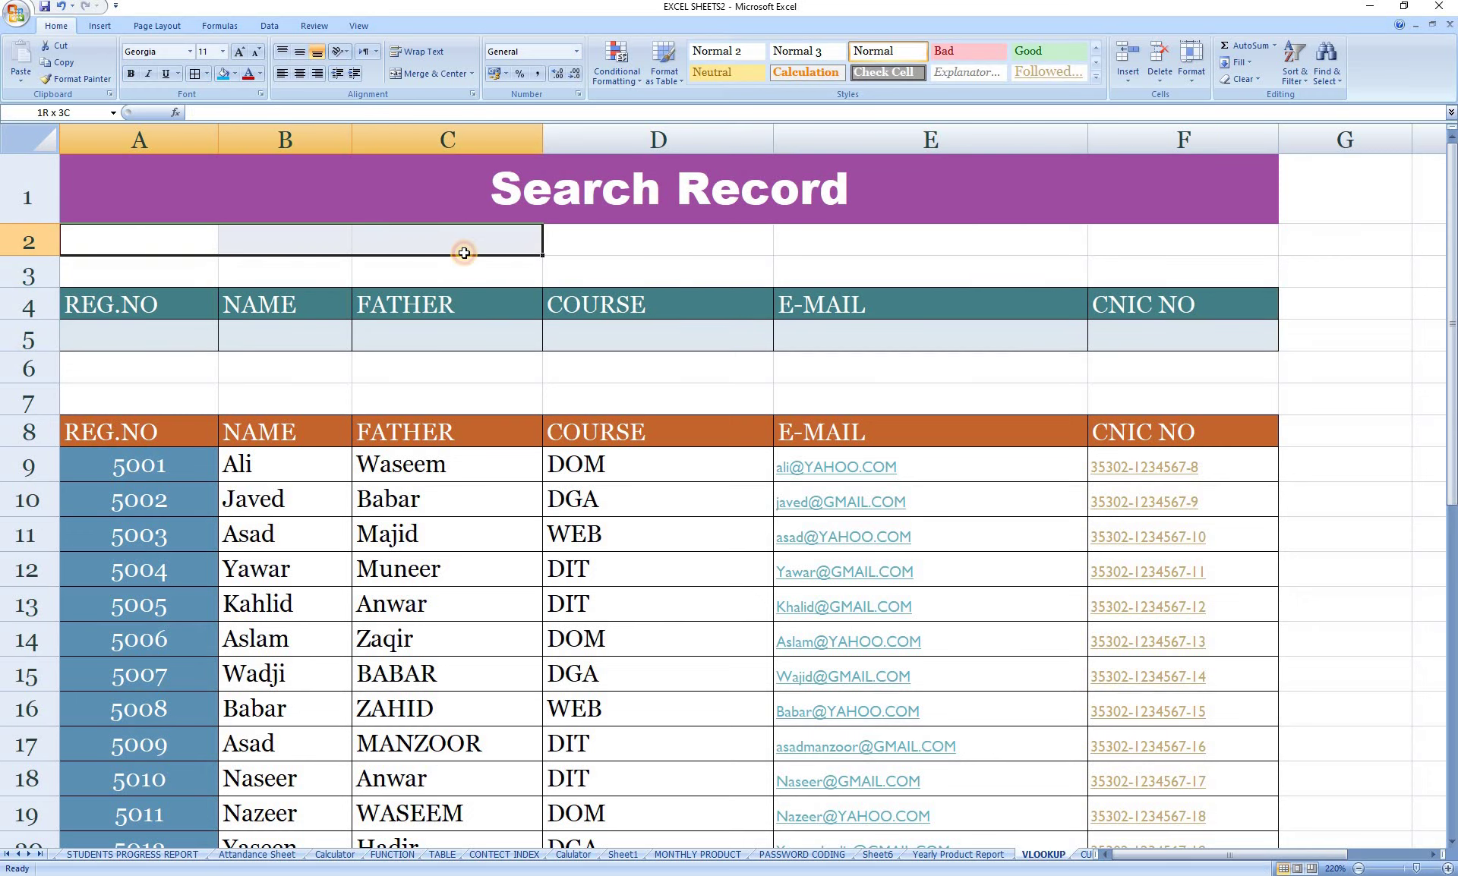
{"action": "left_click_drag", "start_coordinate": [350, 235], "coordinate": [466, 262]}
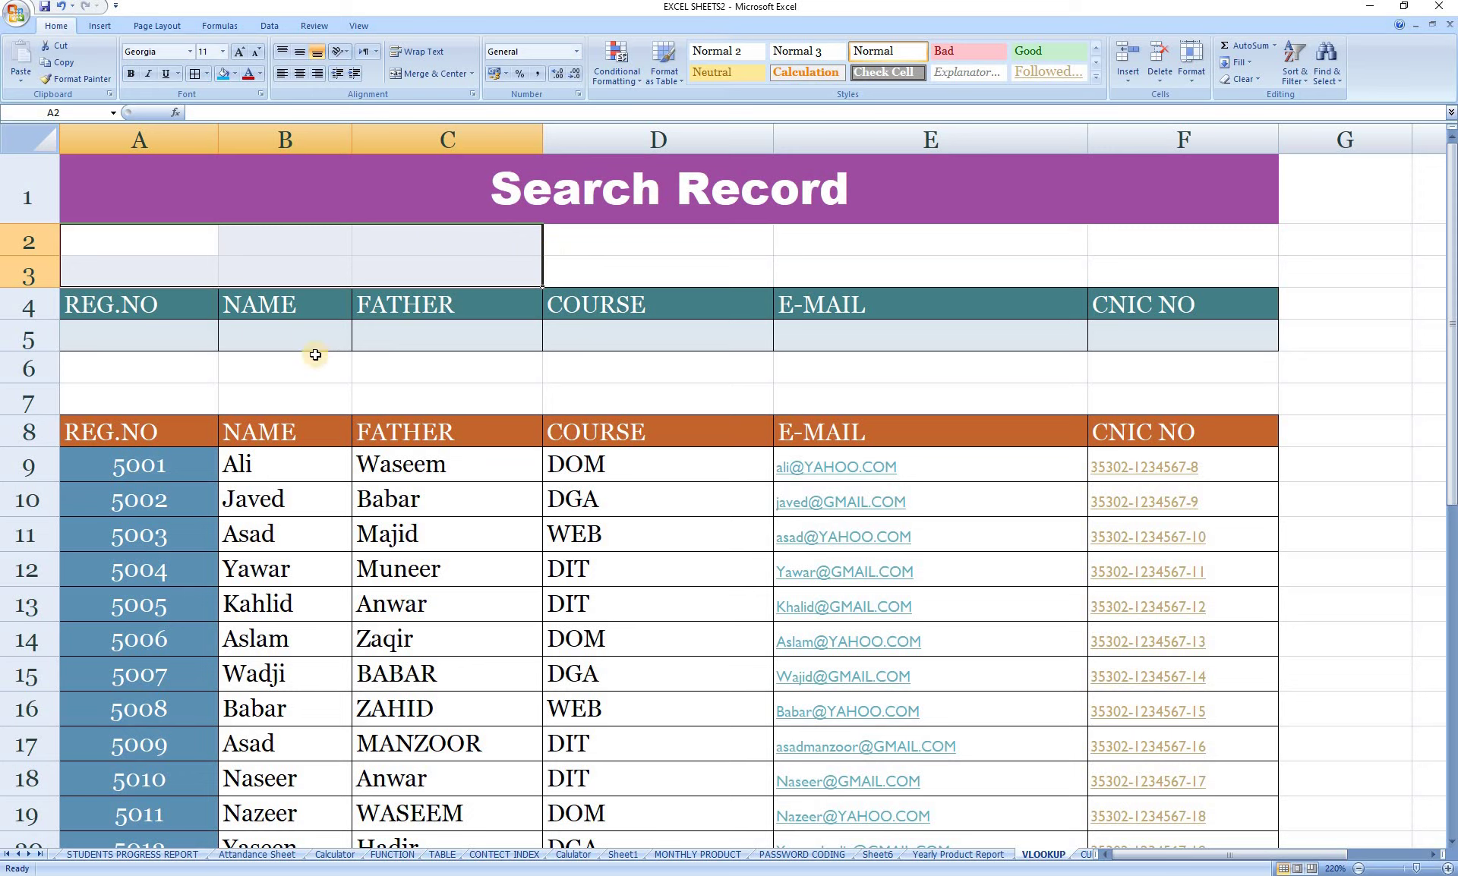
{"action": "left_click", "coordinate": [151, 253]}
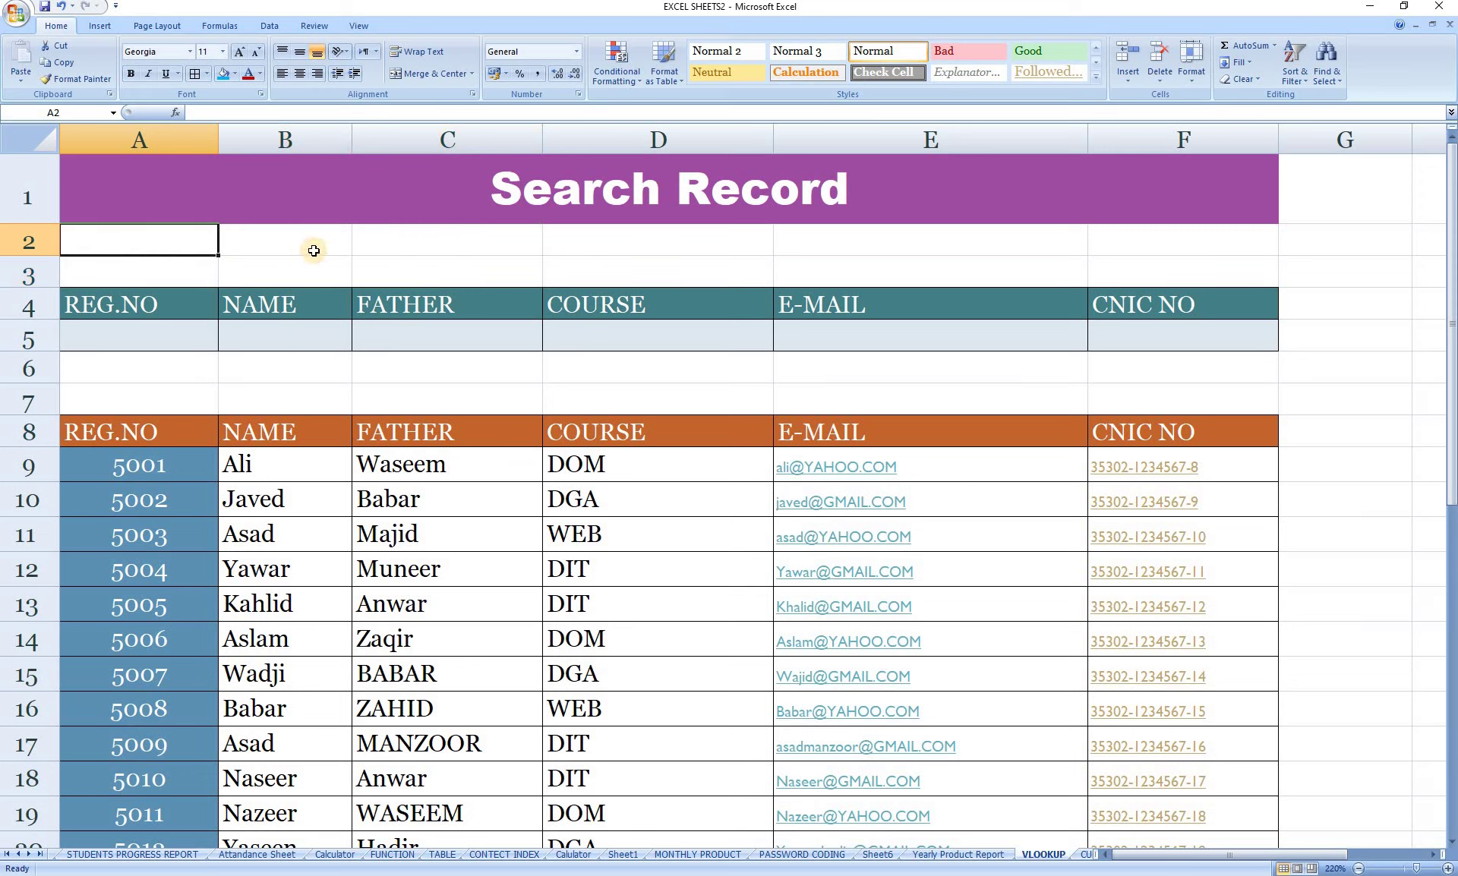
{"action": "mouse_move", "coordinate": [202, 238]}
{"action": "left_mouse_down"}
{"action": "mouse_move", "coordinate": [569, 227]}
{"action": "mouse_move", "coordinate": [531, 257]}
{"action": "left_mouse_up"}
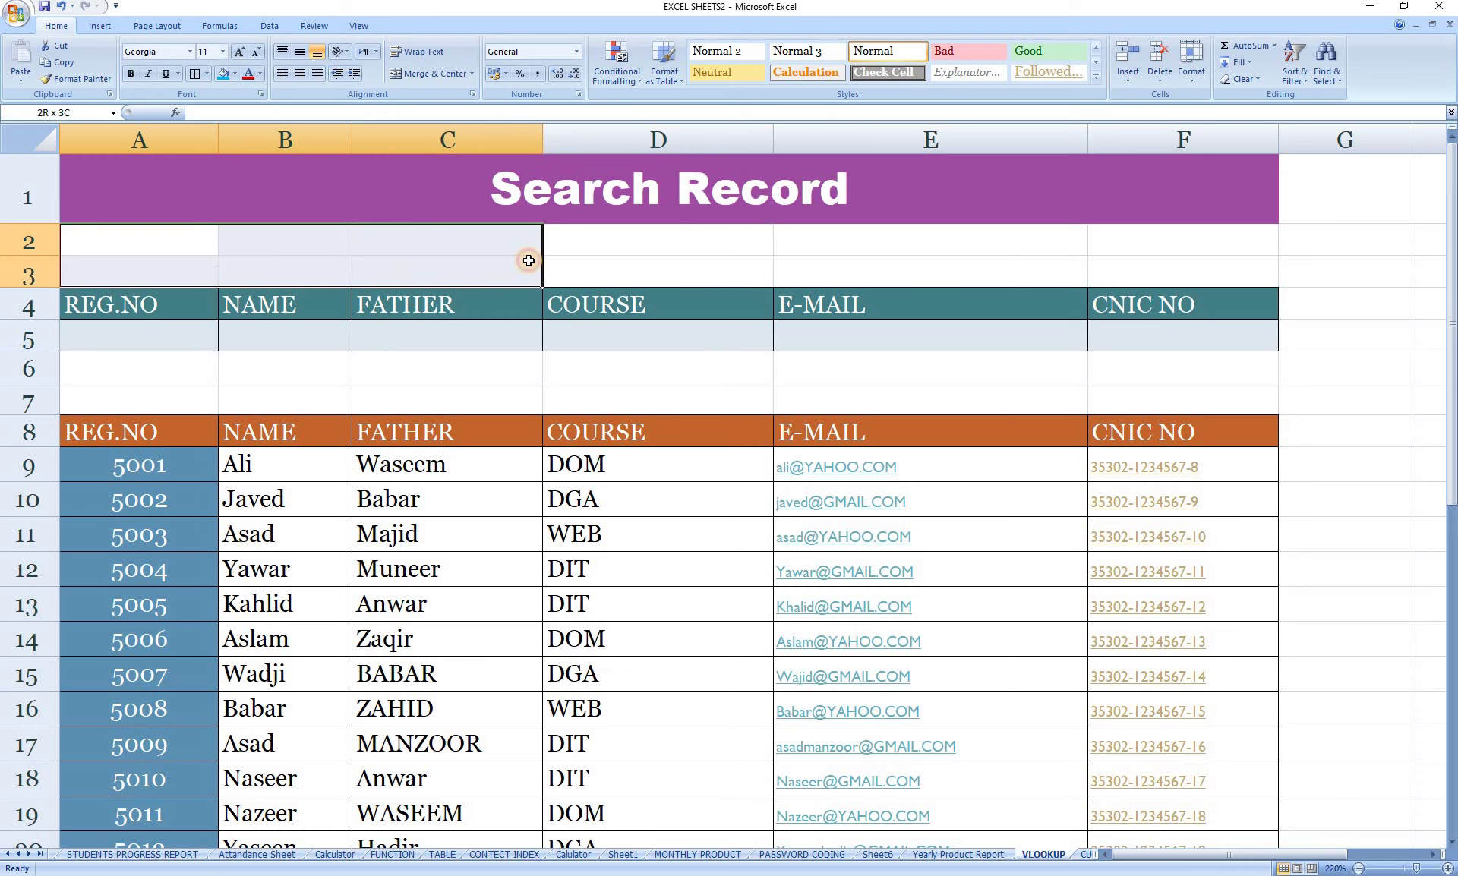
Copy the REG.NO header from A4 into A2 and merge A2:D3, centred horizontally and vertically
{"action": "left_click", "coordinate": [205, 245]}
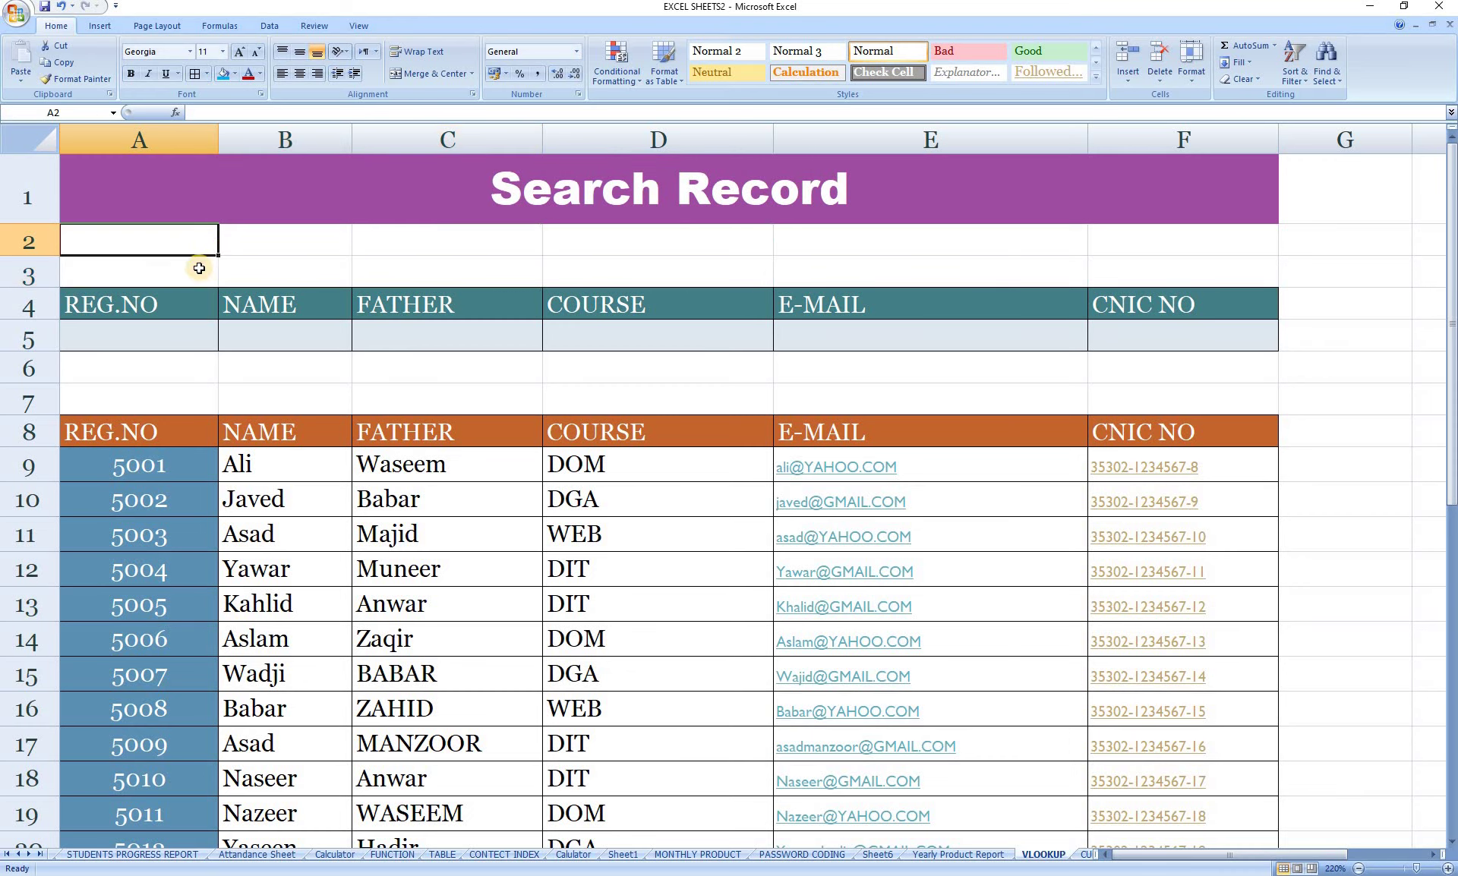
{"action": "left_click", "coordinate": [181, 308]}
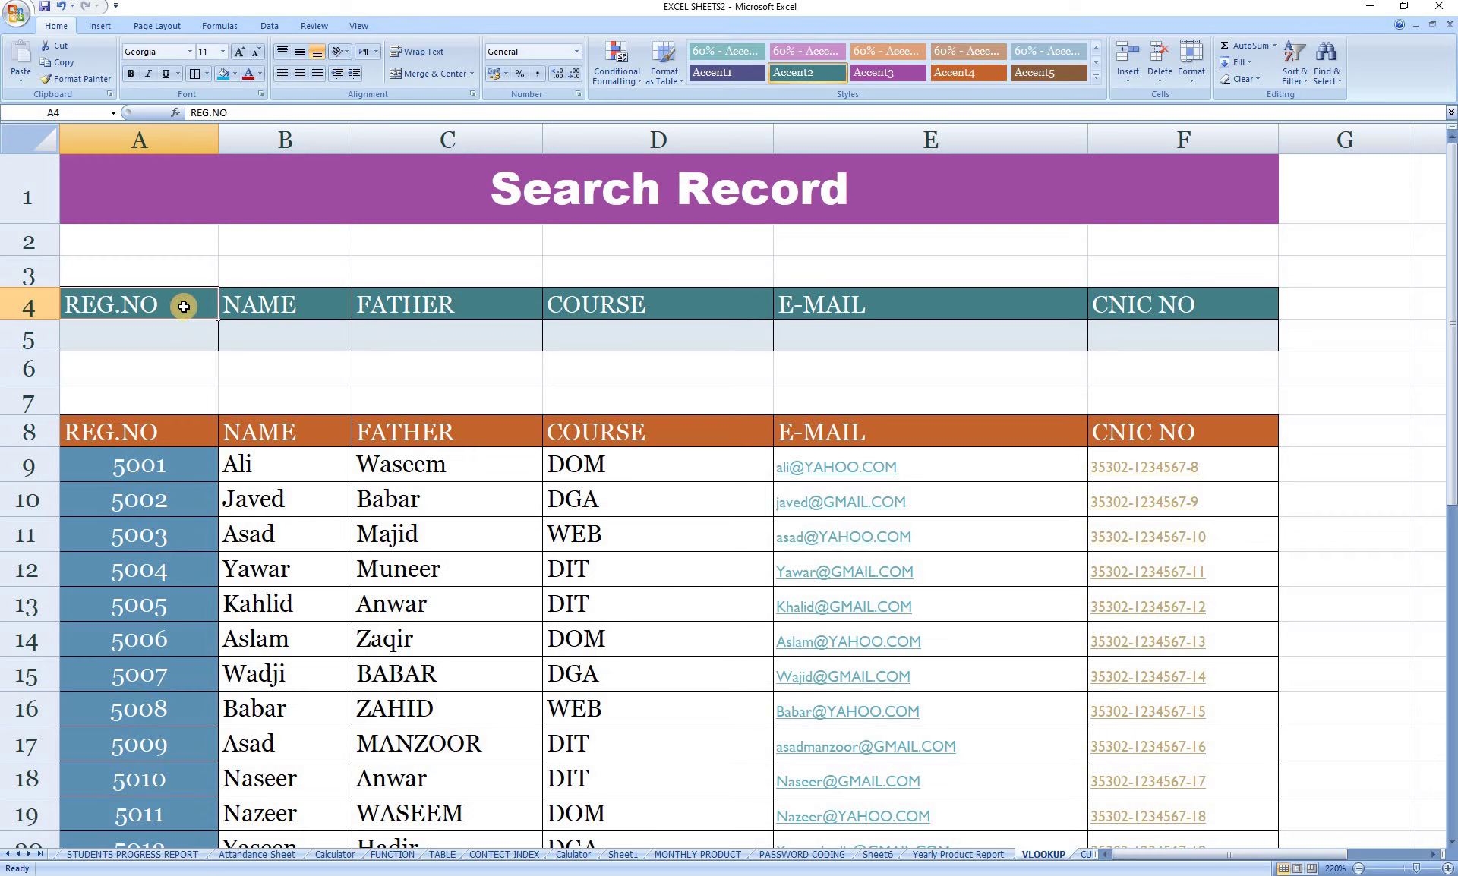
{"action": "key", "text": "ctrl+c"}
{"action": "left_click", "coordinate": [202, 236]}
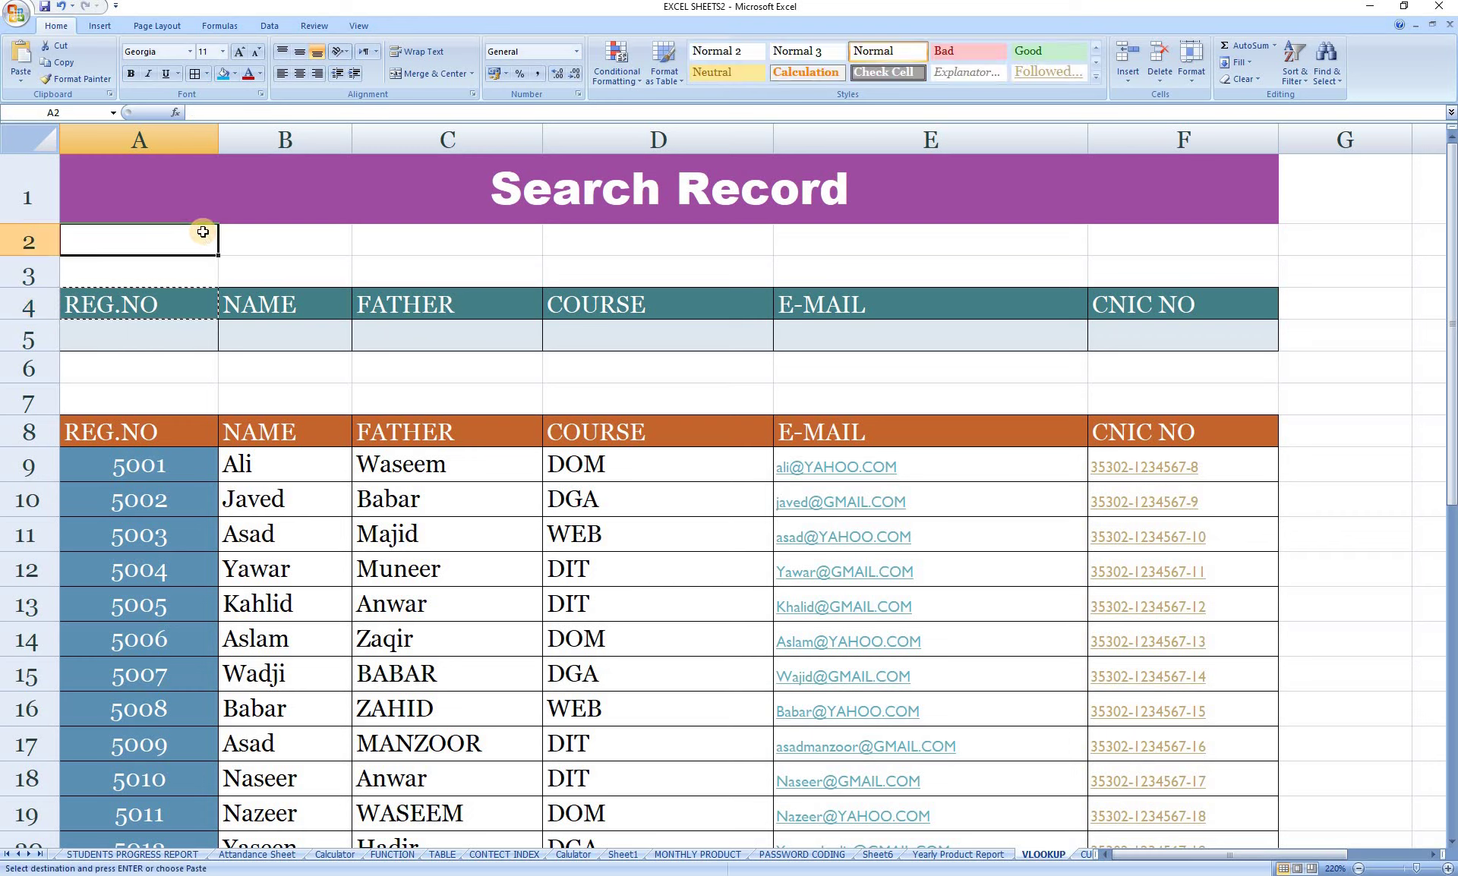
{"action": "key", "text": "Return"}
{"action": "left_click_drag", "start_coordinate": [202, 232], "coordinate": [559, 262]}
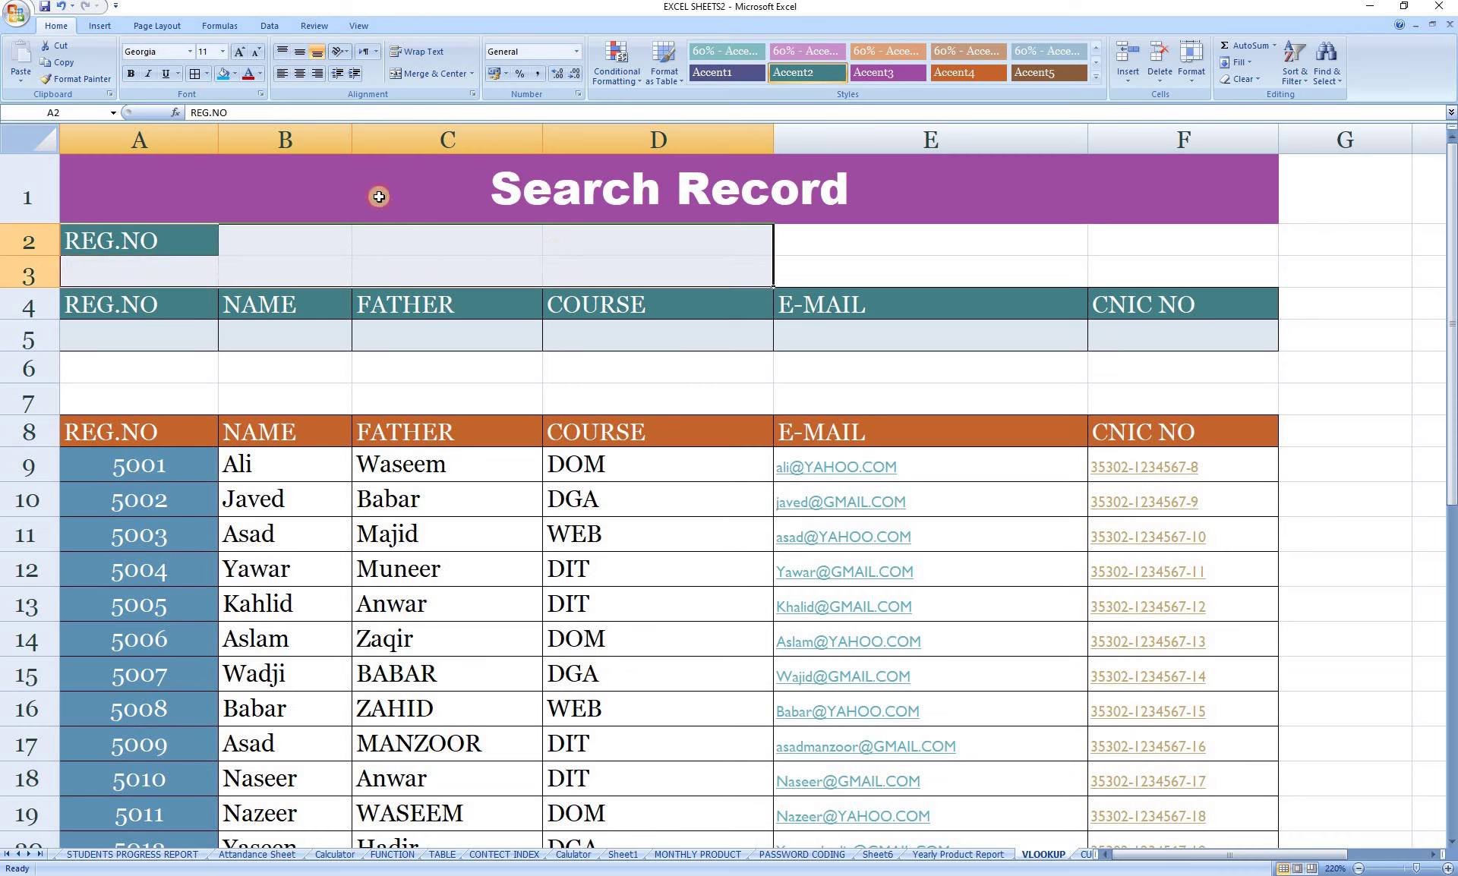
{"action": "left_click", "coordinate": [424, 74]}
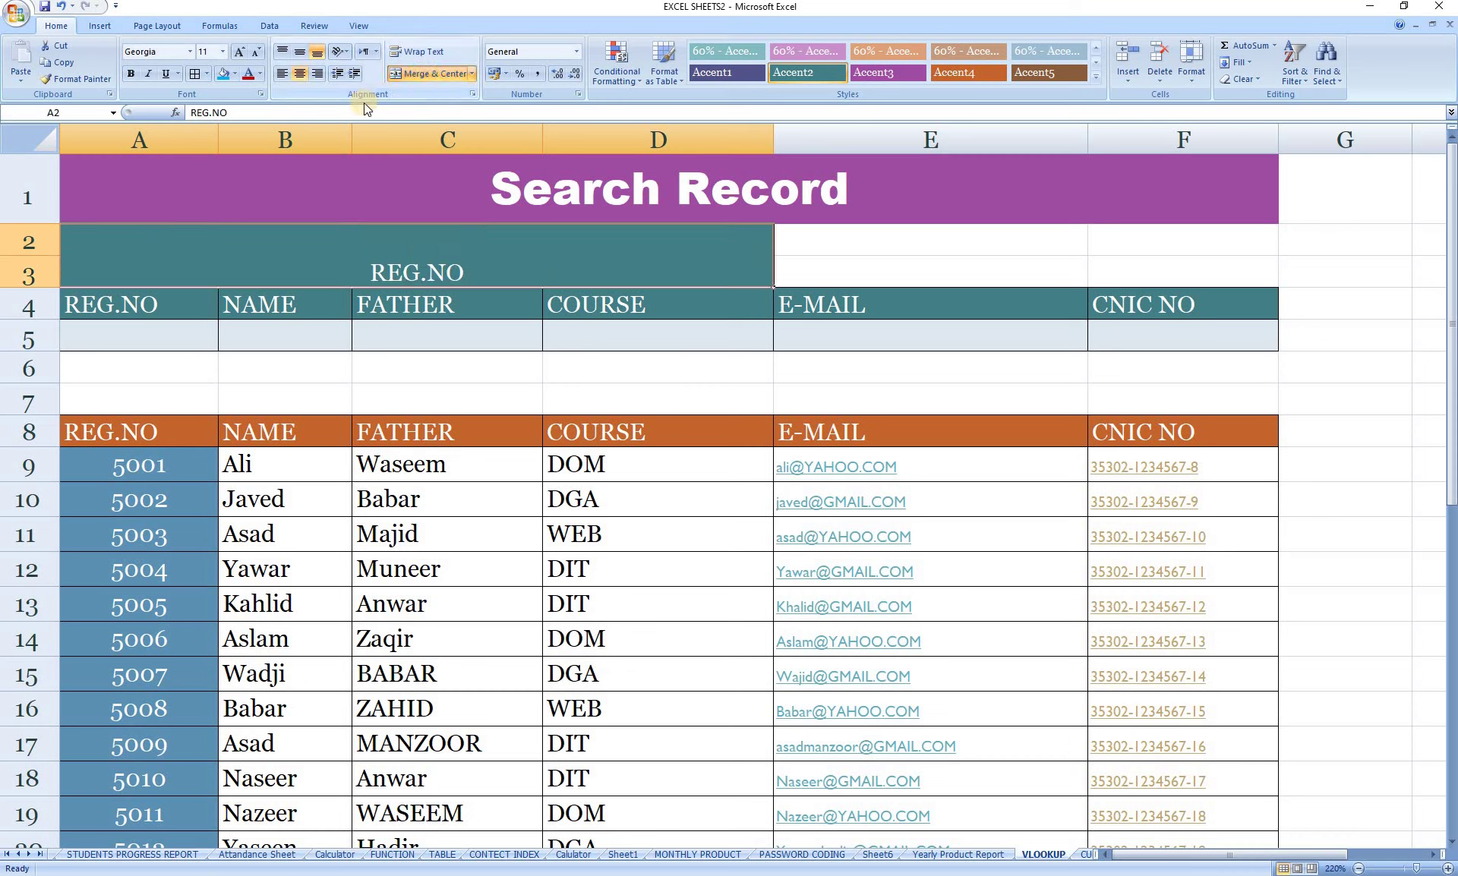
{"action": "left_click", "coordinate": [298, 51]}
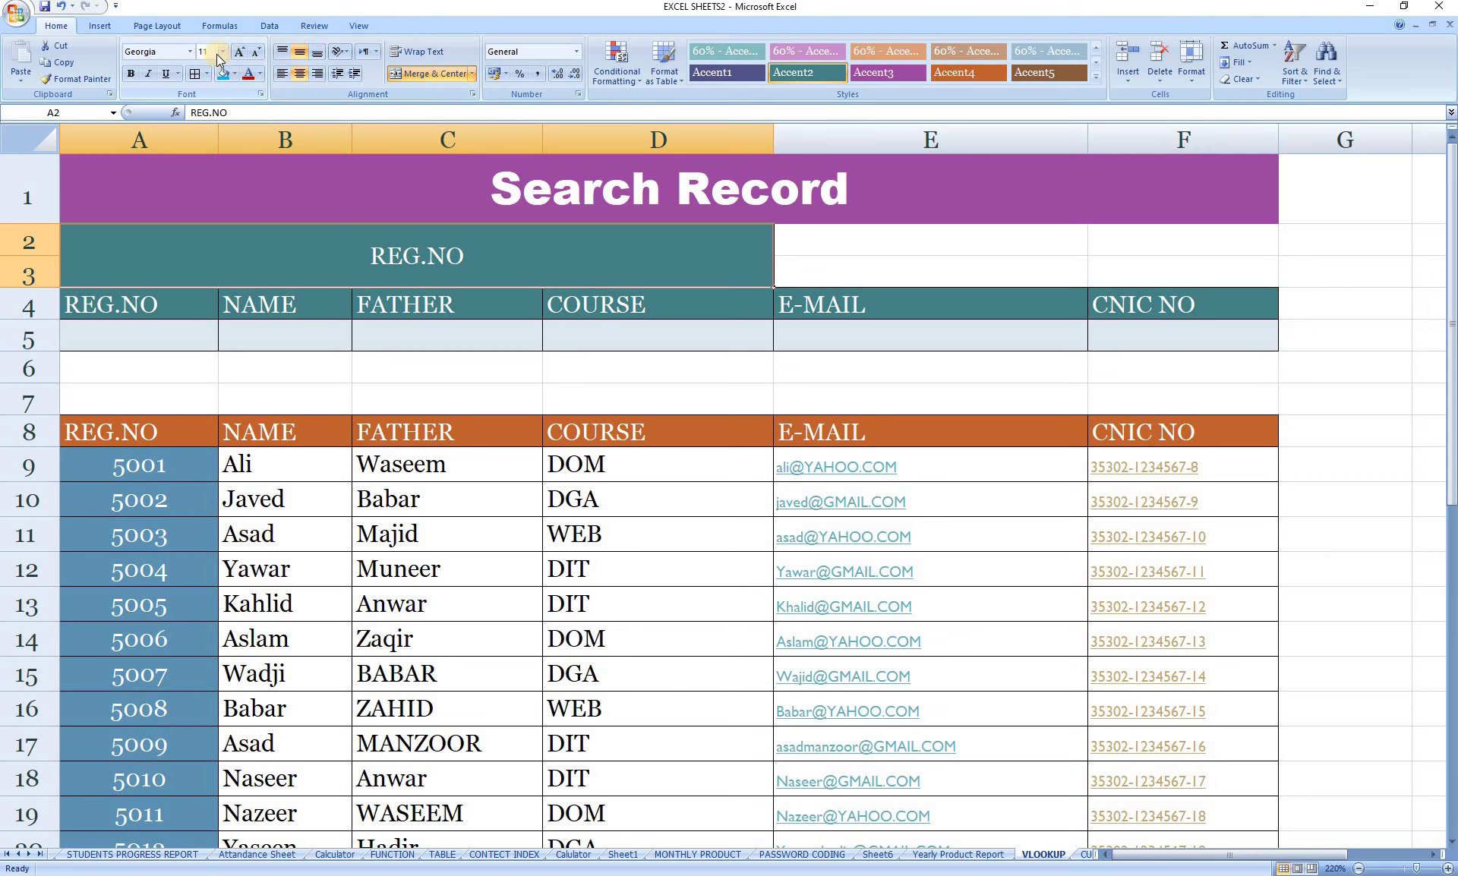
Format the REG.NO label in Arial Black with the brown Accent5 cell style
{"action": "left_click", "coordinate": [190, 51]}
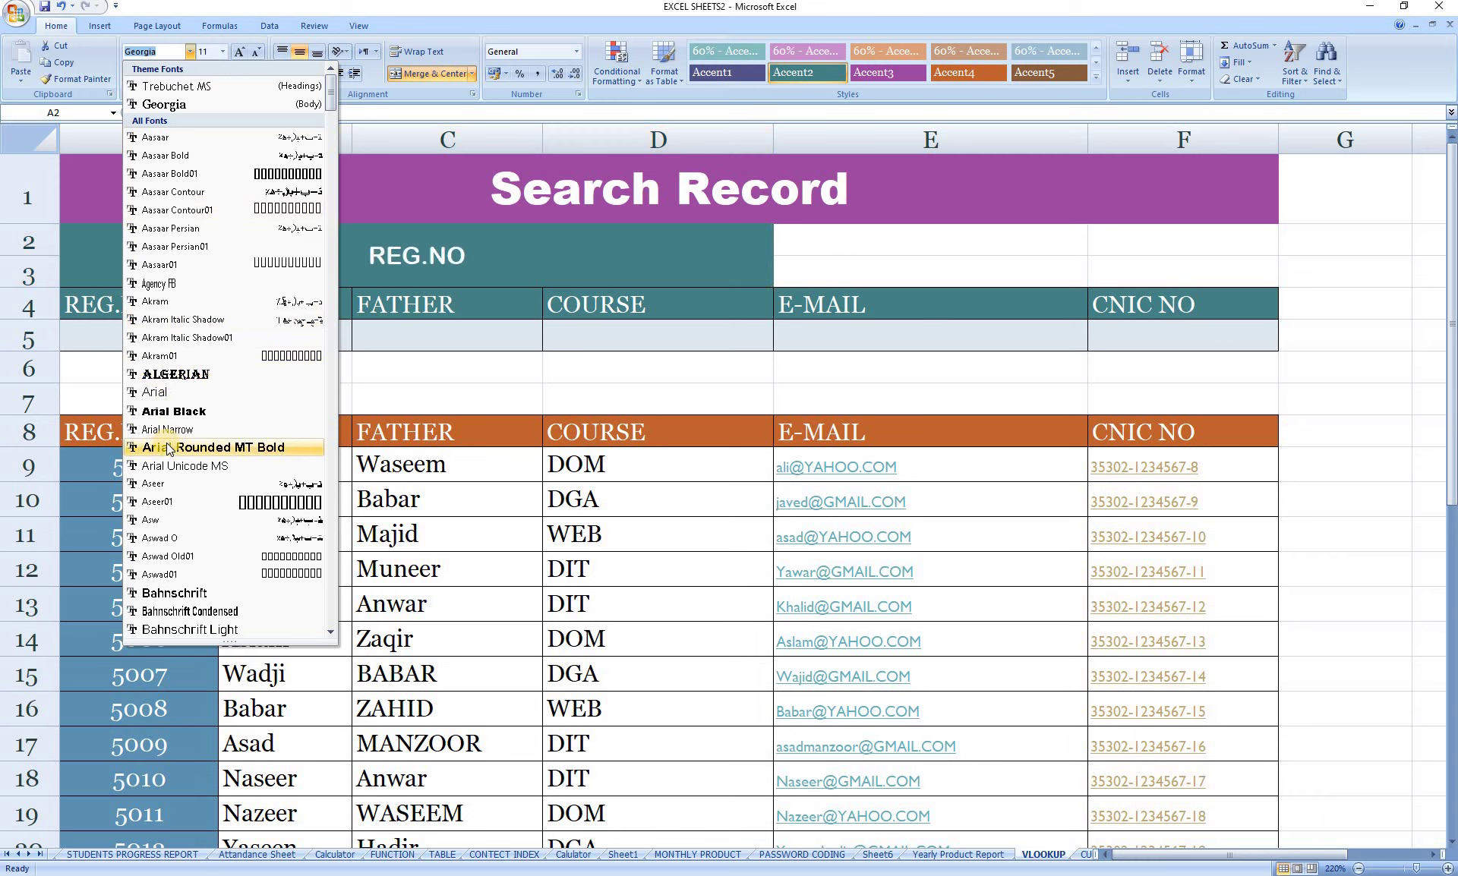
{"action": "left_click", "coordinate": [171, 410]}
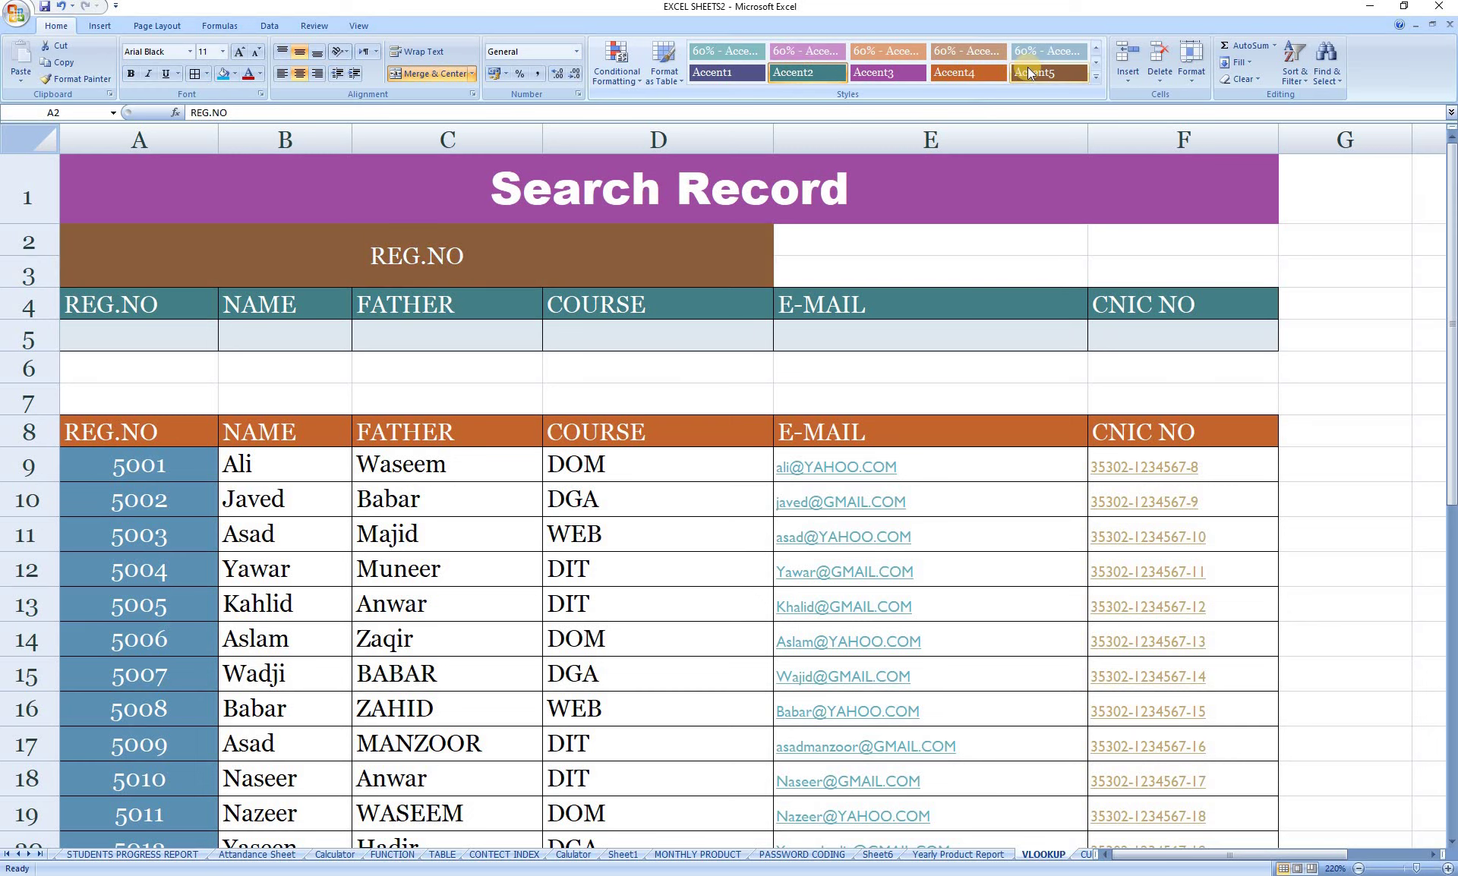
{"action": "left_click", "coordinate": [1067, 70]}
Merge E2:F3 into one entry box and outline it with a thick box border
{"action": "left_click_drag", "start_coordinate": [886, 243], "coordinate": [1159, 262]}
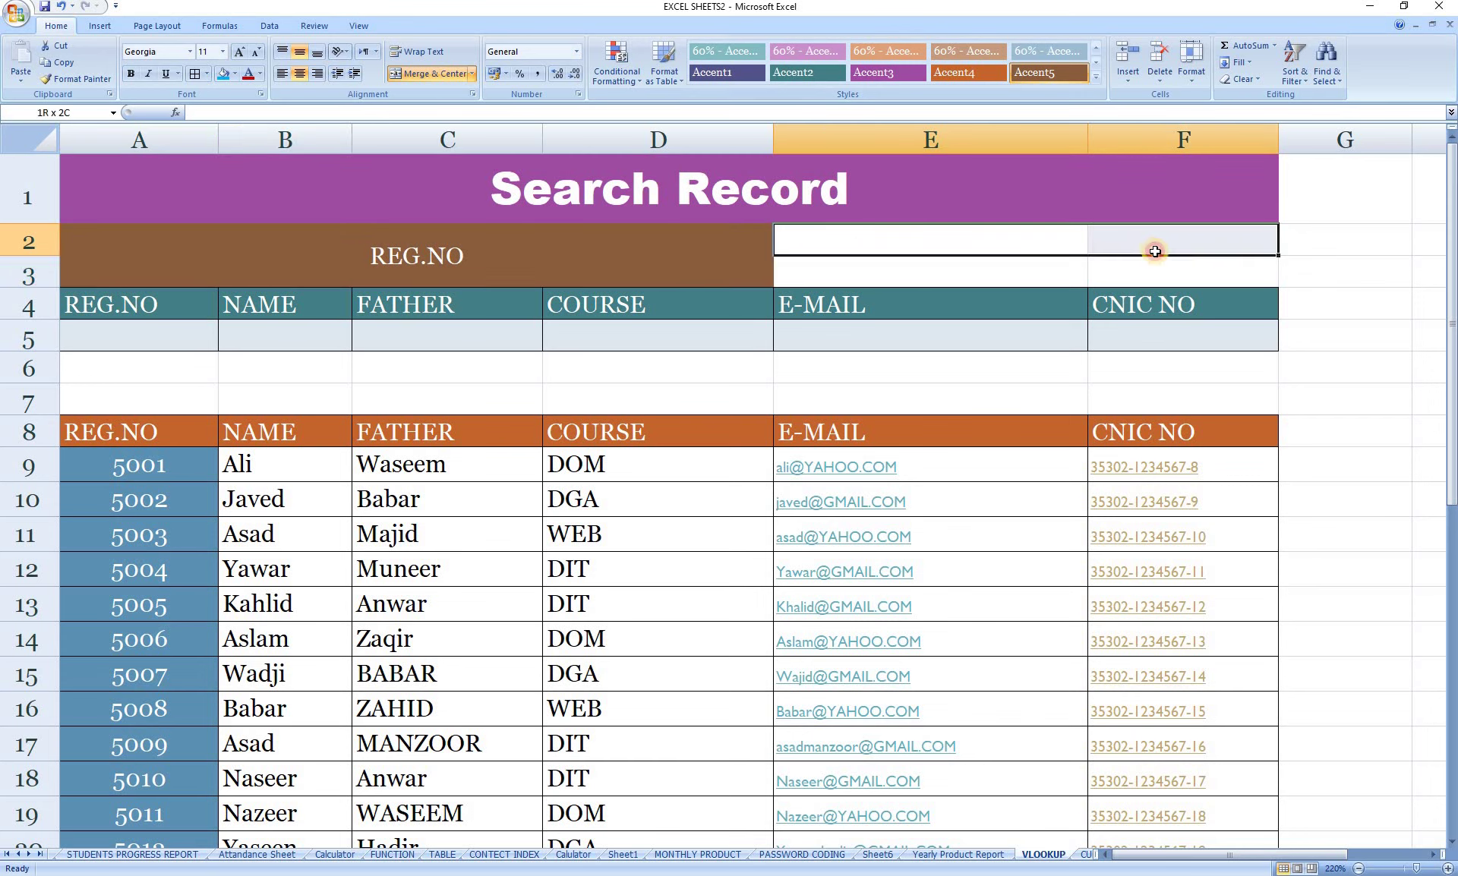
{"action": "left_click", "coordinate": [425, 76]}
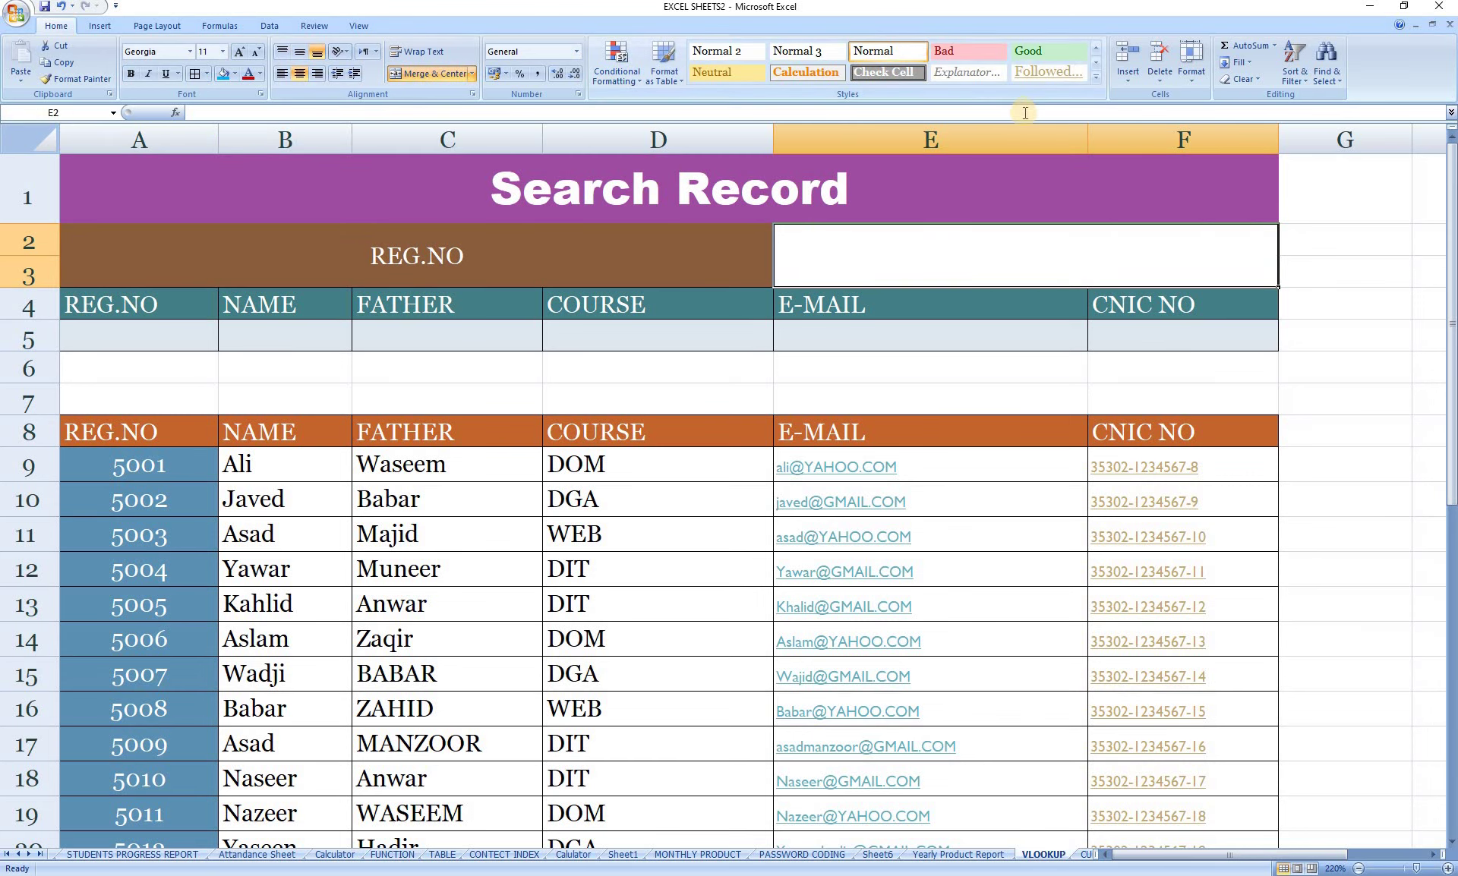
{"action": "left_click", "coordinate": [207, 74]}
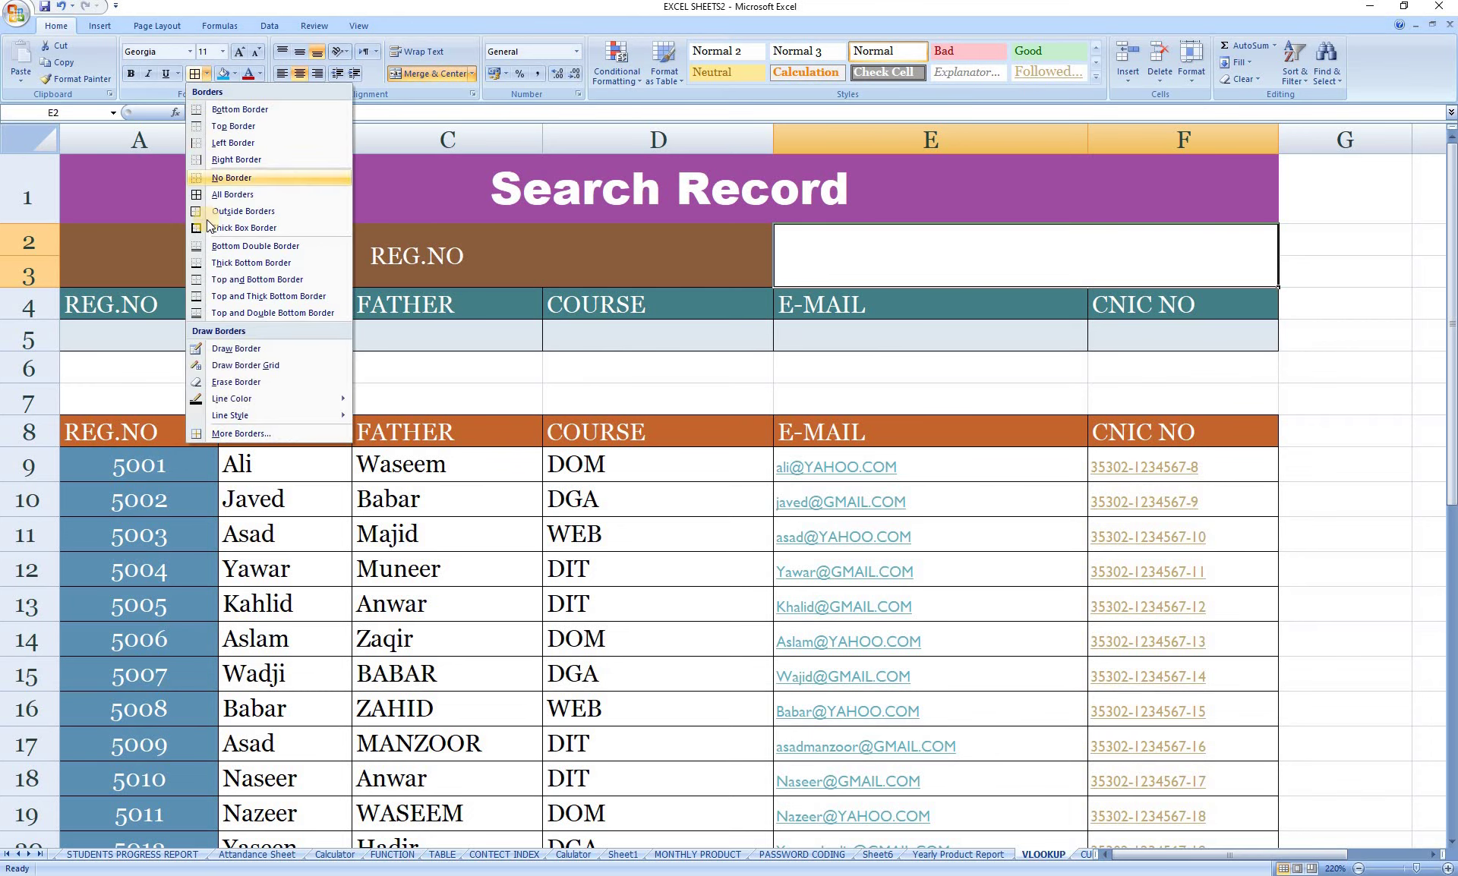
{"action": "left_click", "coordinate": [202, 226]}
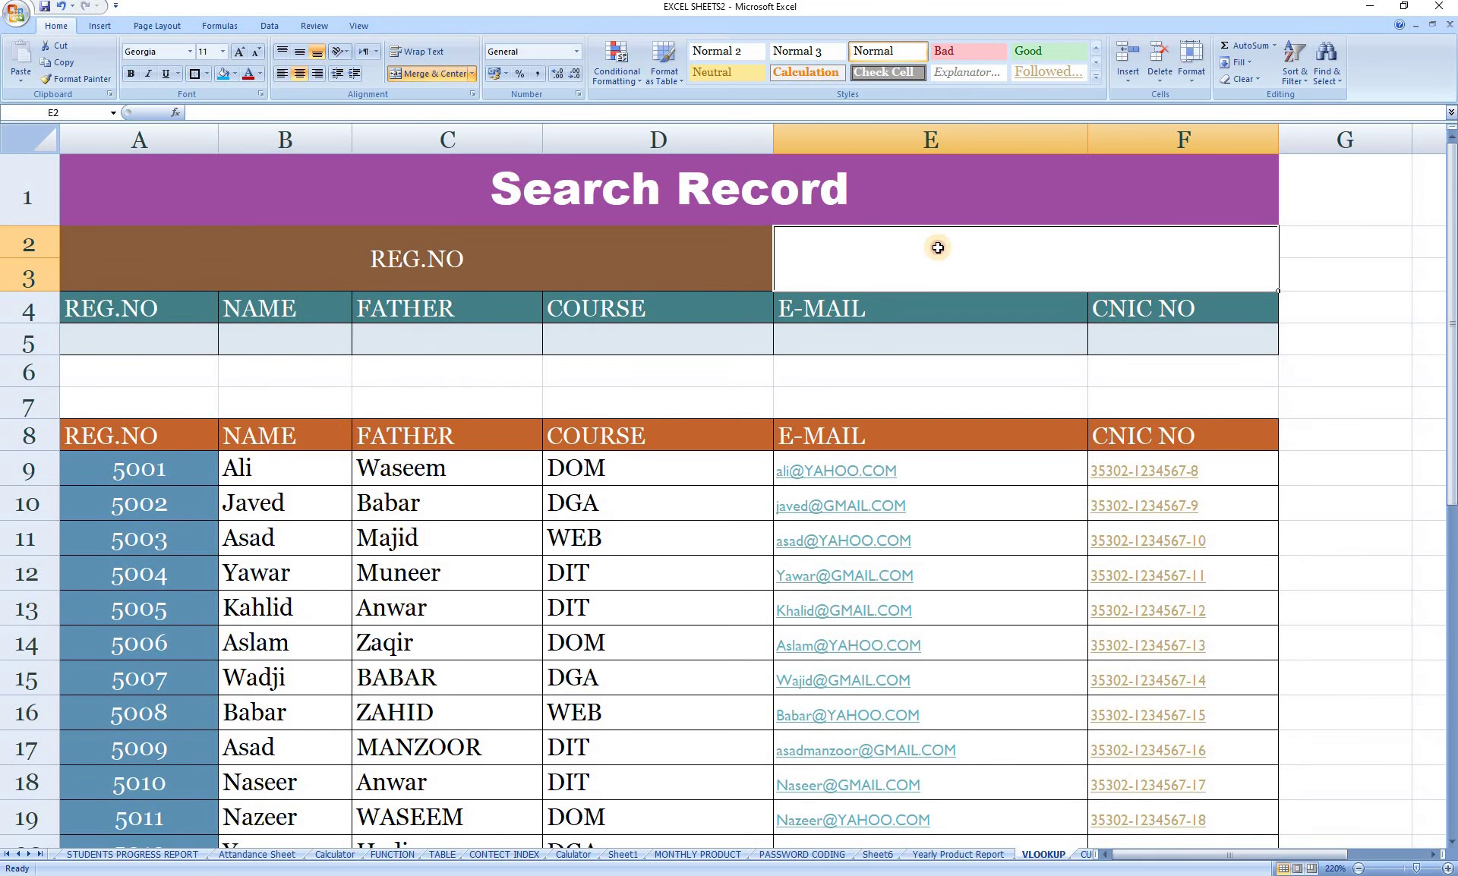
{"action": "left_click", "coordinate": [559, 254]}
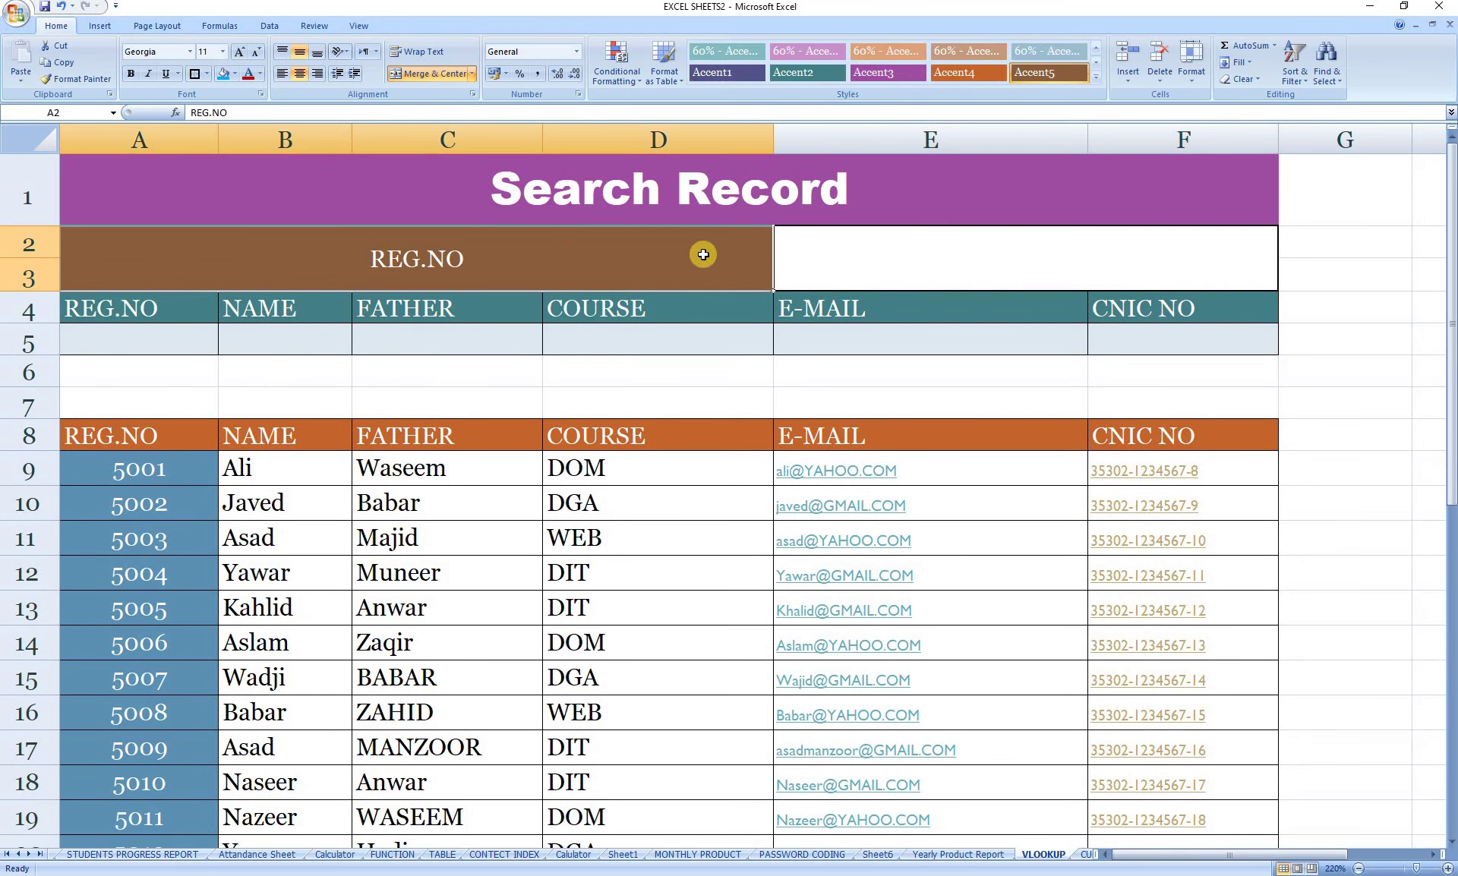
{"action": "left_click", "coordinate": [881, 271]}
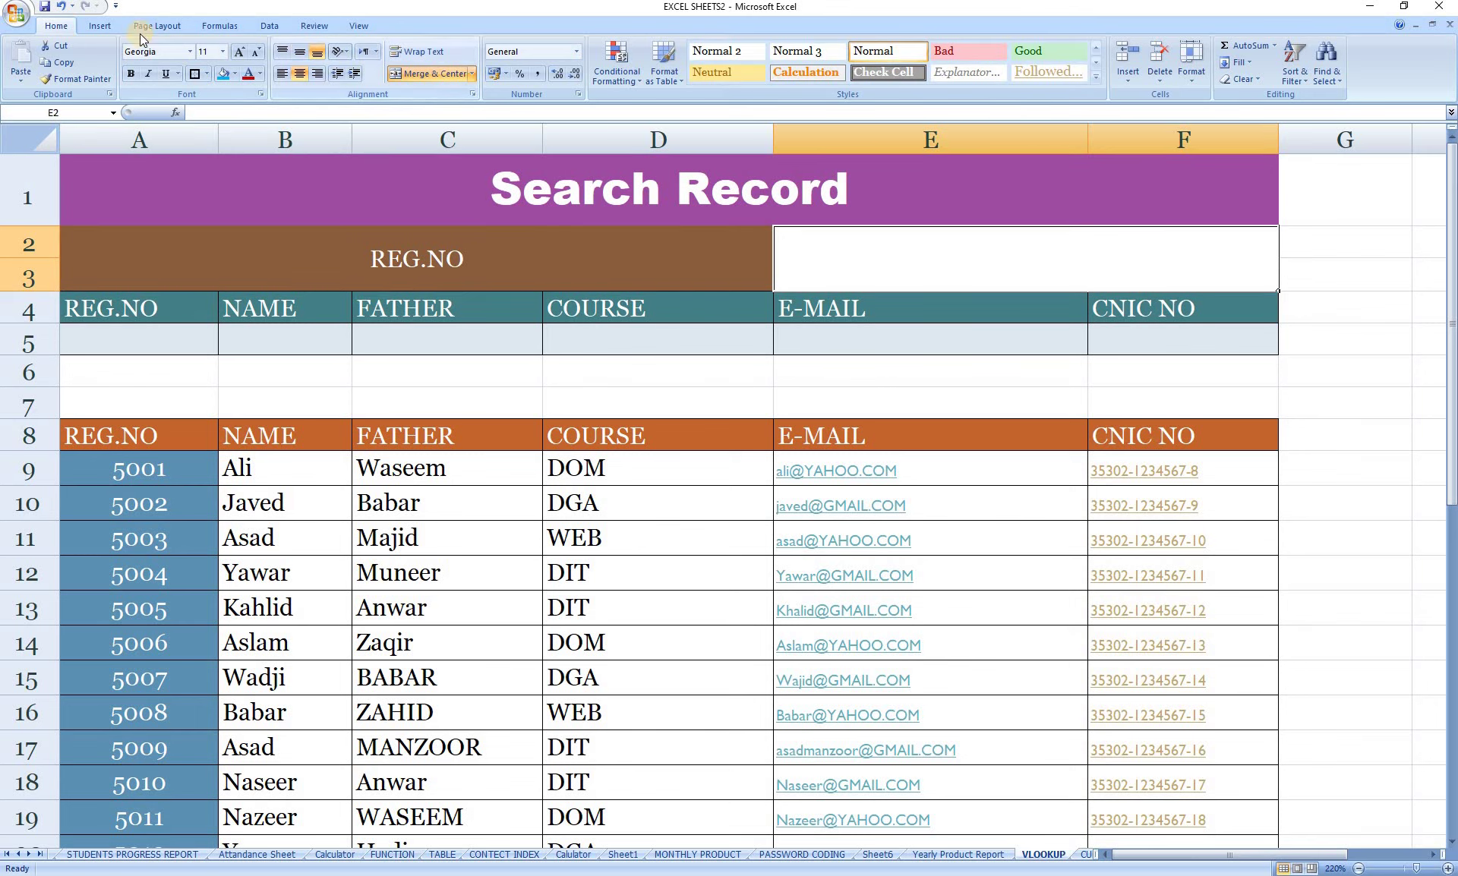
Draw a right-arrow shape between the REG.NO label and the input box
{"action": "left_click", "coordinate": [97, 30]}
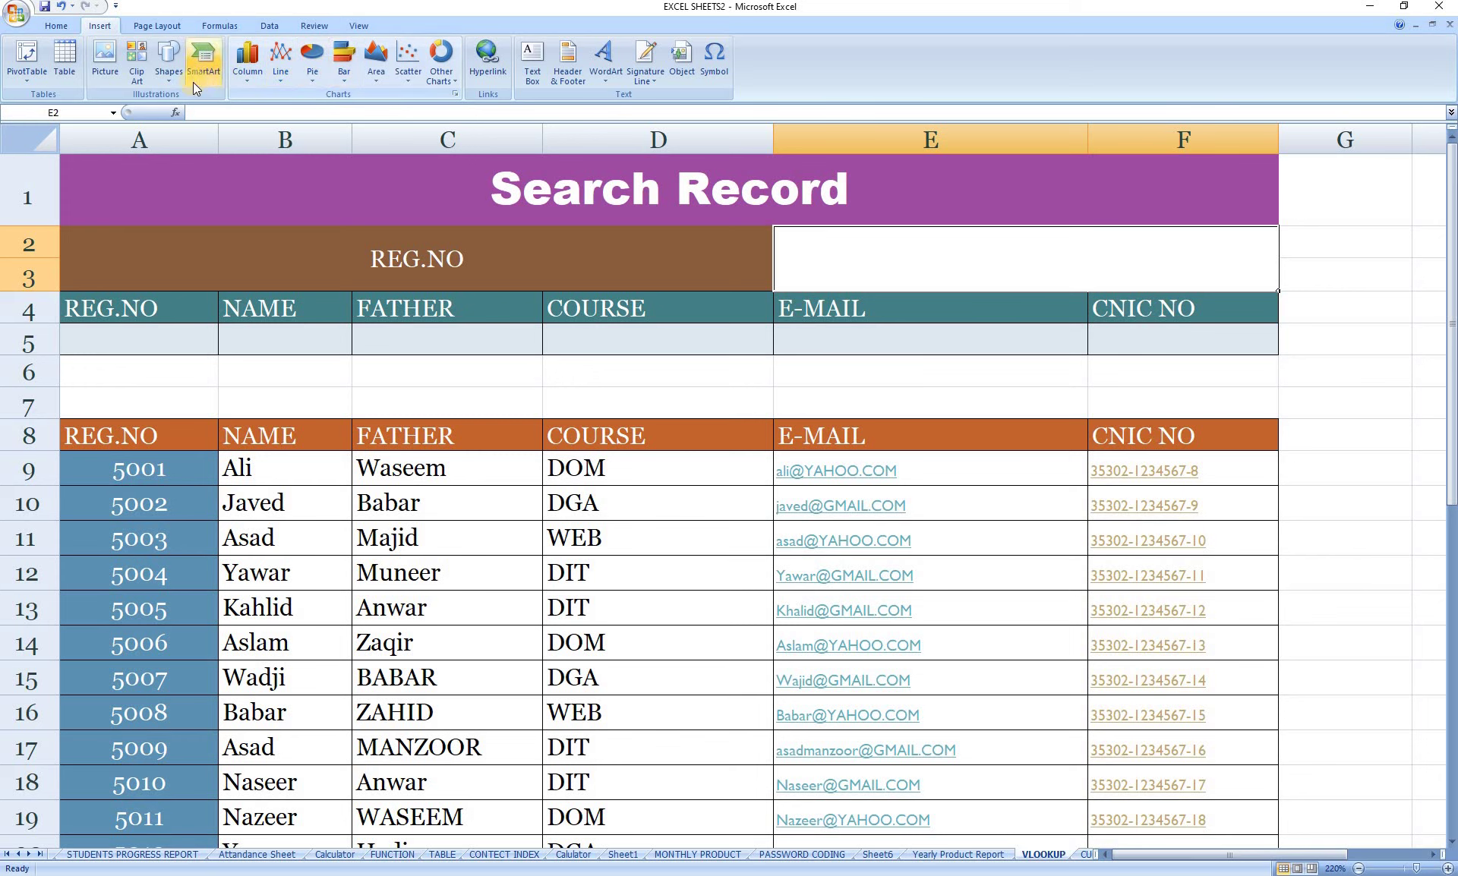
{"action": "left_click", "coordinate": [168, 79]}
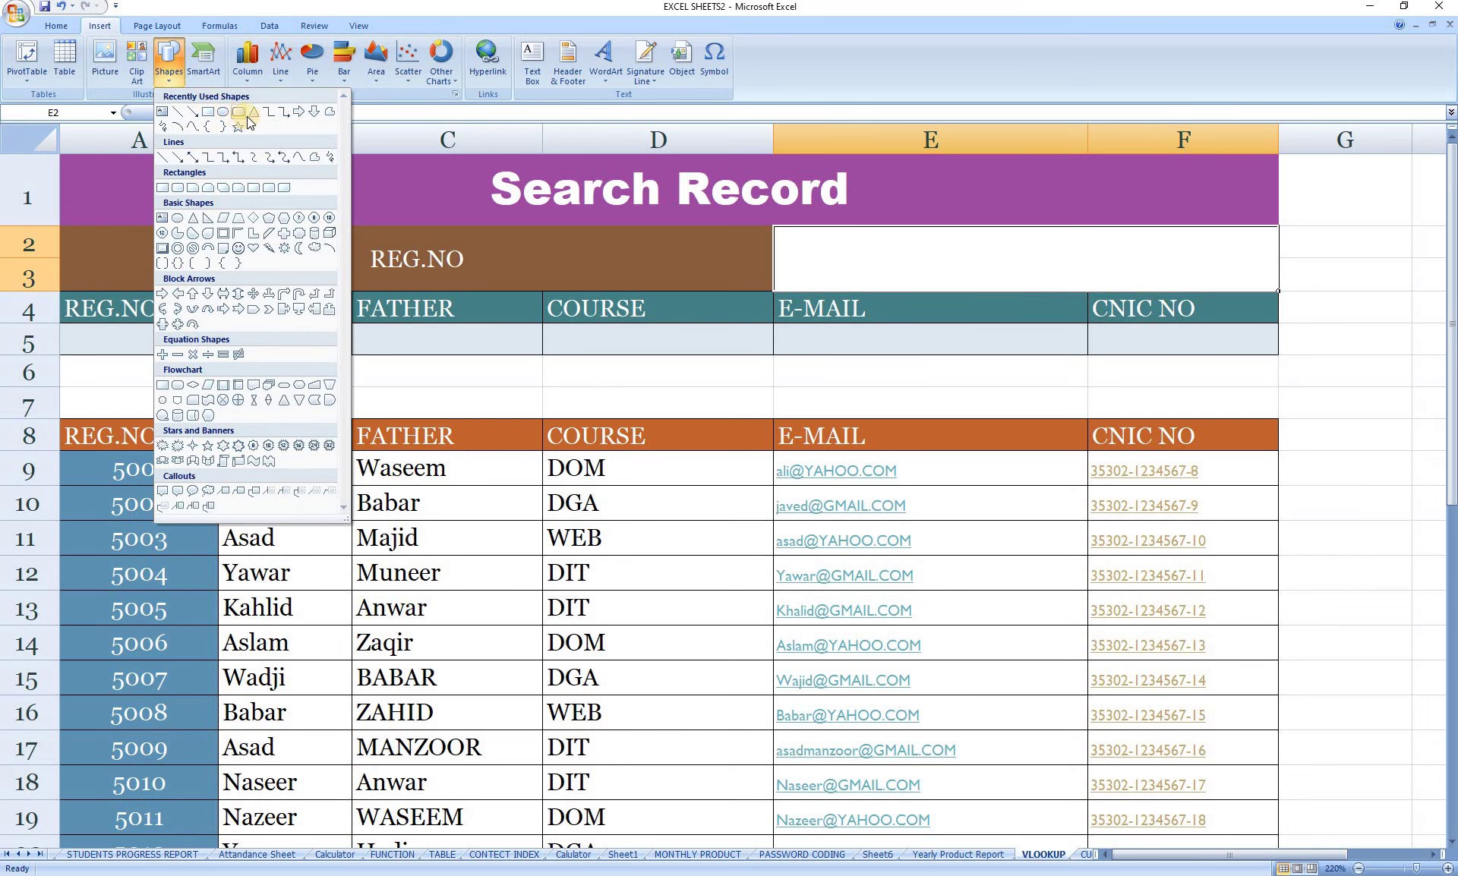
{"action": "left_click", "coordinate": [298, 113]}
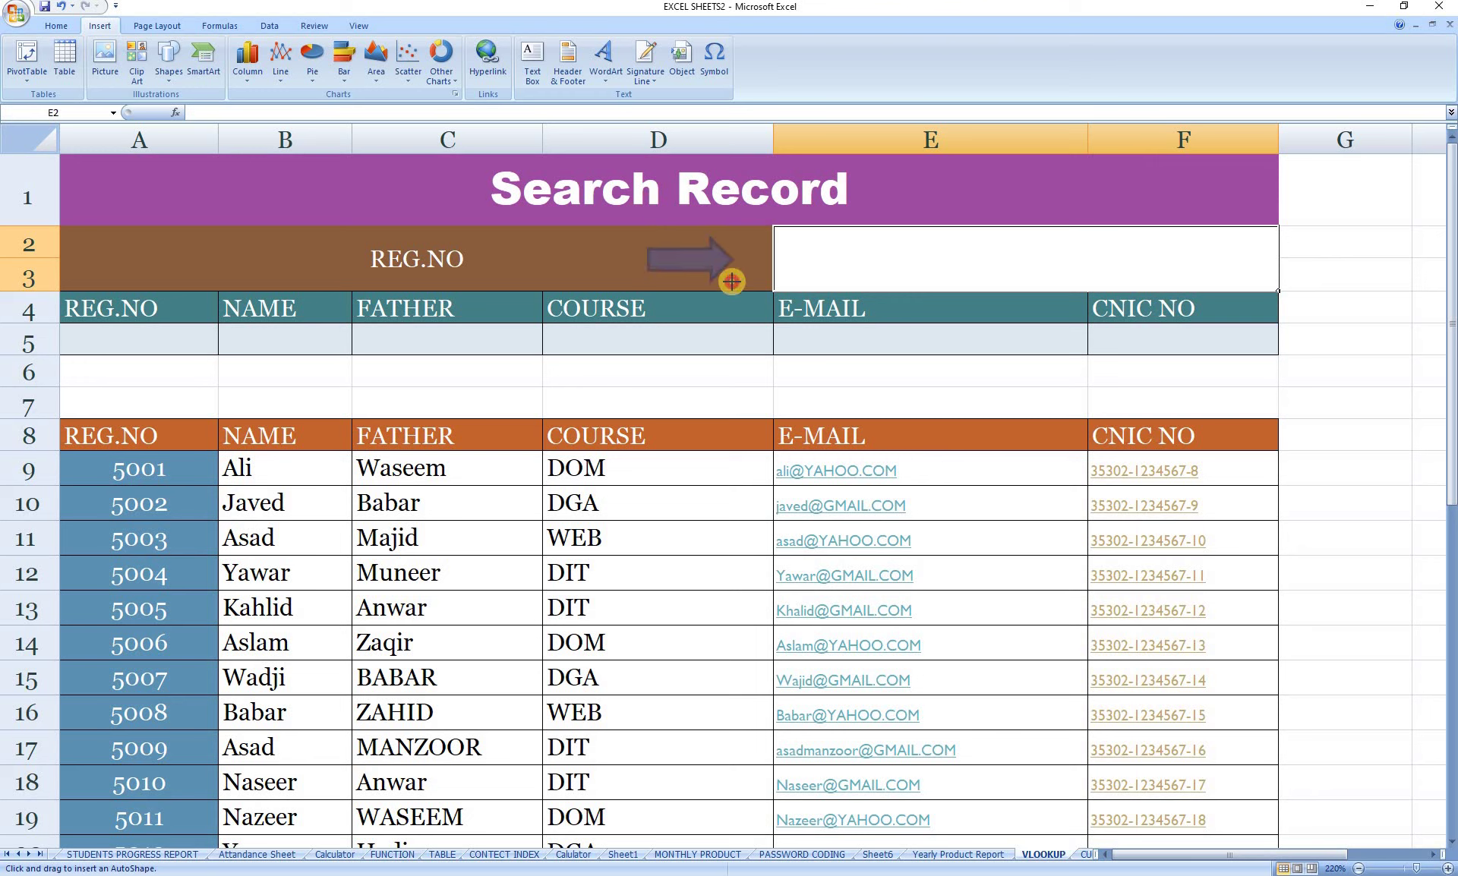
{"action": "mouse_move", "coordinate": [648, 239]}
{"action": "left_mouse_down"}
{"action": "mouse_move", "coordinate": [734, 287]}
{"action": "mouse_move", "coordinate": [702, 248]}
{"action": "mouse_move", "coordinate": [749, 292]}
{"action": "left_mouse_up"}
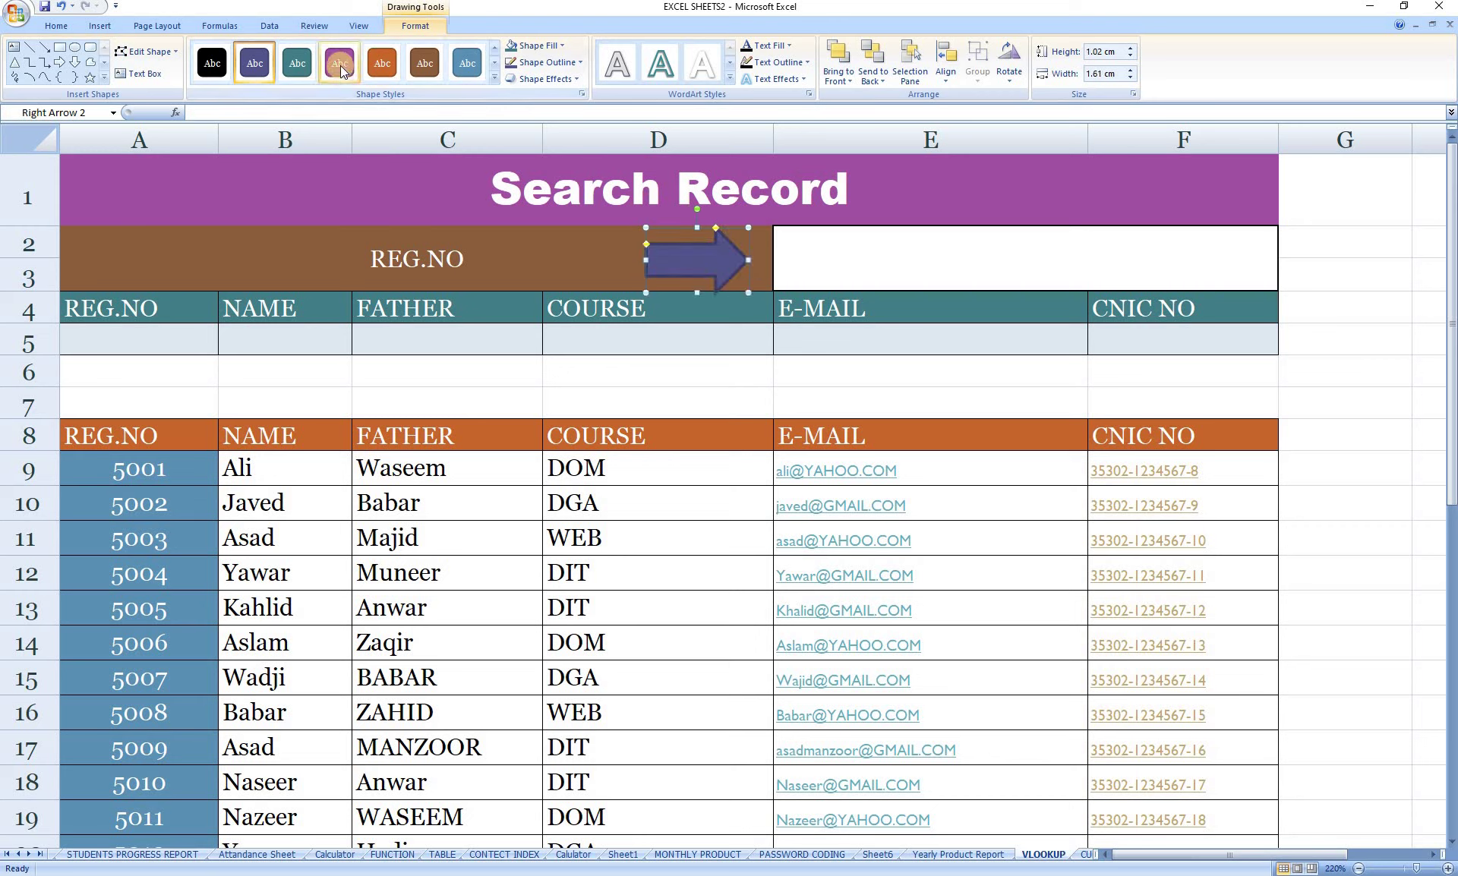
Apply a light purple shape style to the arrow
{"action": "left_click", "coordinate": [395, 60]}
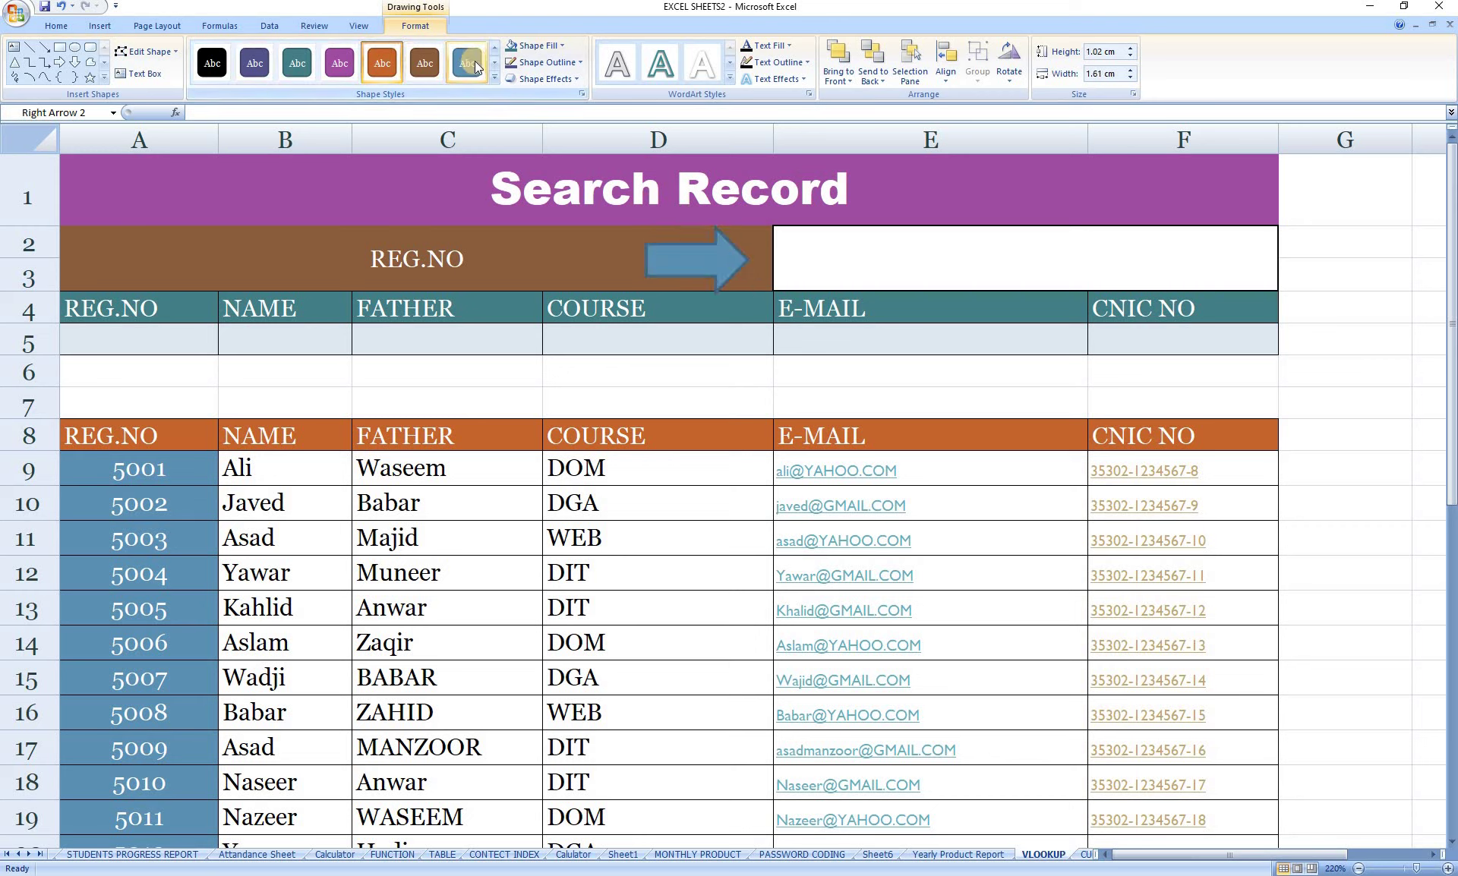
{"action": "left_click", "coordinate": [494, 80]}
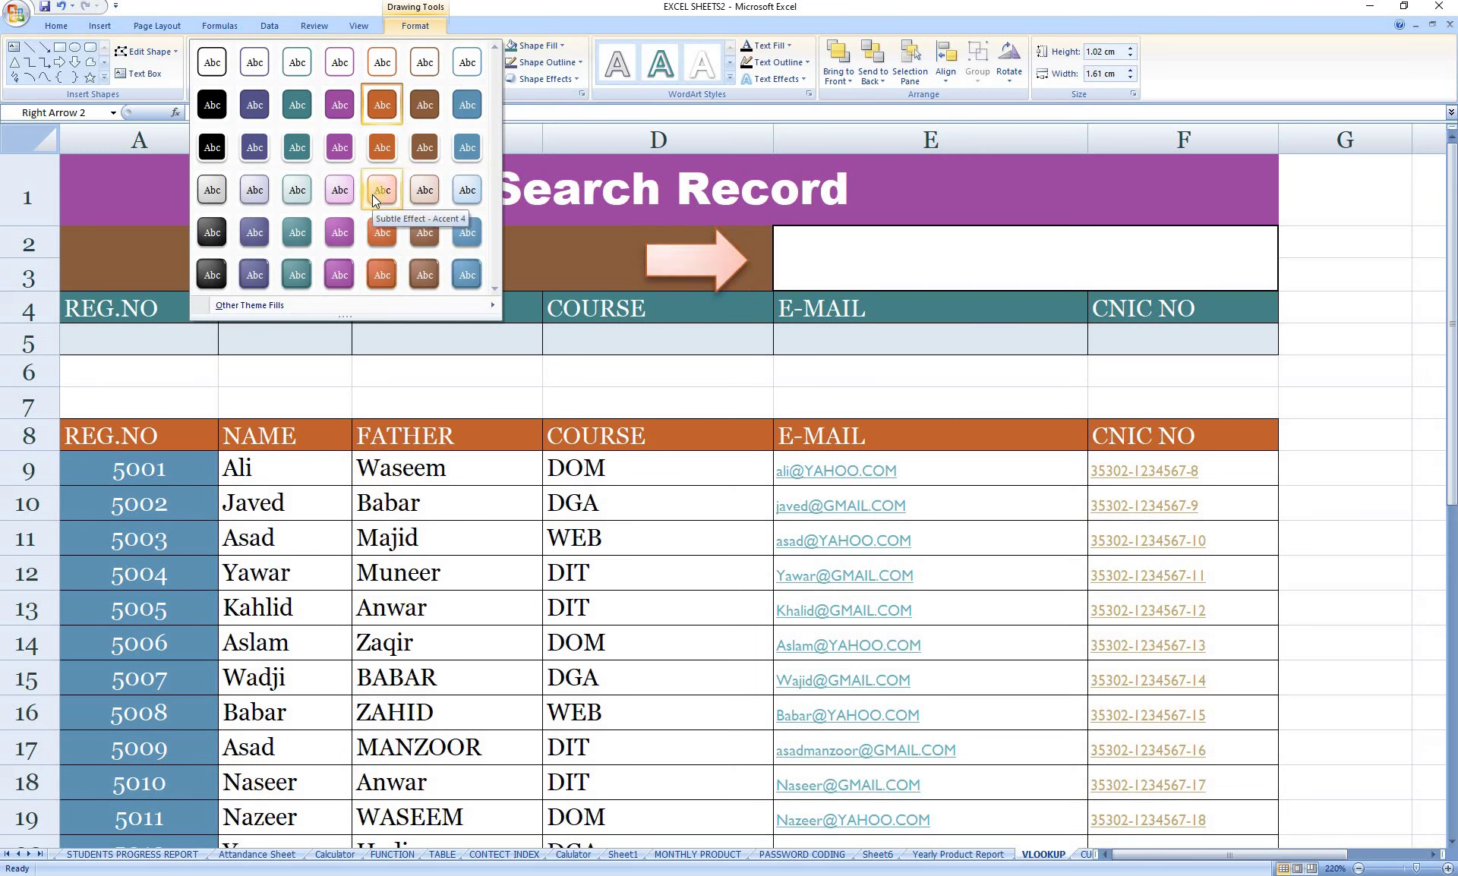
{"action": "left_click", "coordinate": [348, 194]}
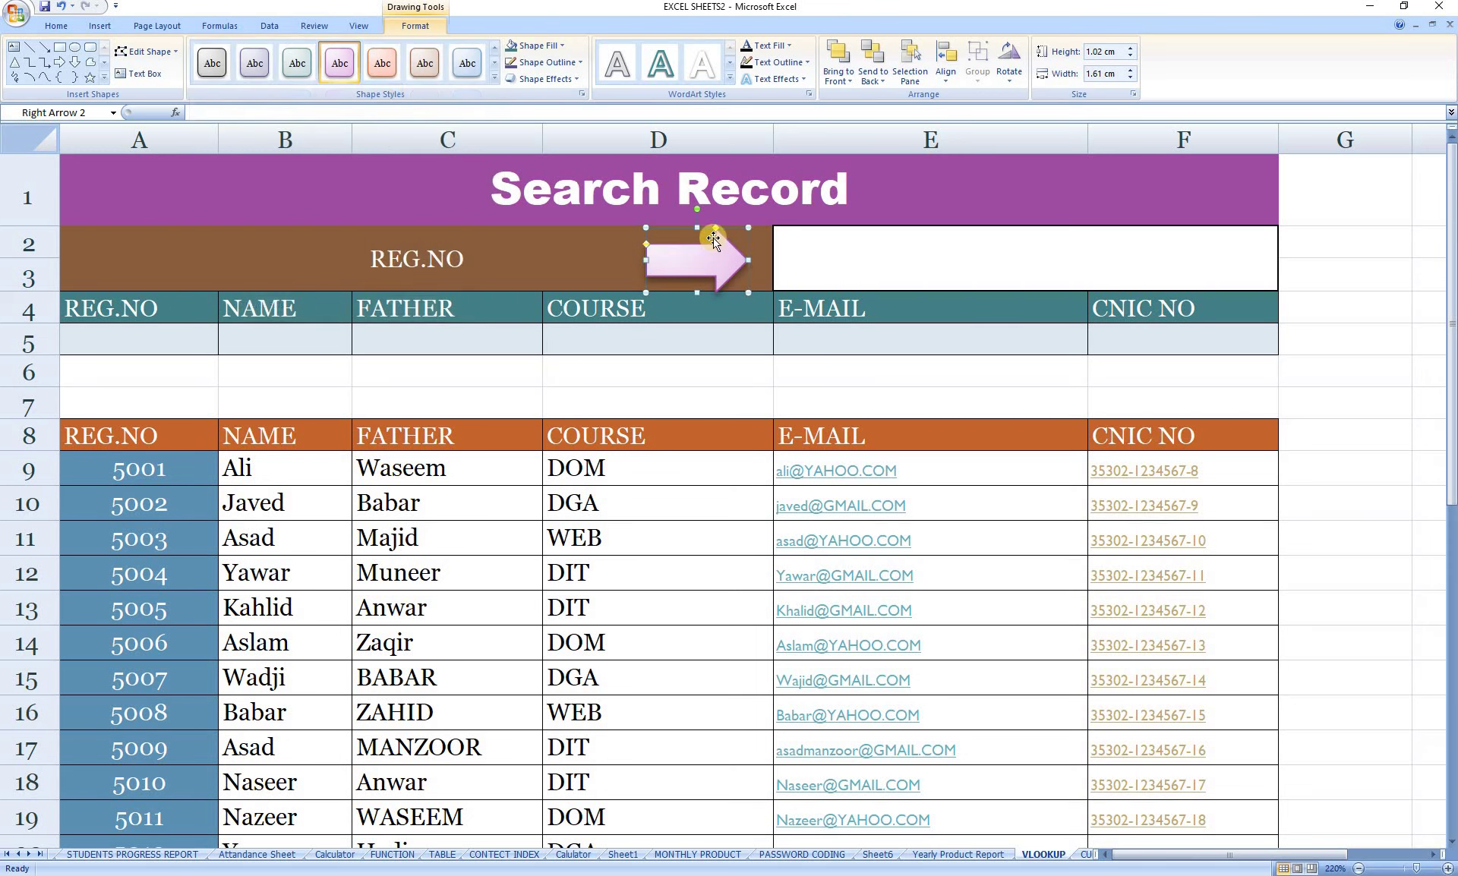
{"action": "left_click", "coordinate": [847, 250]}
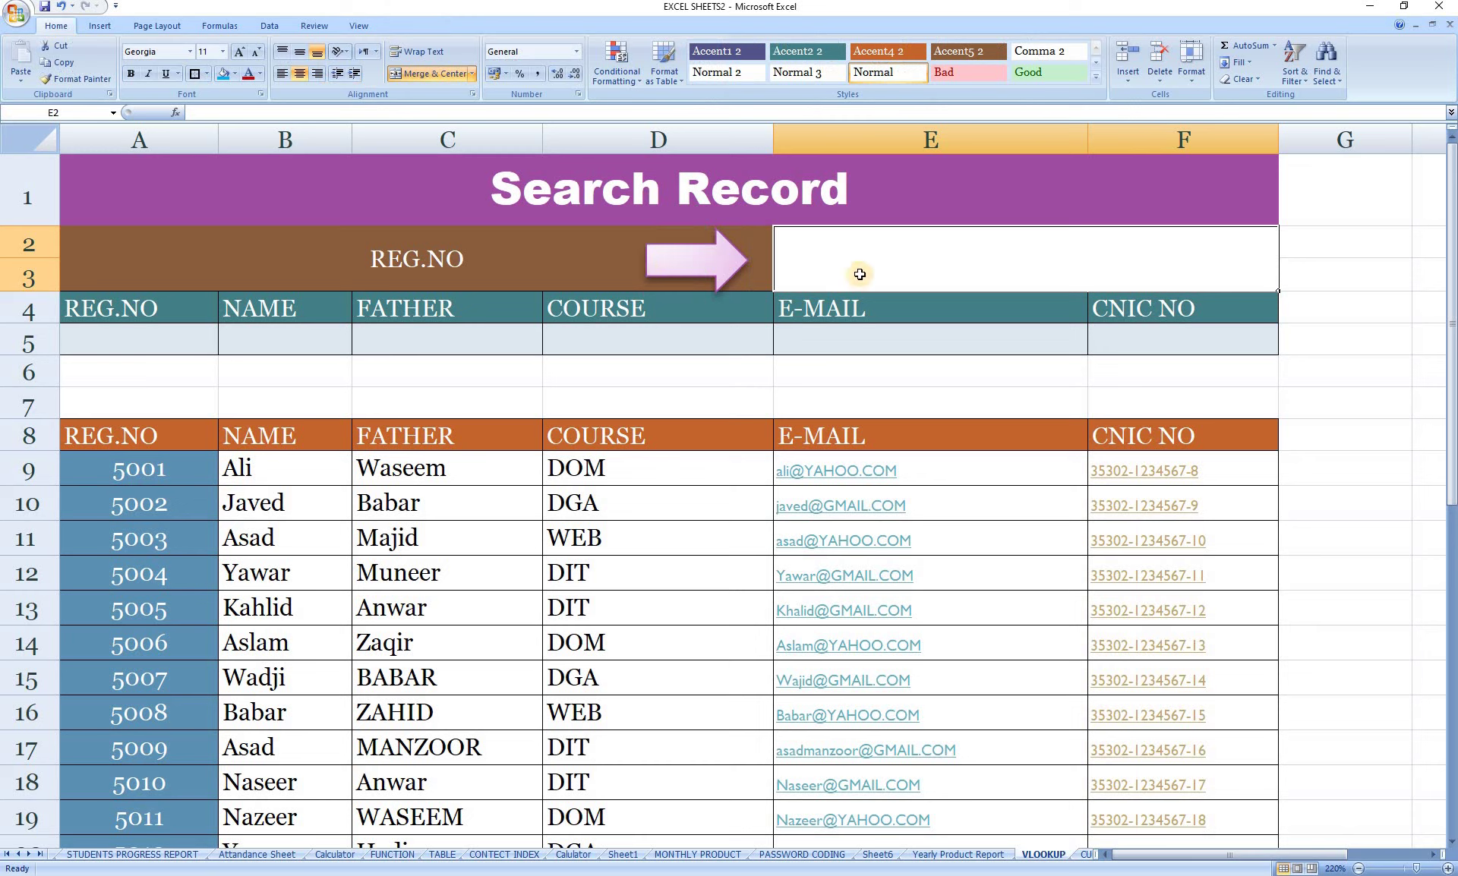
Enter 5005 in the E2 search box, vertically centred in Arial Black at size 22
{"action": "type", "text": "50"}
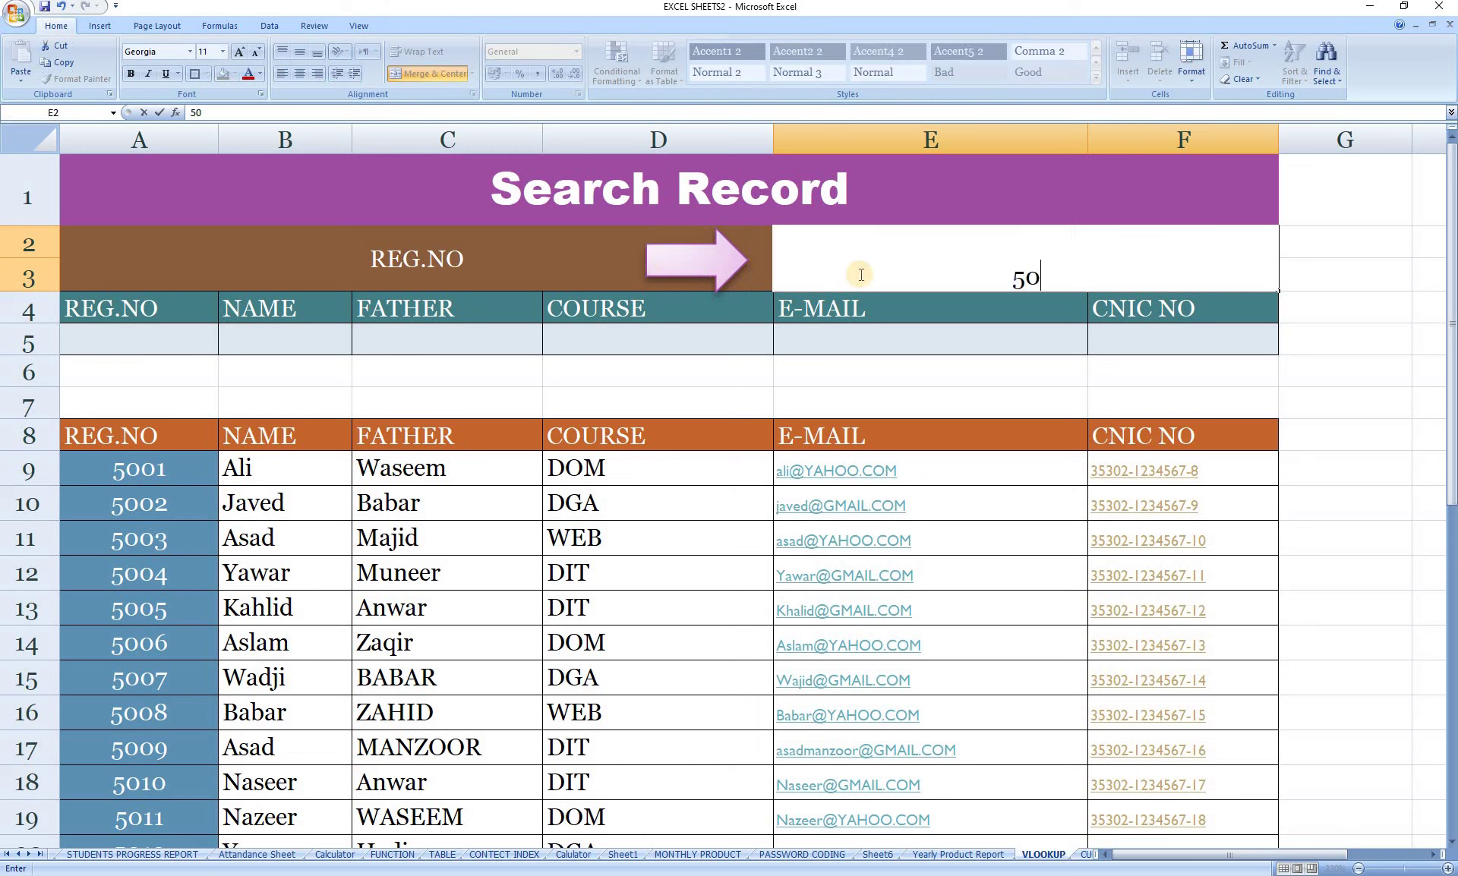
{"action": "type", "text": "0"}
{"action": "type", "text": "5"}
{"action": "key", "text": "Return"}
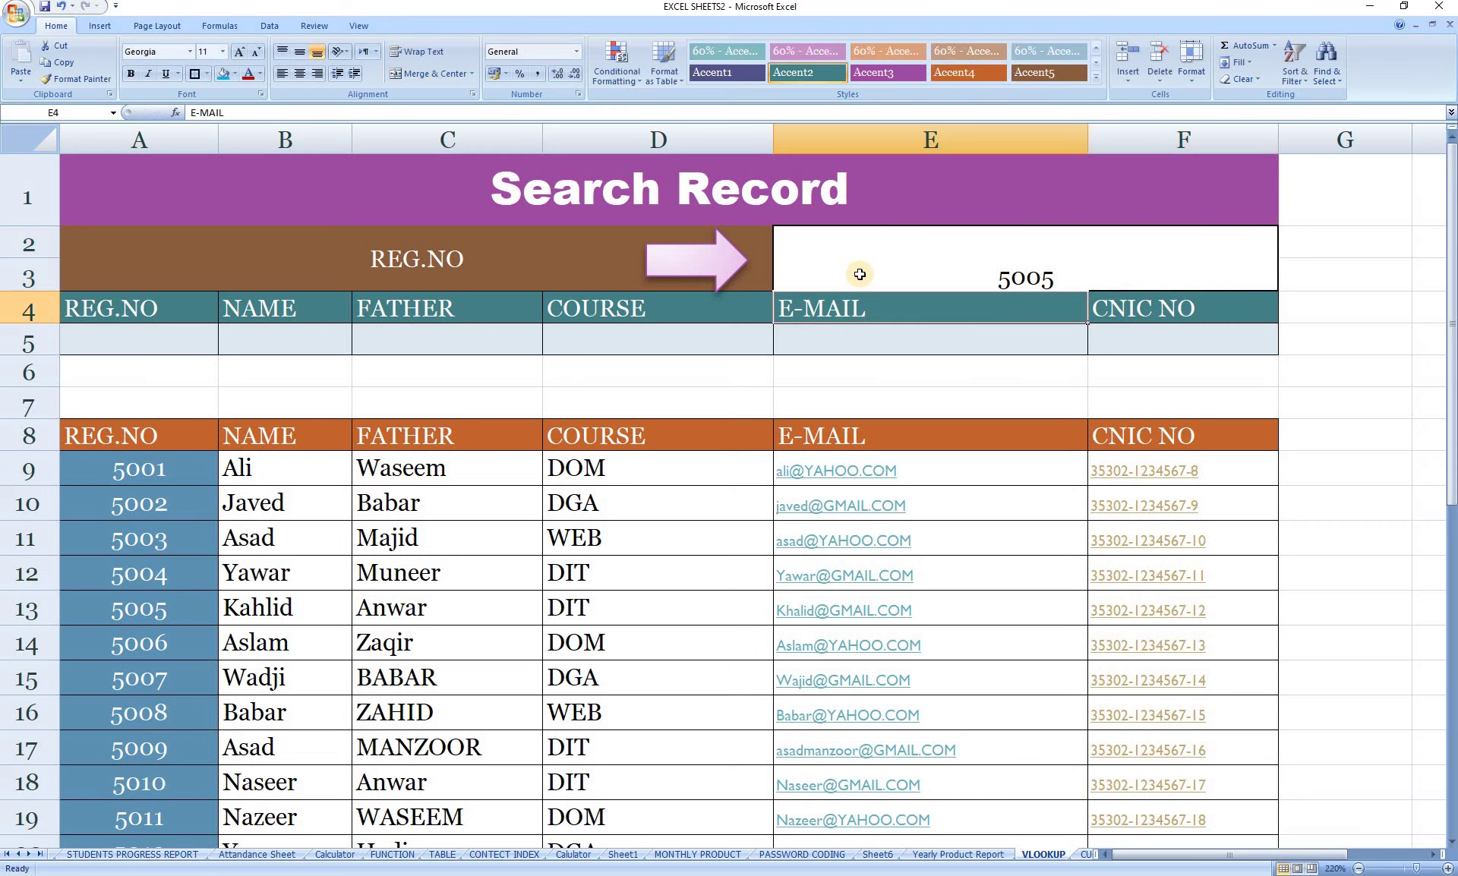
{"action": "left_click", "coordinate": [859, 274]}
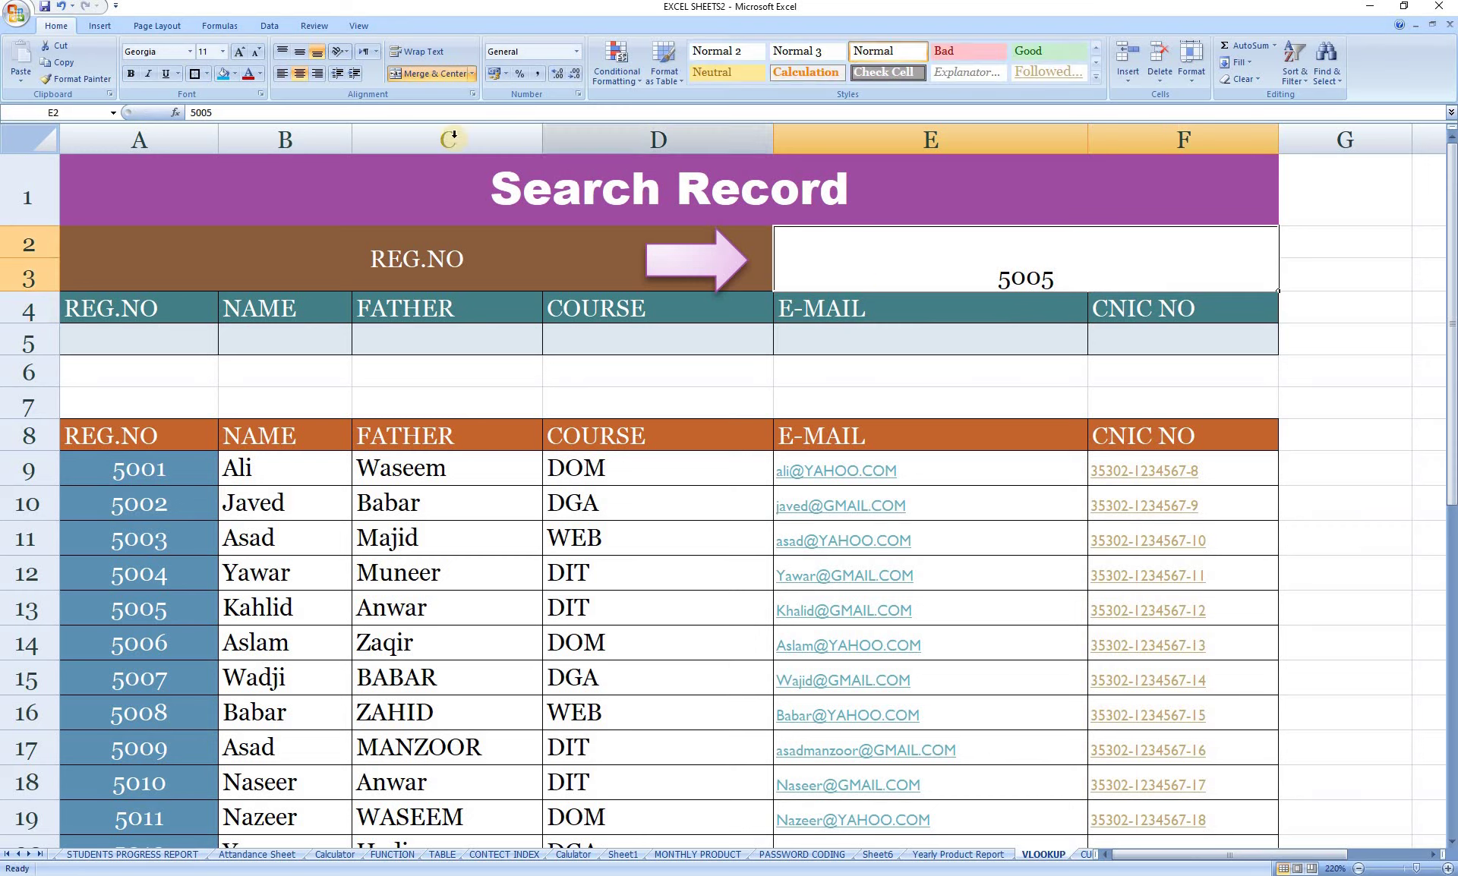
{"action": "left_click", "coordinate": [300, 53]}
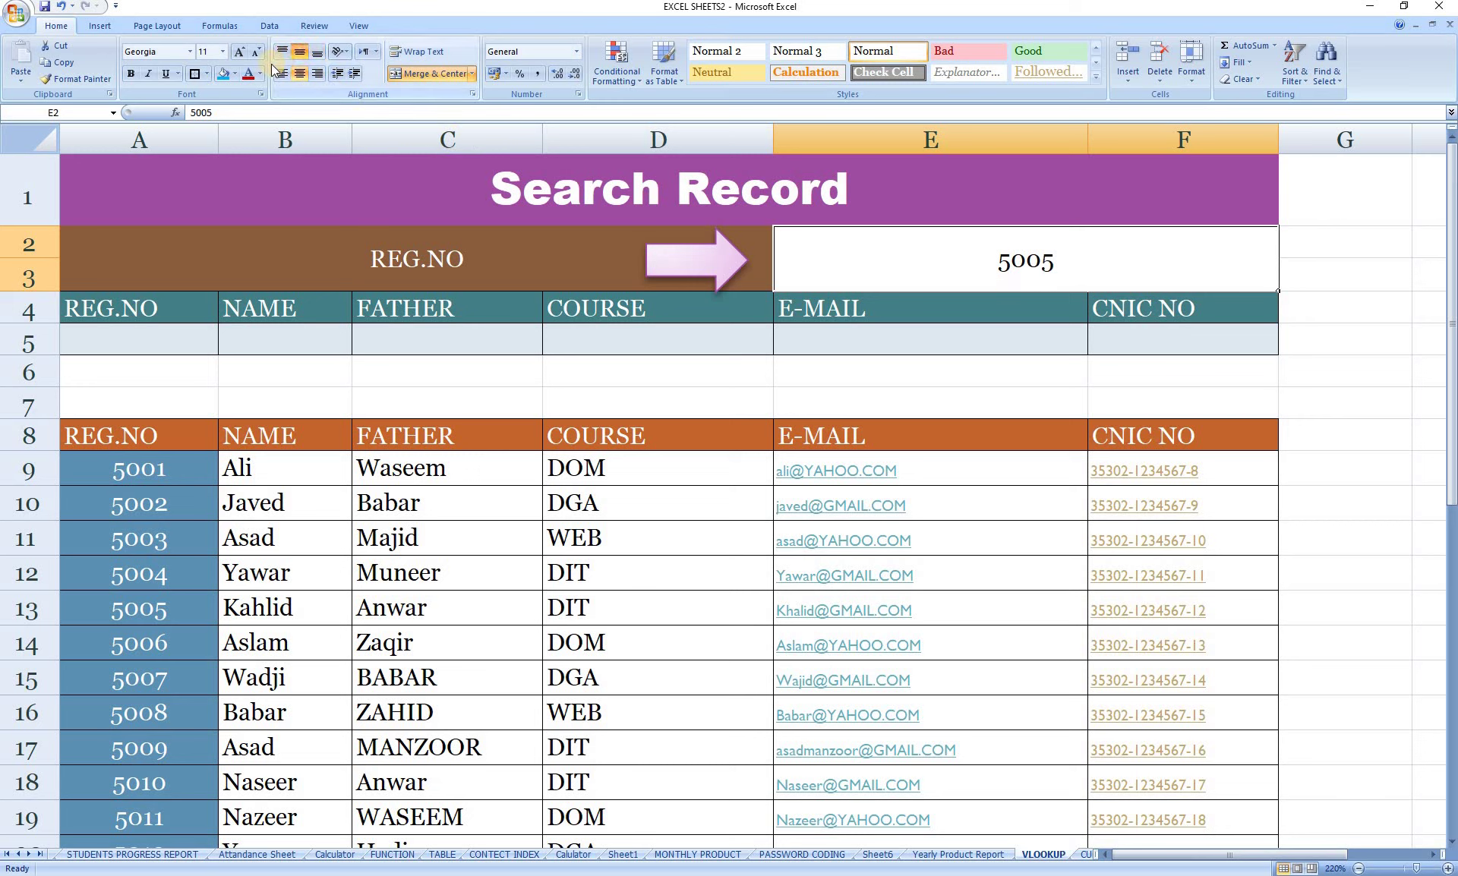
{"action": "left_click", "coordinate": [224, 52]}
{"action": "left_click", "coordinate": [206, 185]}
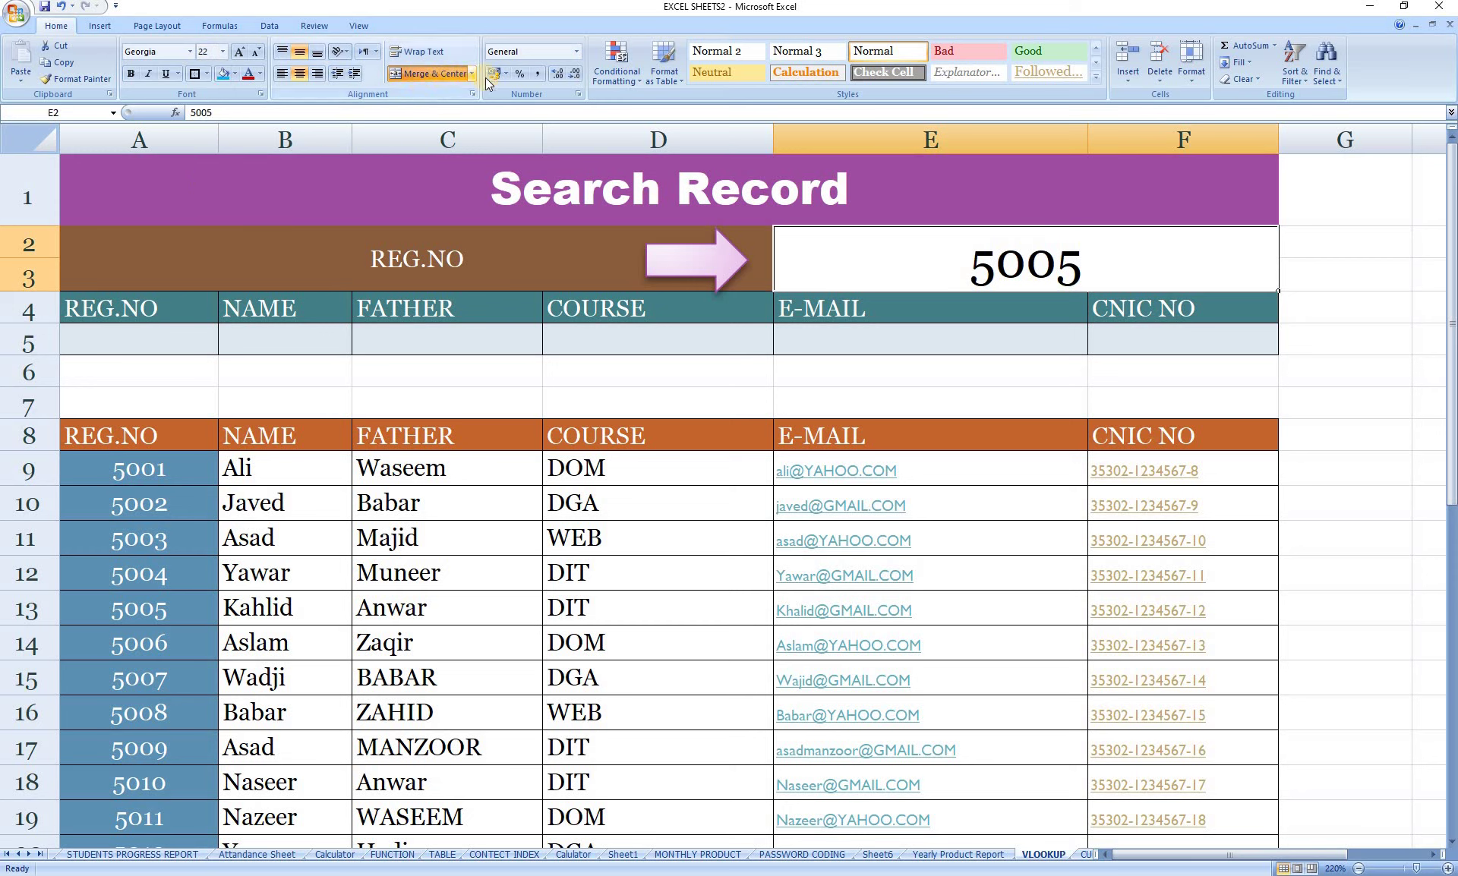
{"action": "left_click", "coordinate": [190, 53]}
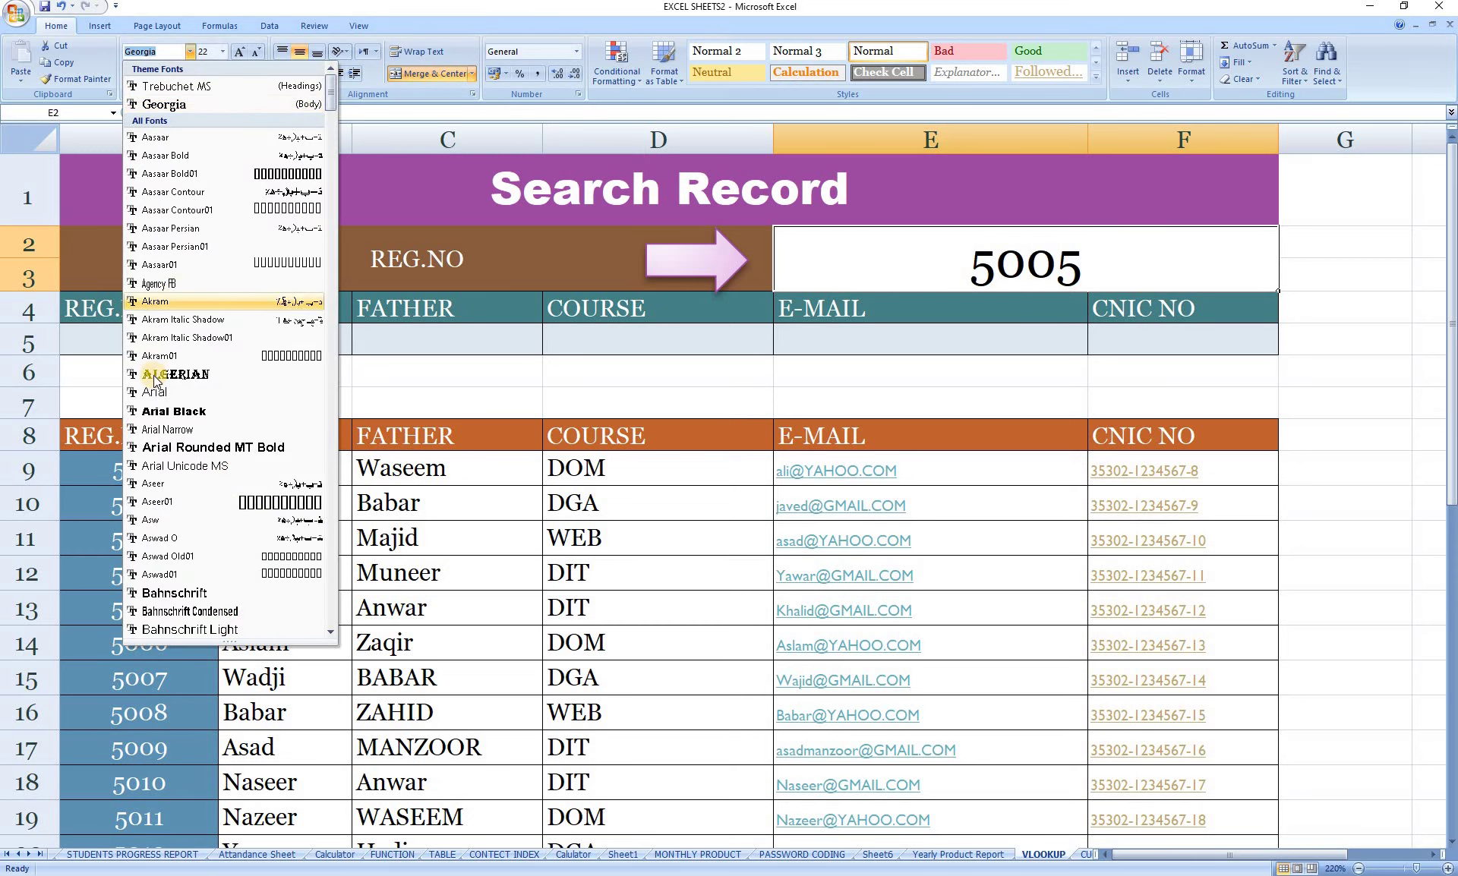
{"action": "left_click", "coordinate": [153, 410]}
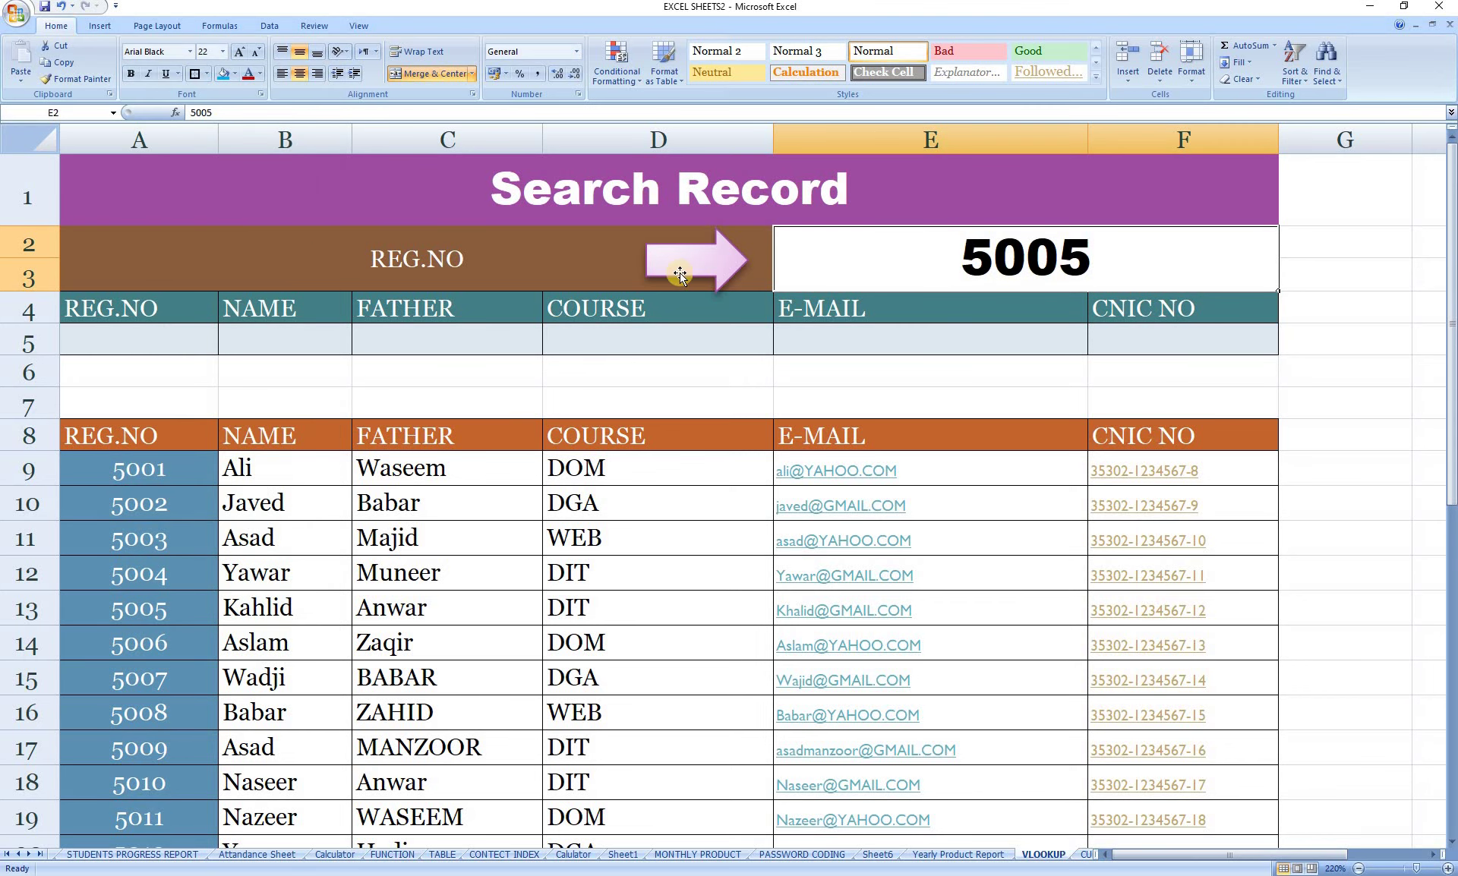
{"action": "left_click", "coordinate": [408, 268]}
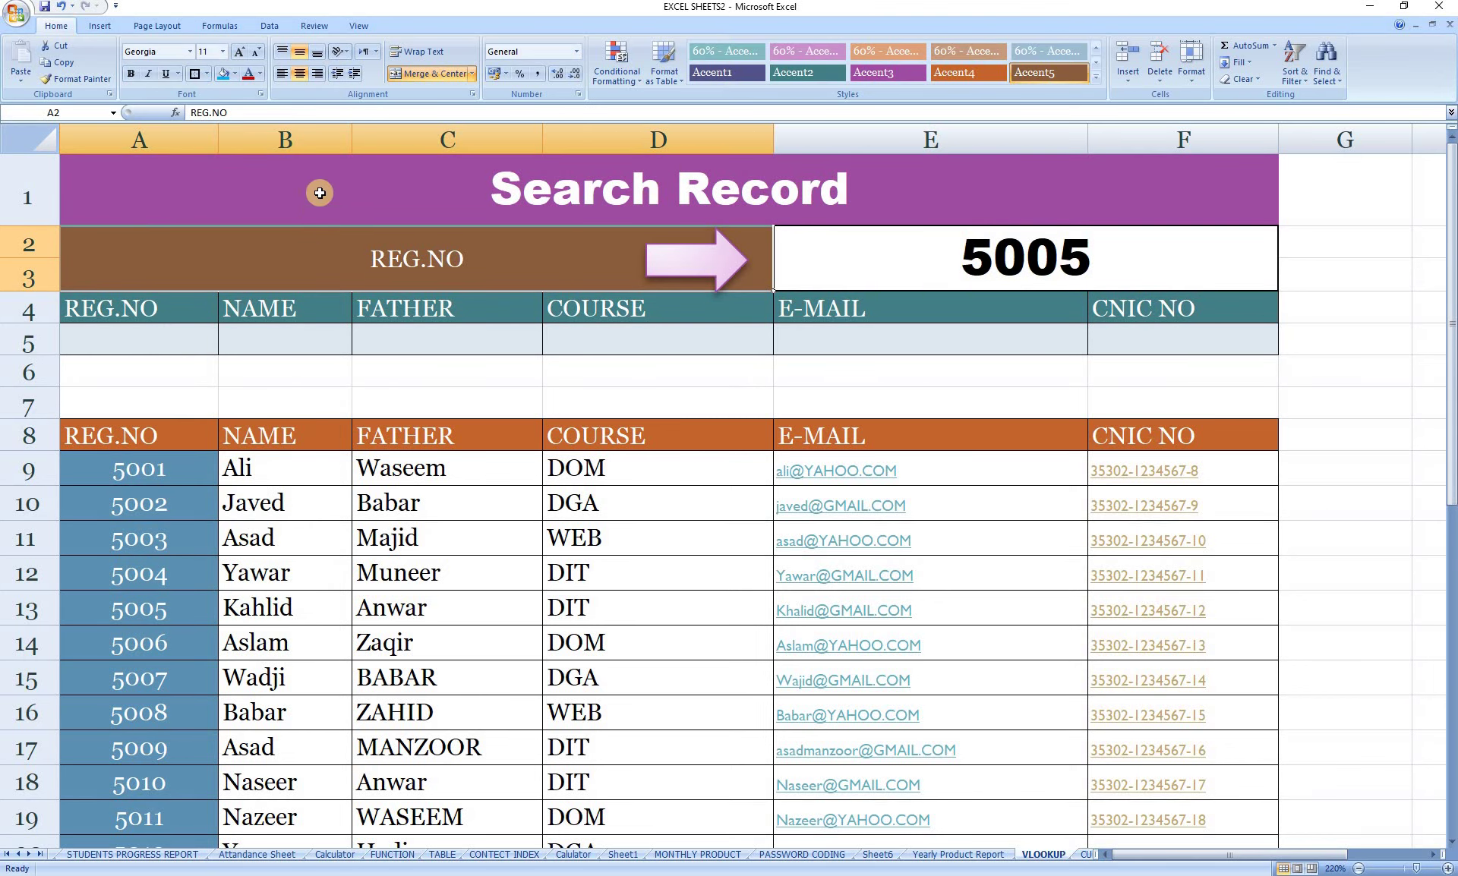
Set the merged REG.NO label to Arial Black and grow its font to size 18
{"action": "left_click", "coordinate": [240, 52]}
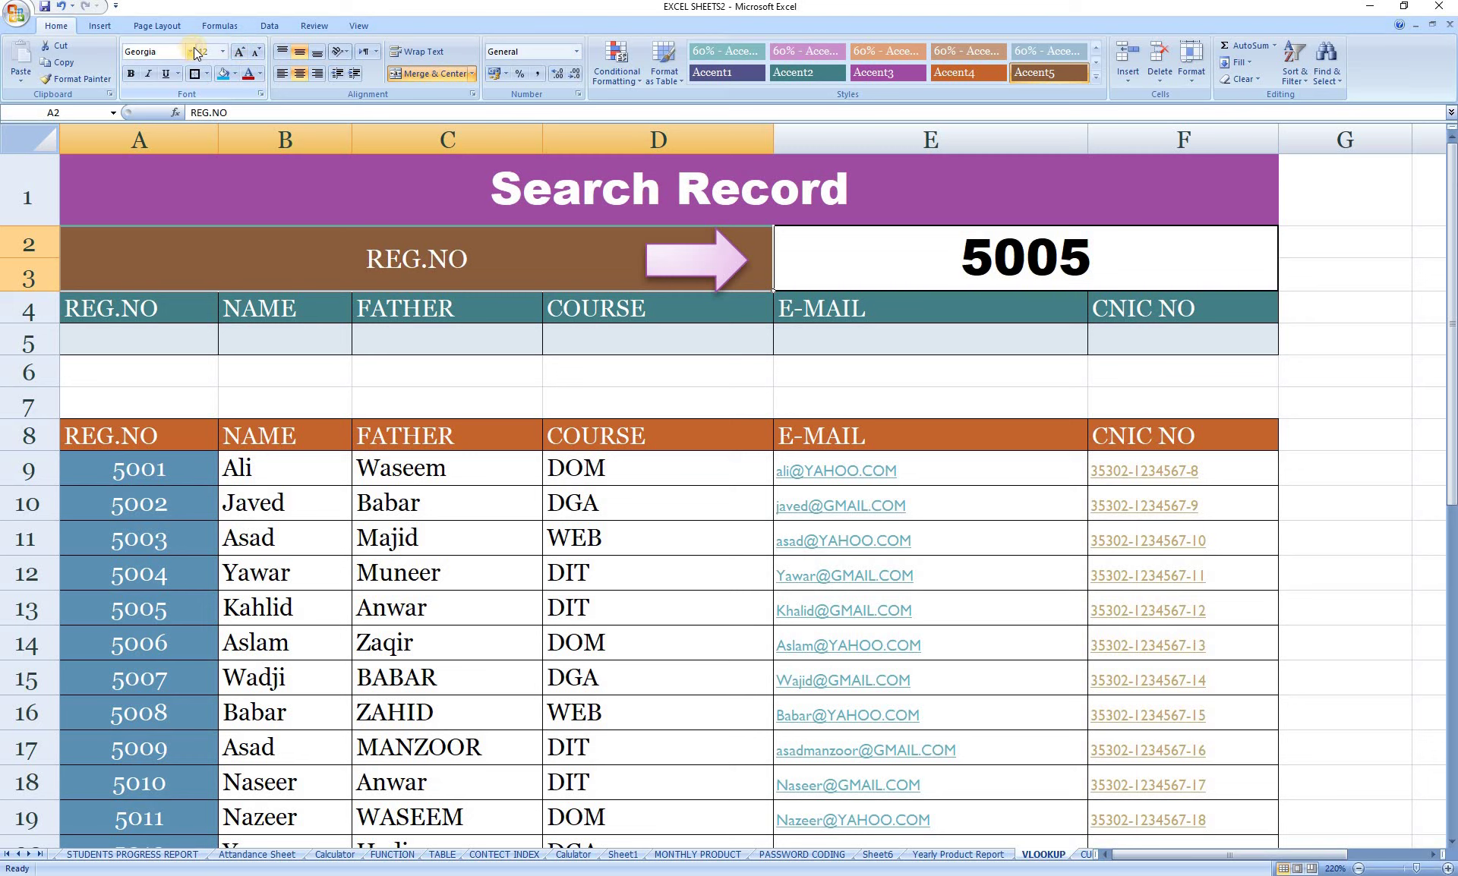
{"action": "left_click", "coordinate": [193, 49]}
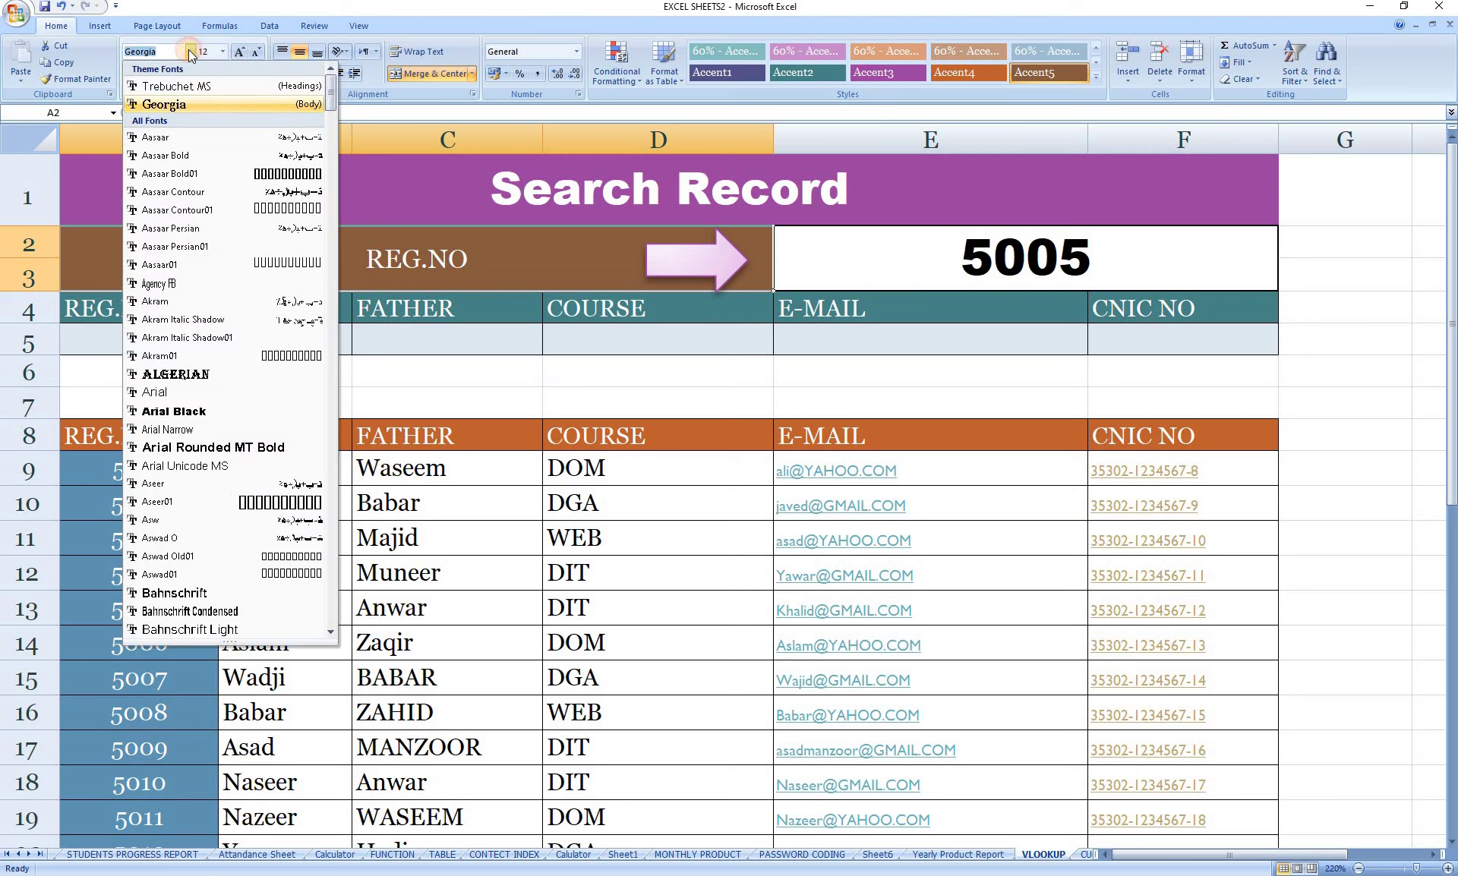
{"action": "left_click", "coordinate": [181, 412]}
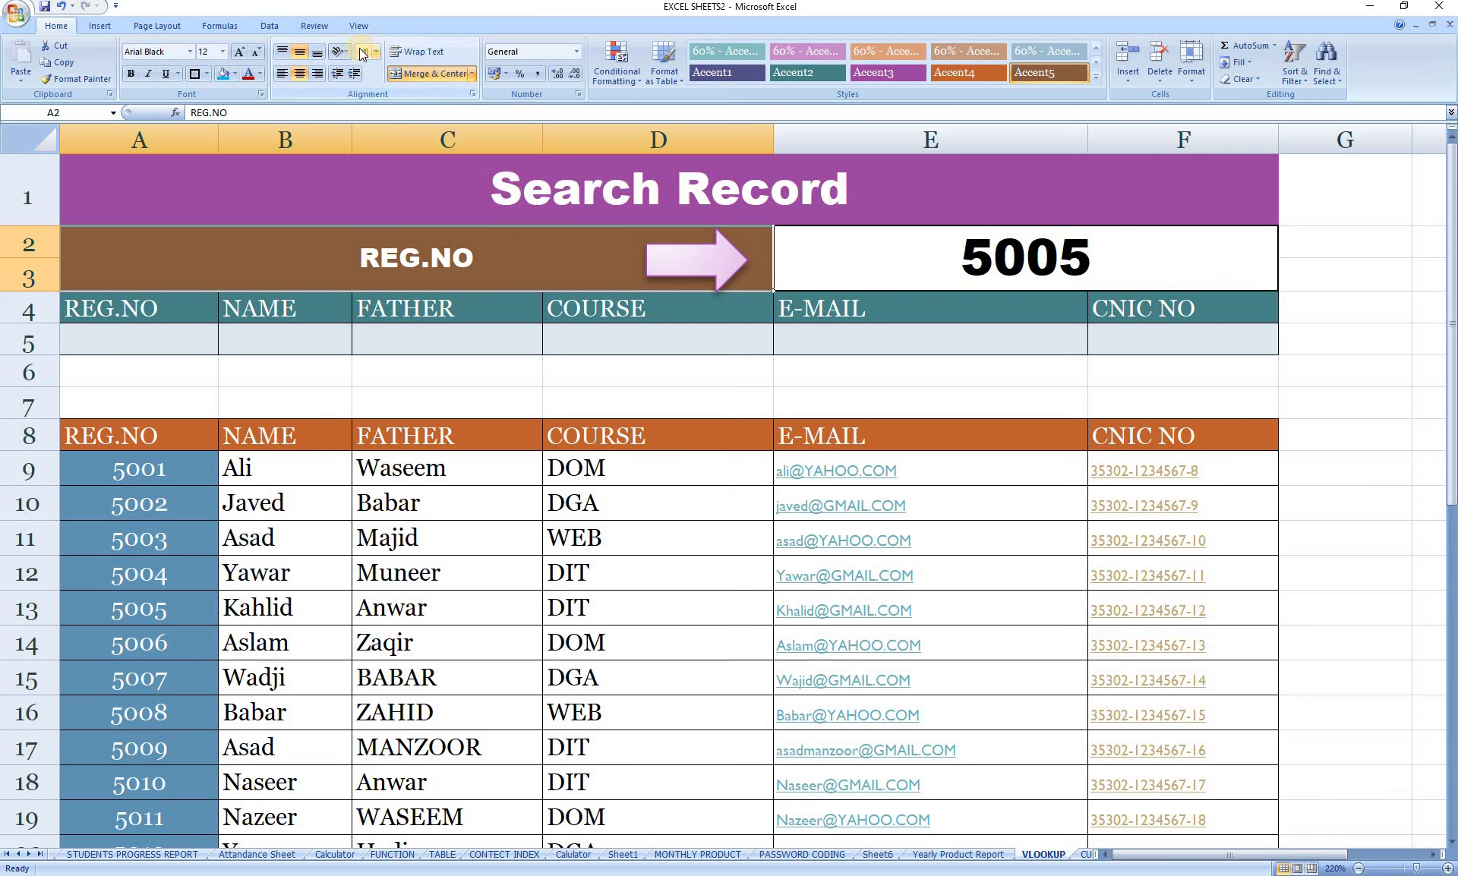
{"action": "left_click", "coordinate": [238, 53]}
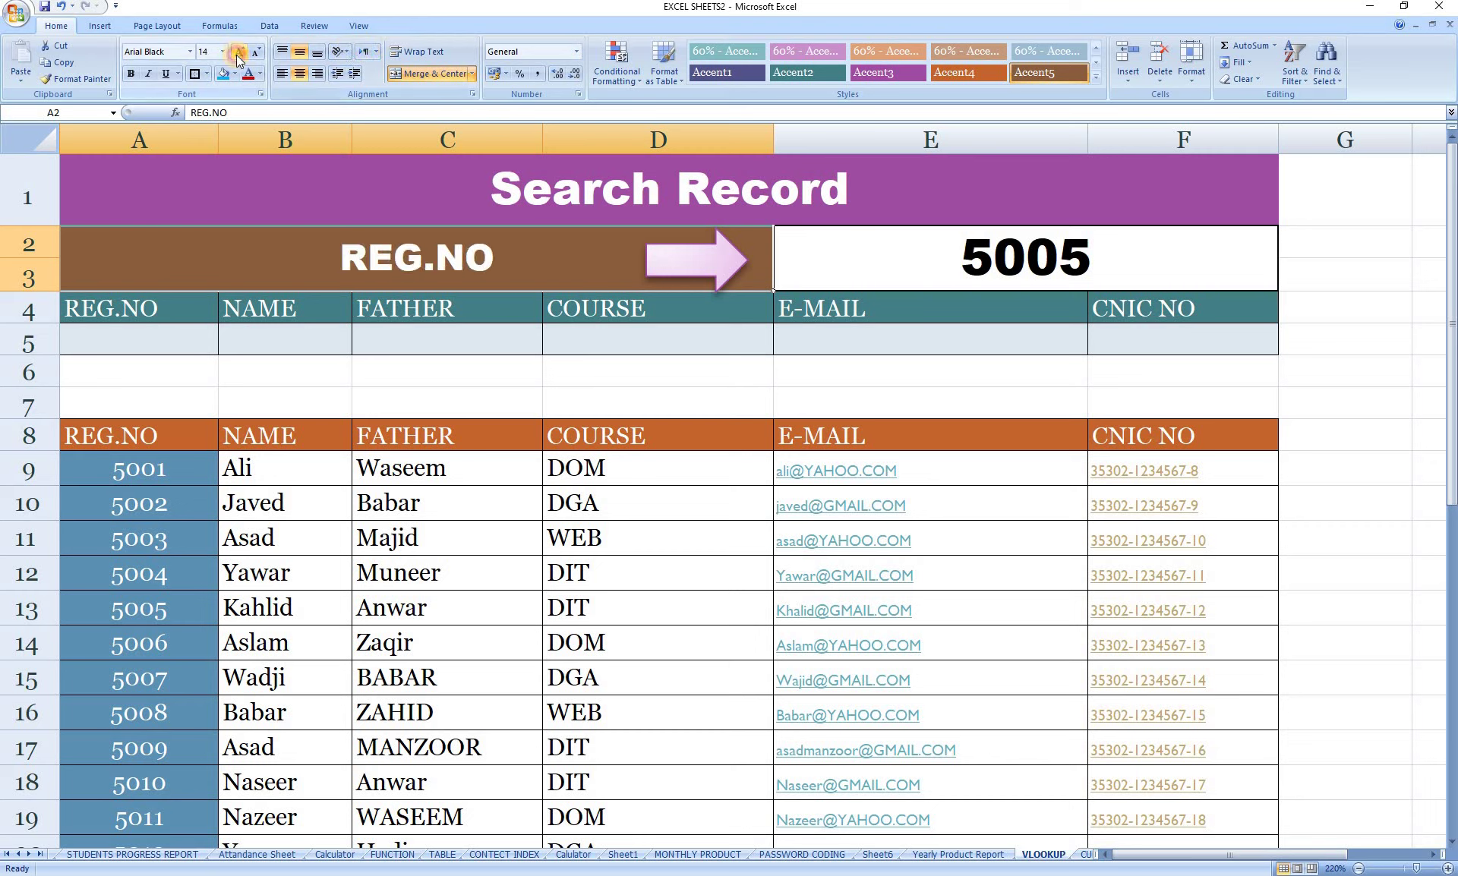
{"action": "left_click", "coordinate": [238, 53]}
{"action": "left_click", "coordinate": [238, 55]}
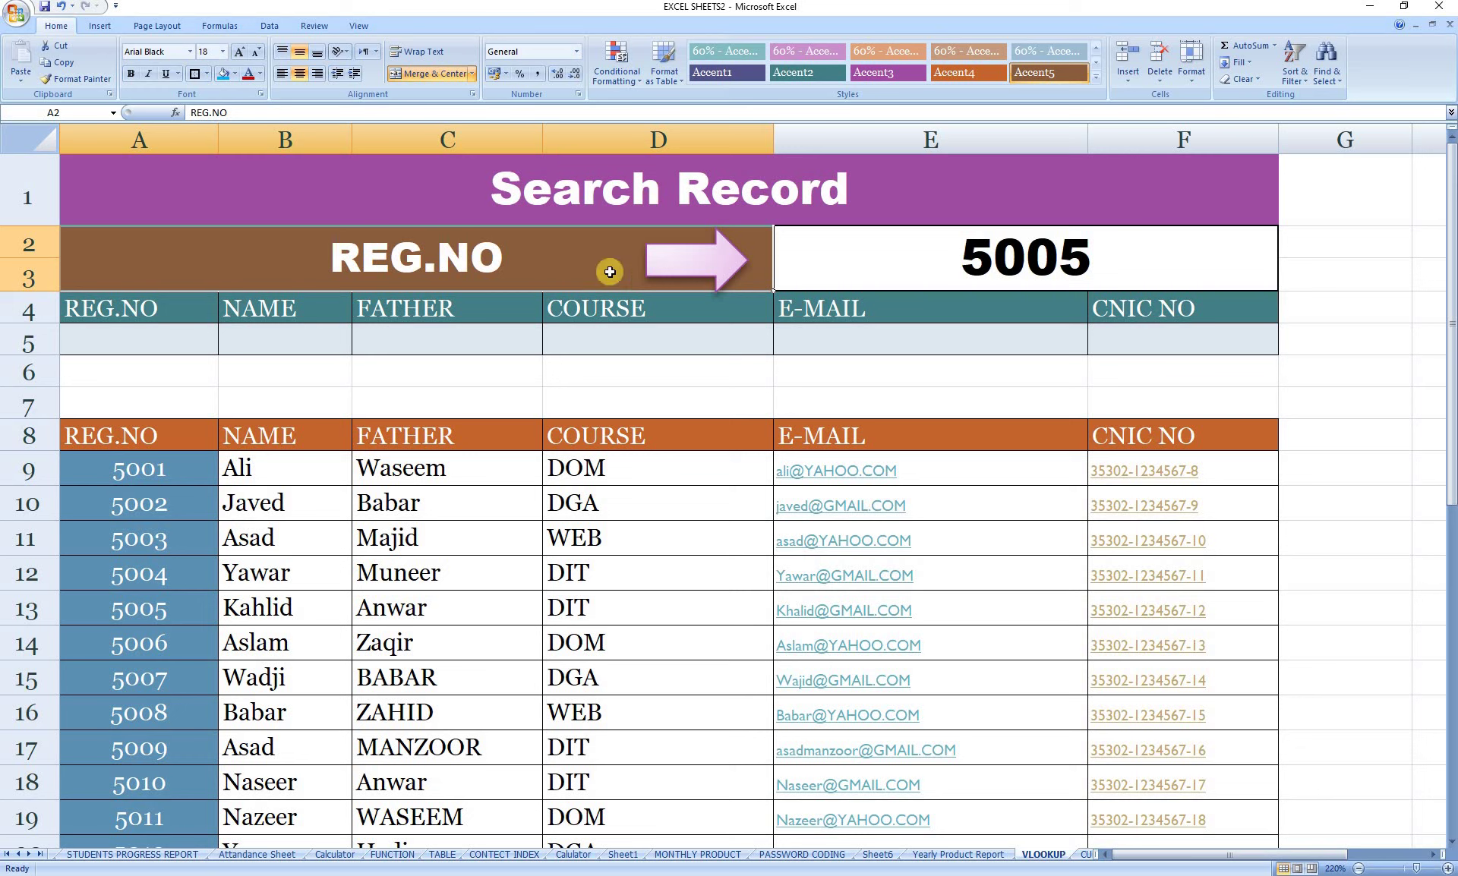
{"action": "left_click", "coordinate": [169, 337]}
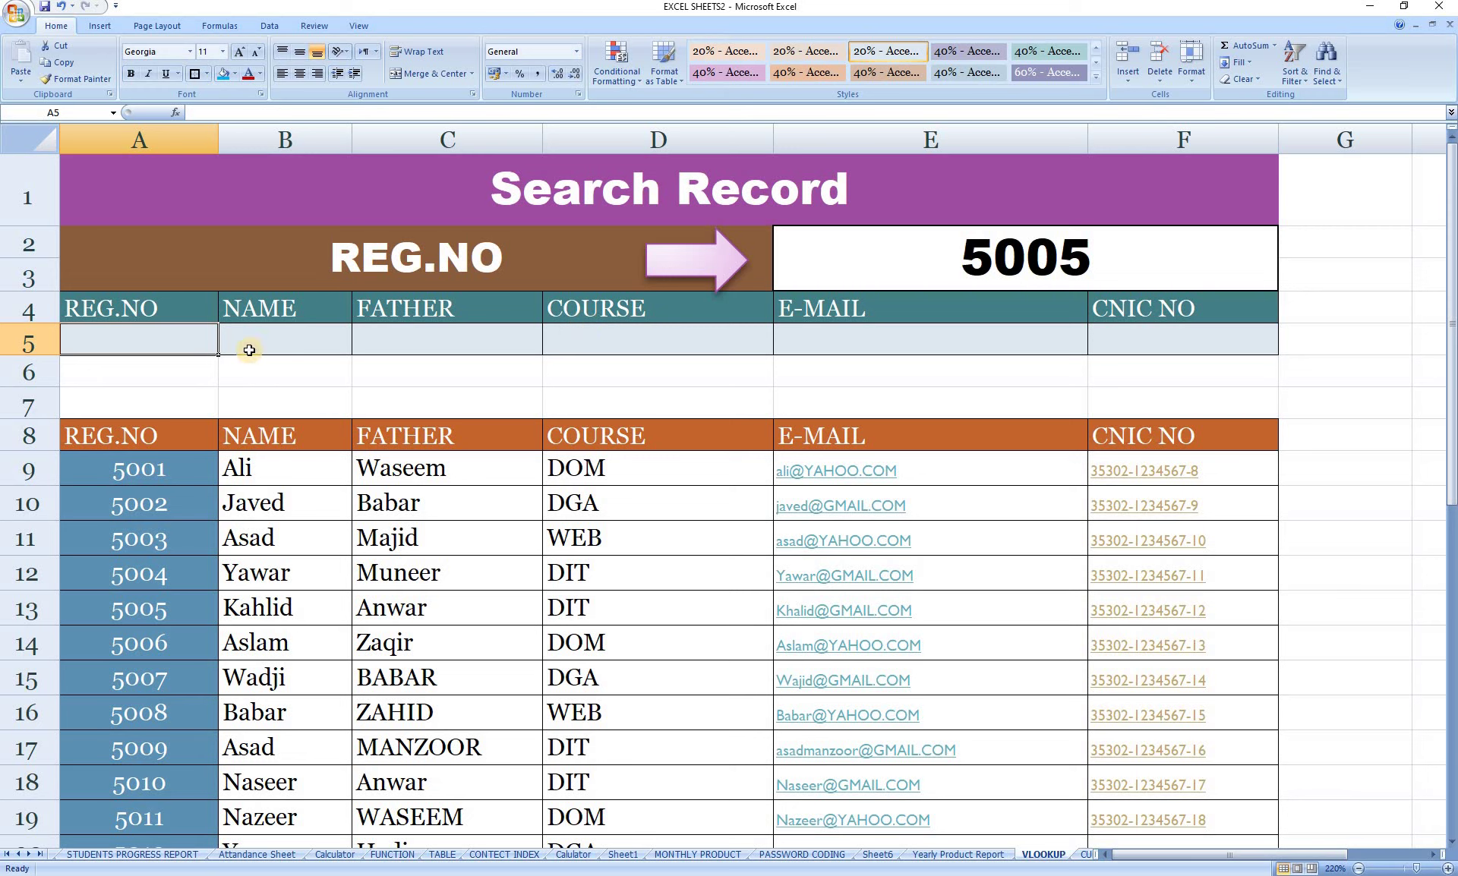
Enter =VLOOKUP(E2,A9:F23,1,FALSE) in A5 so it returns the searched REG.NO 5005
{"action": "type", "text": "="}
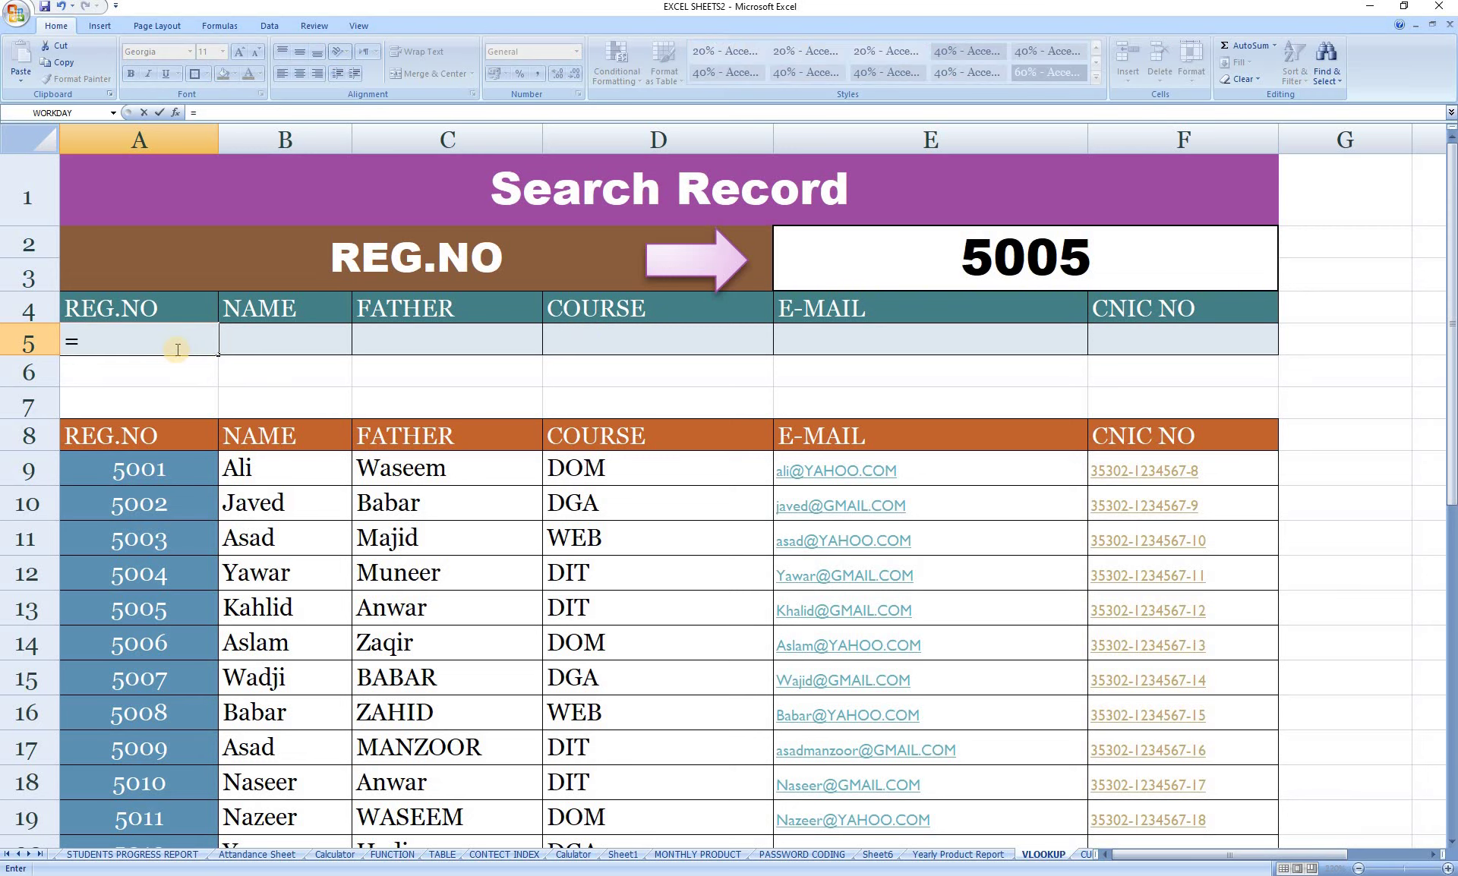
{"action": "type", "text": "v"}
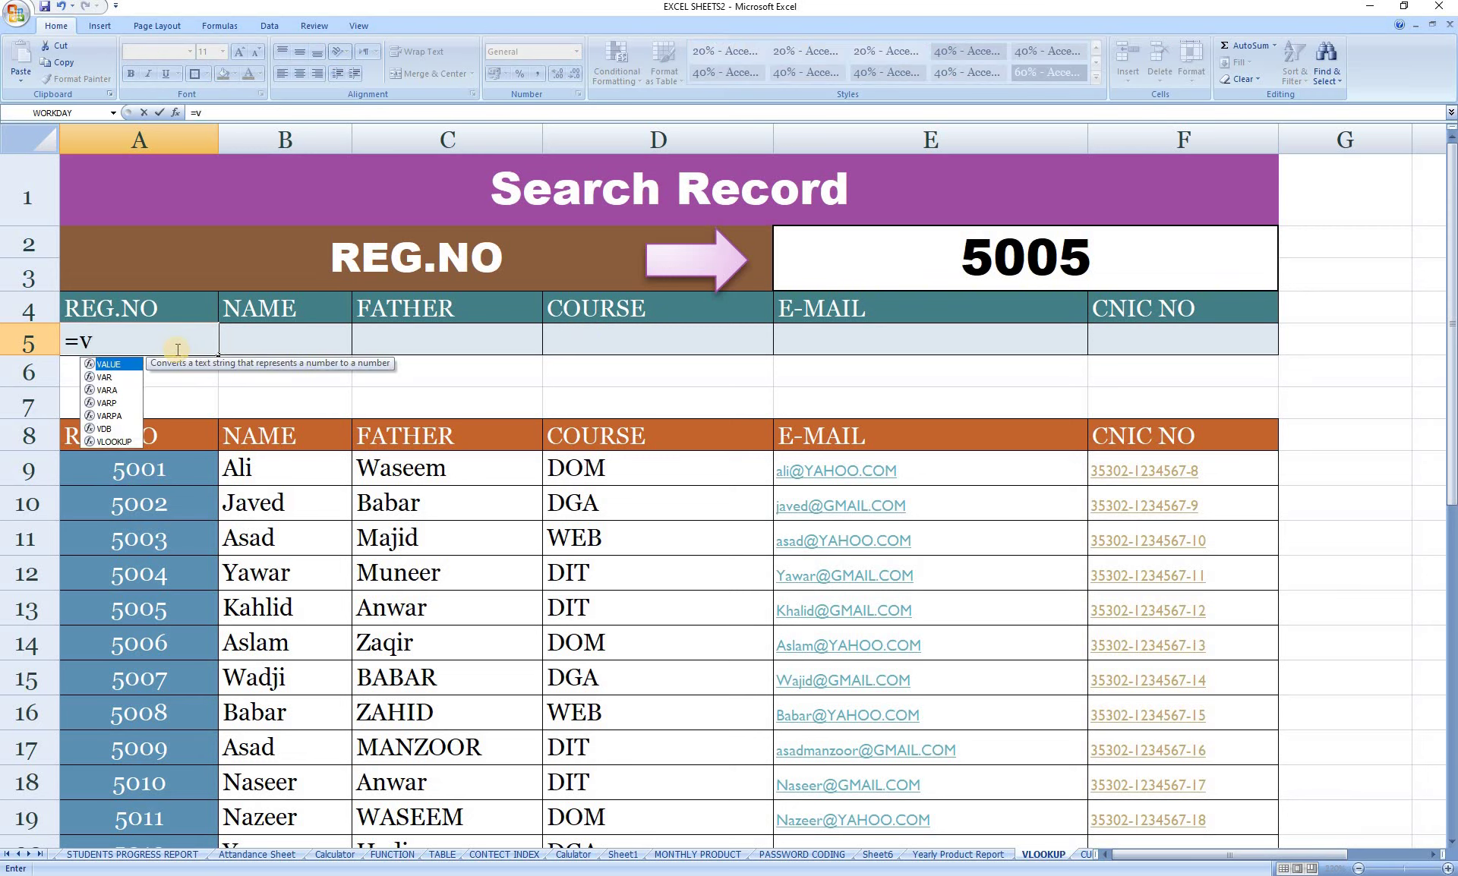
{"action": "type", "text": "l"}
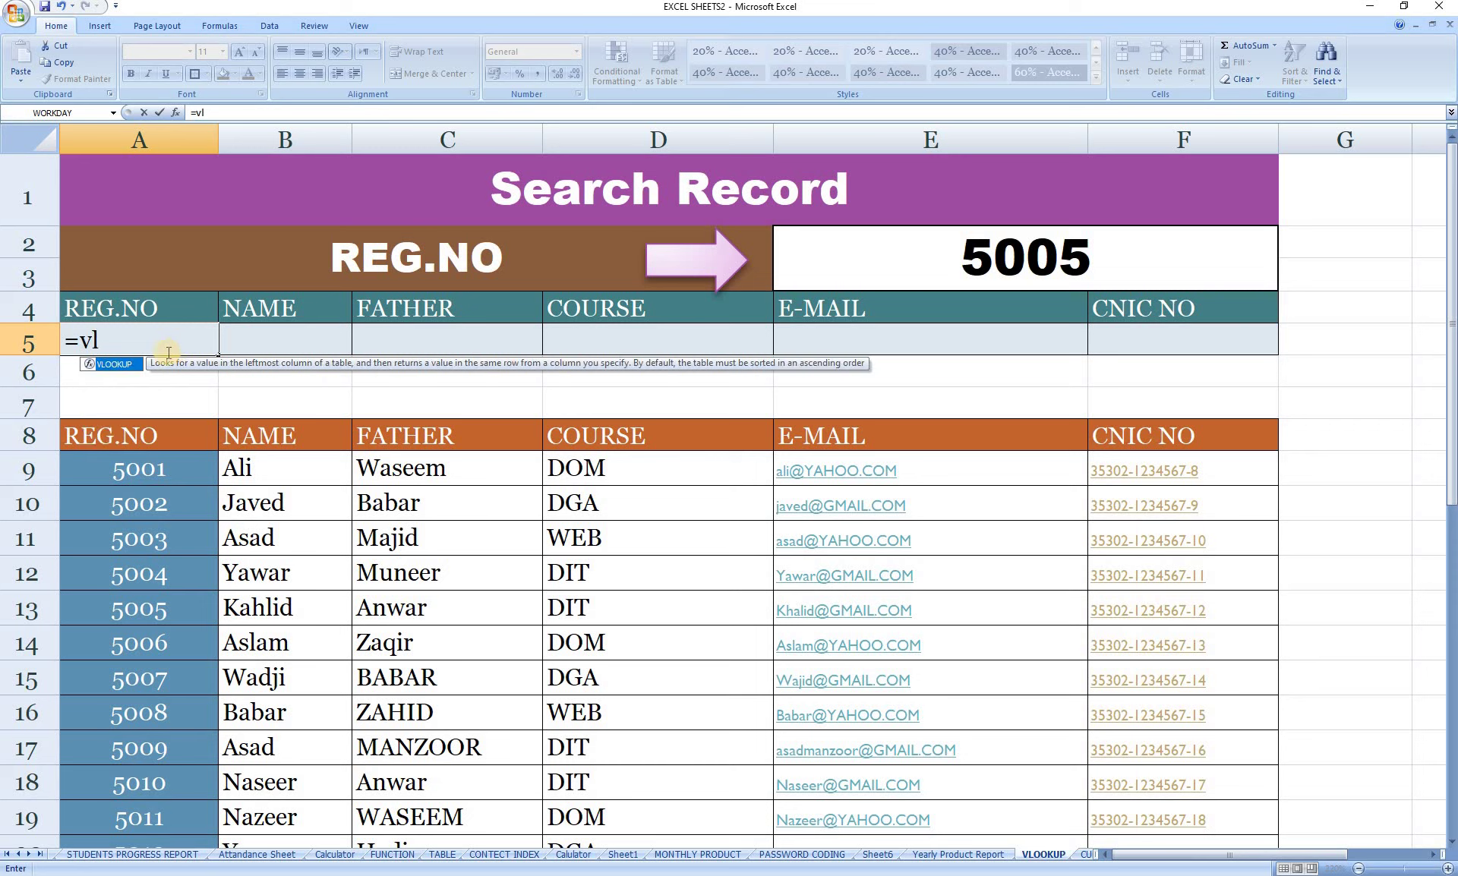
{"action": "double_click", "coordinate": [125, 366]}
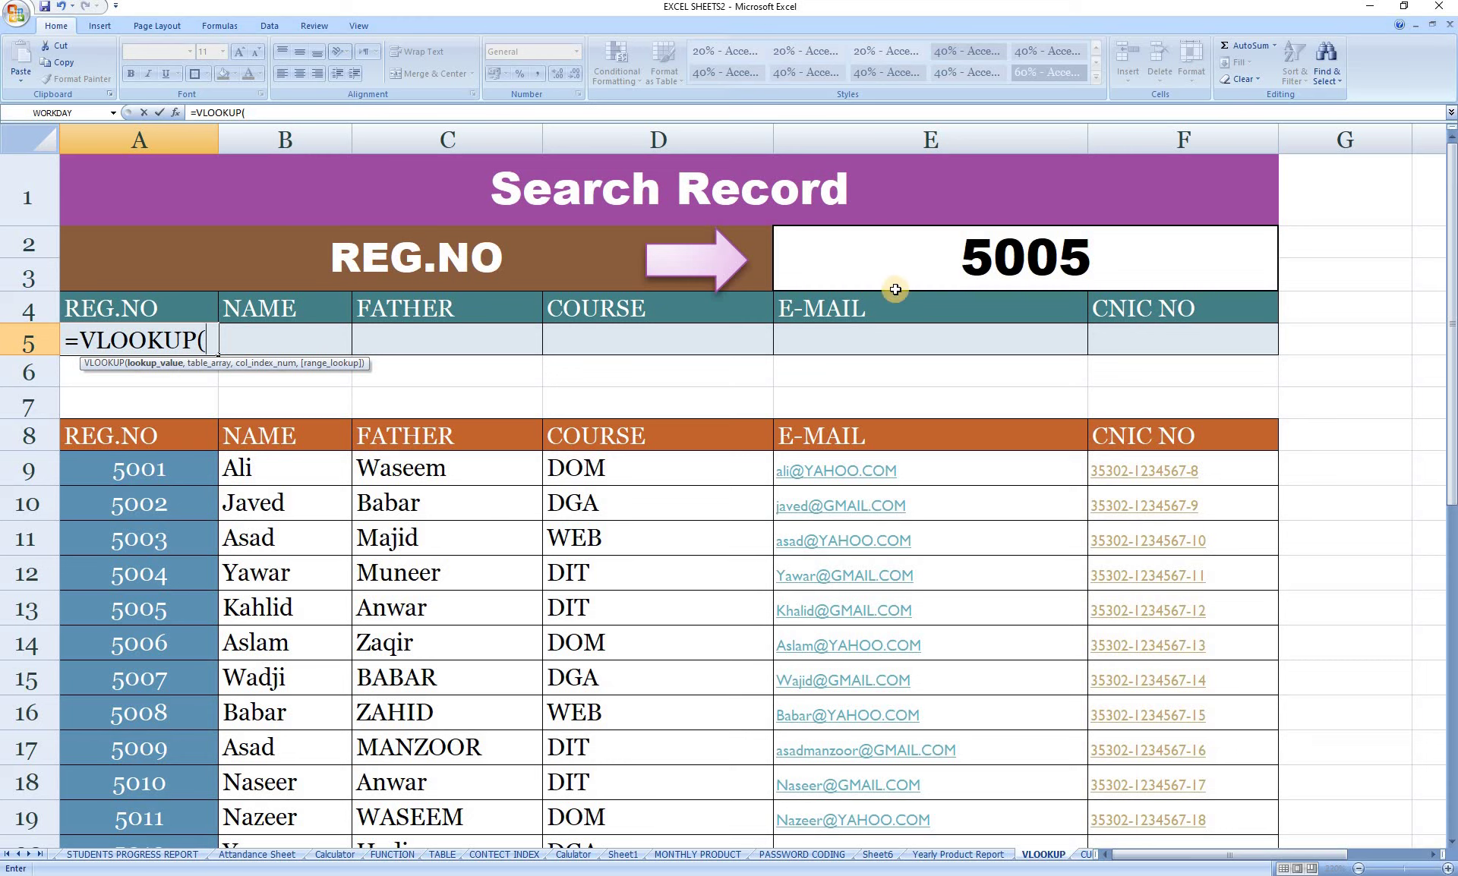
{"action": "left_click", "coordinate": [942, 257]}
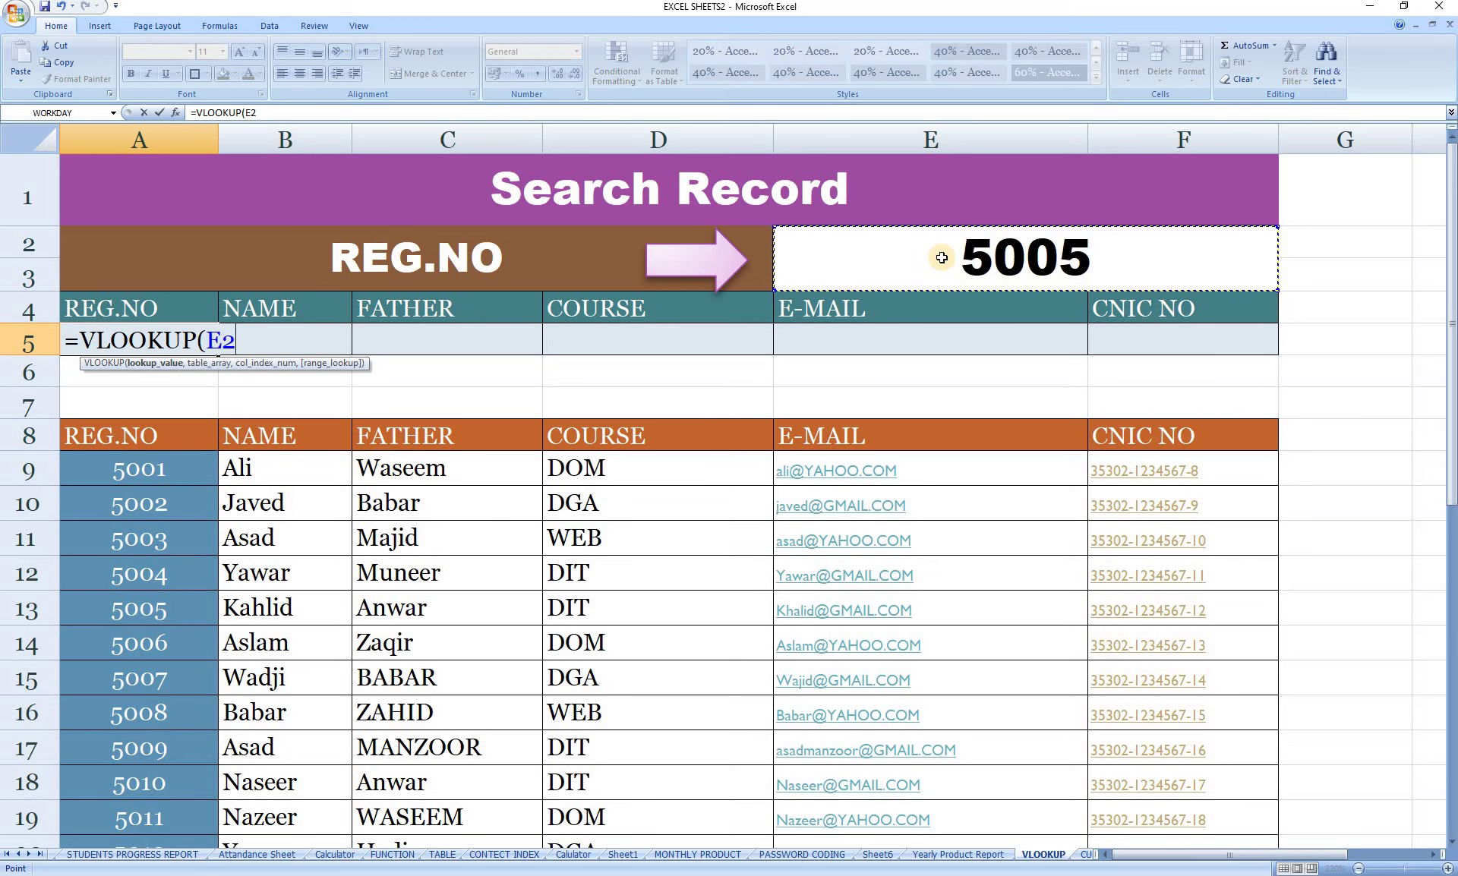
{"action": "type", "text": ","}
{"action": "scroll", "coordinate": [654, 444], "scroll_direction": "down", "scroll_amount": 1}
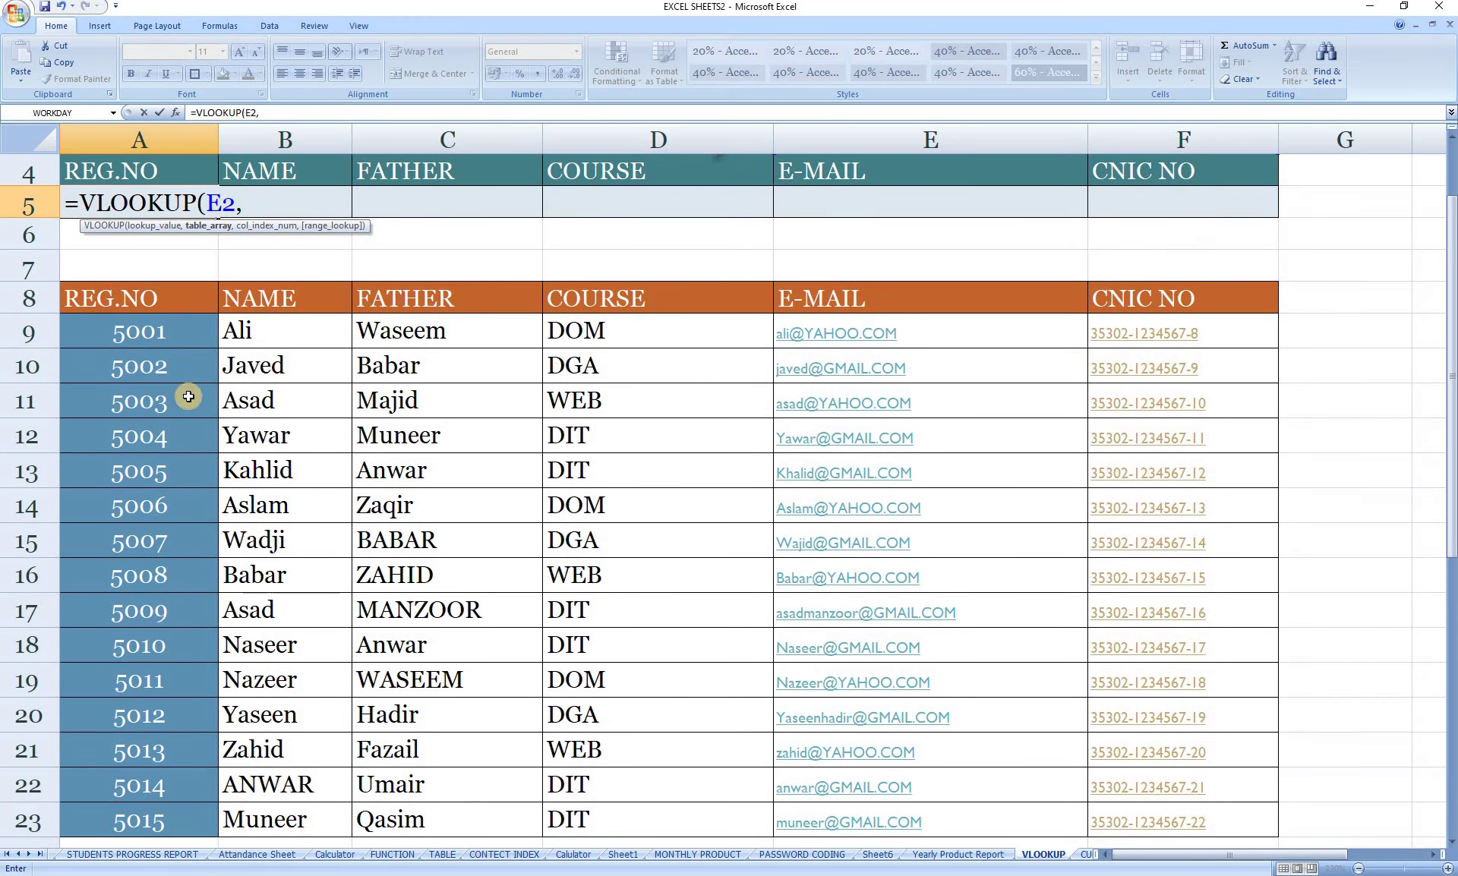
{"action": "mouse_move", "coordinate": [95, 331]}
{"action": "left_mouse_down"}
{"action": "mouse_move", "coordinate": [582, 439]}
{"action": "mouse_move", "coordinate": [1144, 728]}
{"action": "left_mouse_up"}
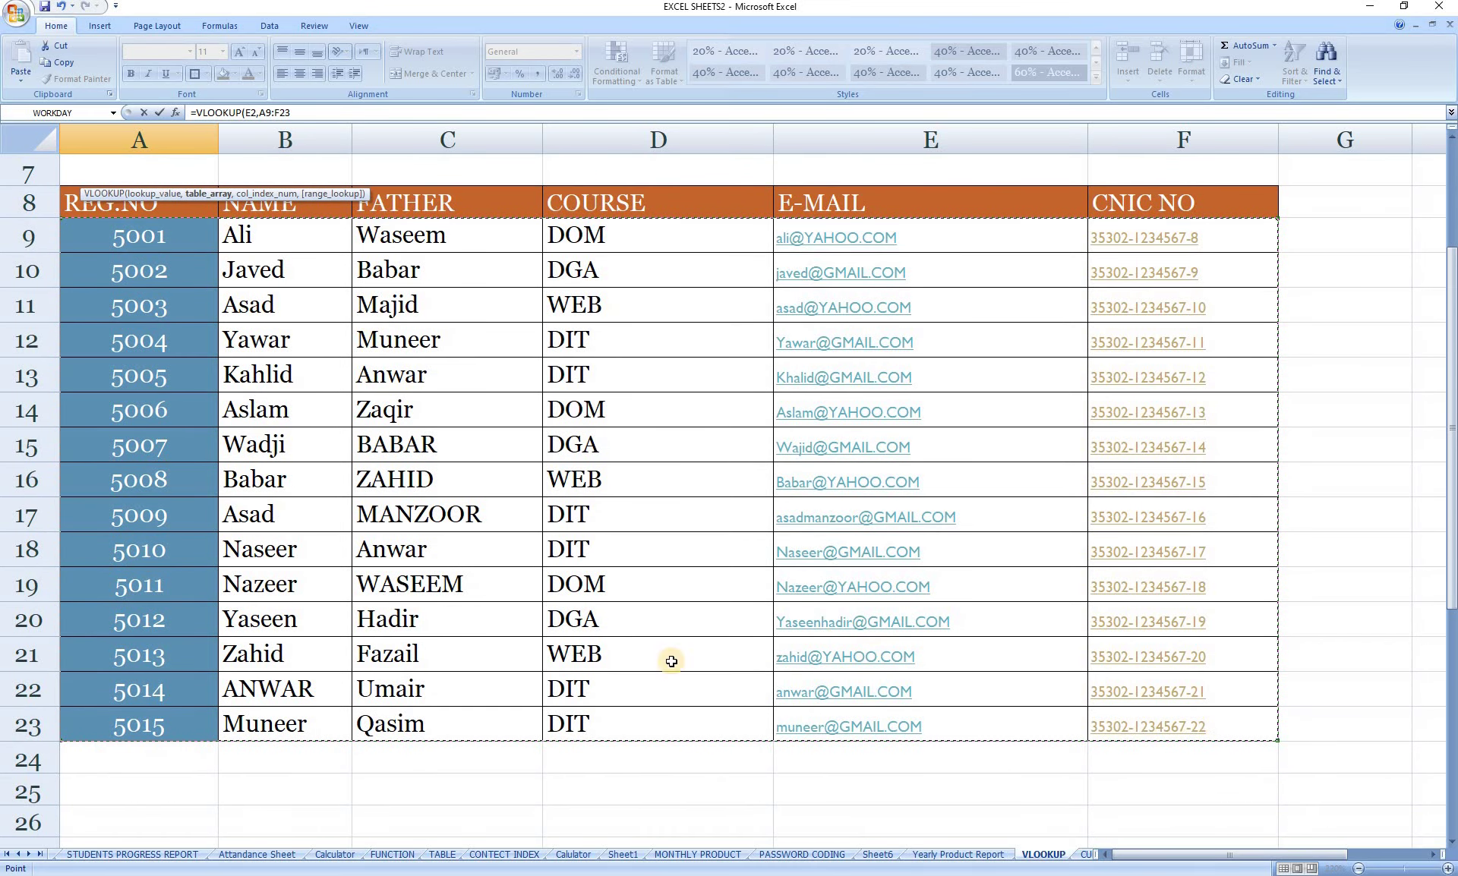
{"action": "scroll", "coordinate": [590, 554], "scroll_direction": "up", "scroll_amount": 1}
{"action": "scroll", "coordinate": [590, 554], "scroll_direction": "up", "scroll_amount": 1}
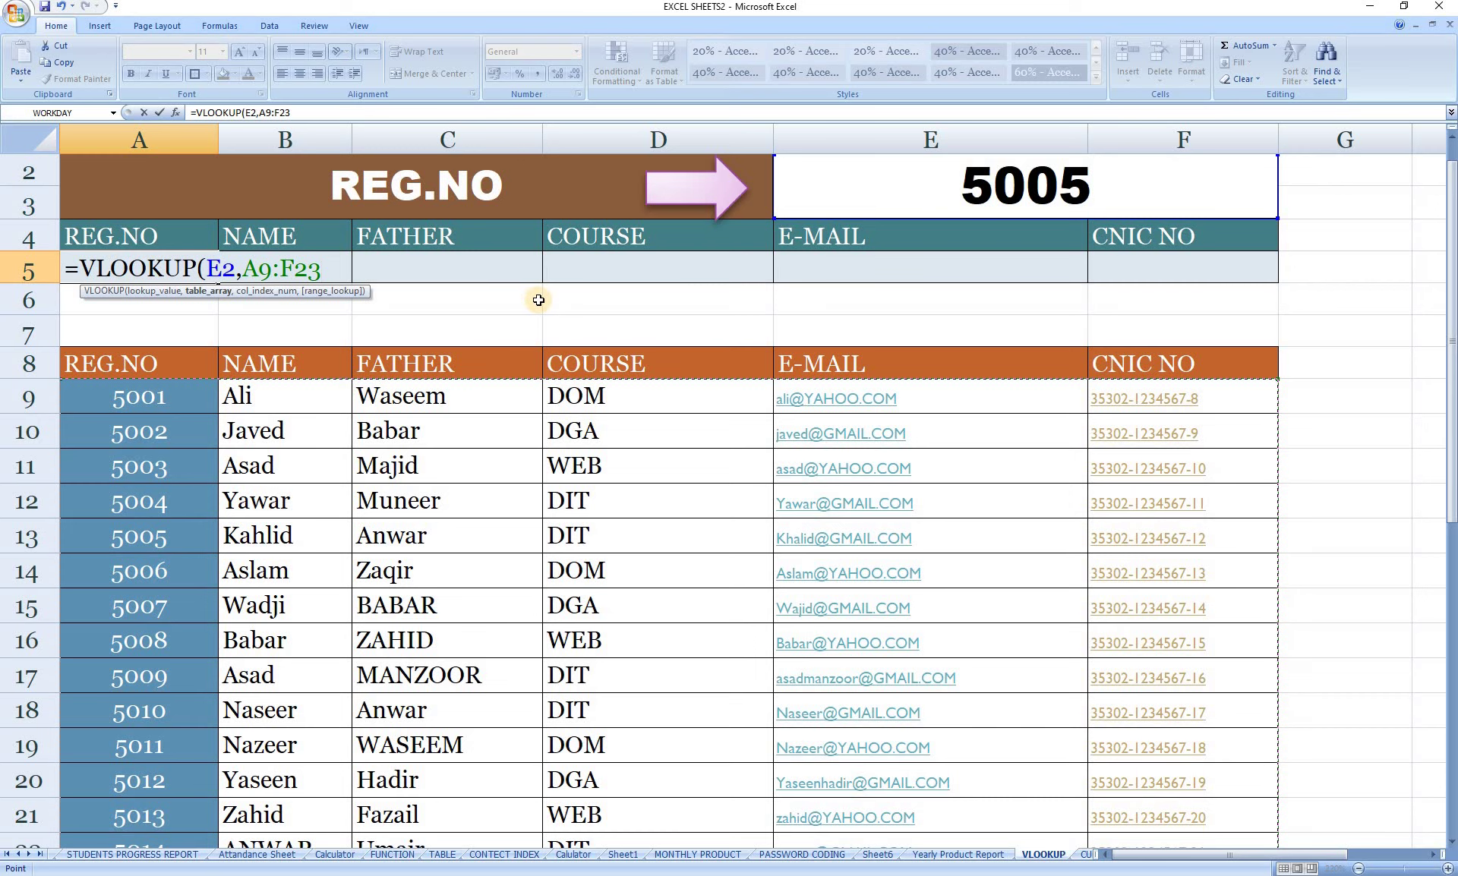
{"action": "type", "text": ","}
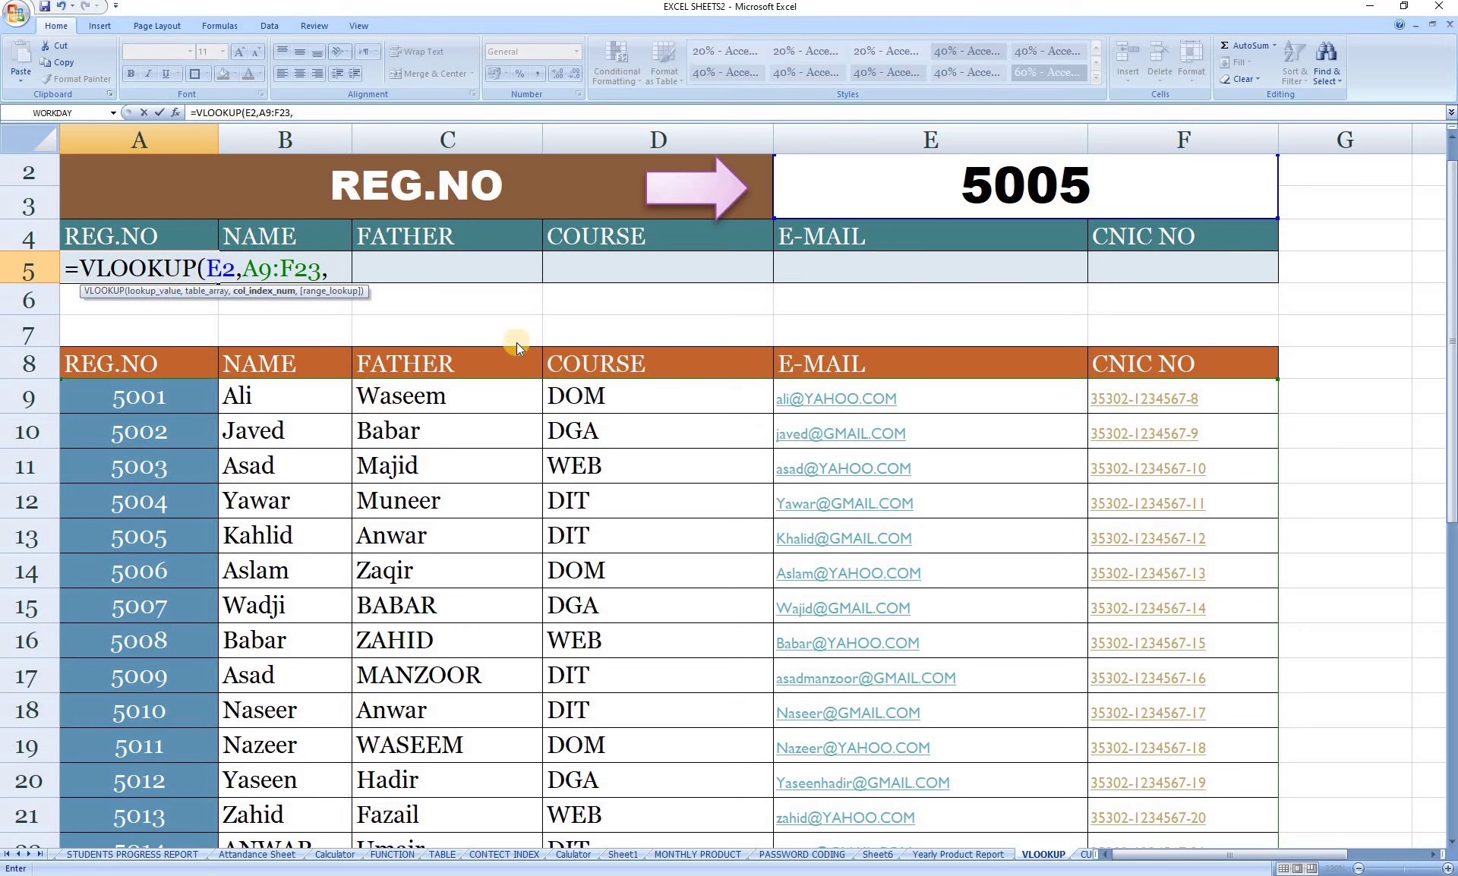
{"action": "type", "text": "1"}
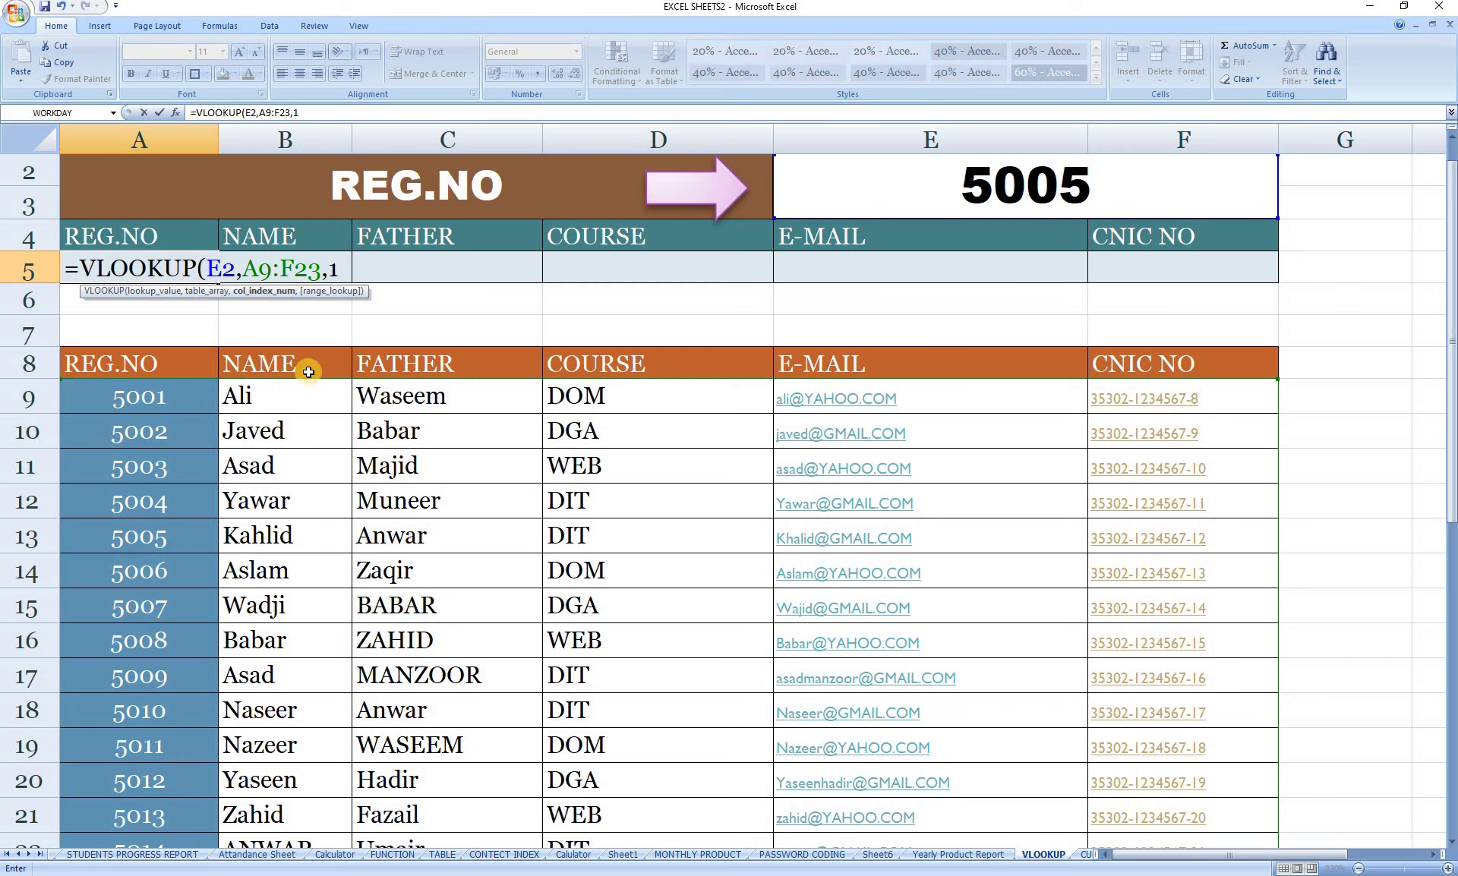
{"action": "type", "text": ","}
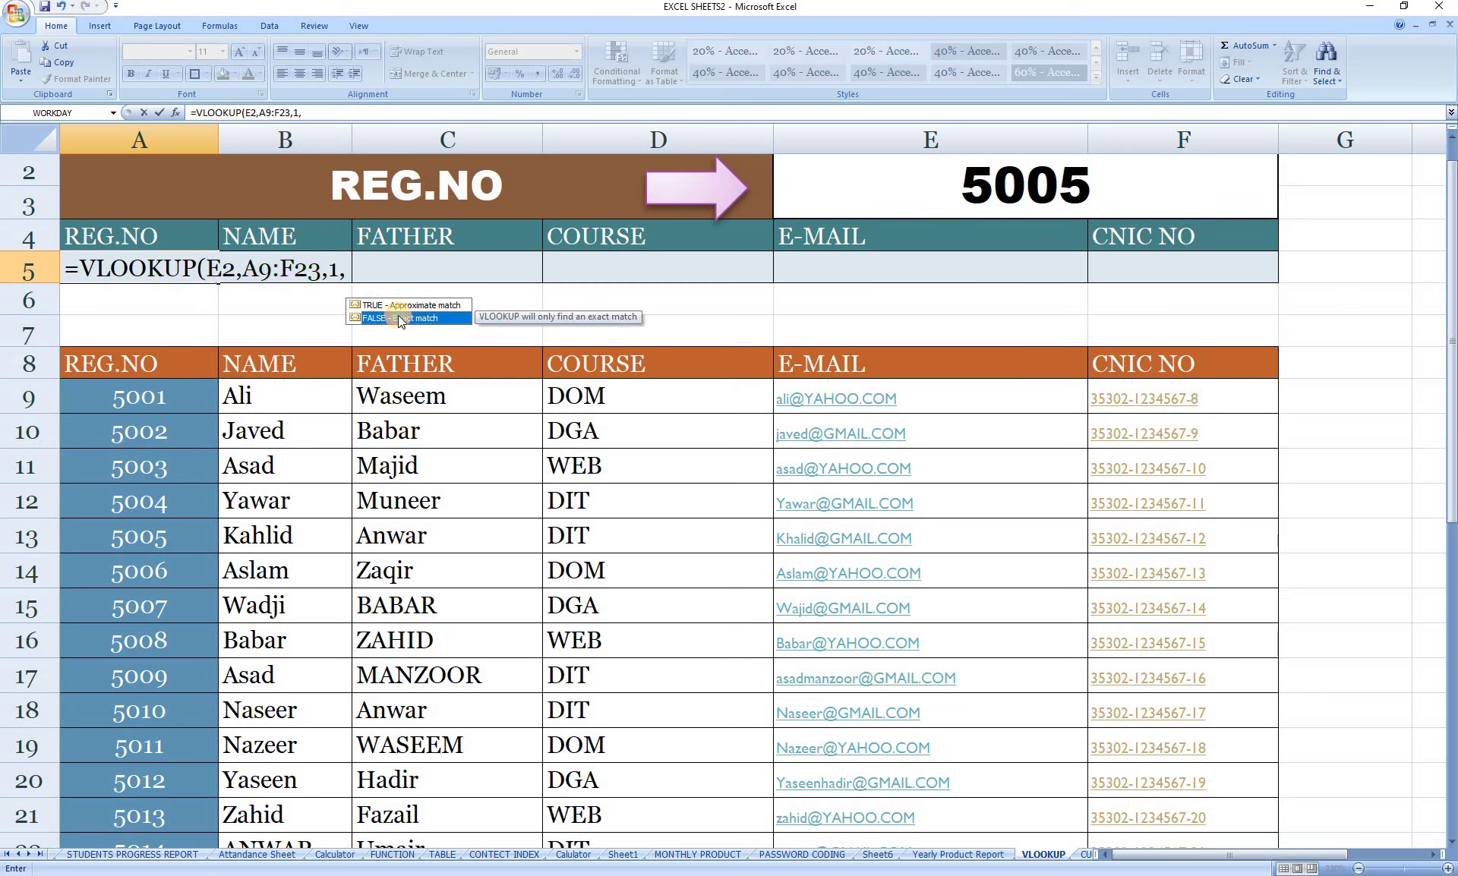
{"action": "double_click", "coordinate": [399, 318]}
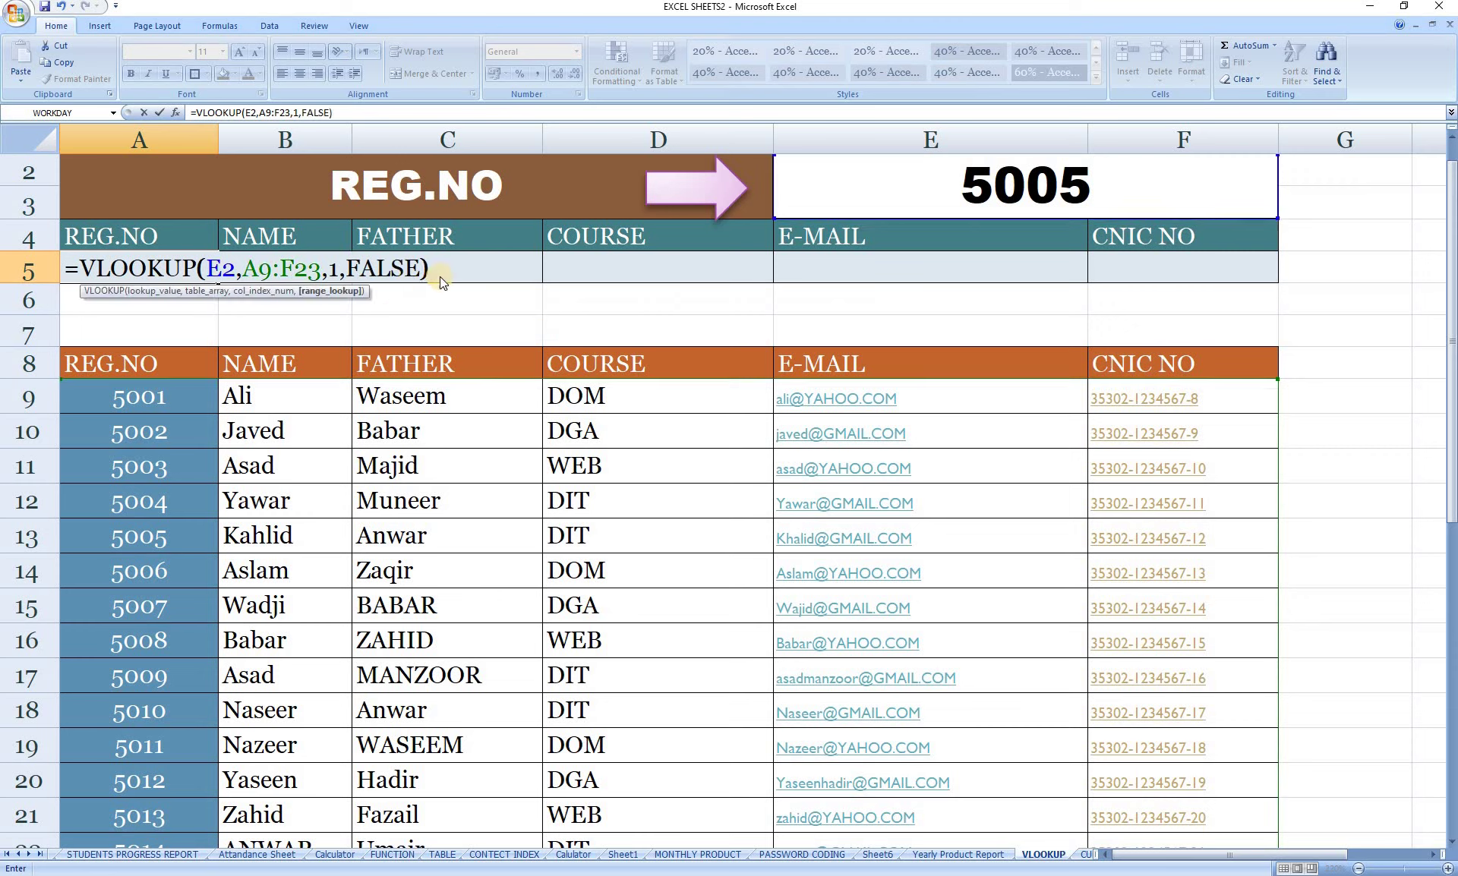
{"action": "type", "text": ")"}
{"action": "mouse_move", "coordinate": [430, 270]}
{"action": "left_mouse_down"}
{"action": "mouse_move", "coordinate": [183, 272]}
{"action": "mouse_move", "coordinate": [35, 224]}
{"action": "left_mouse_up"}
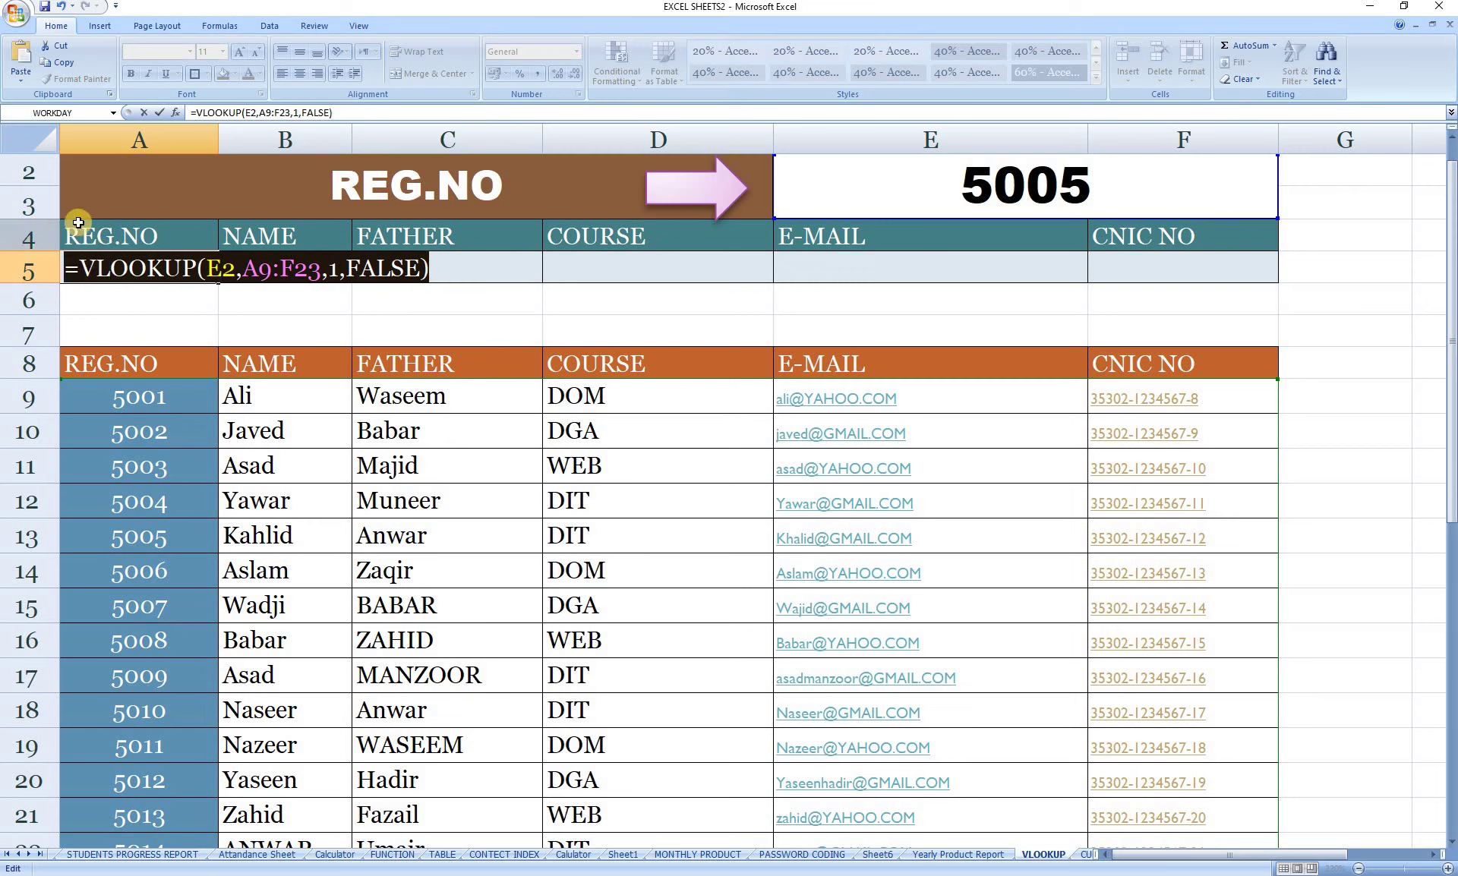
{"action": "key", "text": "Return"}
Centre the header and result rows A4:F5
{"action": "left_click", "coordinate": [183, 269]}
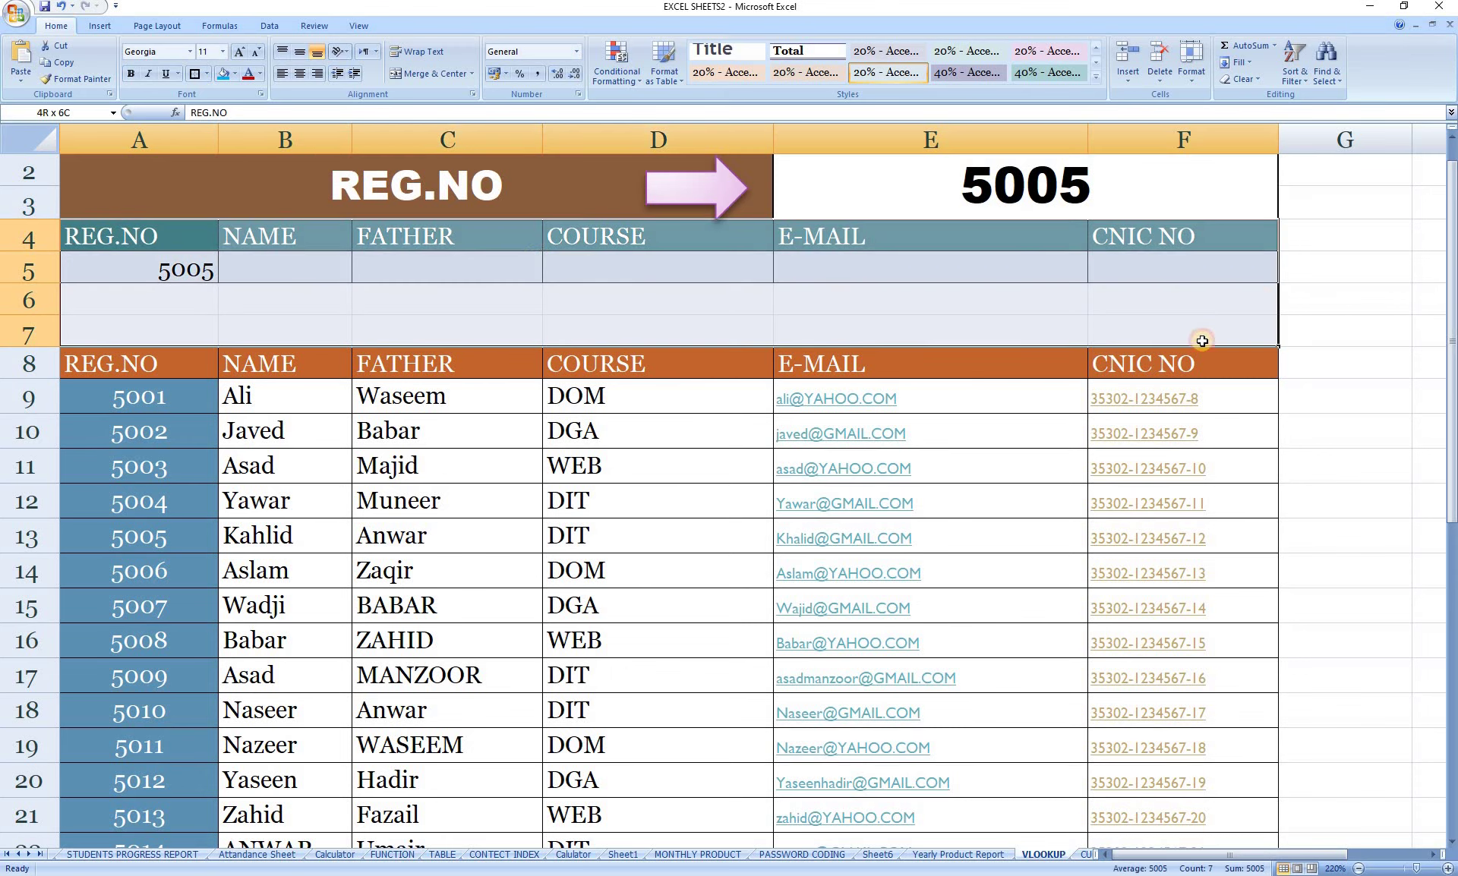
{"action": "left_click_drag", "start_coordinate": [204, 240], "coordinate": [1269, 274]}
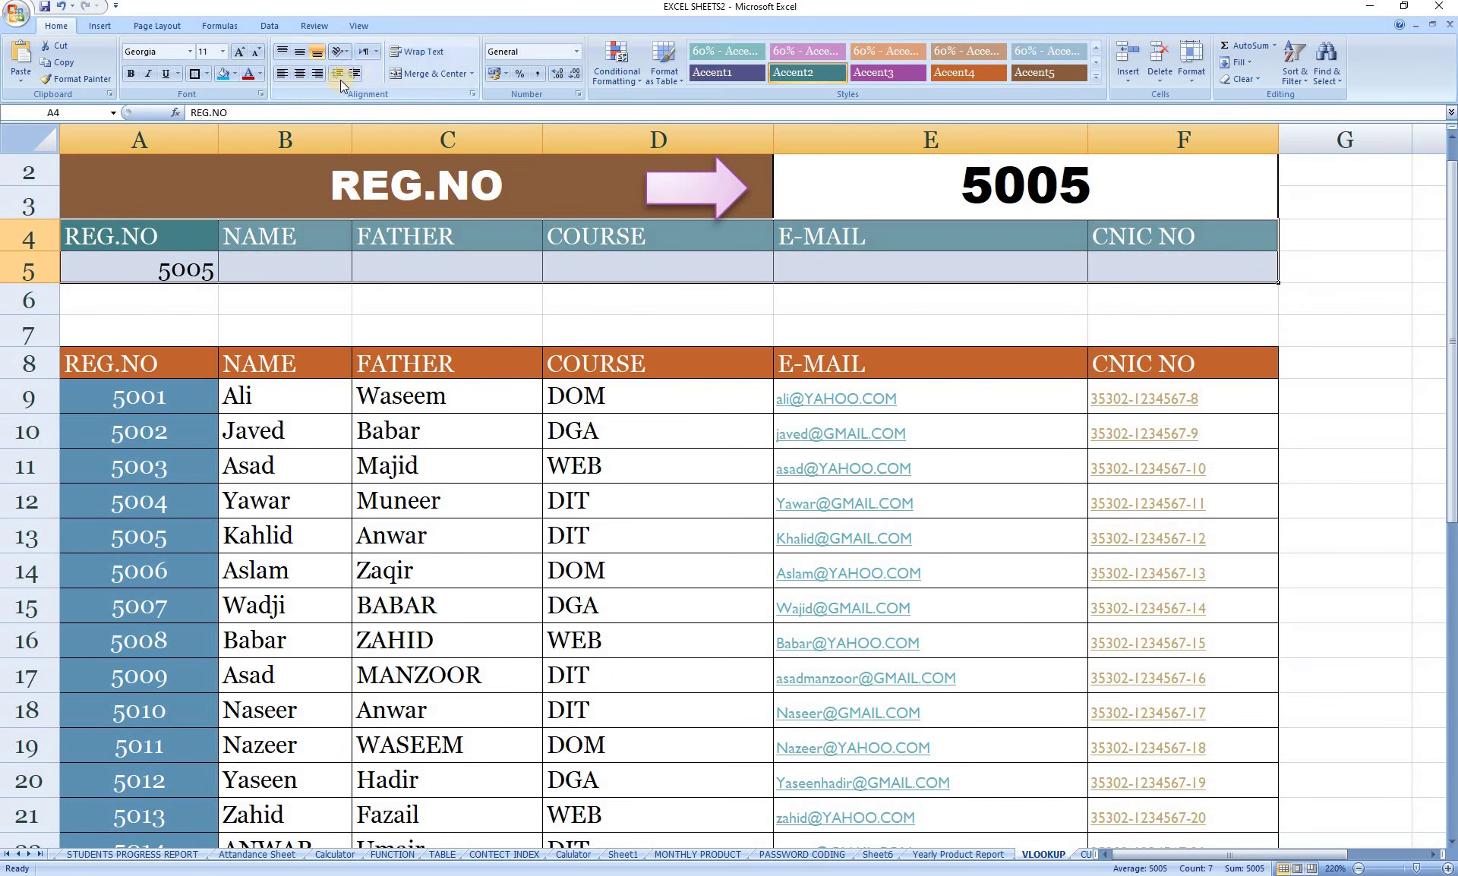
{"action": "left_click", "coordinate": [298, 75]}
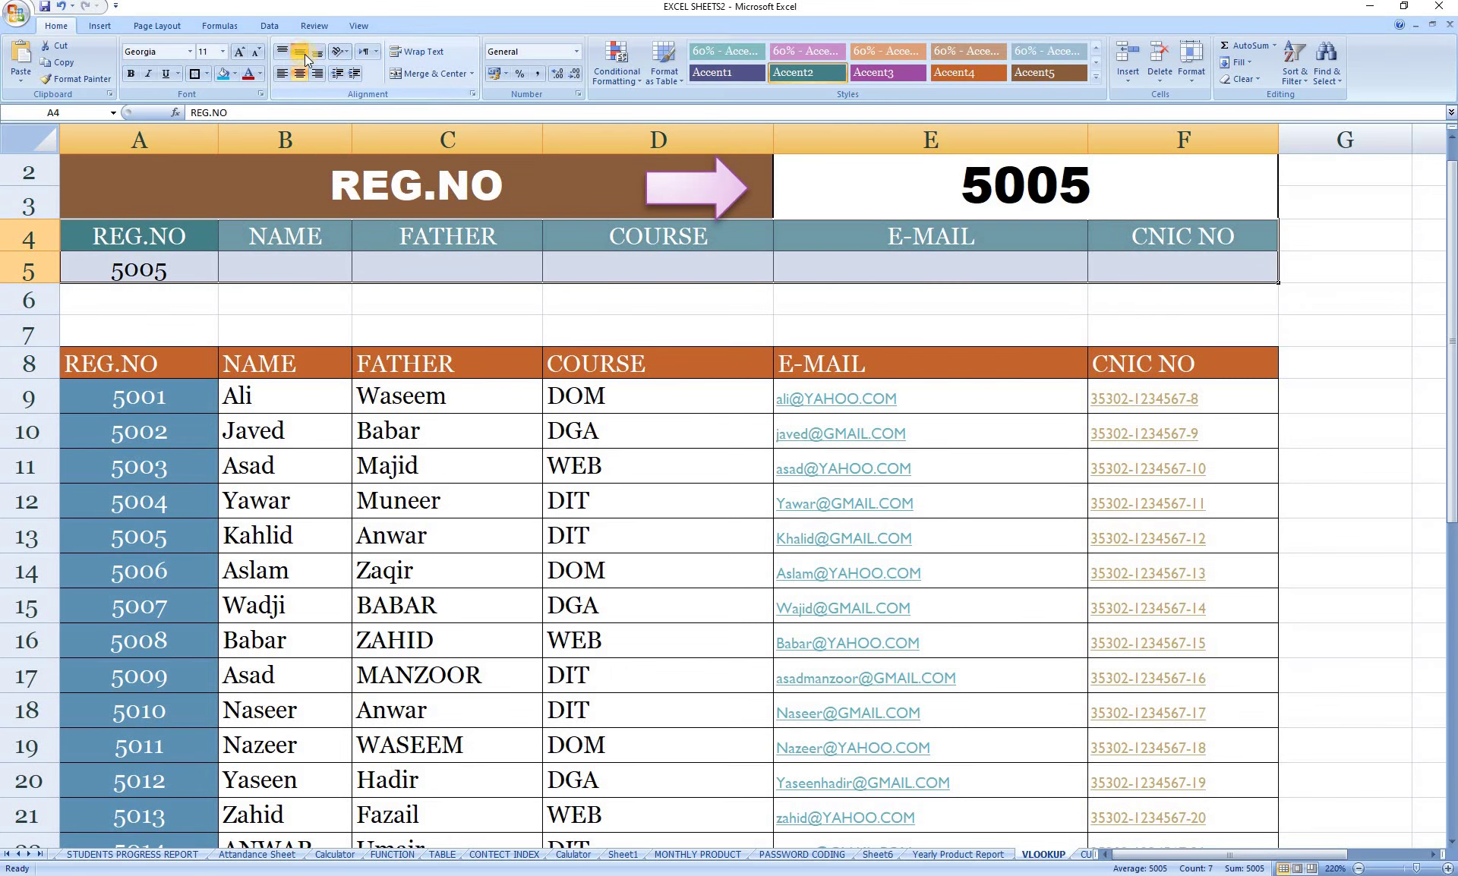
Change the search value in E2 to 5007
{"action": "left_click", "coordinate": [976, 187]}
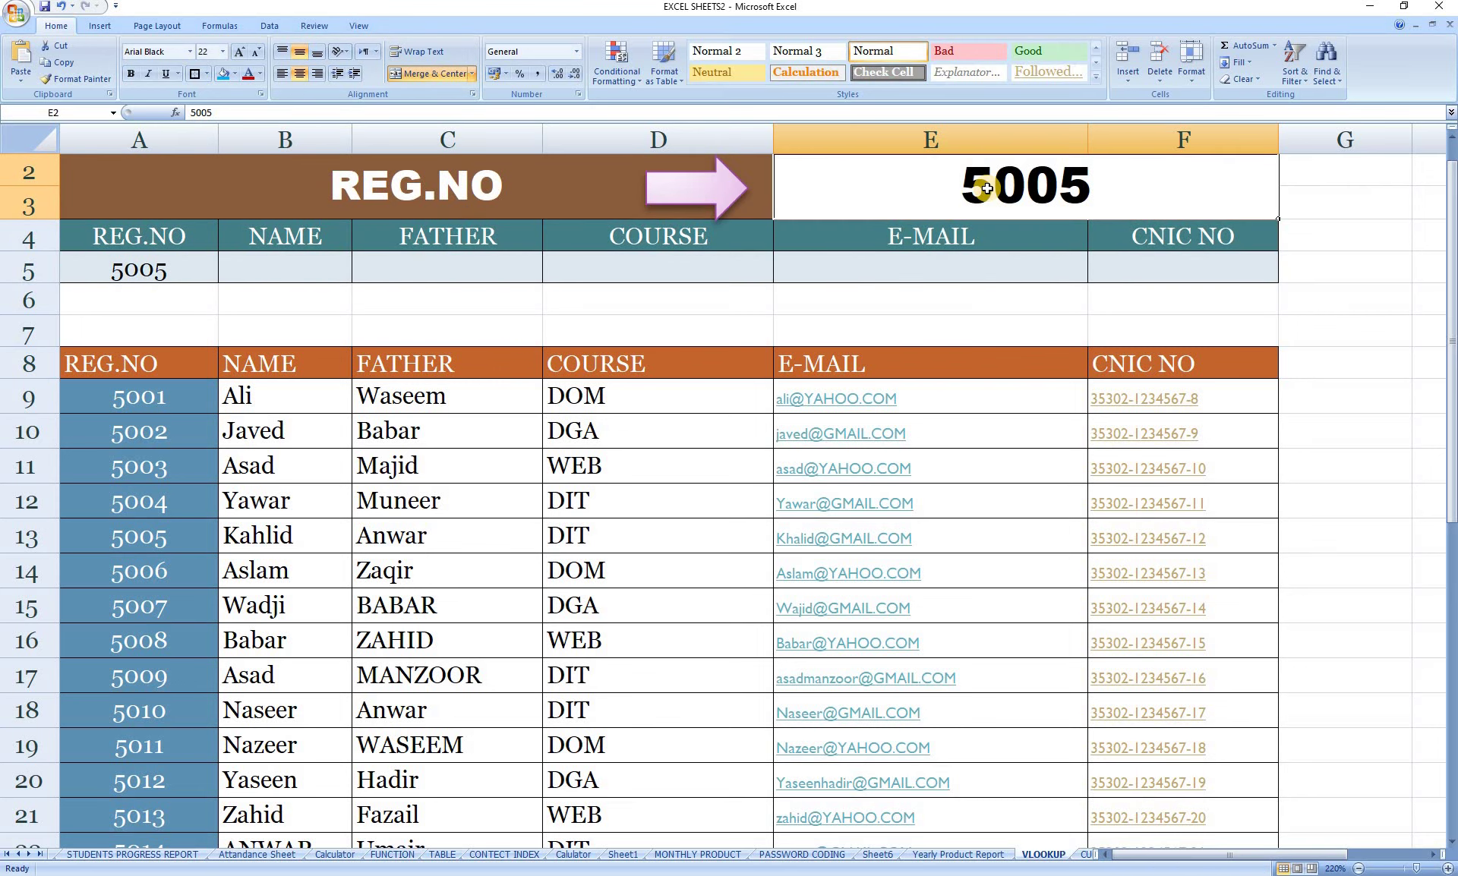
{"action": "type", "text": "500"}
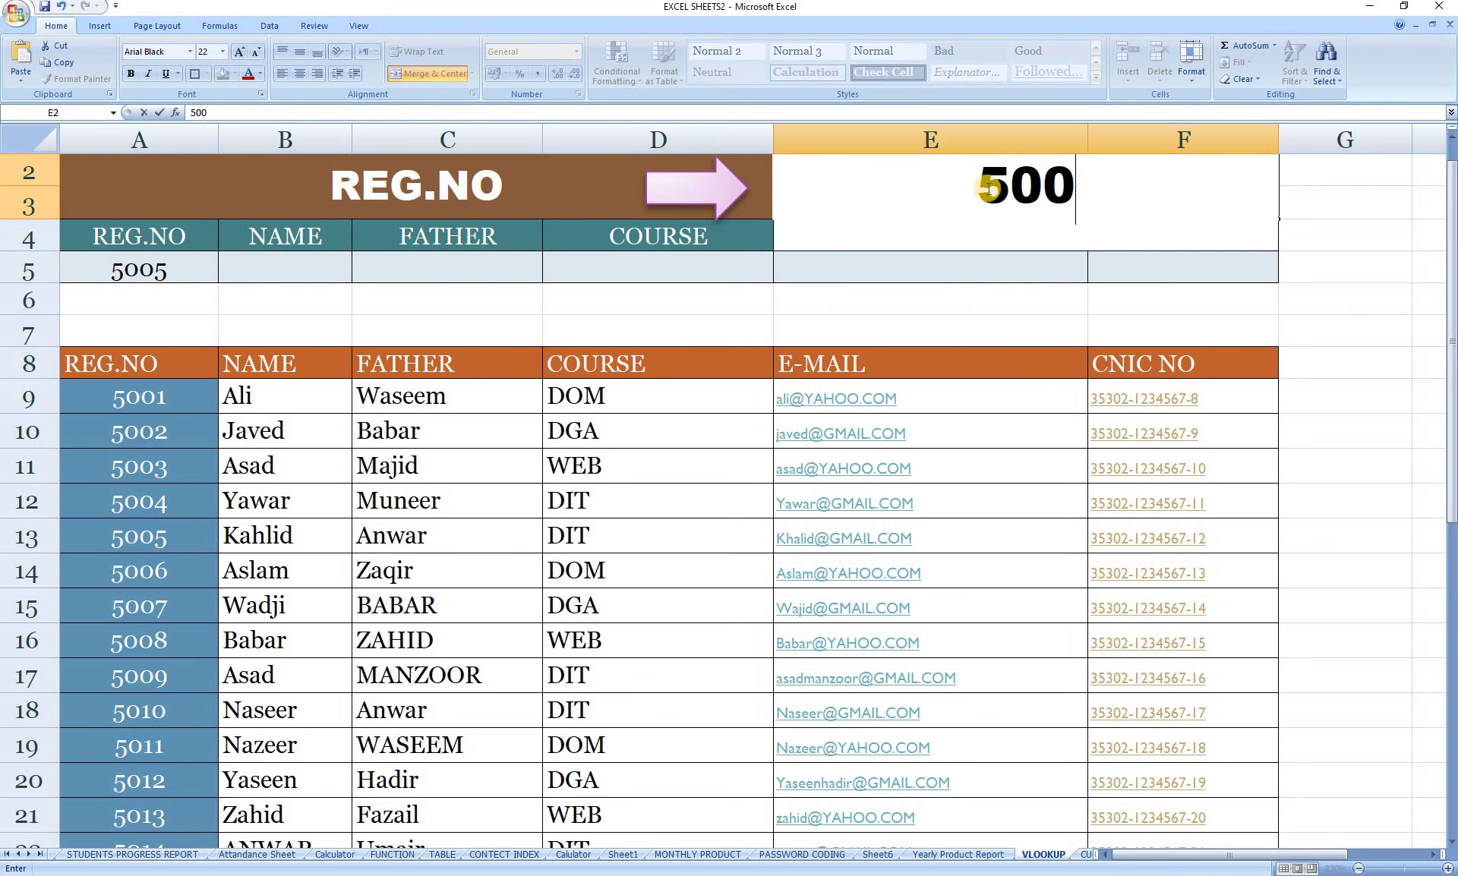
{"action": "type", "text": "7"}
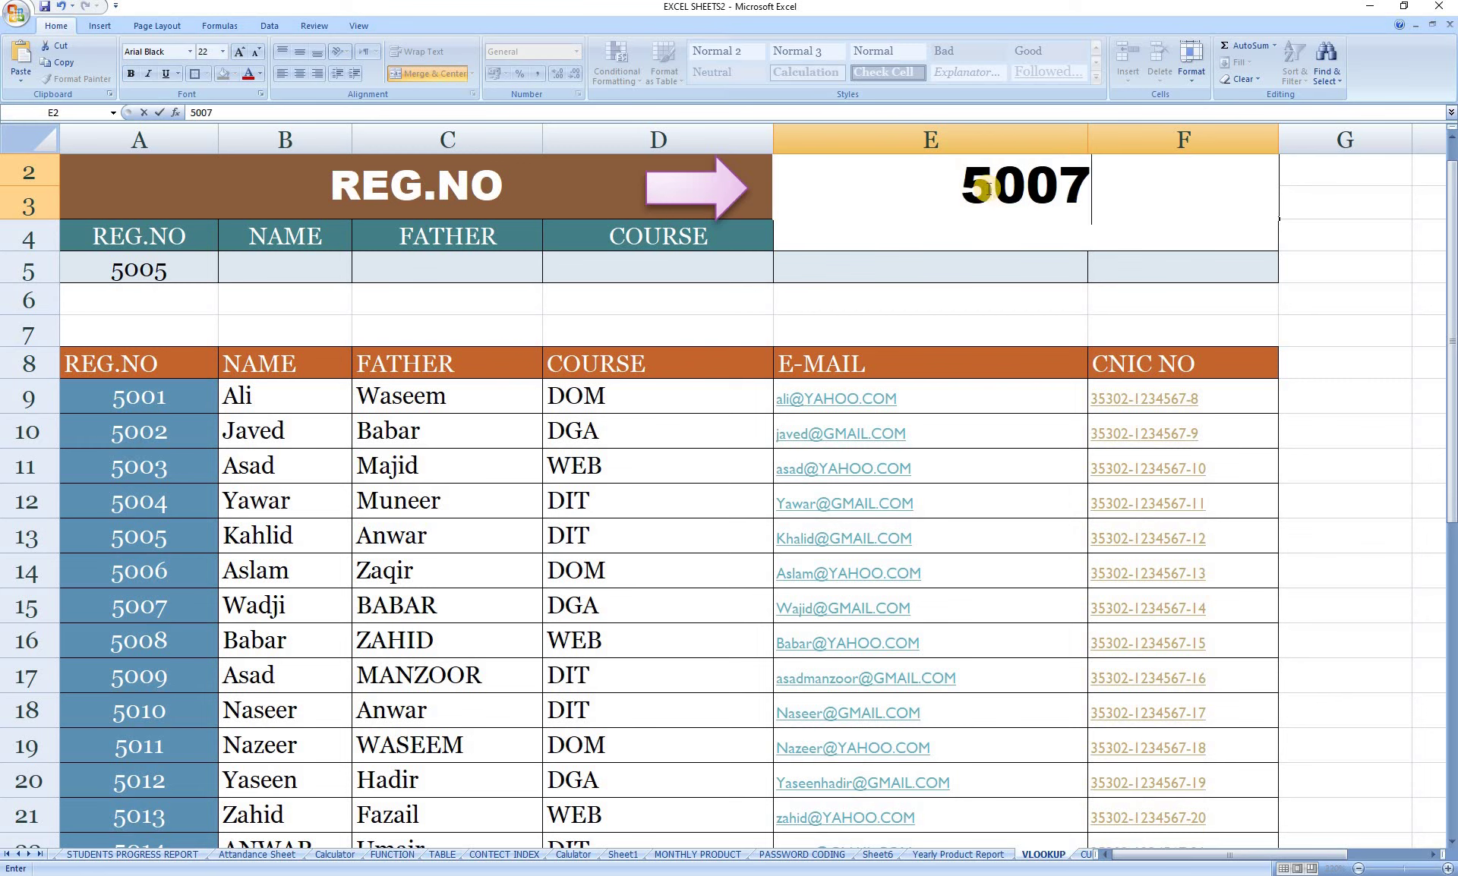
{"action": "key", "text": "Return"}
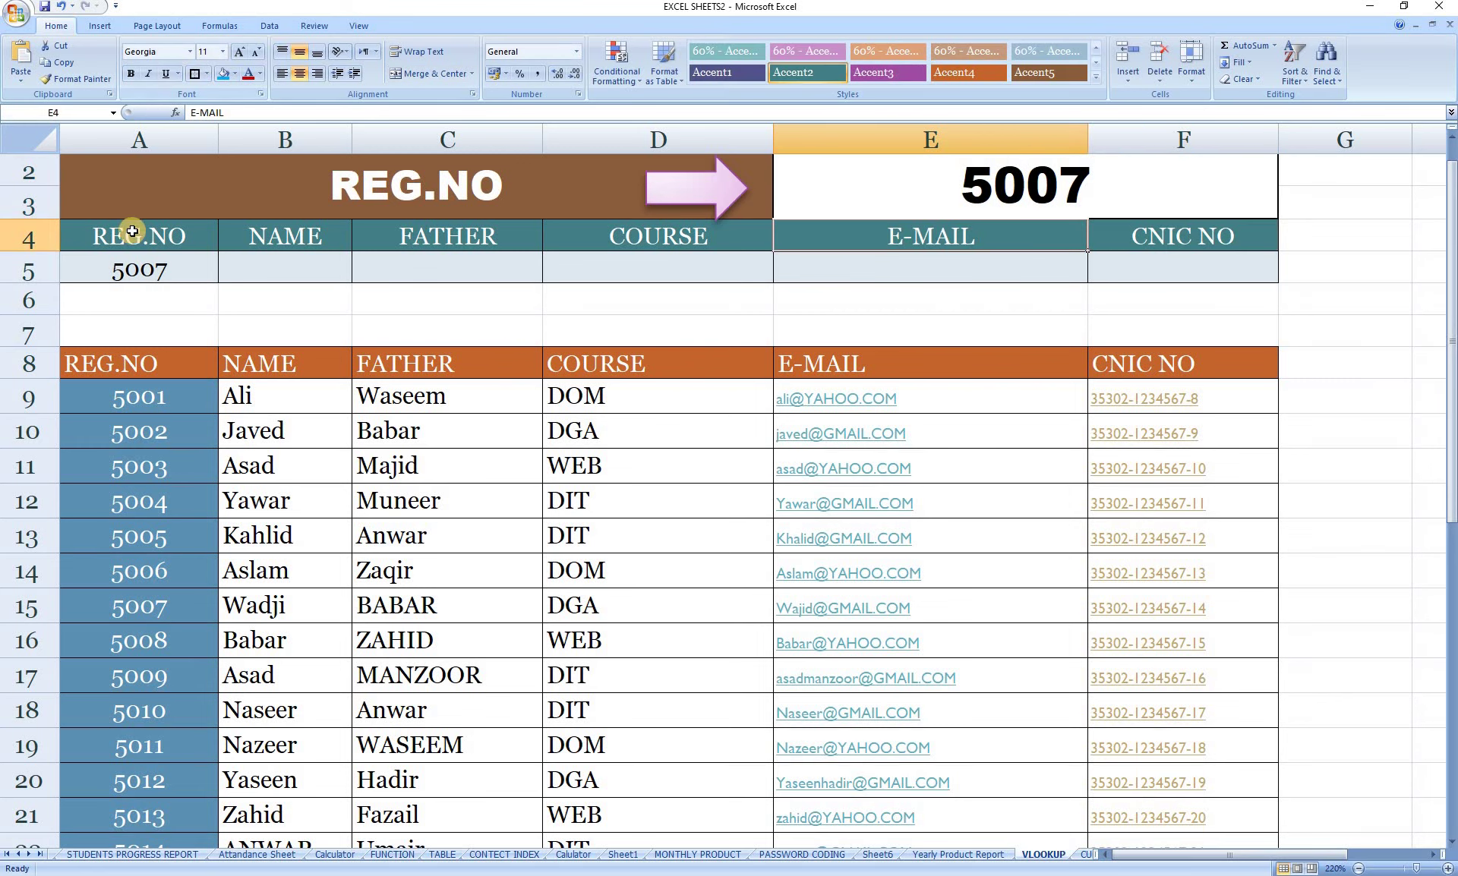
Enter =VLOOKUP(E2,A9:F23,2,FALSE) in B5 to return the student's name
{"action": "left_click", "coordinate": [147, 269]}
{"action": "double_click", "coordinate": [285, 270]}
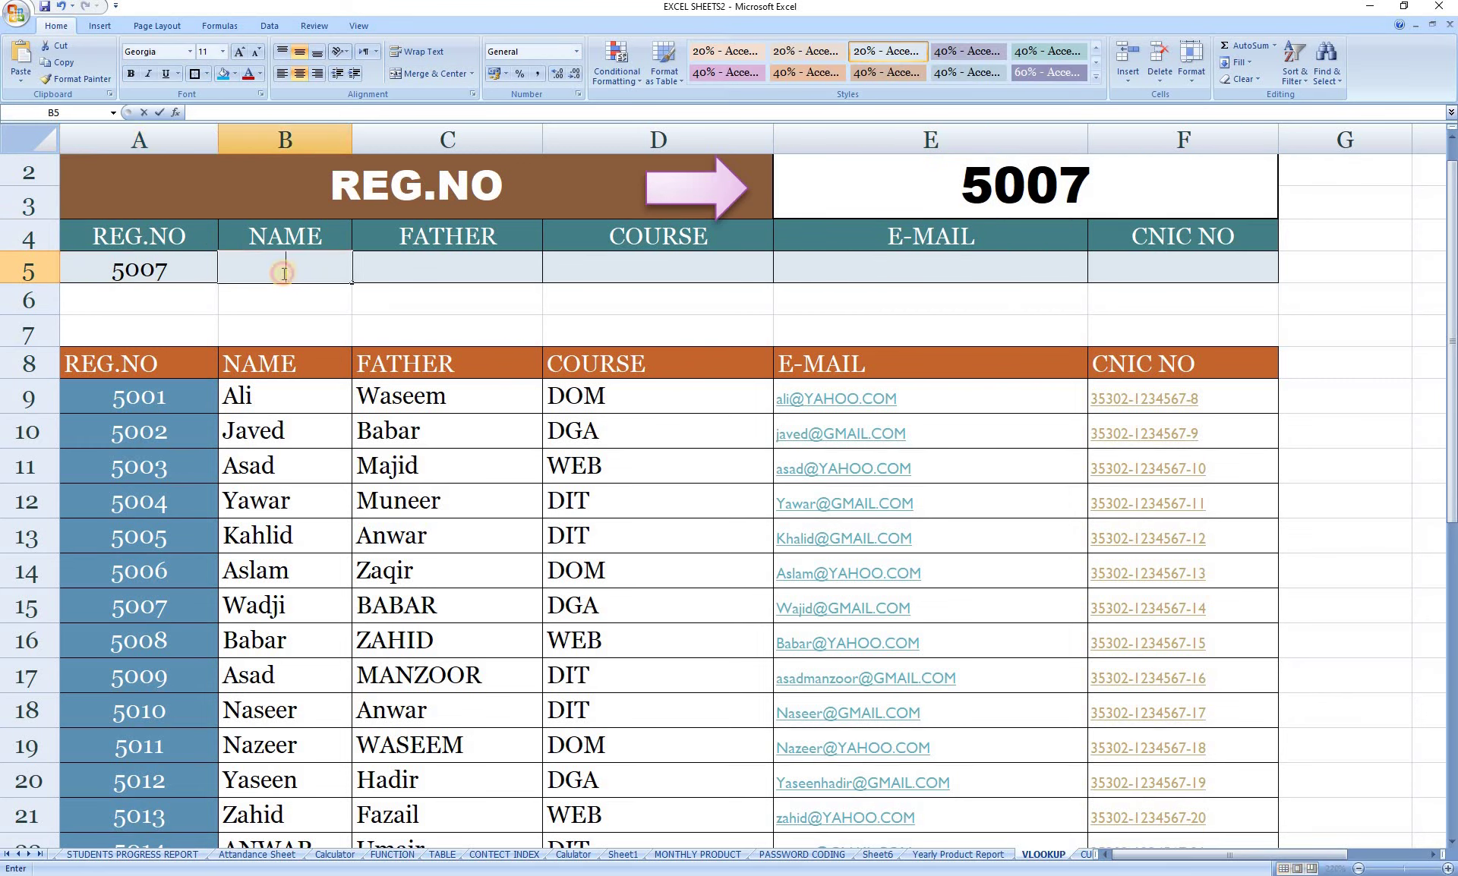
{"action": "type", "text": "=VLOOKUP(E2,A9:F23,1,FALSE)"}
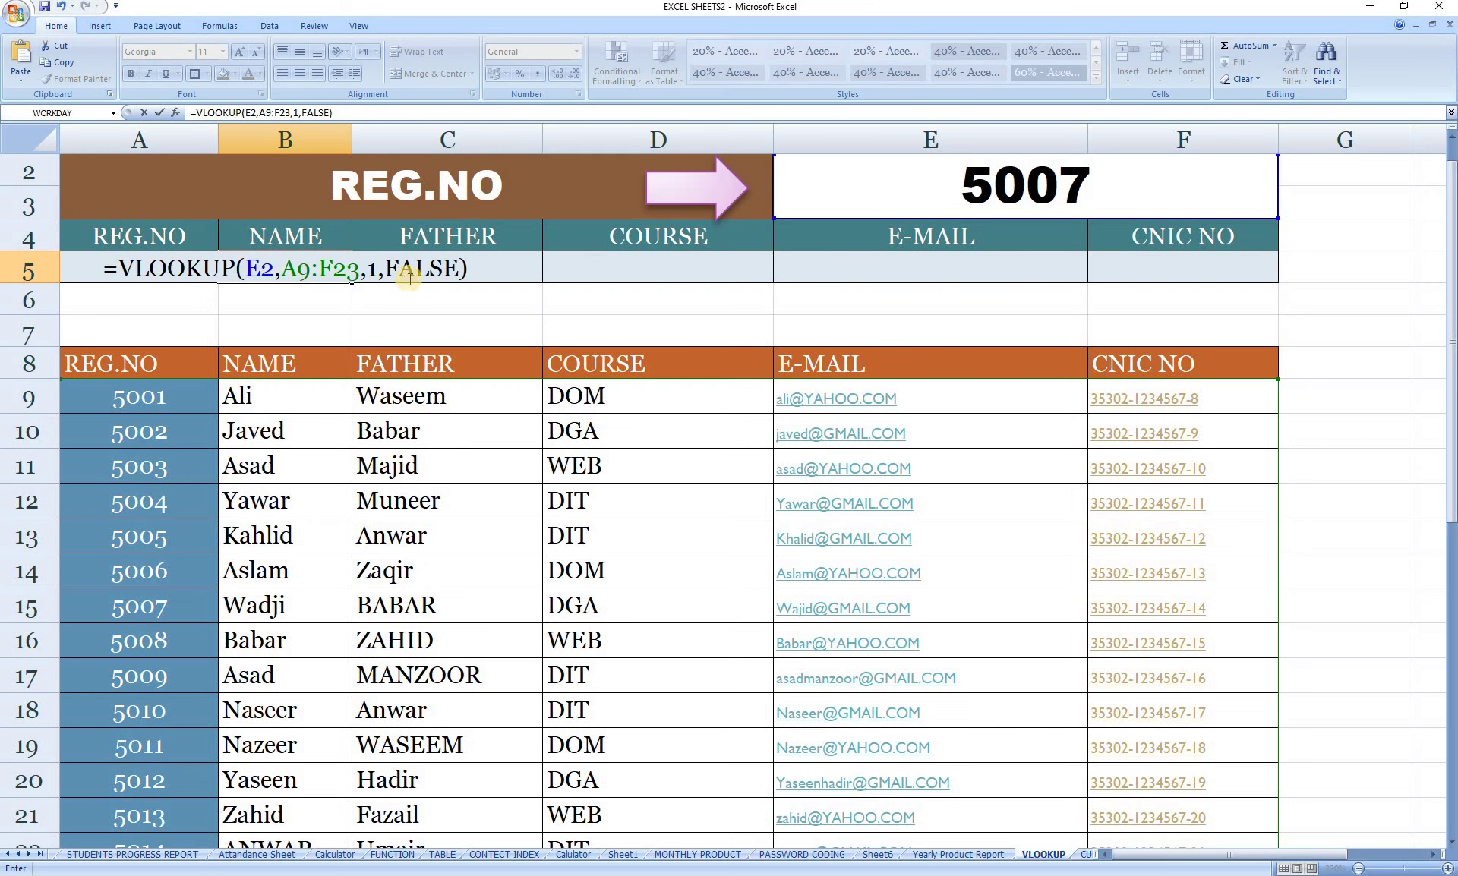
{"action": "double_click", "coordinate": [373, 269]}
{"action": "type", "text": "2"}
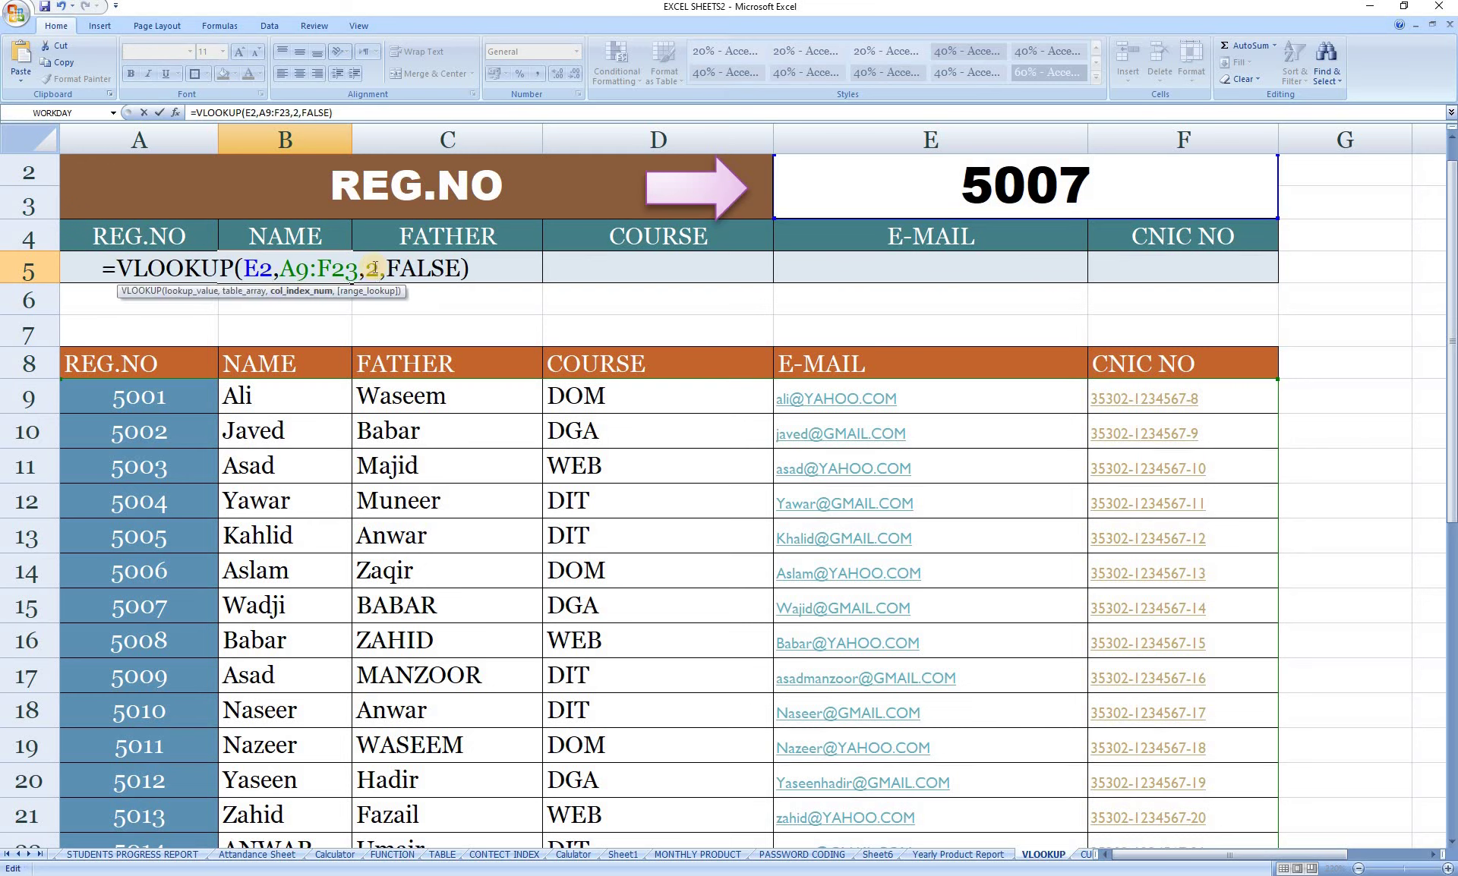
{"action": "key", "text": "Return"}
Enter =VLOOKUP(E2,A9:F23,3,FALSE) in C5 to return the father's name
{"action": "left_click", "coordinate": [389, 268]}
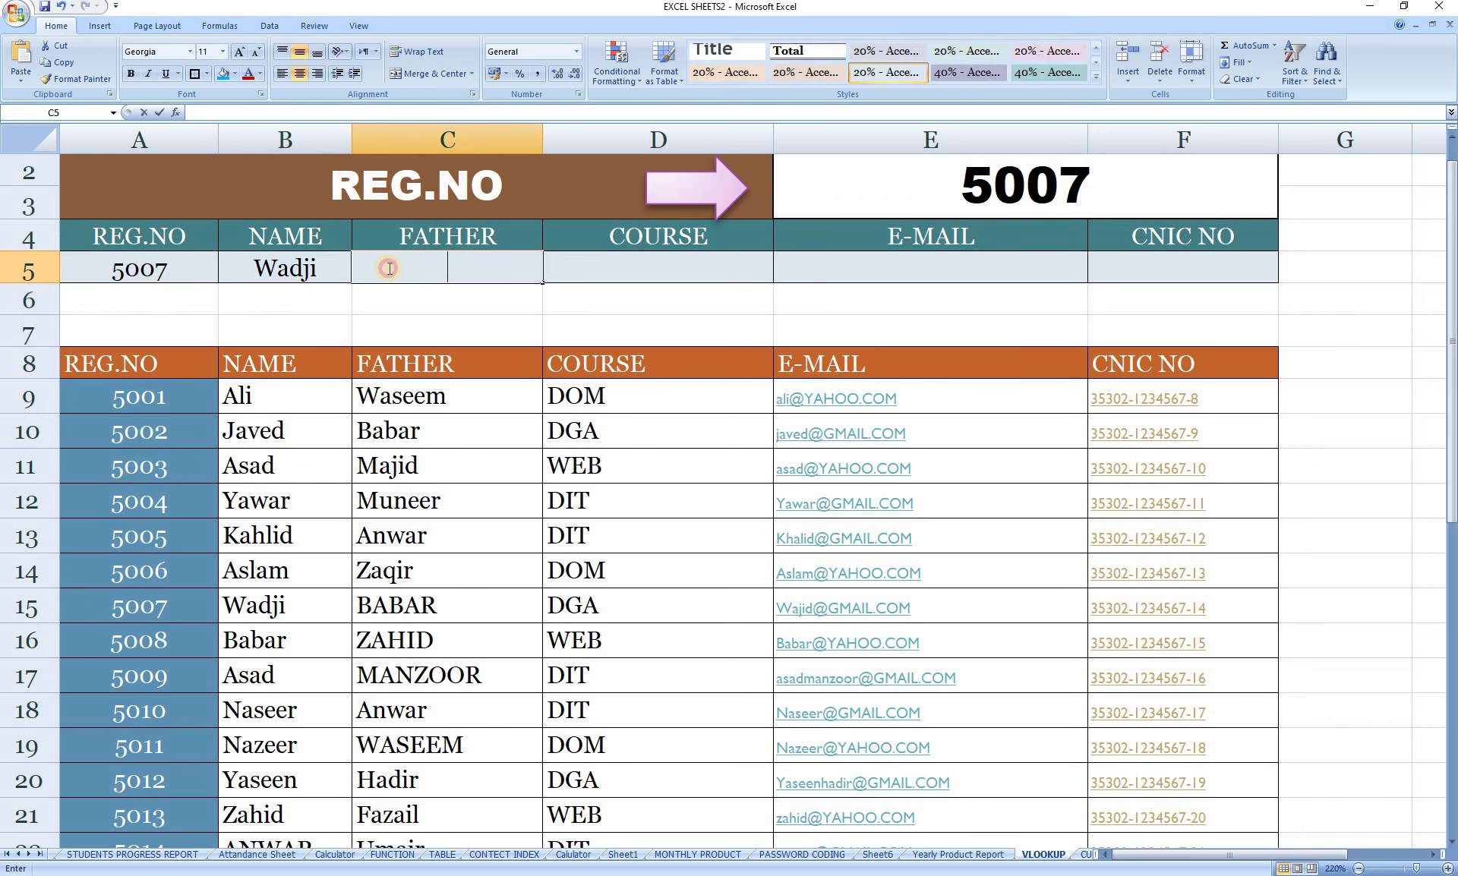
{"action": "type", "text": "=VLOOKUP(E2,A9:F23,1,FALSE)"}
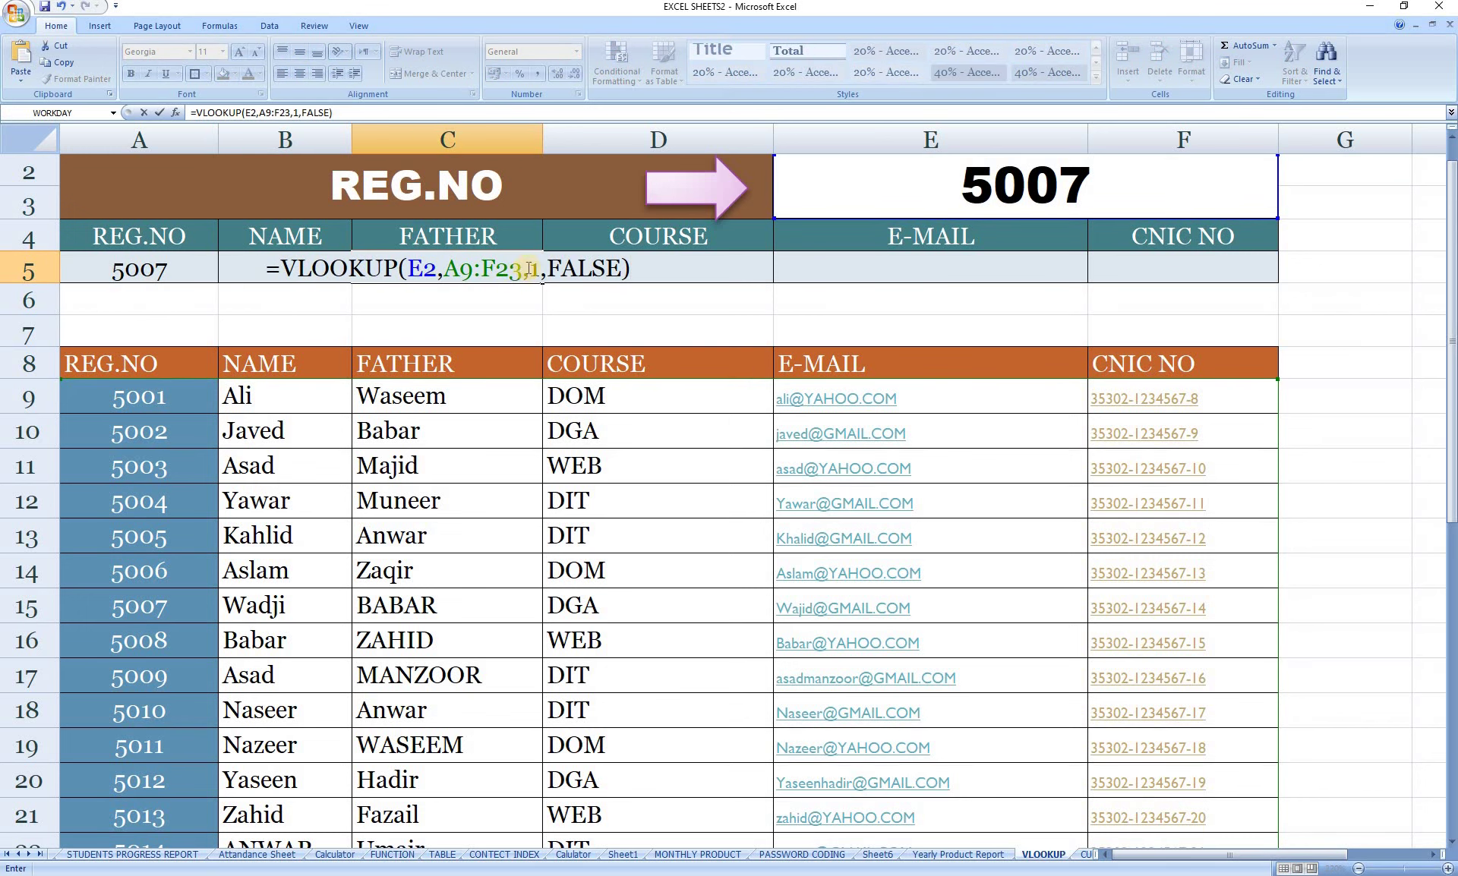
{"action": "double_click", "coordinate": [534, 268]}
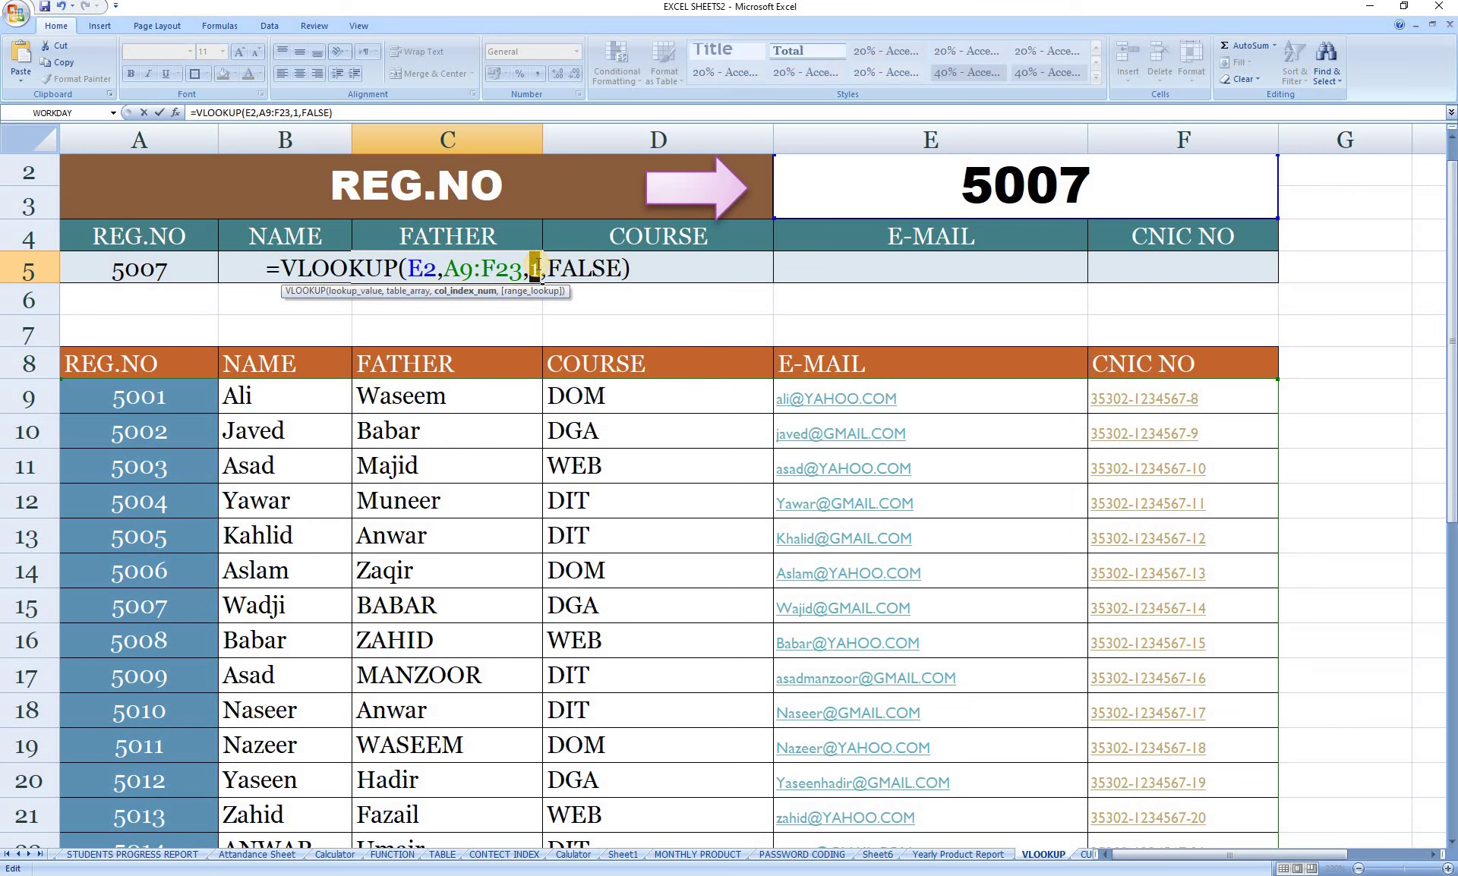
{"action": "type", "text": "3"}
{"action": "key", "text": "Return"}
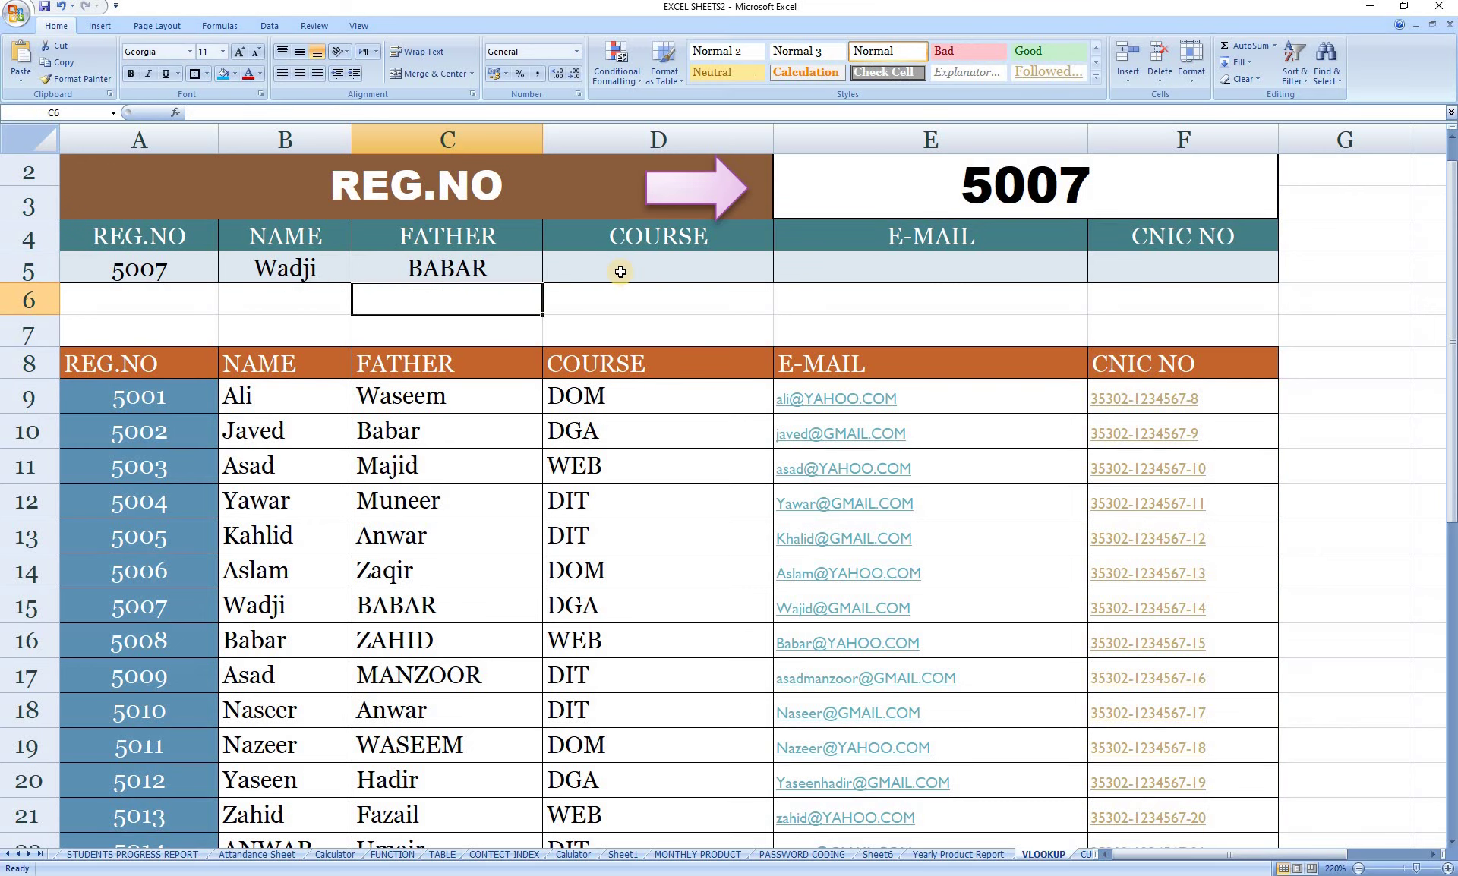
Enter =VLOOKUP(E2,A9:F23,4,FALSE) in D5 to return the course, DGA
{"action": "double_click", "coordinate": [620, 272]}
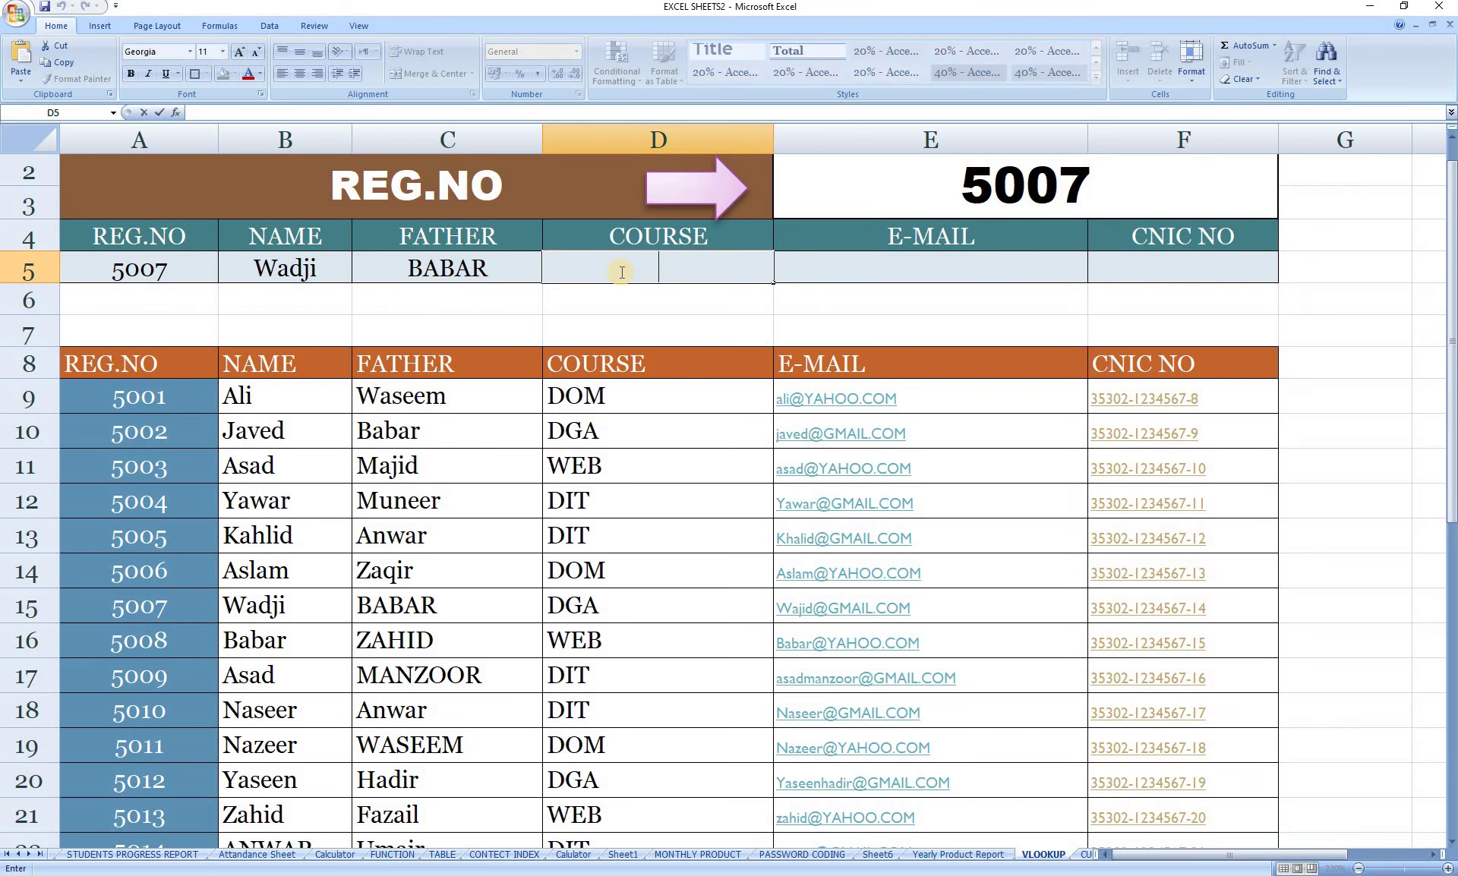
{"action": "type", "text": "=VLOOKUP(E2,A9:F23,1,FALSE)"}
{"action": "double_click", "coordinate": [744, 269]}
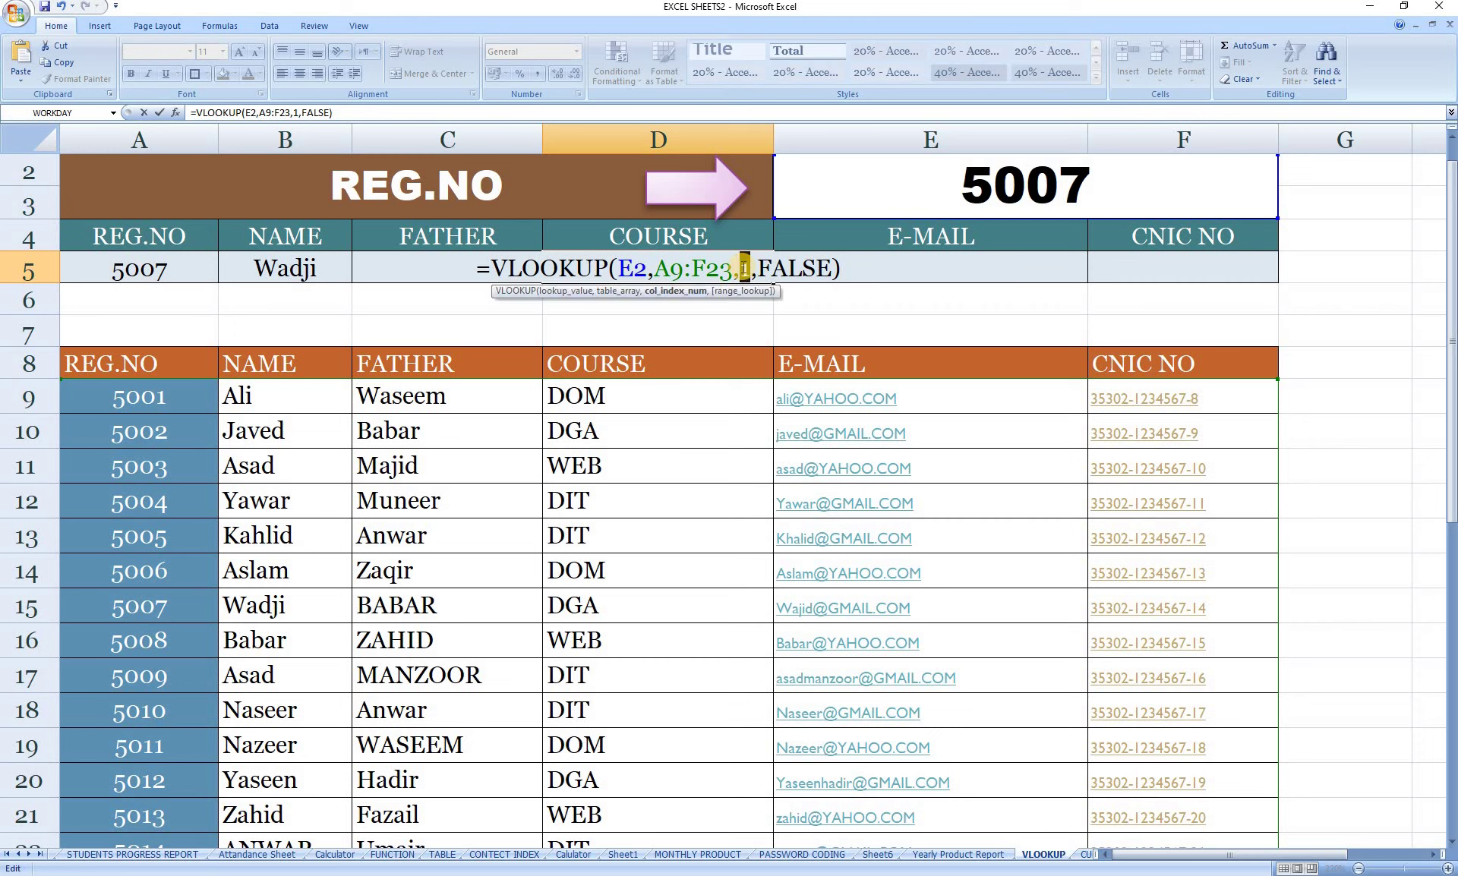
{"action": "type", "text": "4"}
{"action": "key", "text": "Return"}
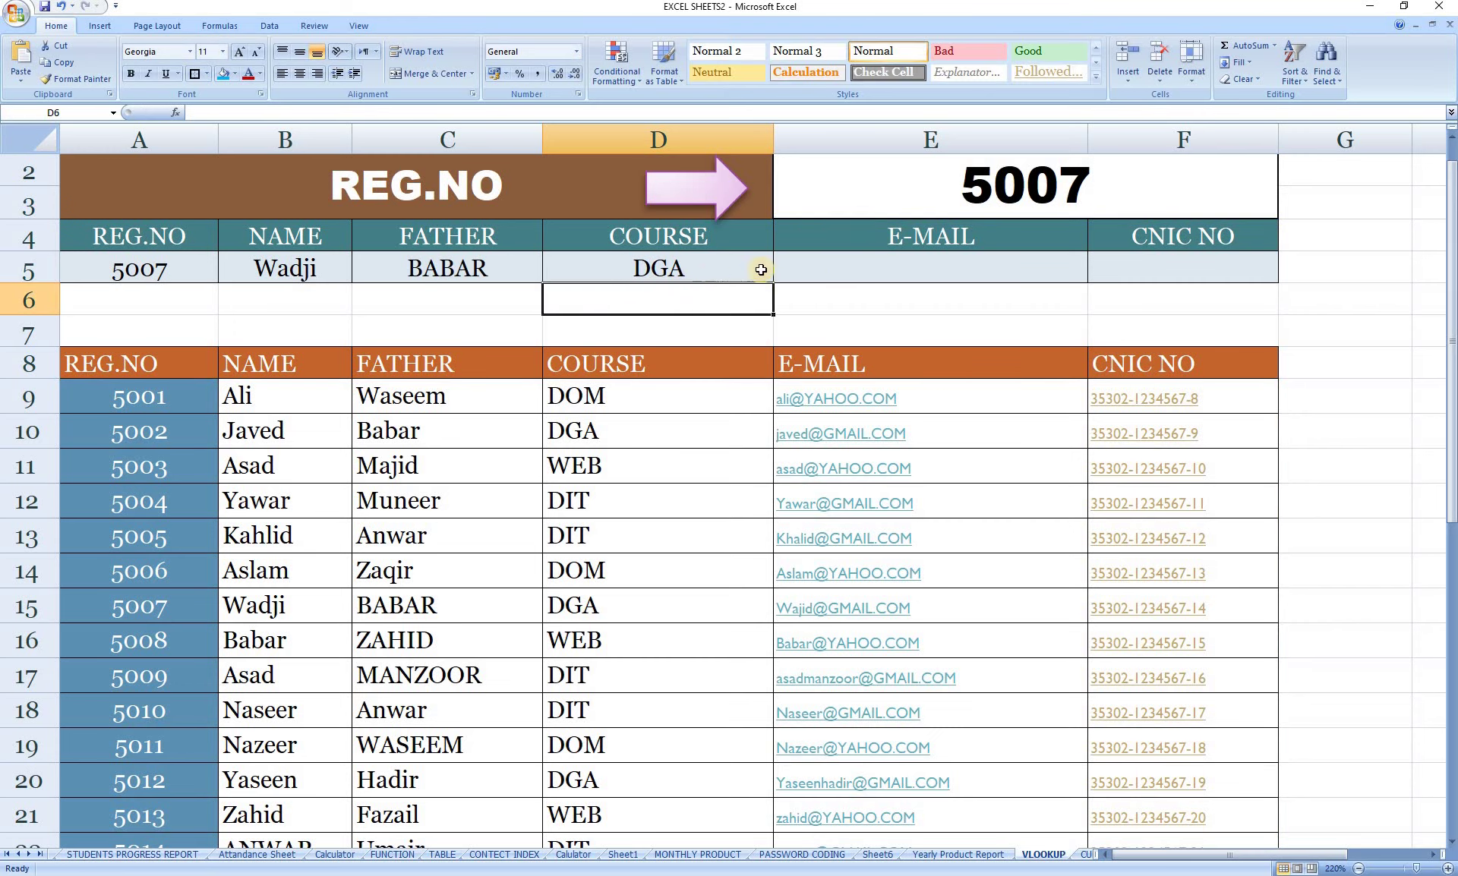
{"action": "left_click", "coordinate": [826, 281]}
Enter =VLOOKUP(E2,A9:F23,5,FALSE) in E5 to return the student's e-mail
{"action": "type", "text": "="}
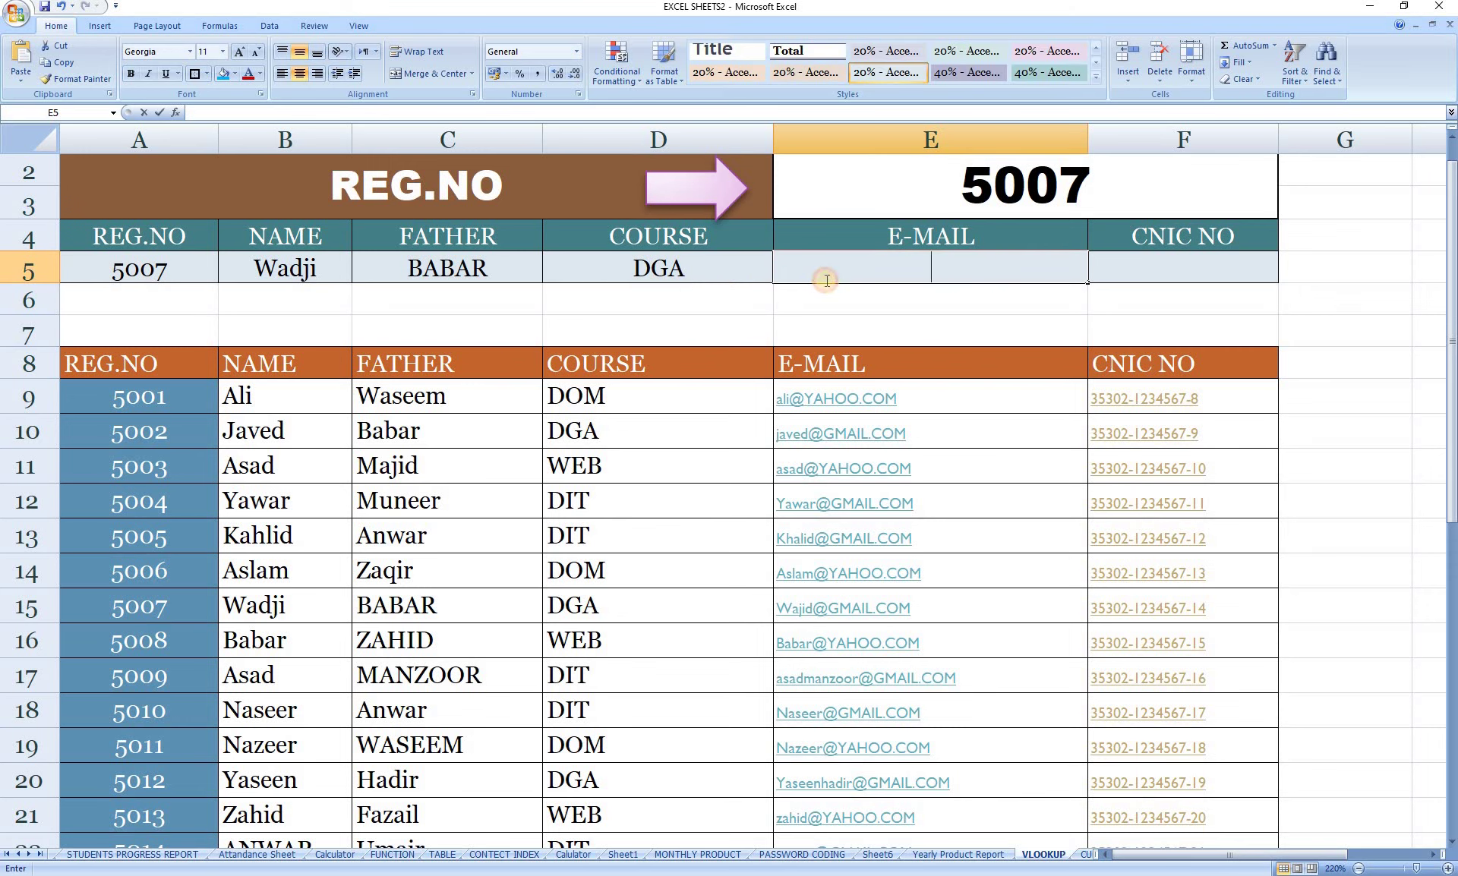
{"action": "type", "text": "=VLOOKUP(E2,A9:F23,1,FALSE)"}
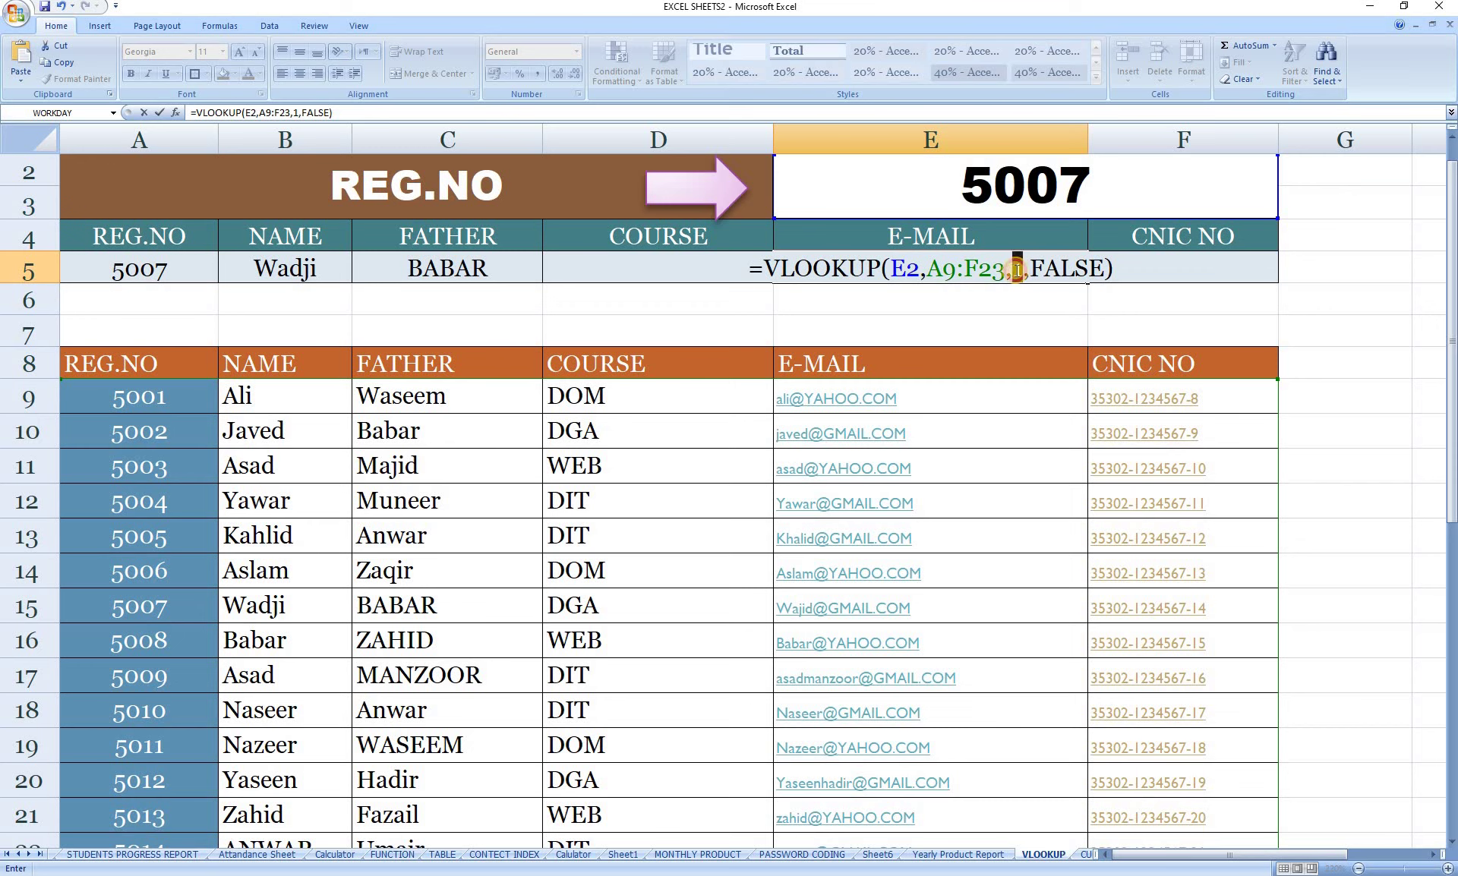
{"action": "left_click", "coordinate": [1016, 270]}
{"action": "type", "text": "5"}
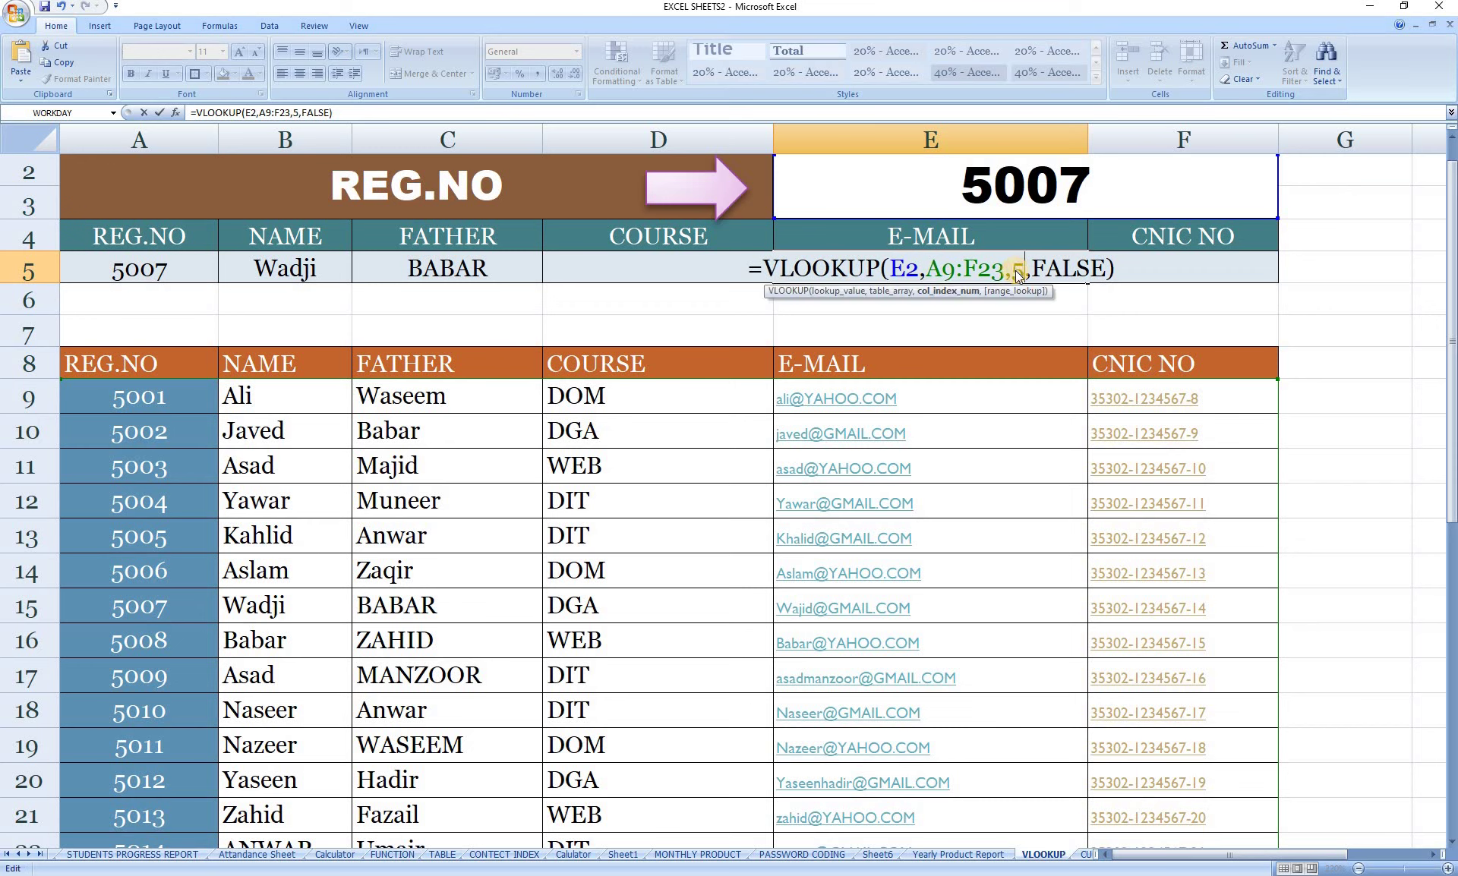
{"action": "key", "text": "Return"}
Enter =VLOOKUP(E2,A9:F23,6,FALSE) in F5 to return the CNIC number
{"action": "left_click", "coordinate": [1144, 263]}
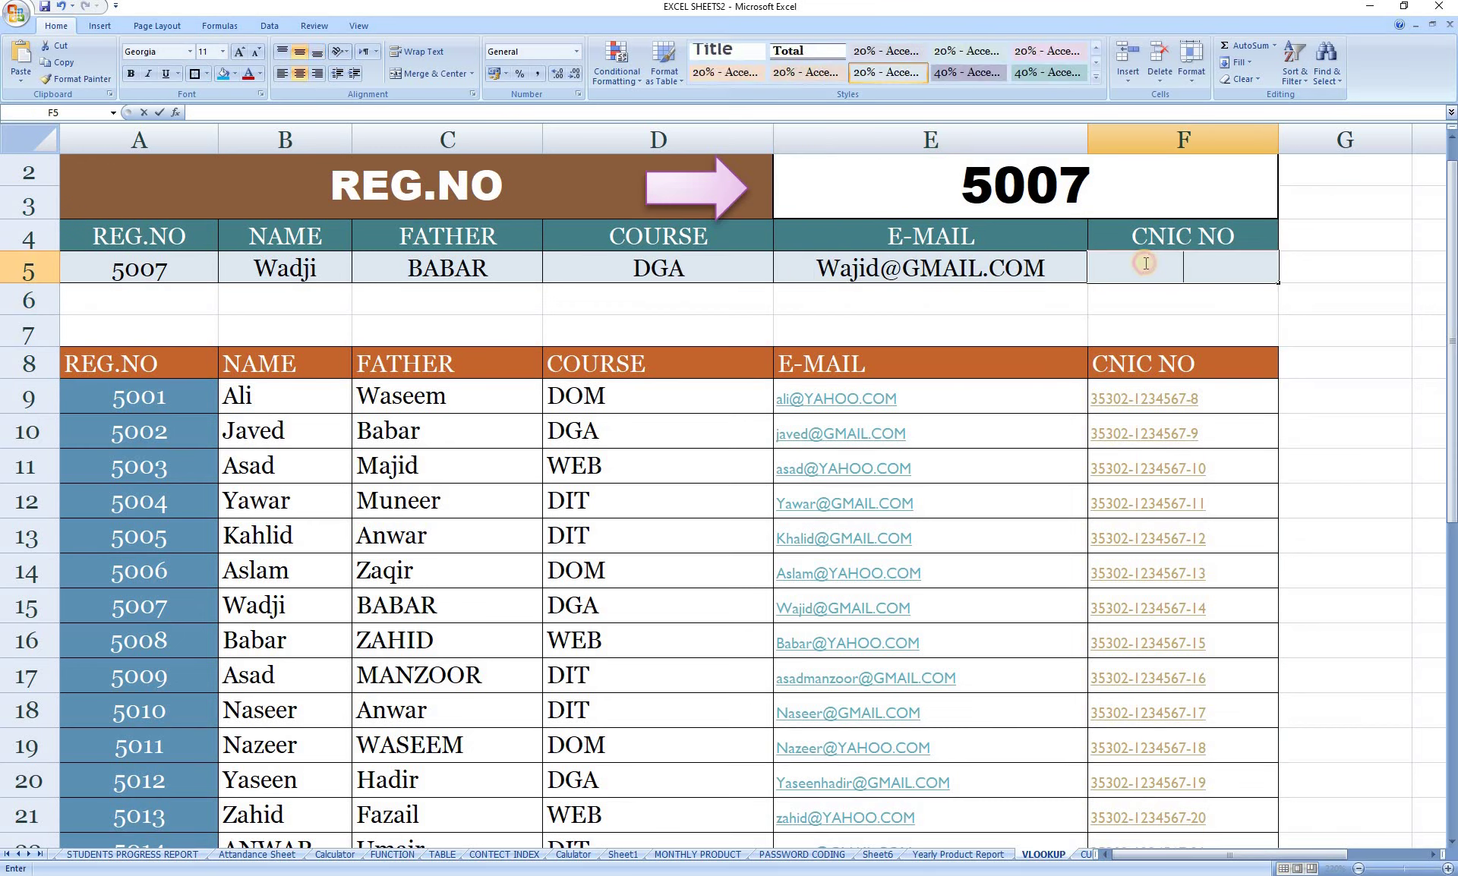
{"action": "type", "text": "=VLOOKUP(E2,A9:F23,1,FALSE)"}
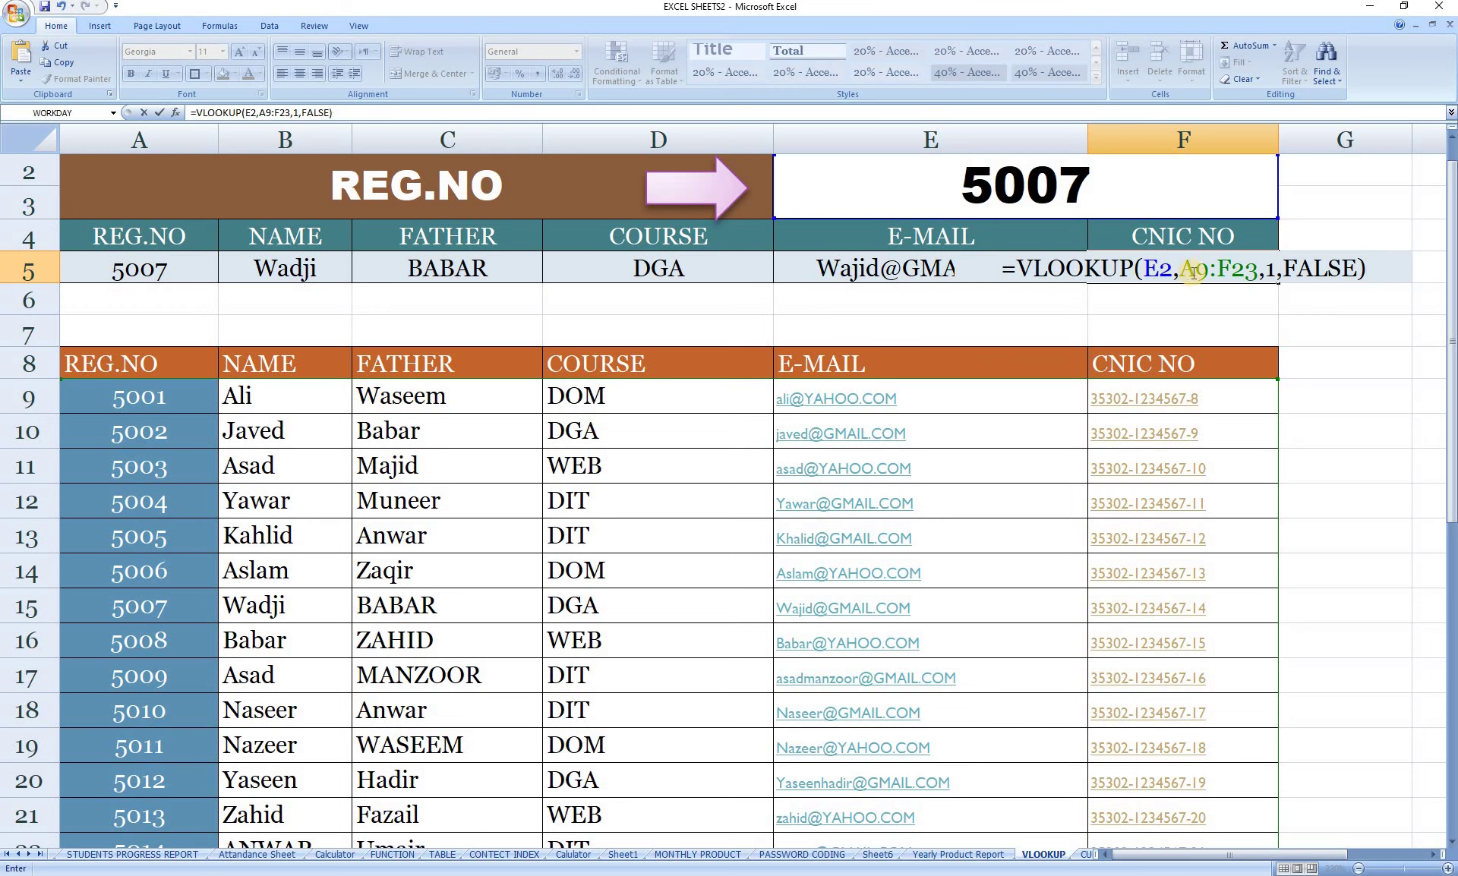
{"action": "left_click", "coordinate": [1271, 269]}
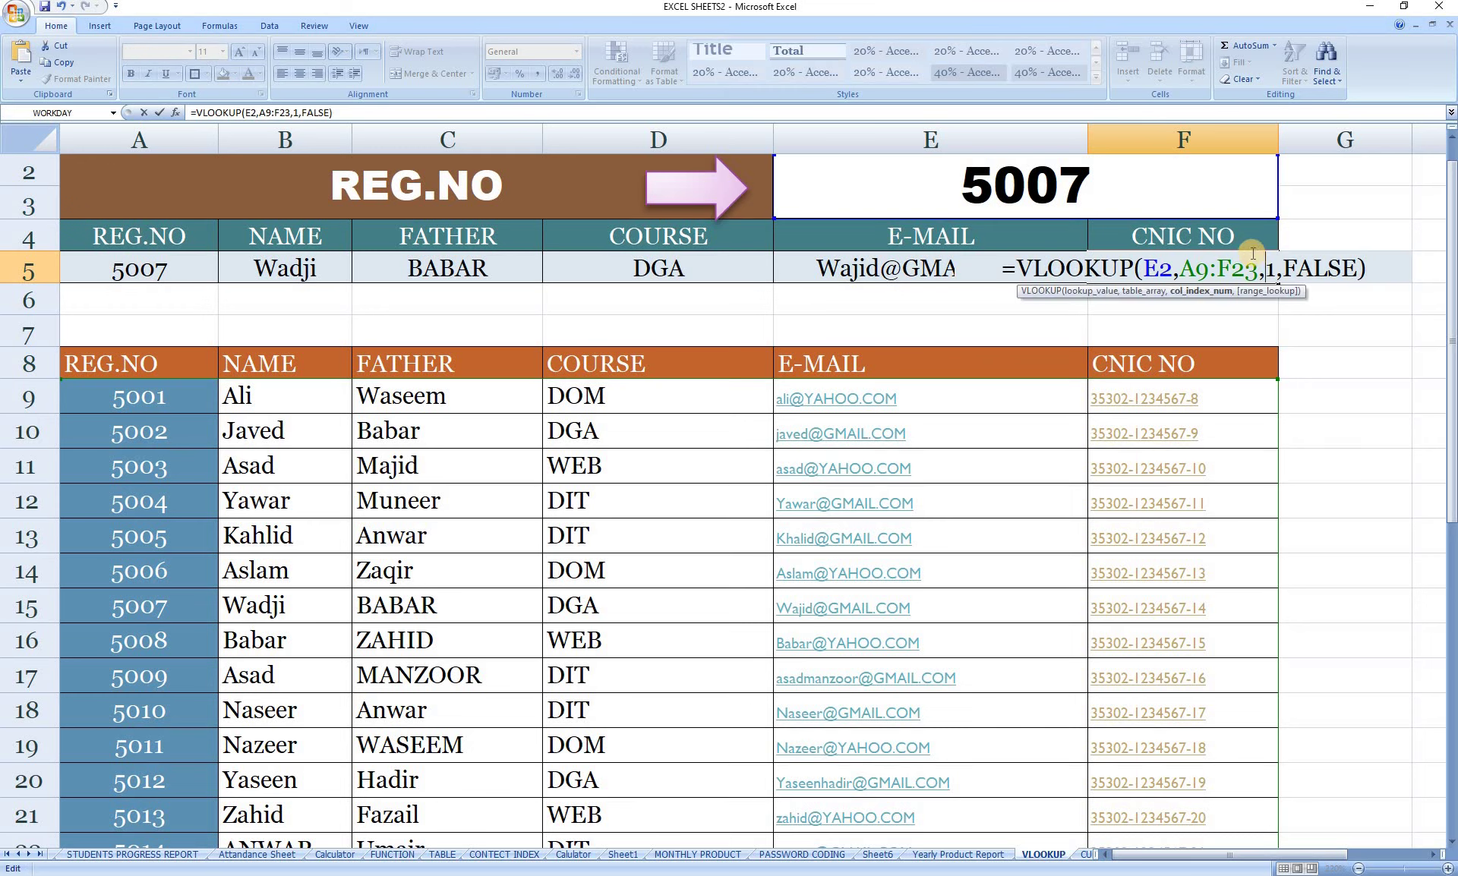
{"action": "type", "text": "6"}
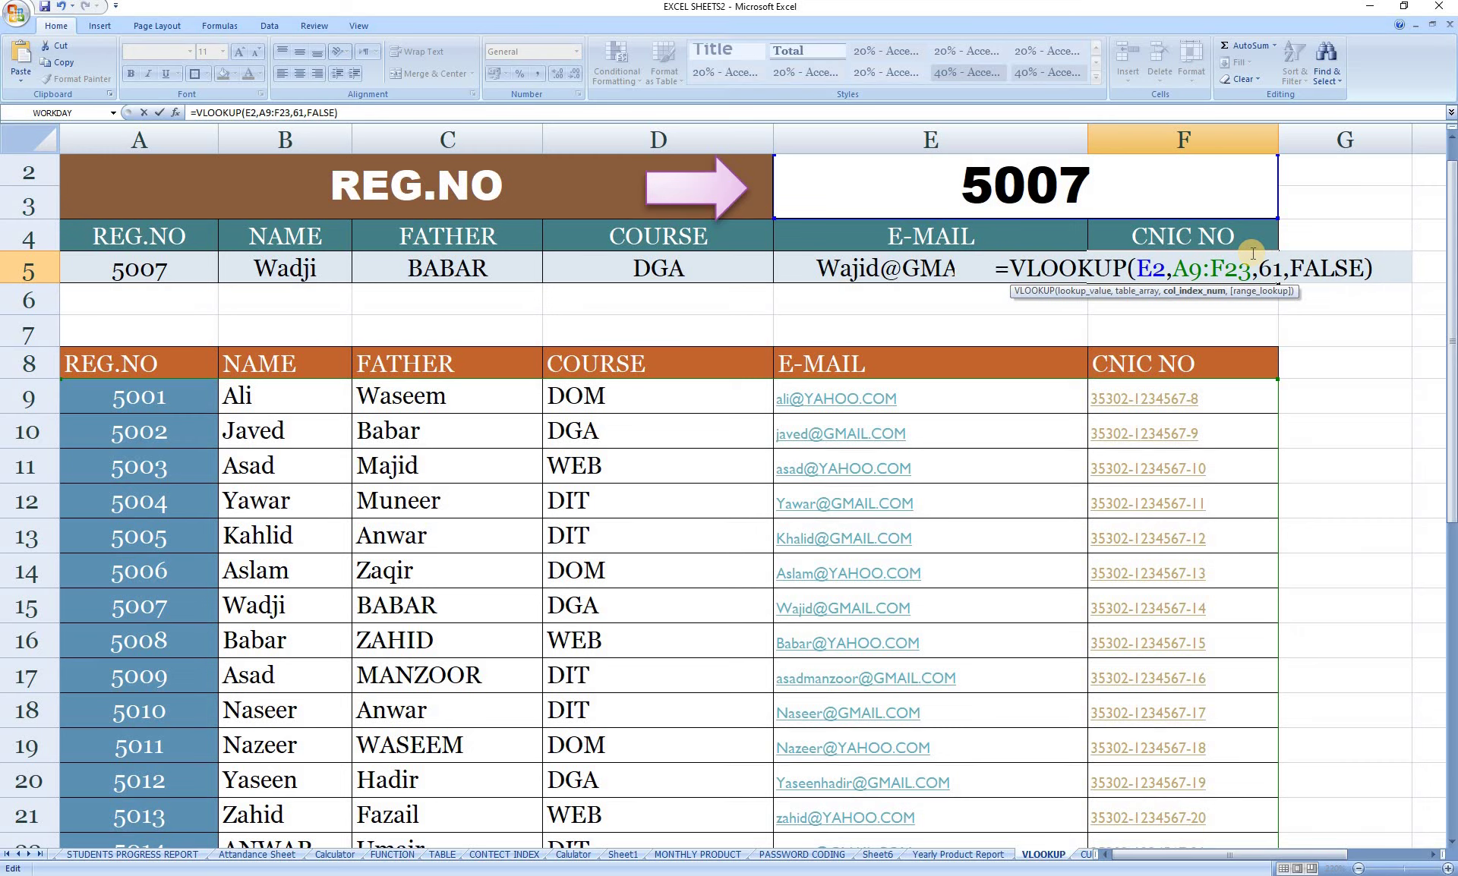
{"action": "key", "text": "Delete"}
{"action": "key", "text": "Return"}
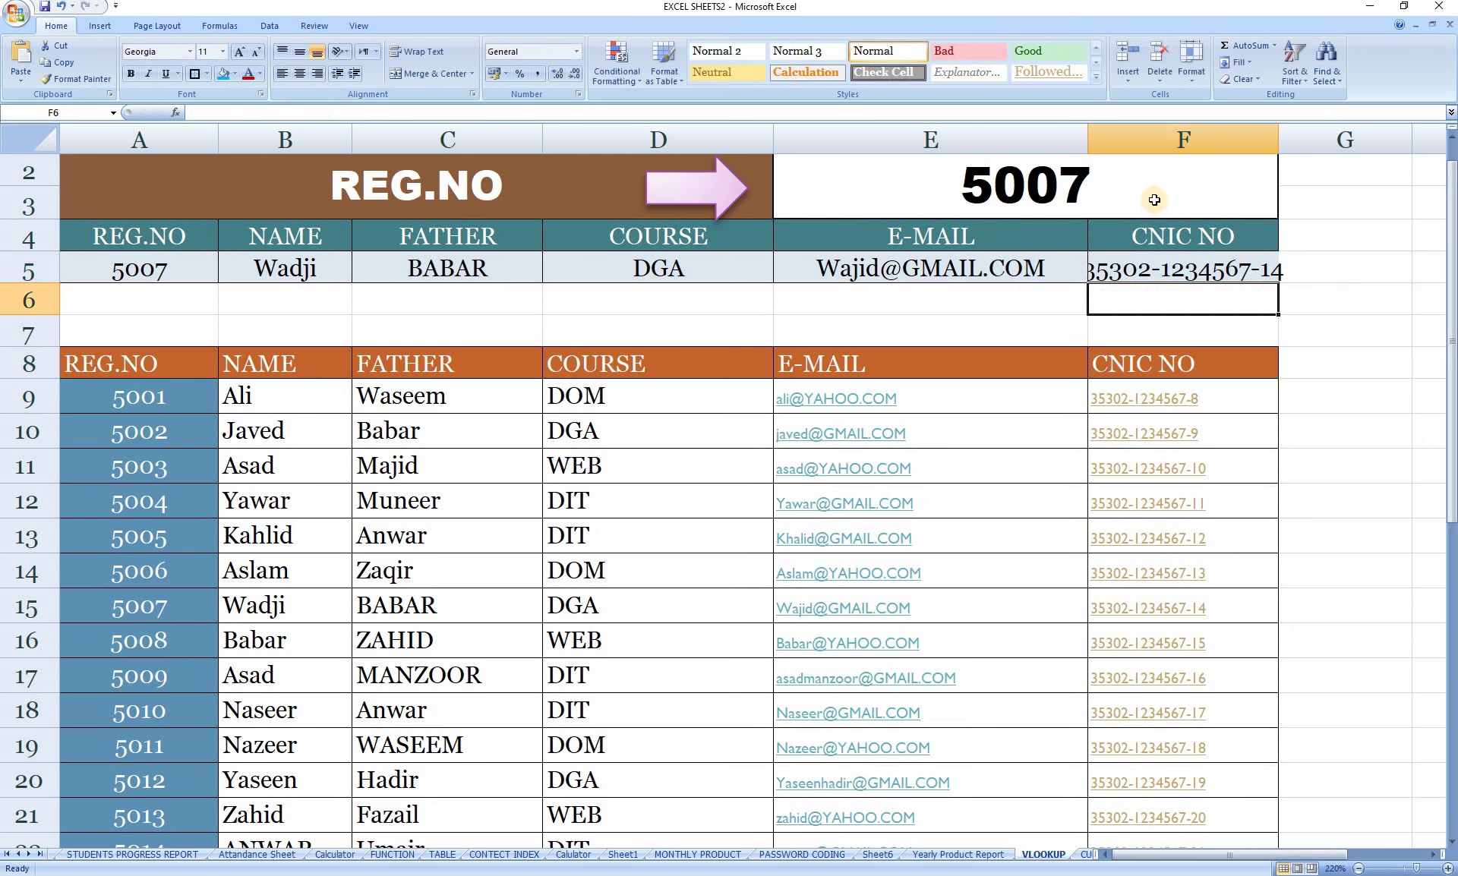
{"action": "left_click", "coordinate": [1093, 190]}
Widen column F to fit the CNIC, then test the lookups with REG.NO 5011
{"action": "scroll", "coordinate": [1123, 183], "scroll_direction": "up", "scroll_amount": 1}
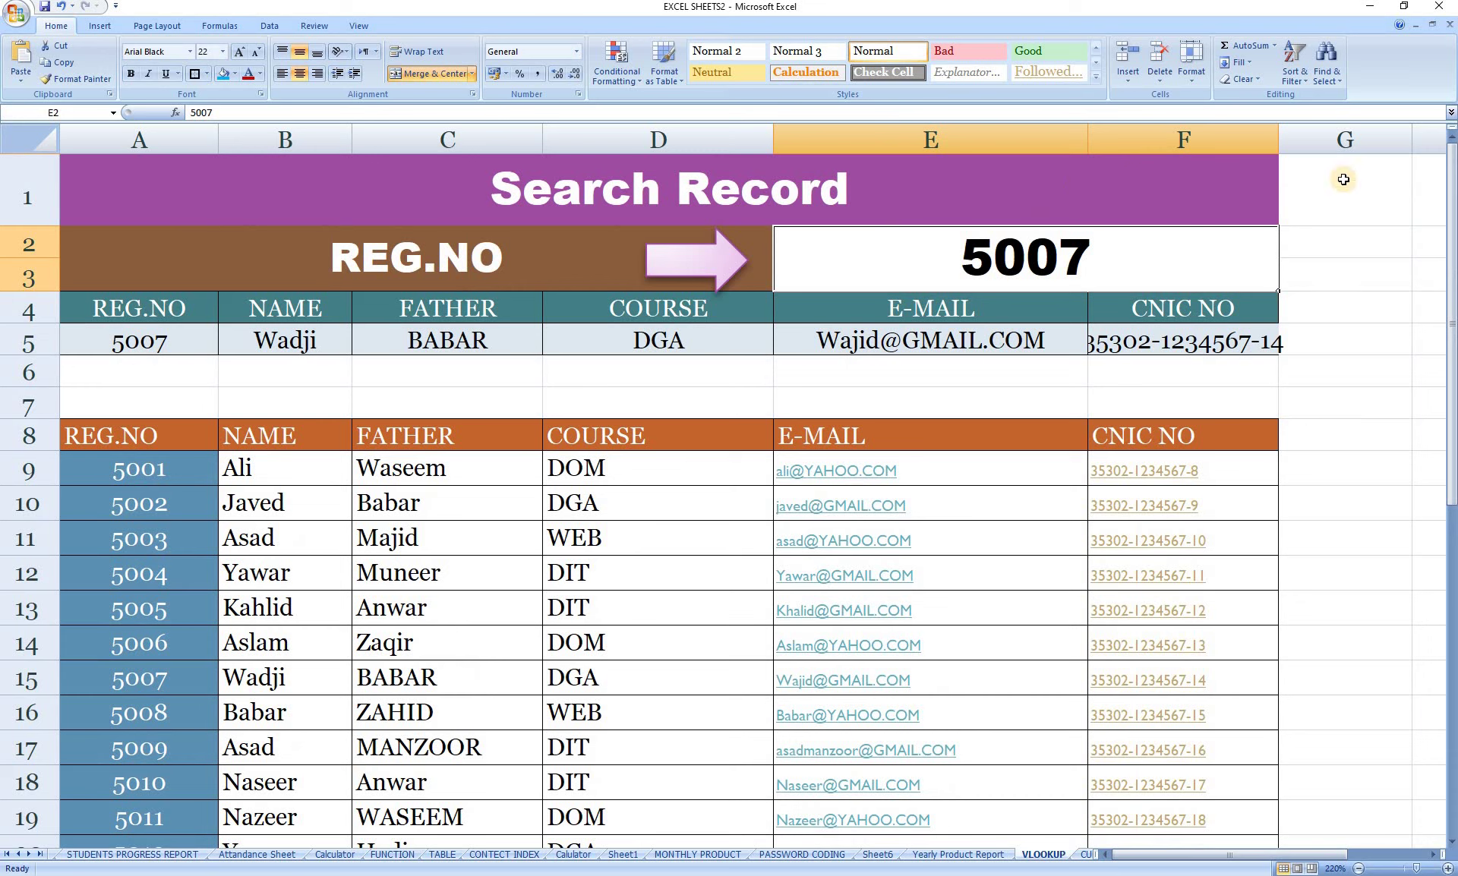
{"action": "left_click_drag", "start_coordinate": [1279, 140], "coordinate": [1349, 140]}
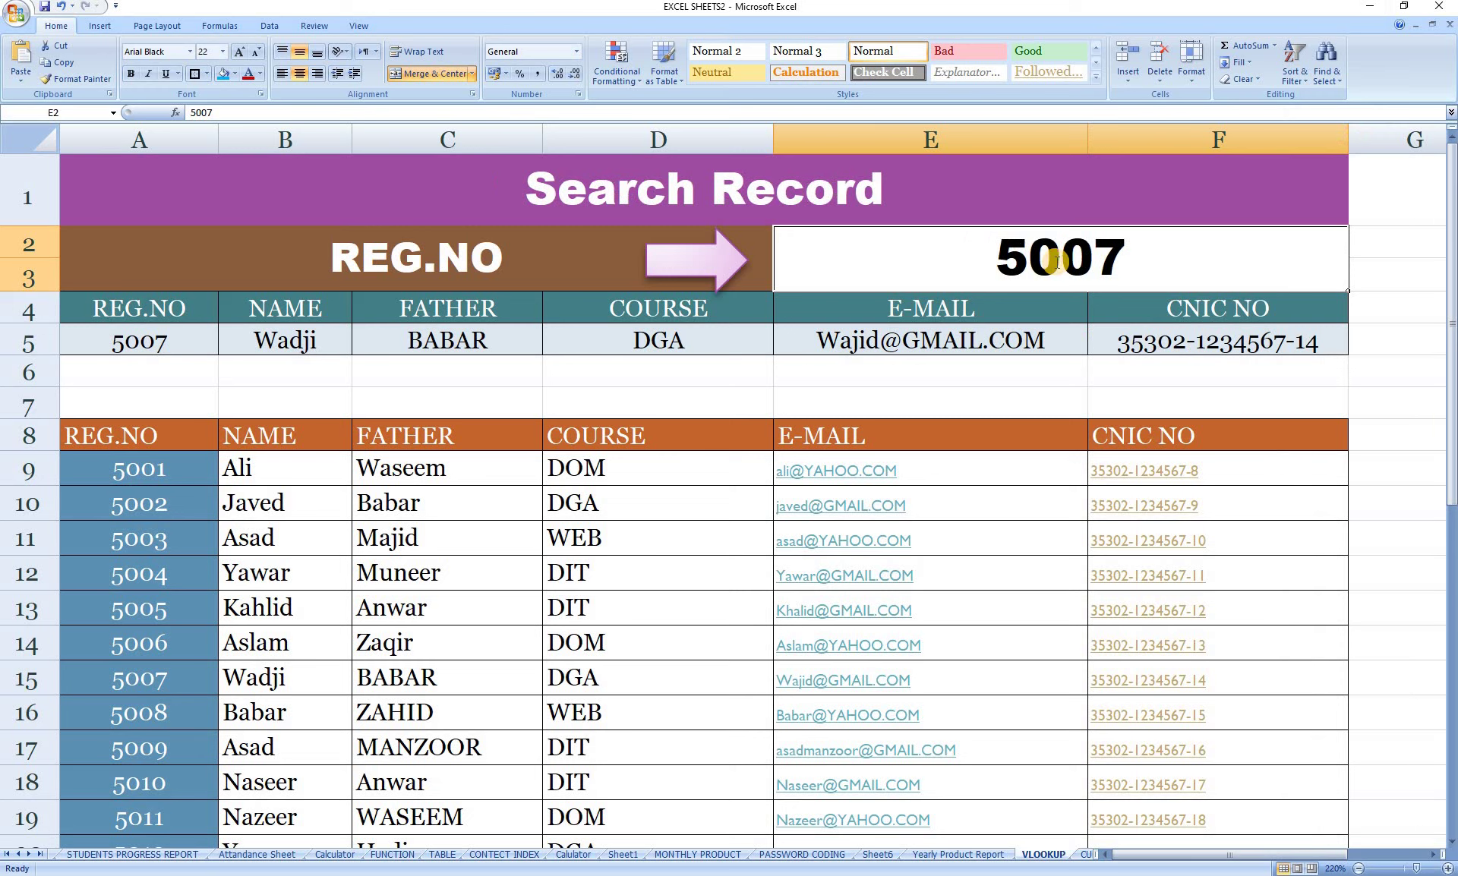
{"action": "double_click", "coordinate": [1057, 262]}
{"action": "left_click_drag", "start_coordinate": [1093, 258], "coordinate": [1191, 255]}
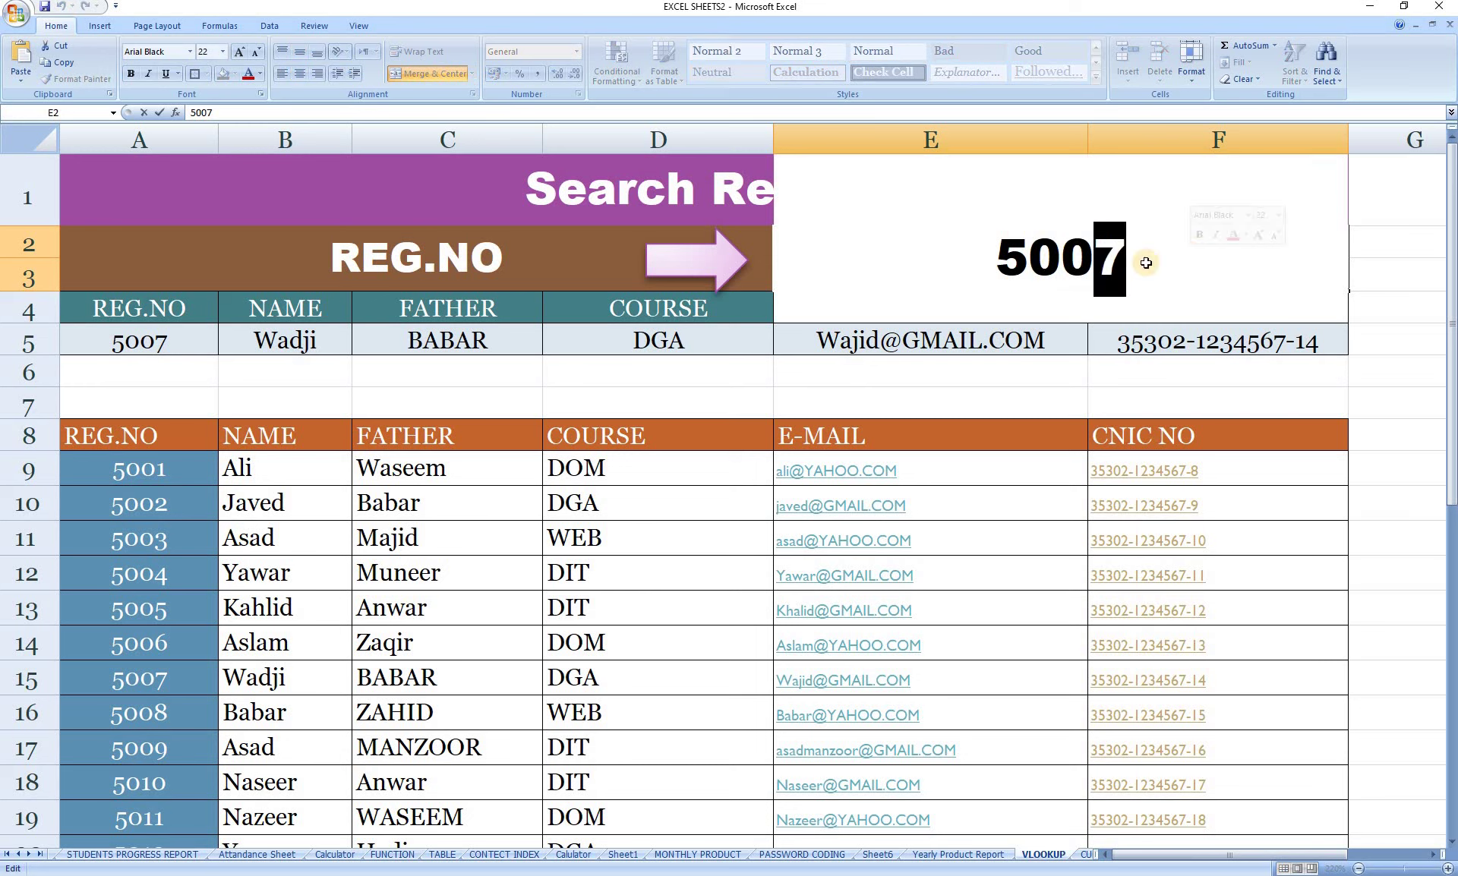
{"action": "key", "text": "Escape"}
{"action": "type", "text": "50"}
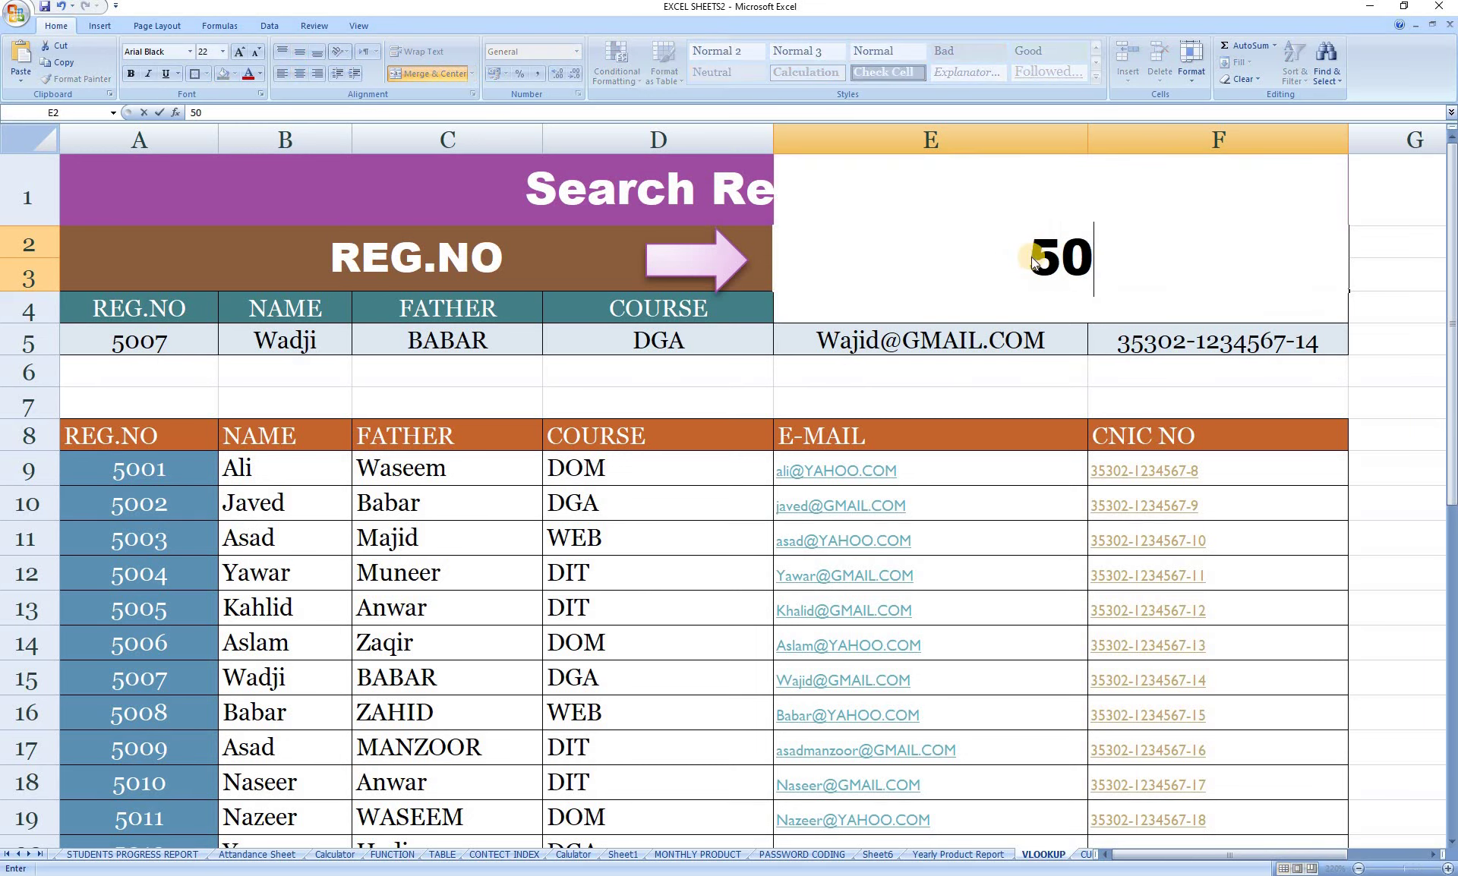
{"action": "type", "text": "0"}
{"action": "key", "text": "BackSpace"}
{"action": "type", "text": "11"}
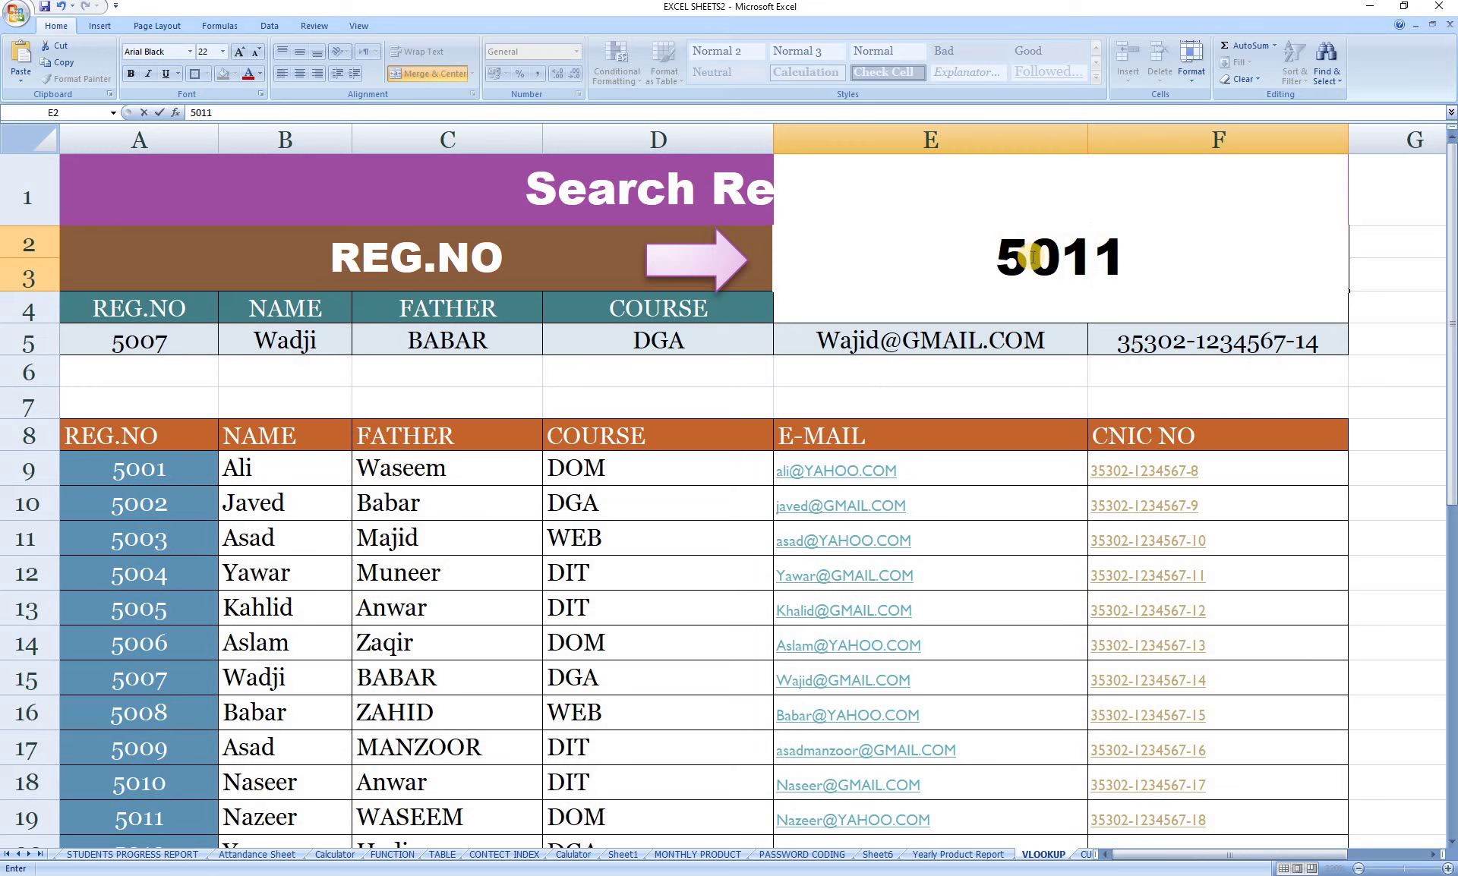
{"action": "key", "text": "Return"}
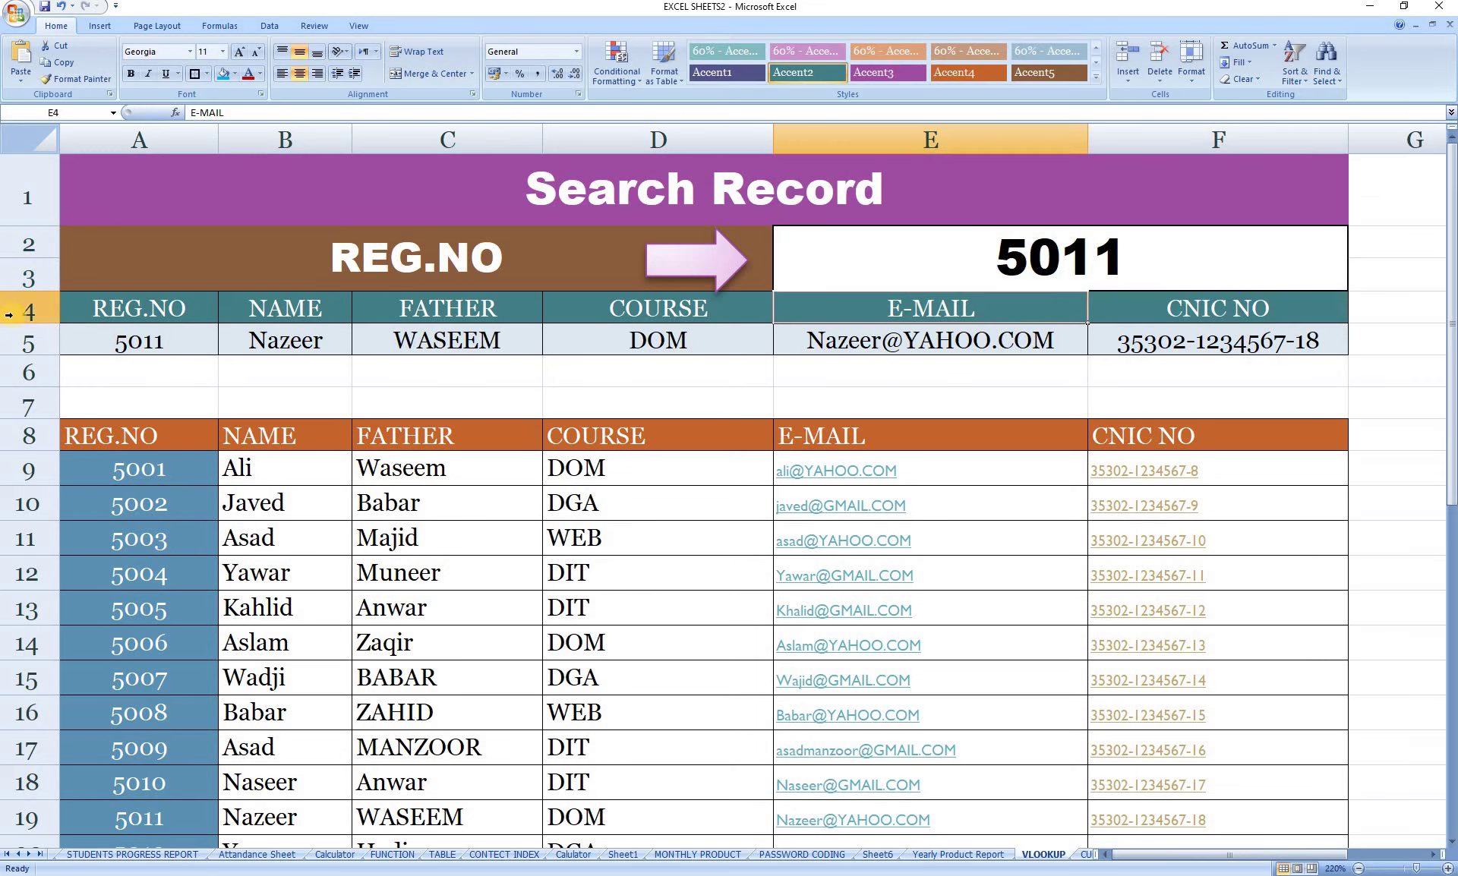
Search for REG.NO 5001 so row 5 shows that student's full record
{"action": "left_click", "coordinate": [1014, 266]}
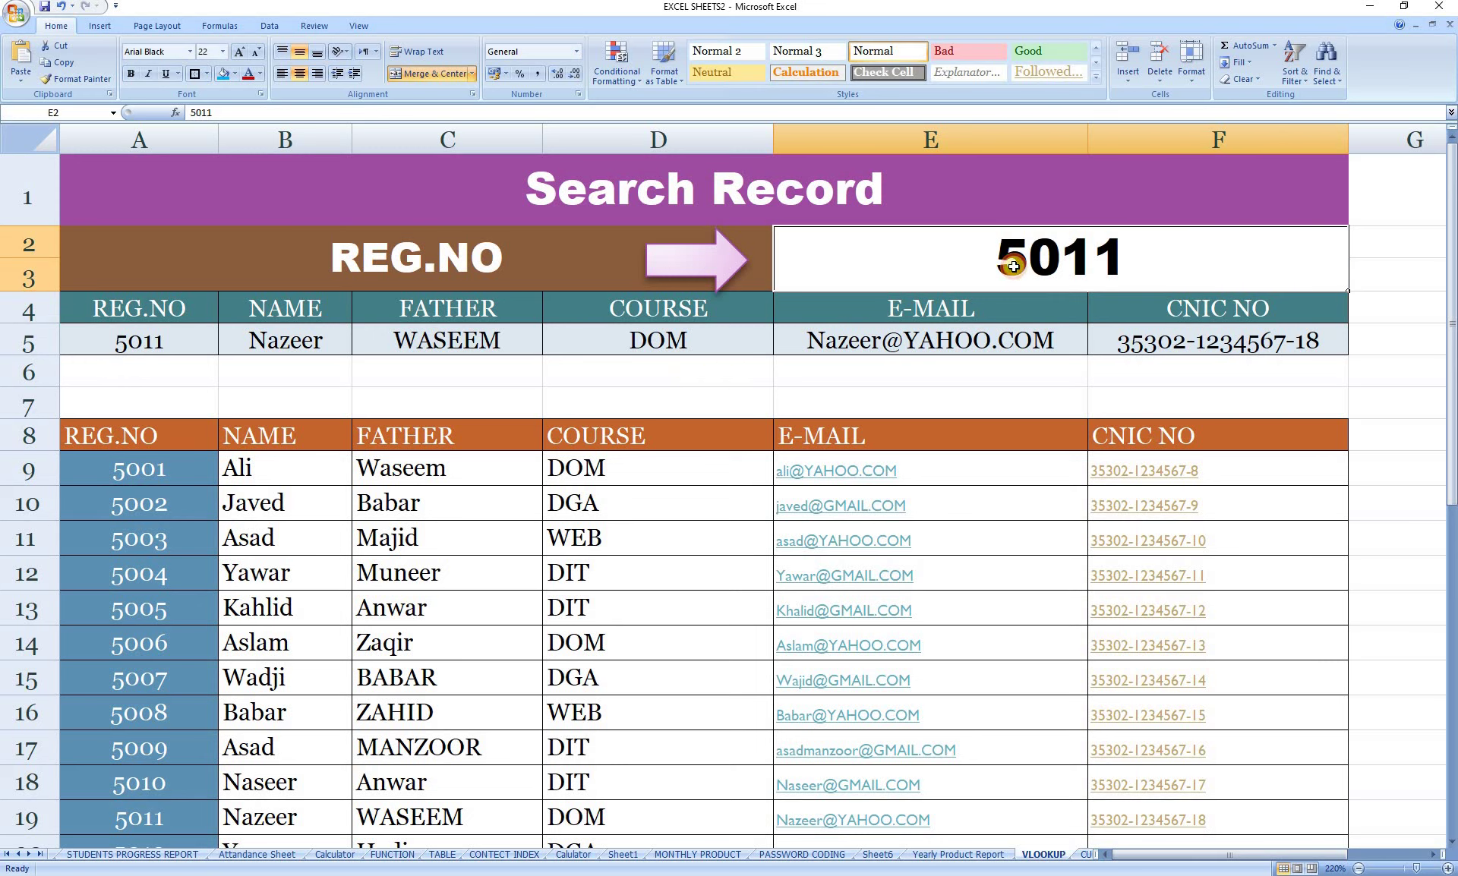
{"action": "type", "text": "500"}
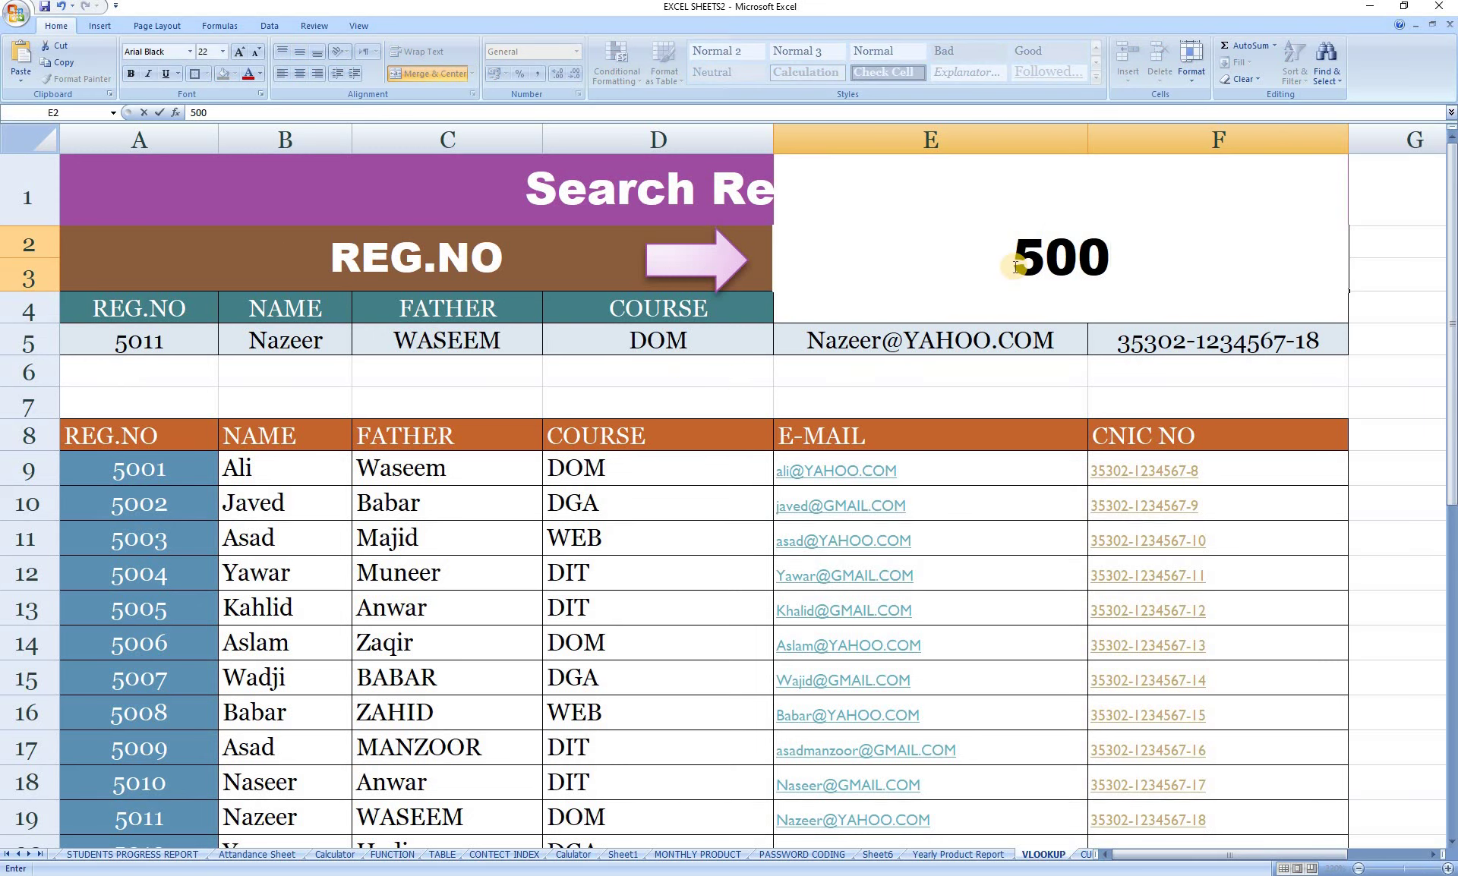
{"action": "type", "text": "1"}
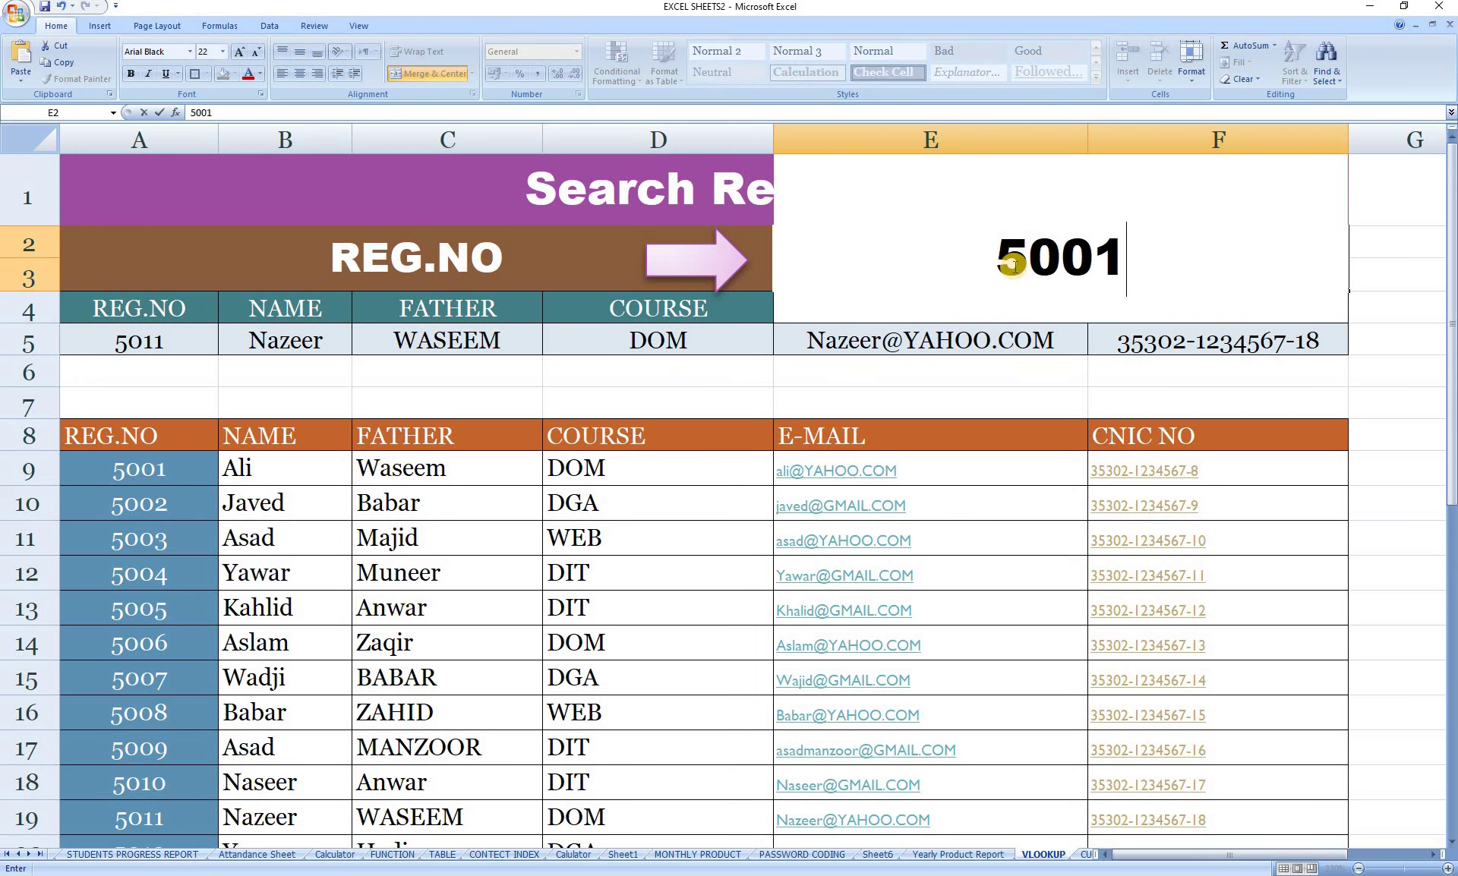
{"action": "key", "text": "Return"}
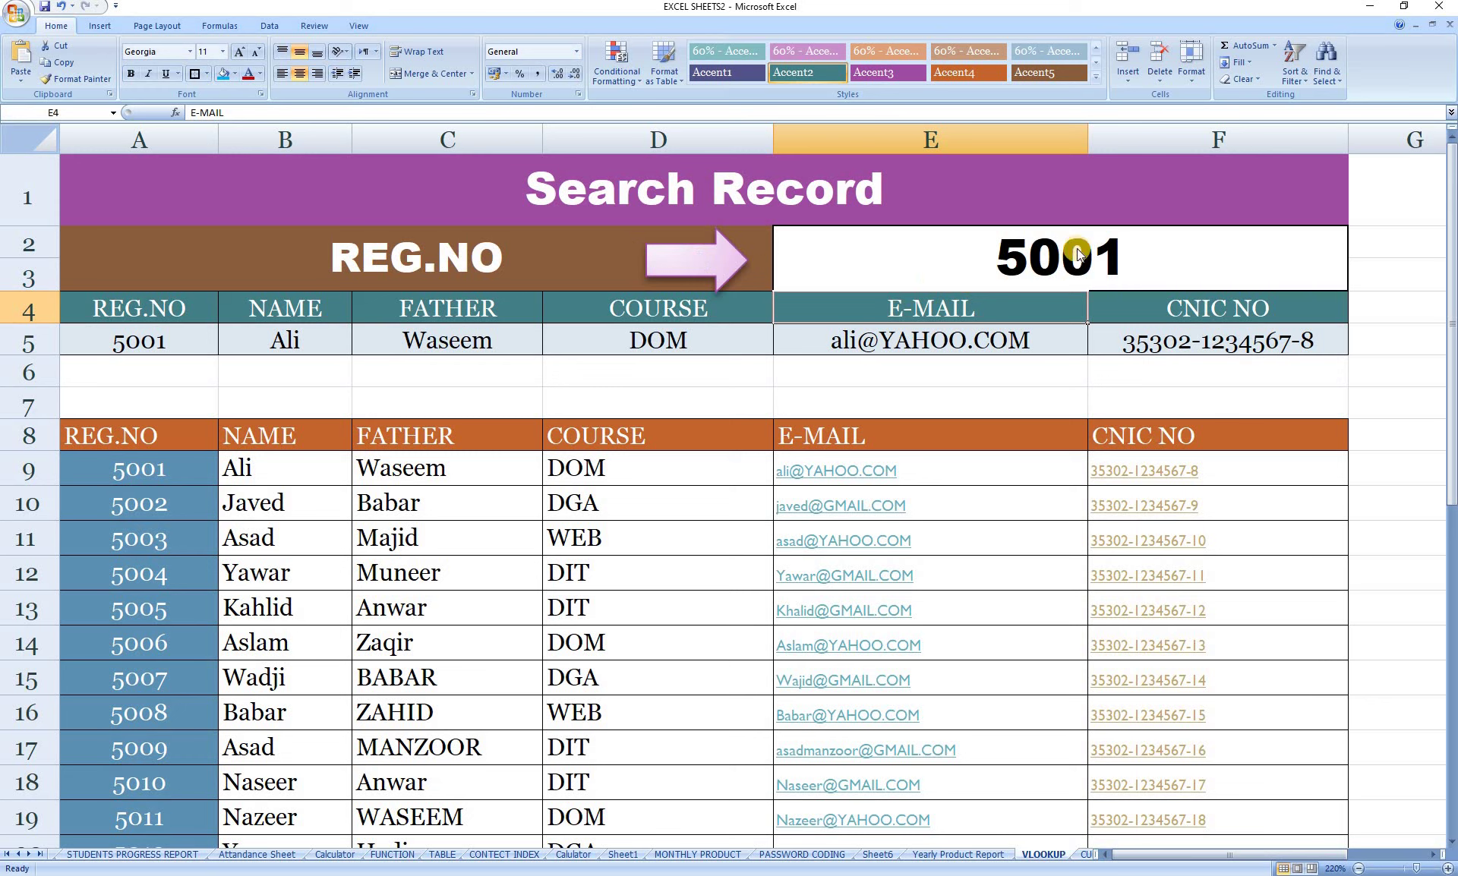
{"action": "left_click", "coordinate": [1372, 209]}
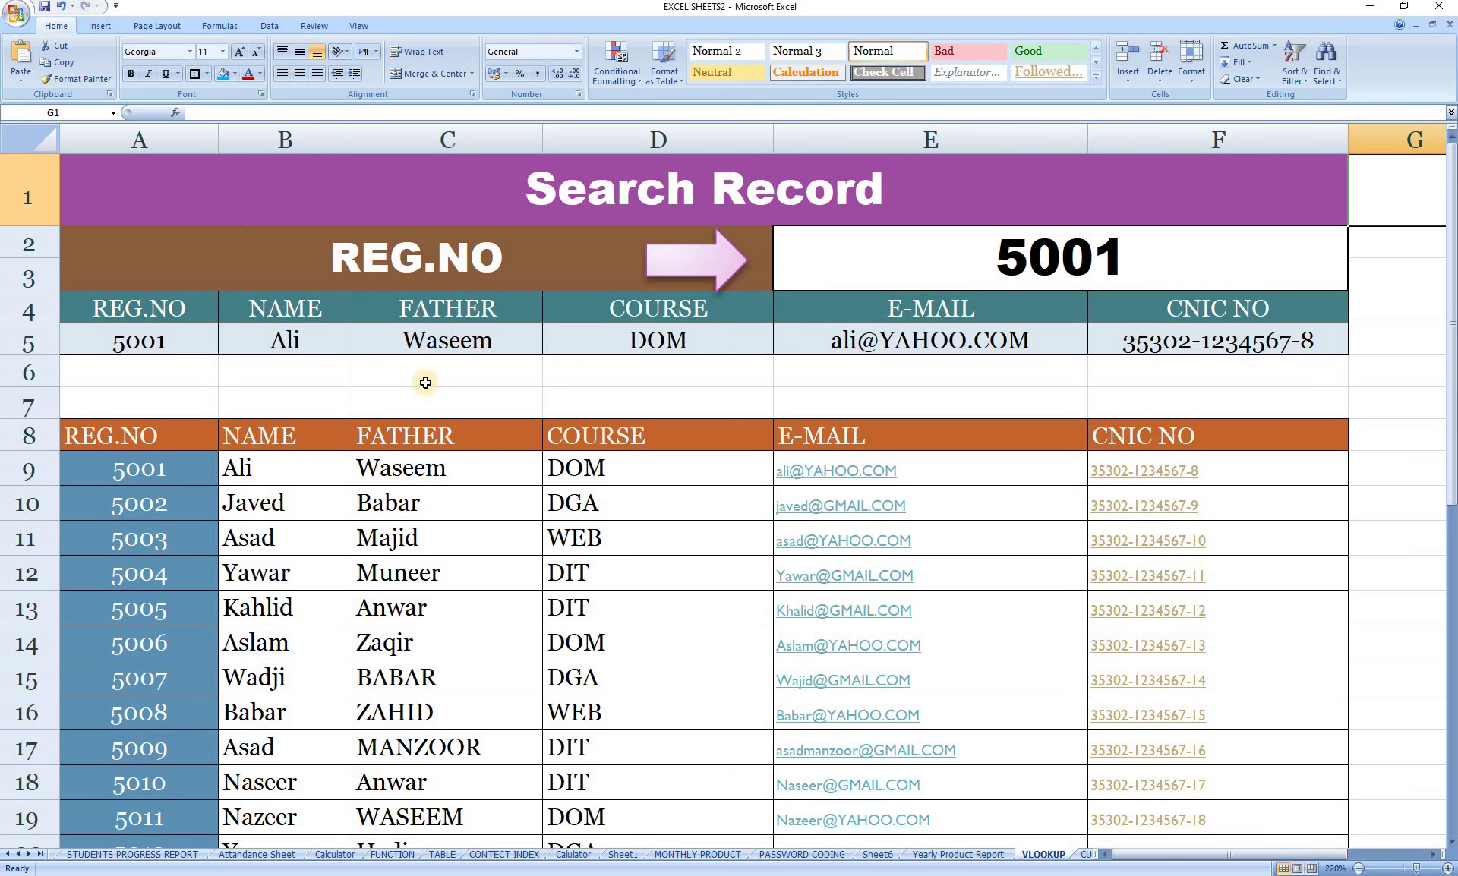